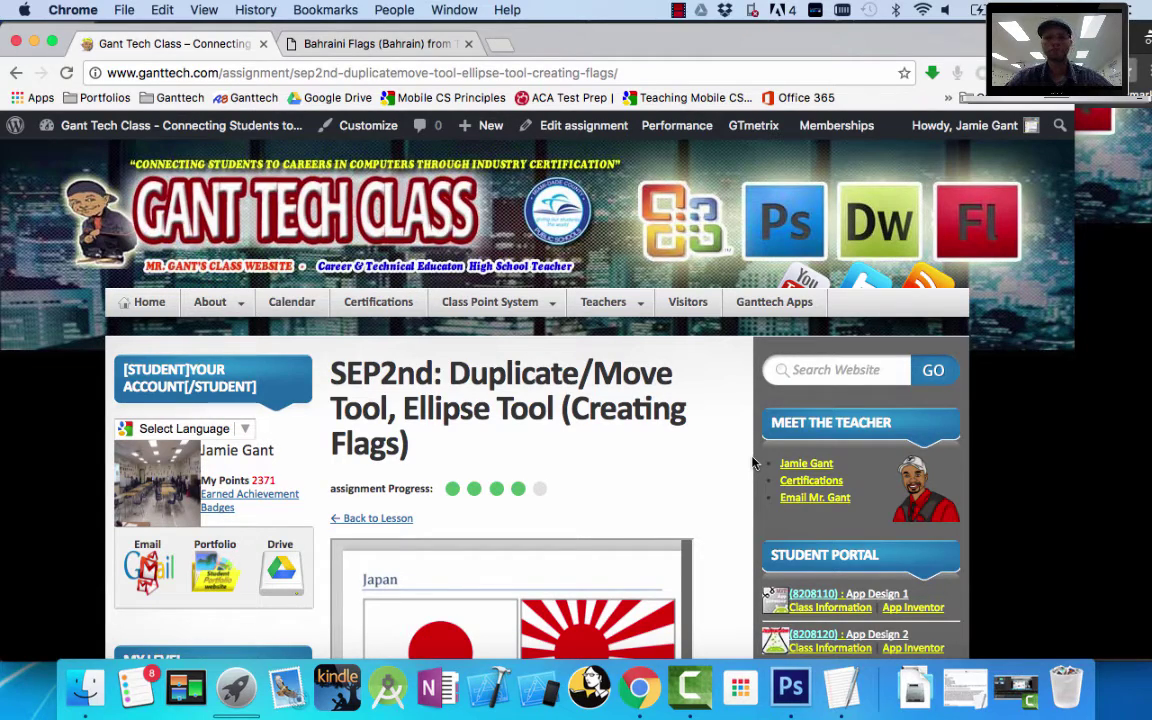
Scroll through the embedded flags document and pop World Flags Day 2.pdf out into its own tab
{"action": "scroll", "coordinate": [720, 480], "scroll_direction": "down", "scroll_amount": 3}
{"action": "scroll", "coordinate": [720, 480], "scroll_direction": "down", "scroll_amount": 3}
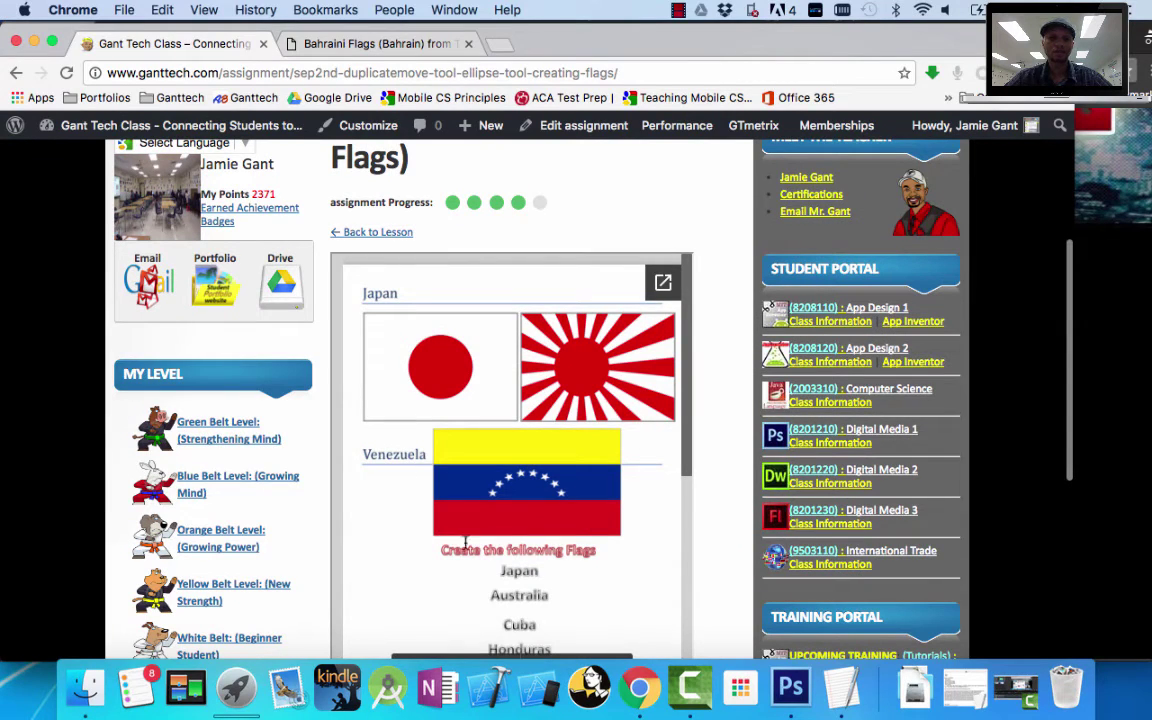
{"action": "scroll", "coordinate": [465, 543], "scroll_direction": "down", "scroll_amount": 1}
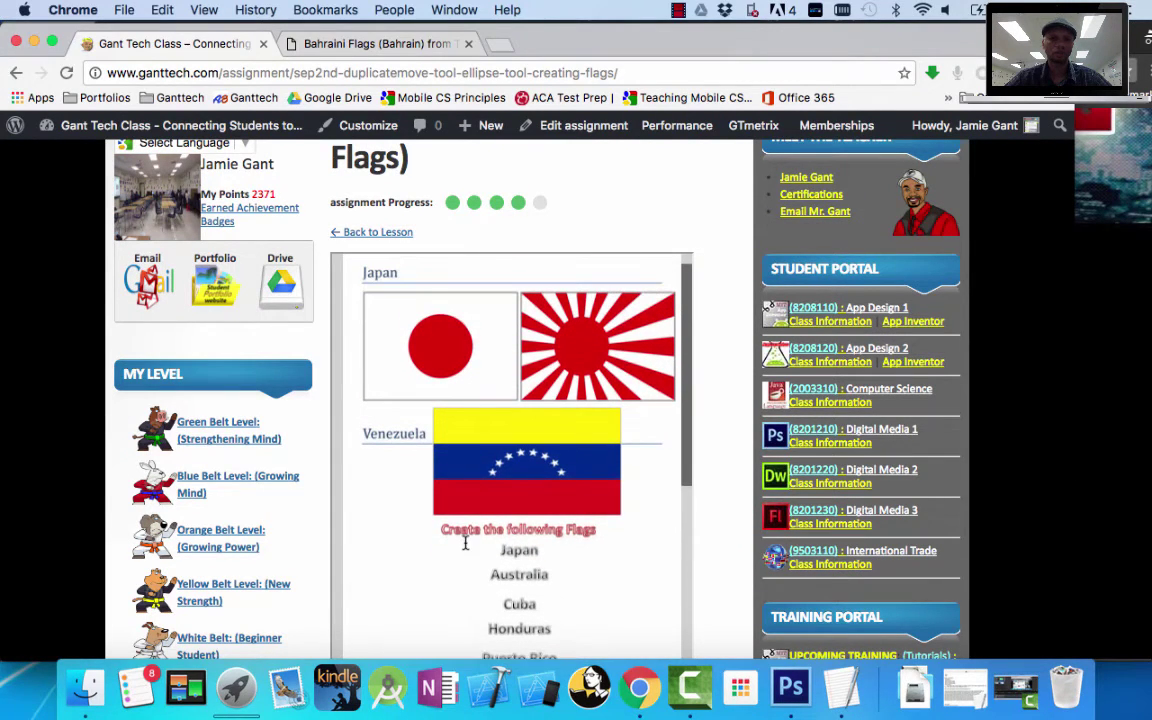
{"action": "scroll", "coordinate": [536, 535], "scroll_direction": "down", "scroll_amount": 10}
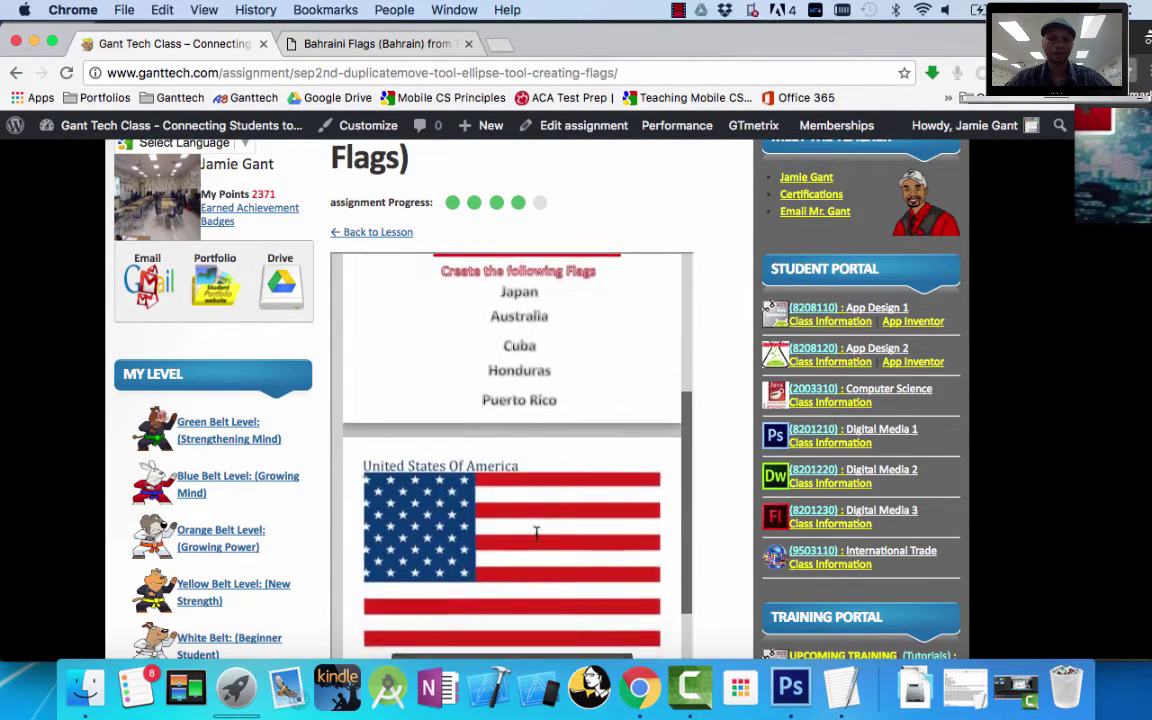
{"action": "scroll", "coordinate": [536, 535], "scroll_direction": "up", "scroll_amount": 8}
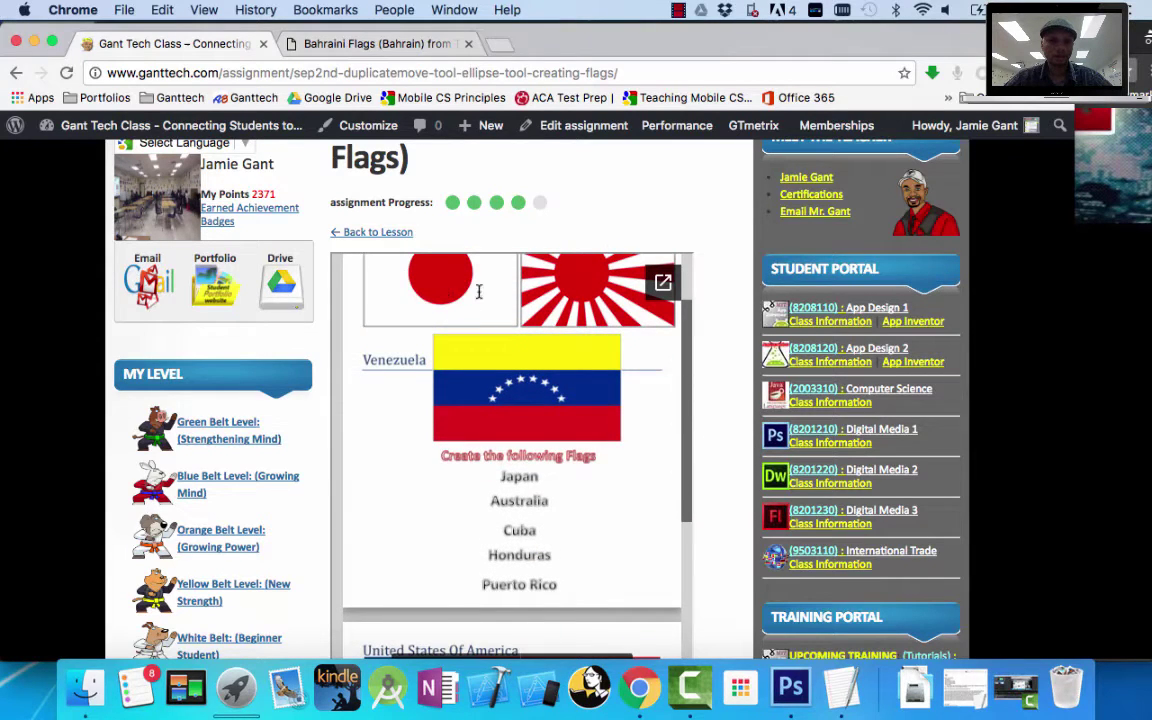
{"action": "scroll", "coordinate": [478, 291], "scroll_direction": "up", "scroll_amount": 4}
{"action": "scroll", "coordinate": [546, 410], "scroll_direction": "down", "scroll_amount": 3}
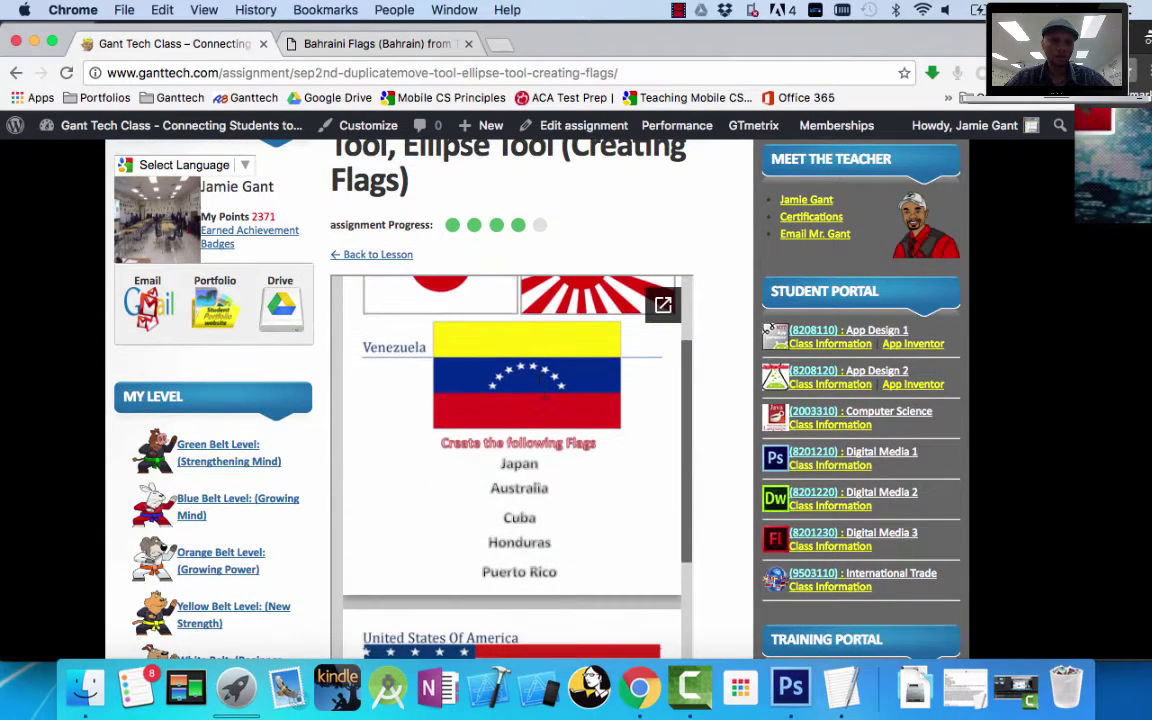
{"action": "scroll", "coordinate": [522, 470], "scroll_direction": "down", "scroll_amount": 1}
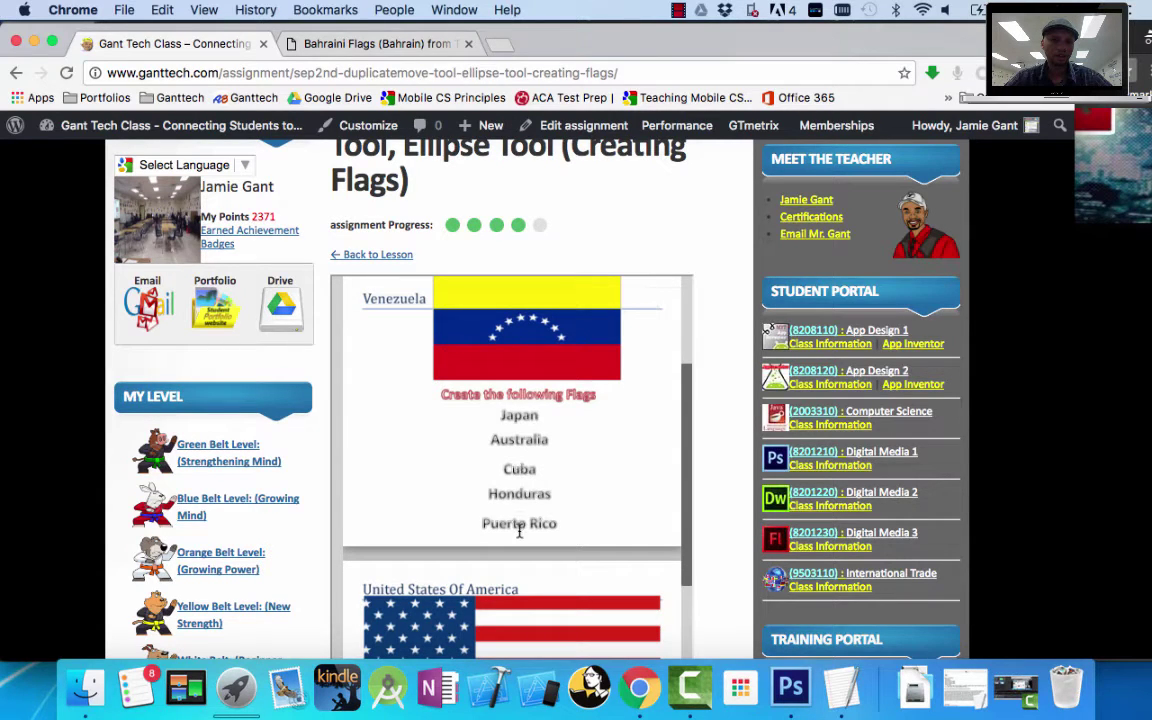
{"action": "scroll", "coordinate": [519, 531], "scroll_direction": "down", "scroll_amount": 4}
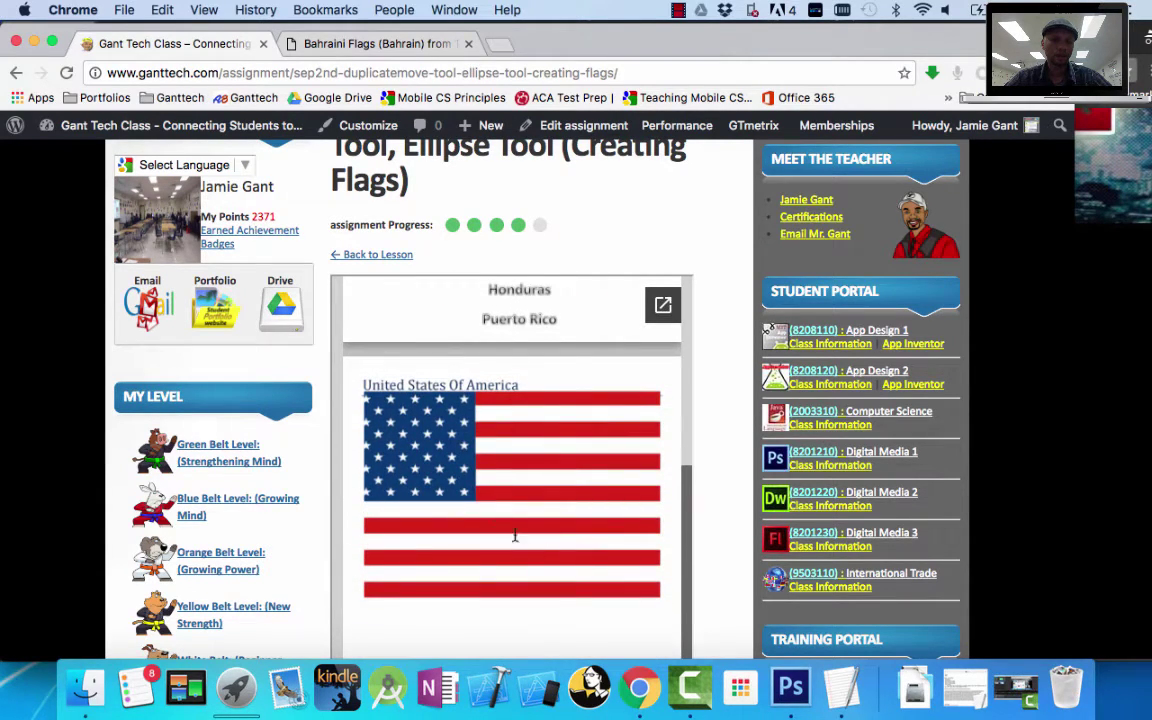
{"action": "scroll", "coordinate": [515, 536], "scroll_direction": "up", "scroll_amount": 6}
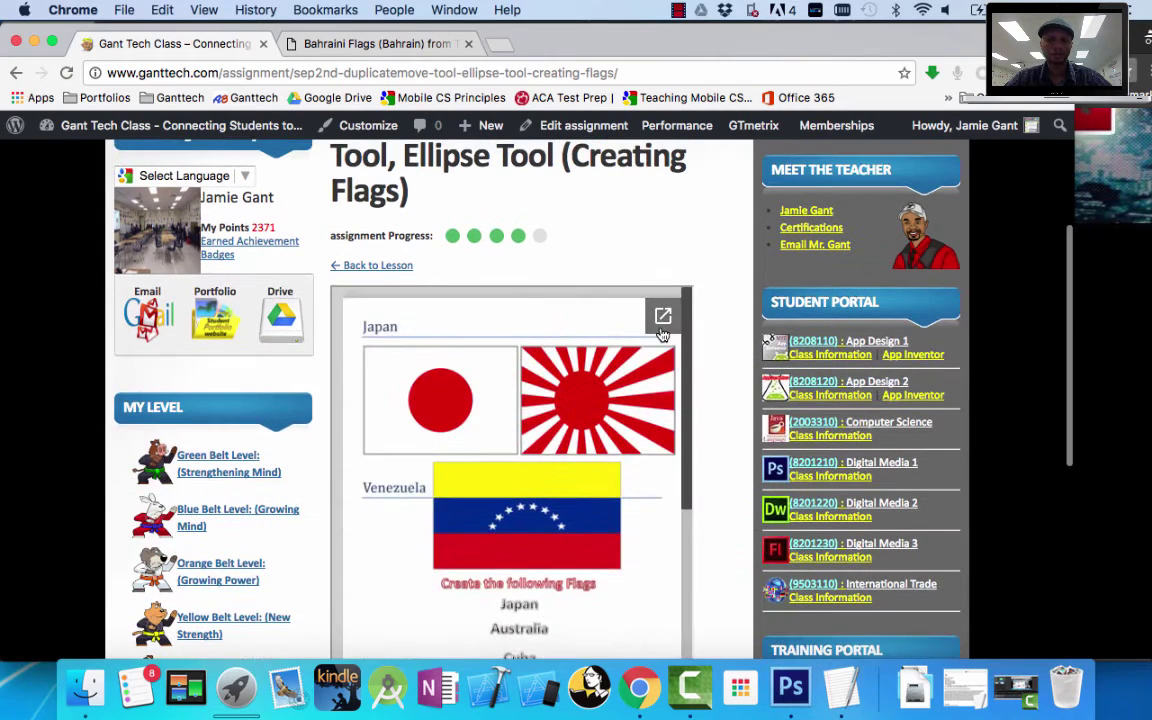
{"action": "left_click", "coordinate": [661, 330]}
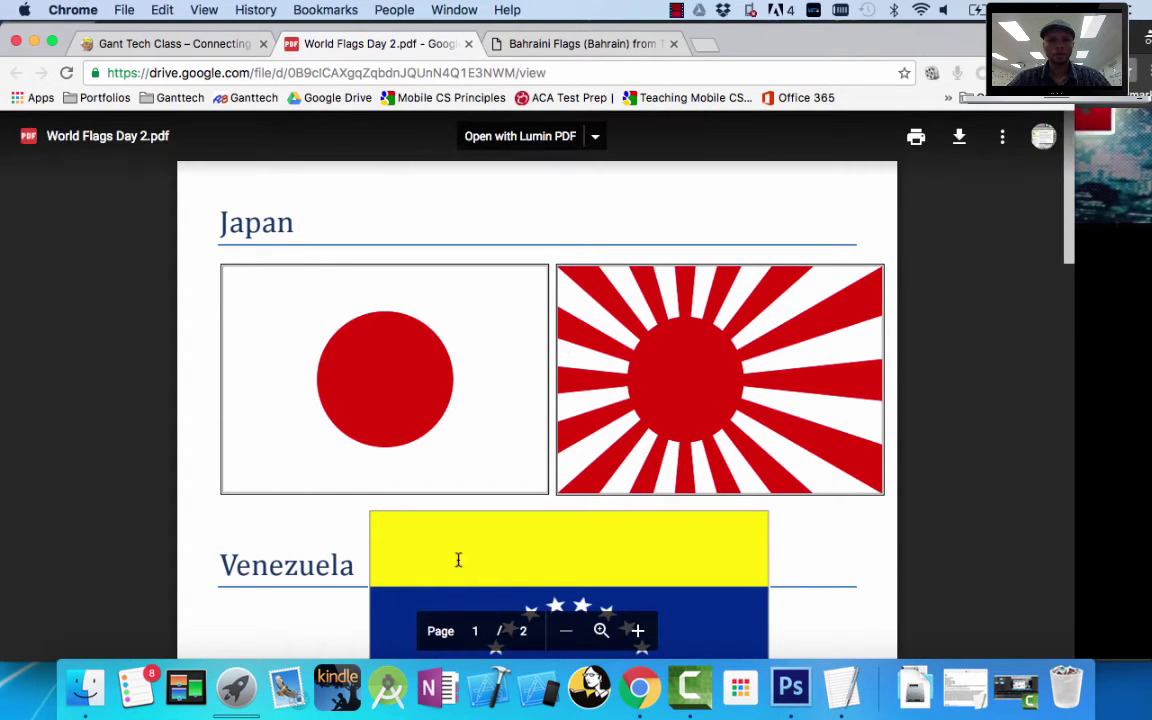
Back in Flags.psd, create a new empty layer and name it Japan
{"action": "left_click", "coordinate": [790, 690]}
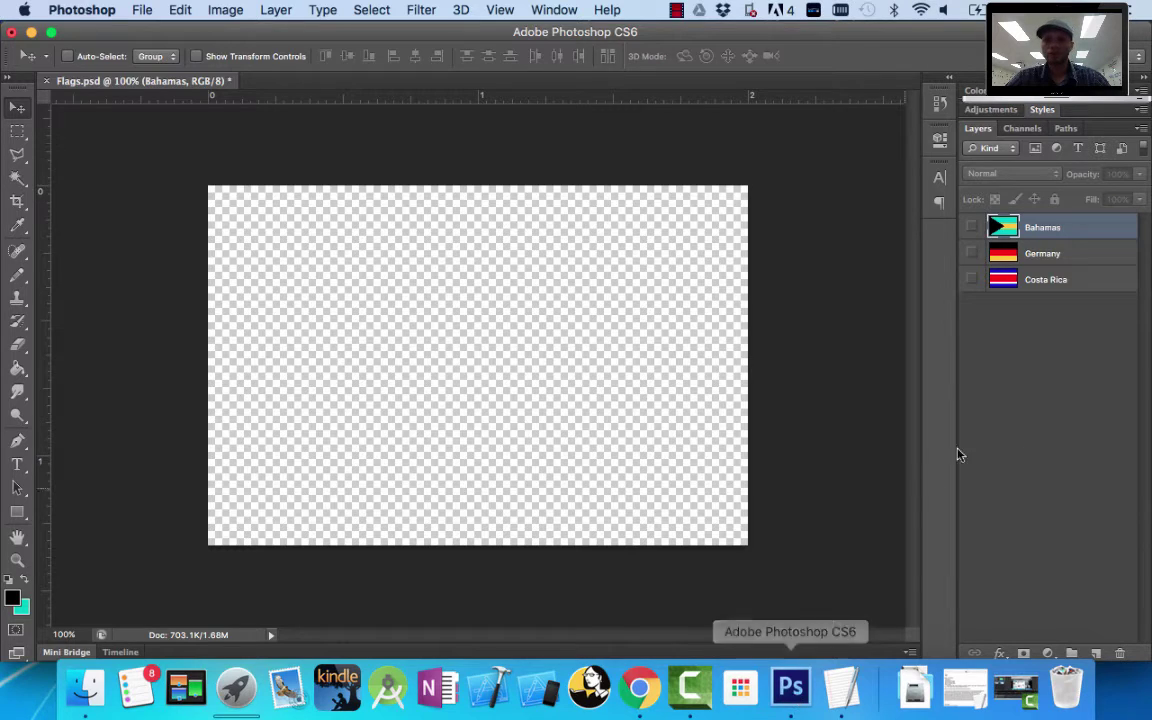
{"action": "left_click", "coordinate": [1096, 654]}
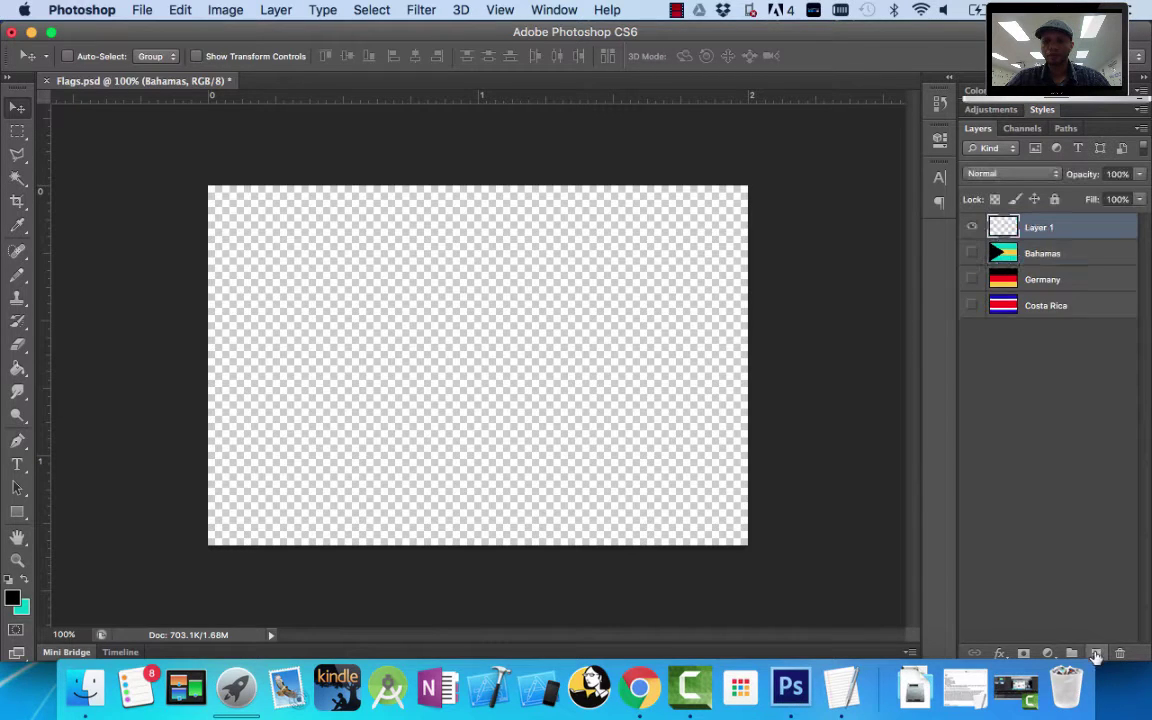
{"action": "double_click", "coordinate": [1037, 228]}
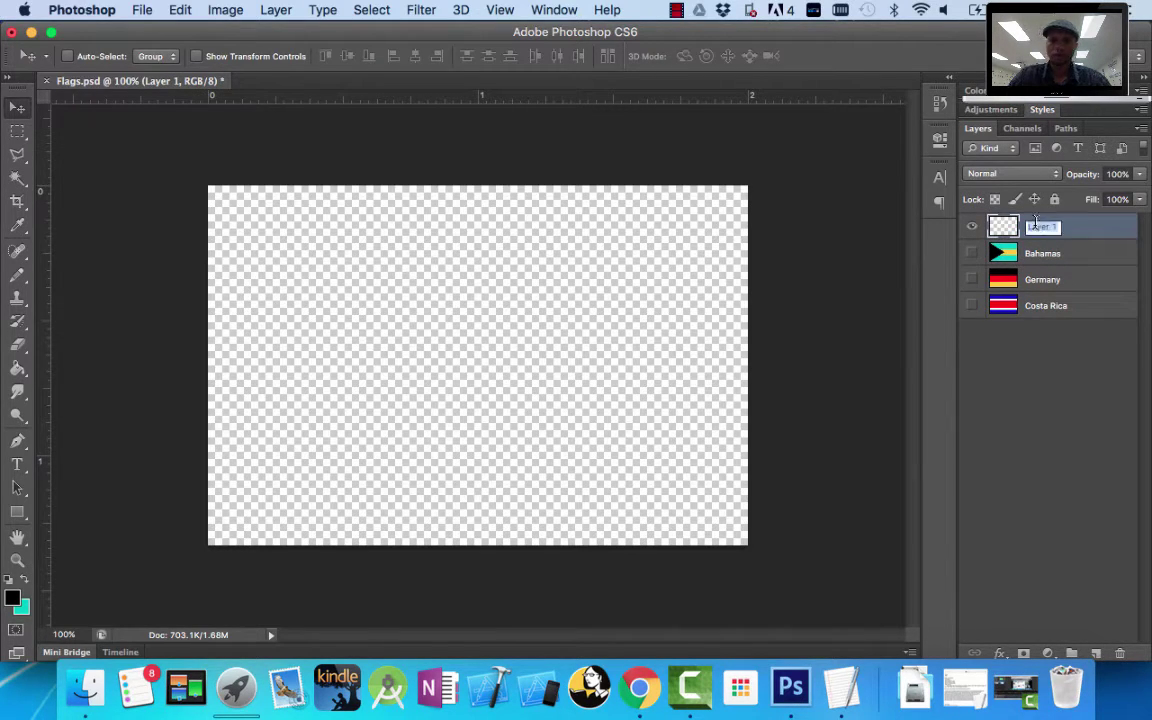
{"action": "type", "text": "Japan"}
{"action": "key", "text": "Return"}
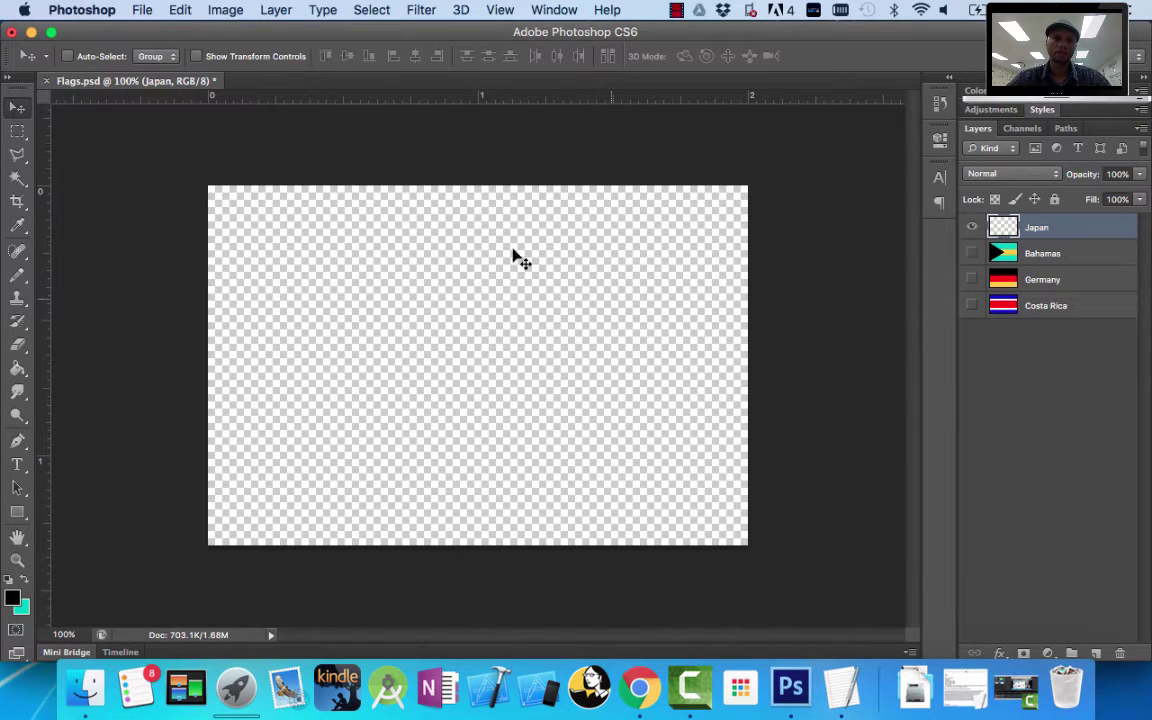
Set the foreground to web-safe white #ffffff and Paint Bucket the Japan layer white
{"action": "left_click", "coordinate": [12, 597]}
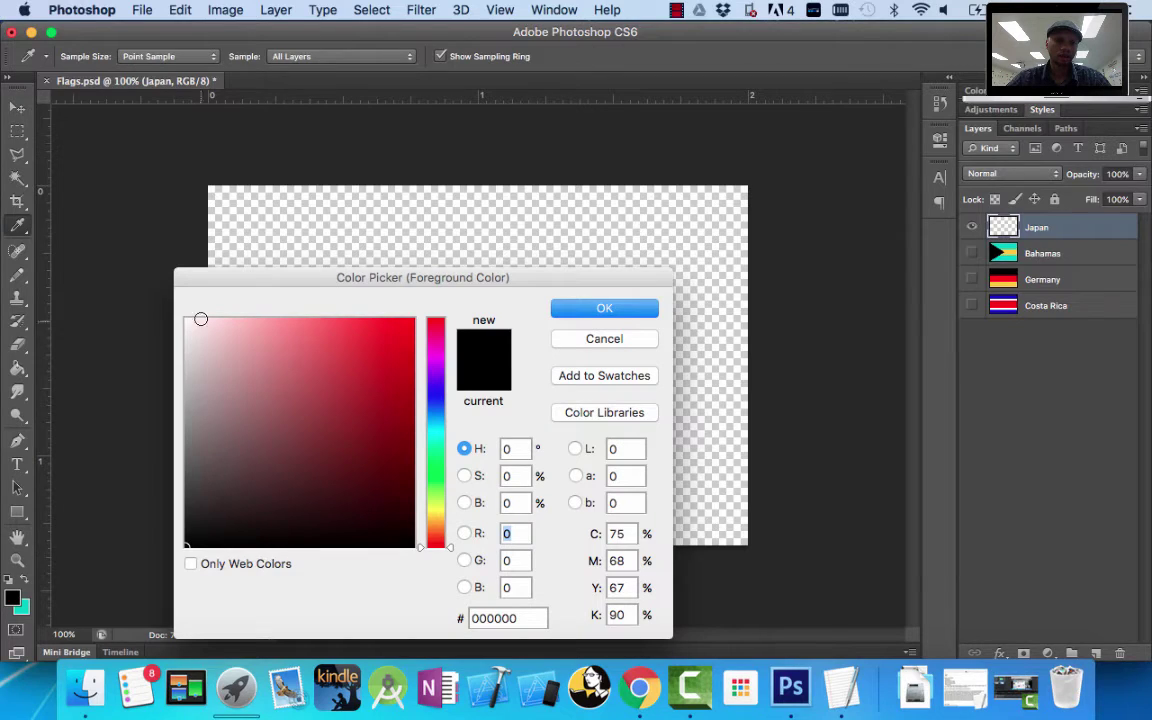
{"action": "left_click", "coordinate": [190, 564]}
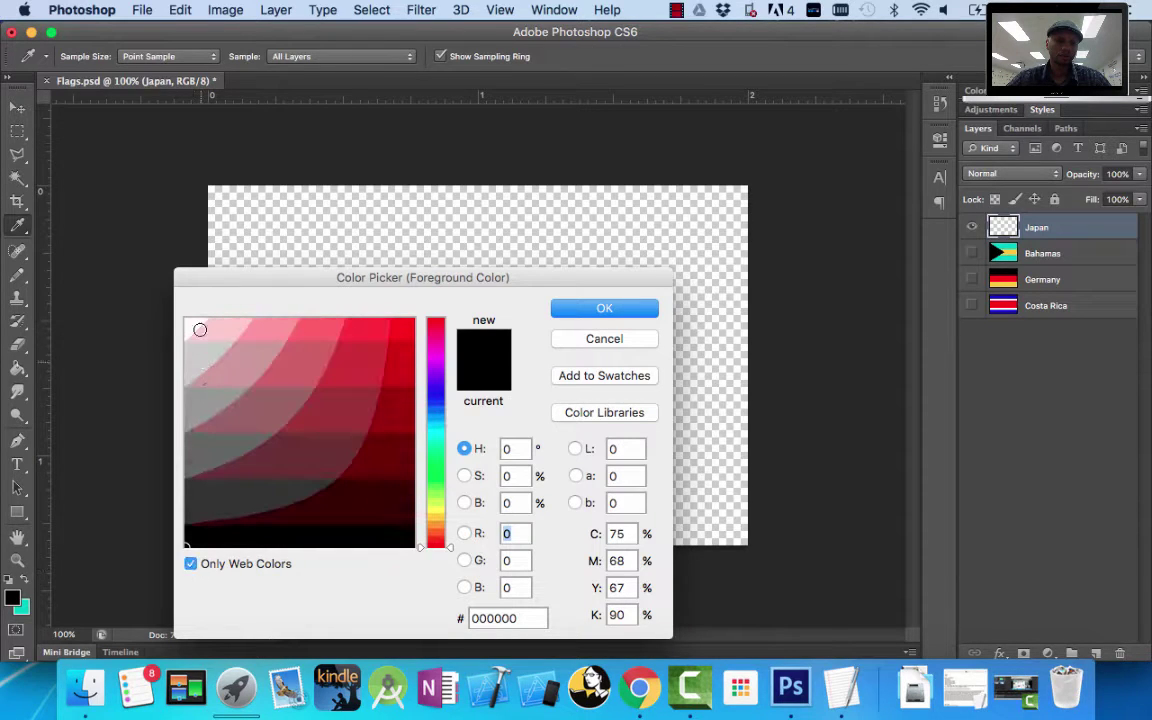
{"action": "left_click", "coordinate": [191, 322]}
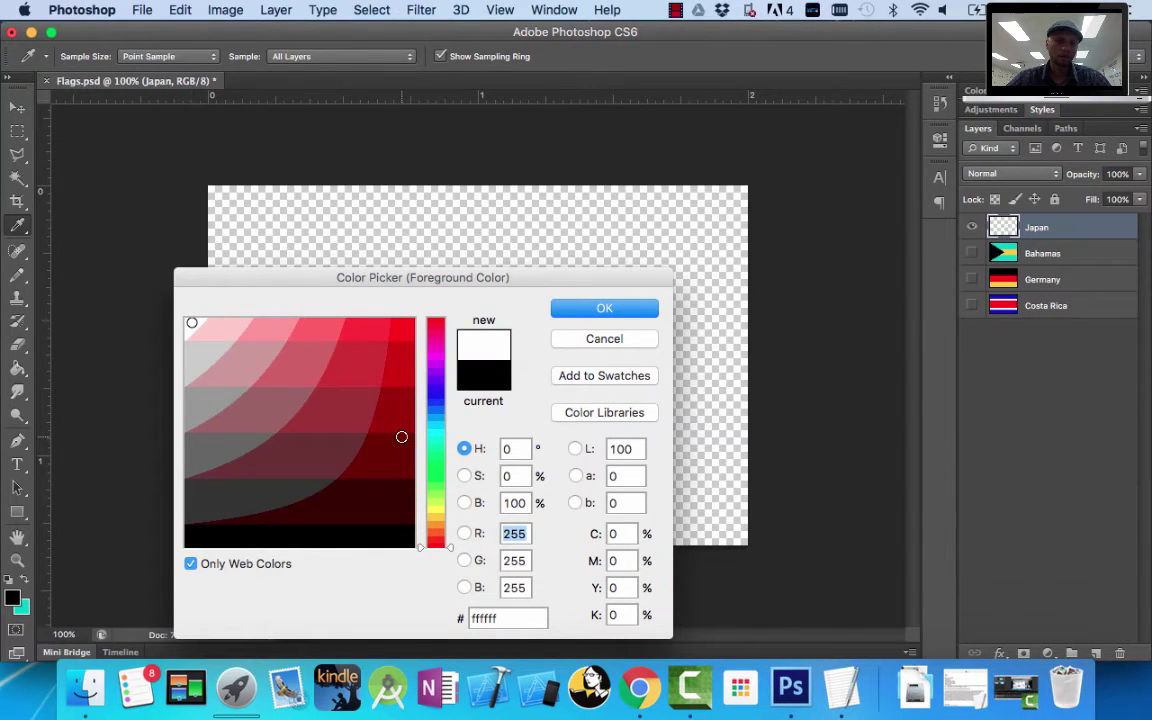
{"action": "left_click", "coordinate": [603, 309]}
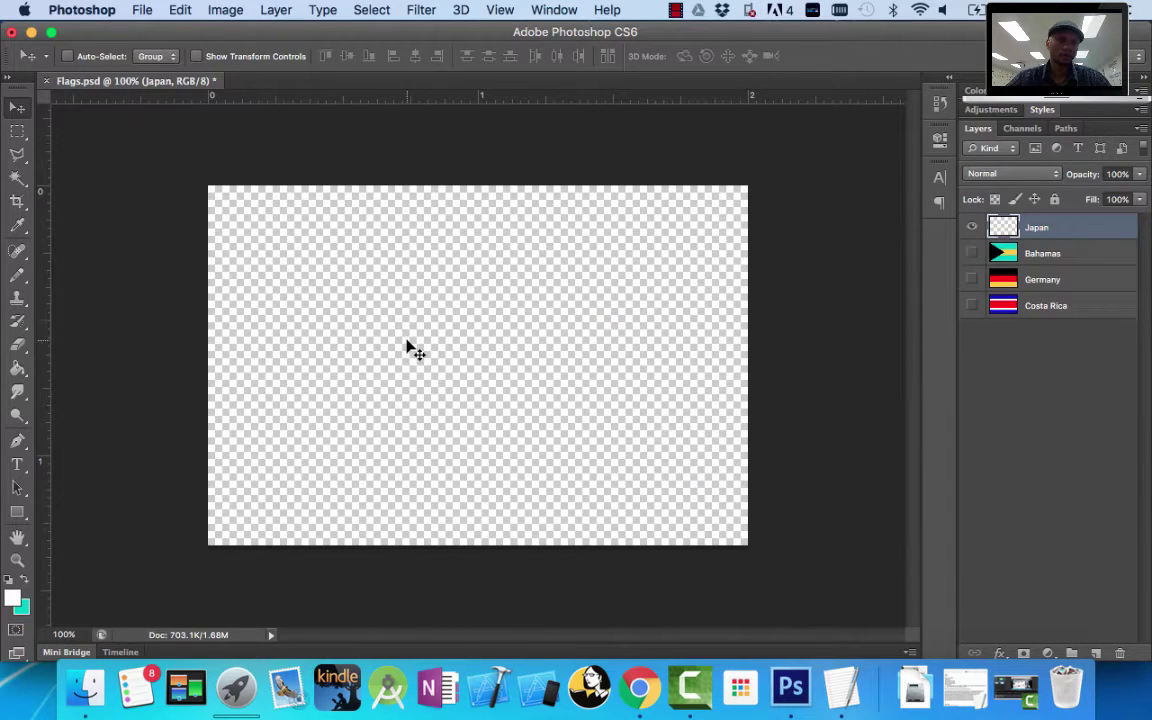
{"action": "left_click", "coordinate": [17, 368]}
{"action": "left_click", "coordinate": [407, 318]}
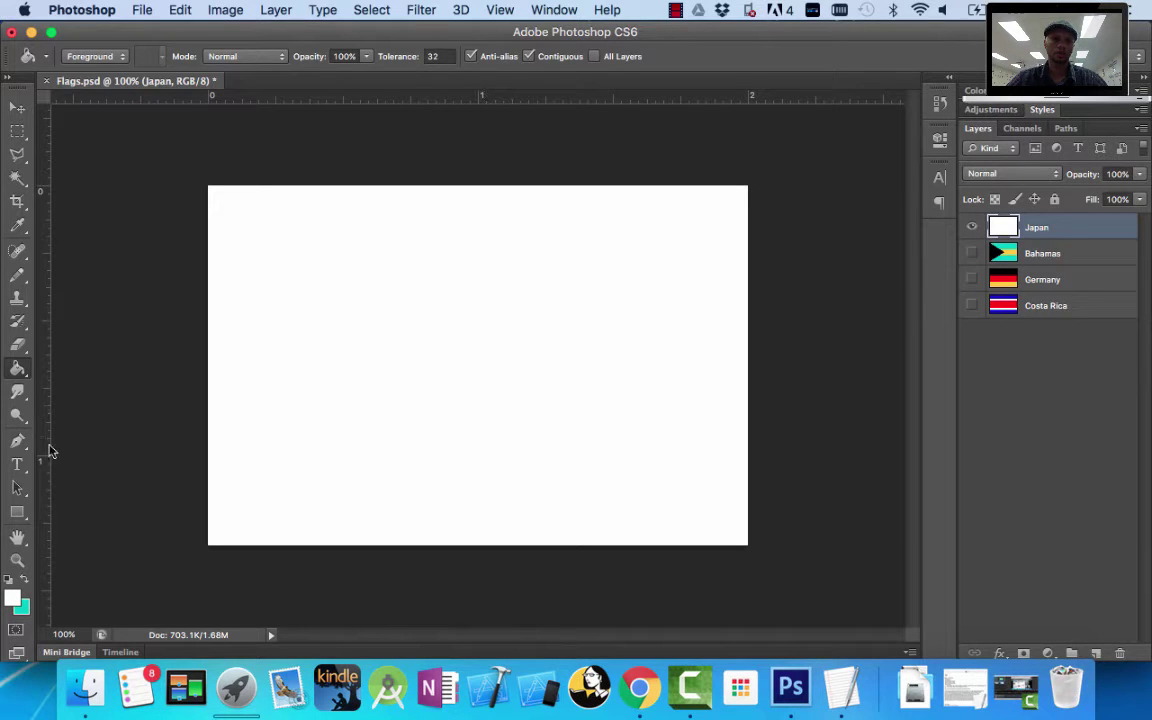
Make red the foreground colour
{"action": "left_click", "coordinate": [14, 597]}
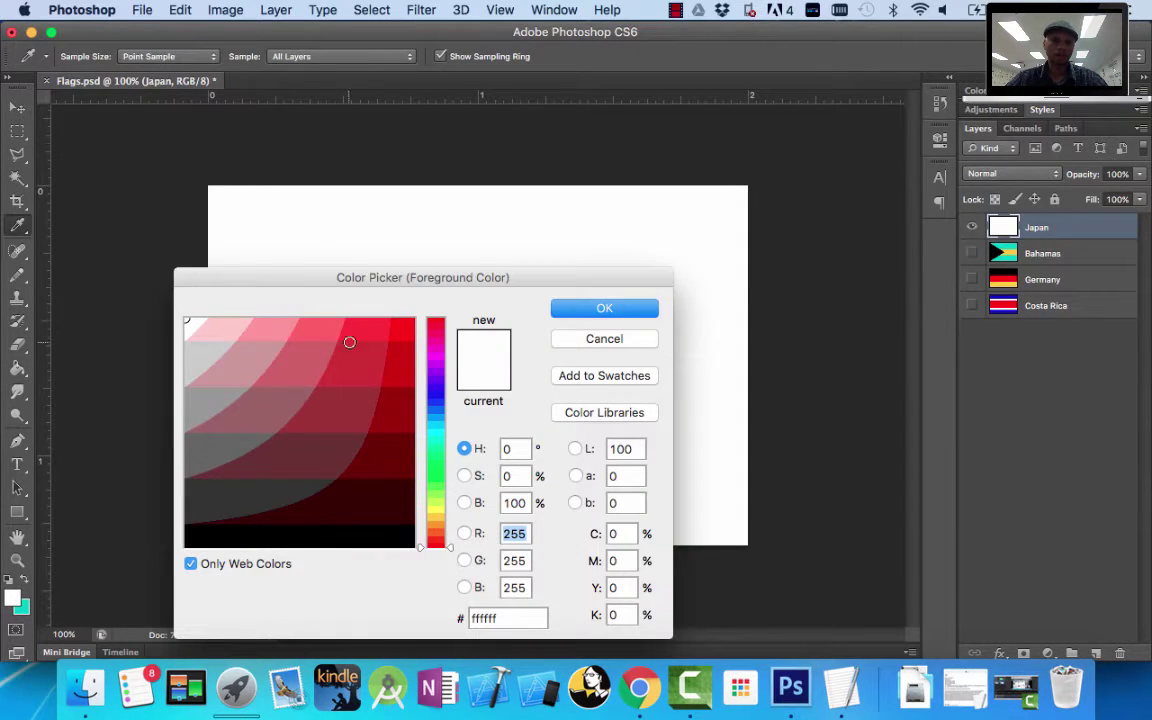
{"action": "left_click", "coordinate": [408, 323]}
{"action": "left_click", "coordinate": [585, 310]}
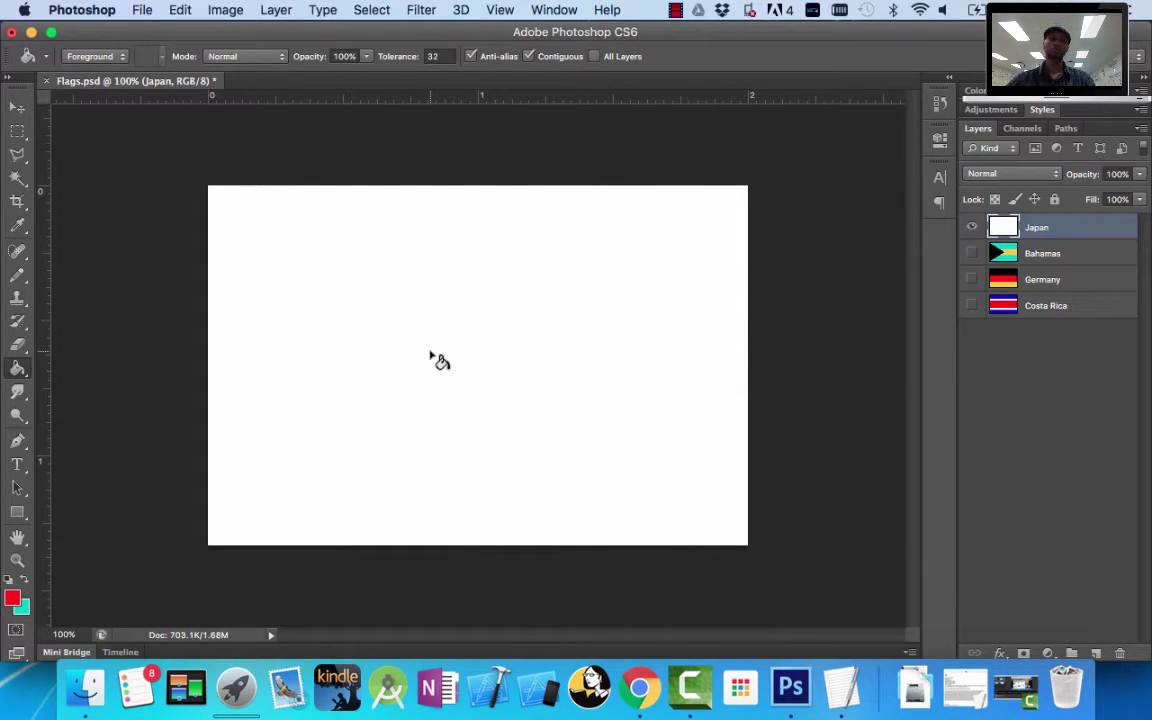
Using the Elliptical Marquee, draw a circle about 0.853 in across near the canvas centre, redrawing once
{"action": "left_click", "coordinate": [18, 131]}
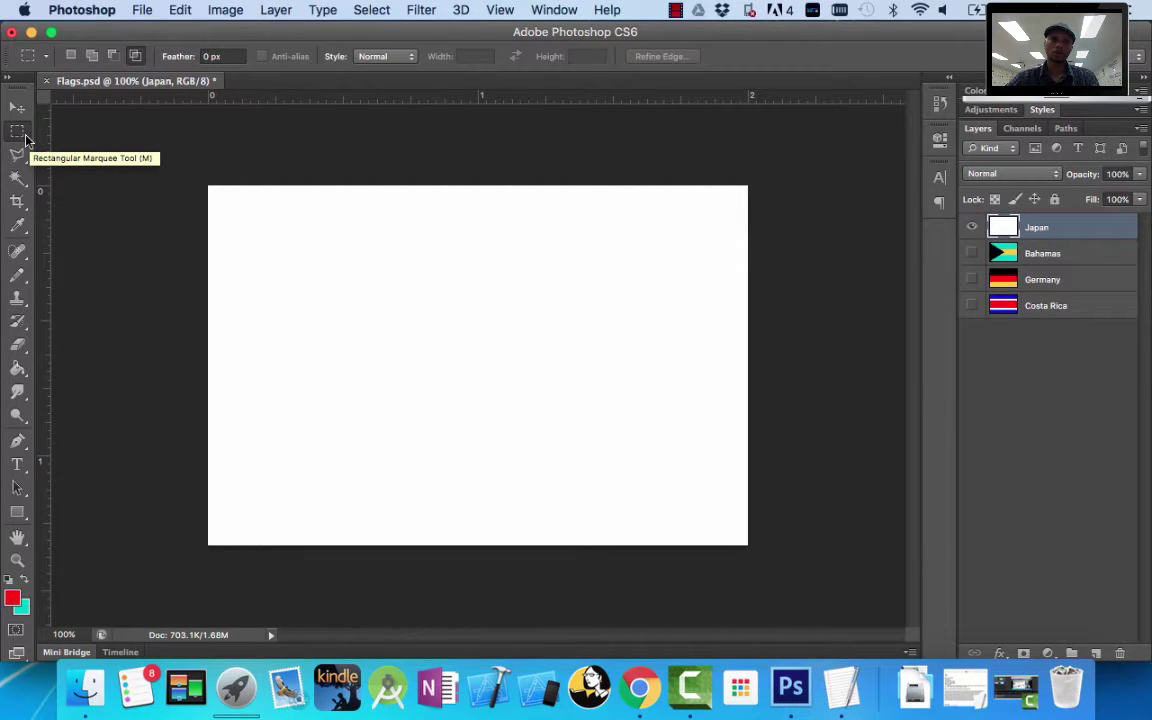
{"action": "left_click", "coordinate": [18, 133]}
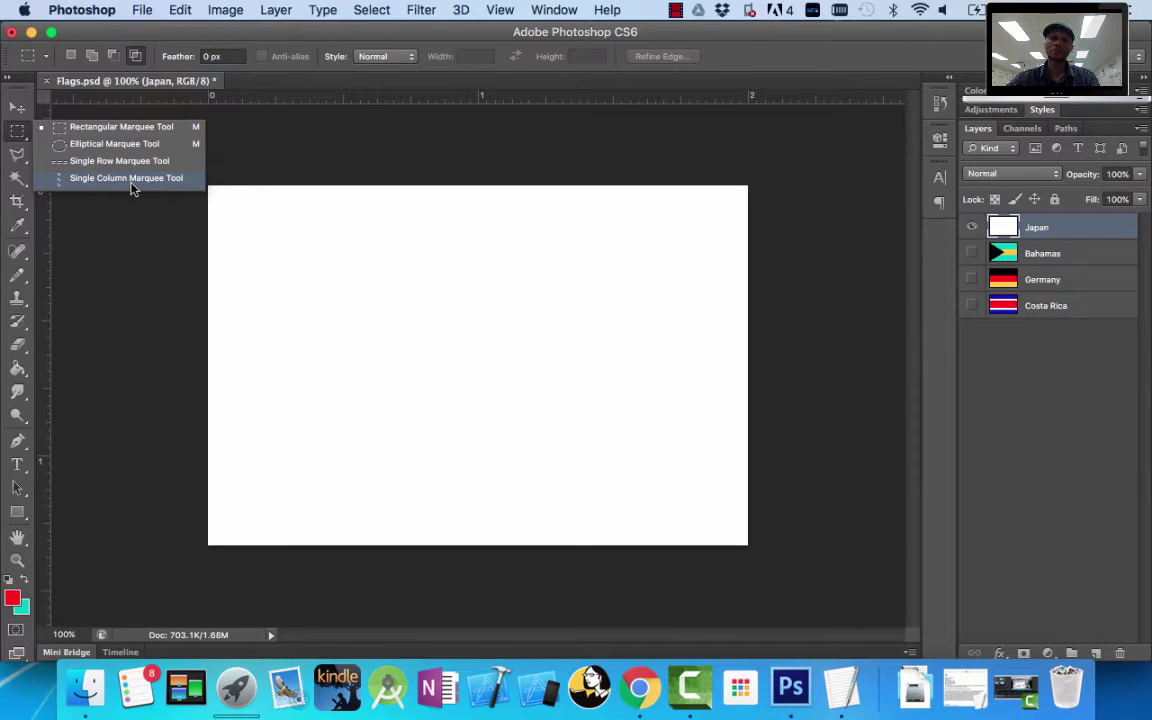
{"action": "left_click", "coordinate": [115, 145]}
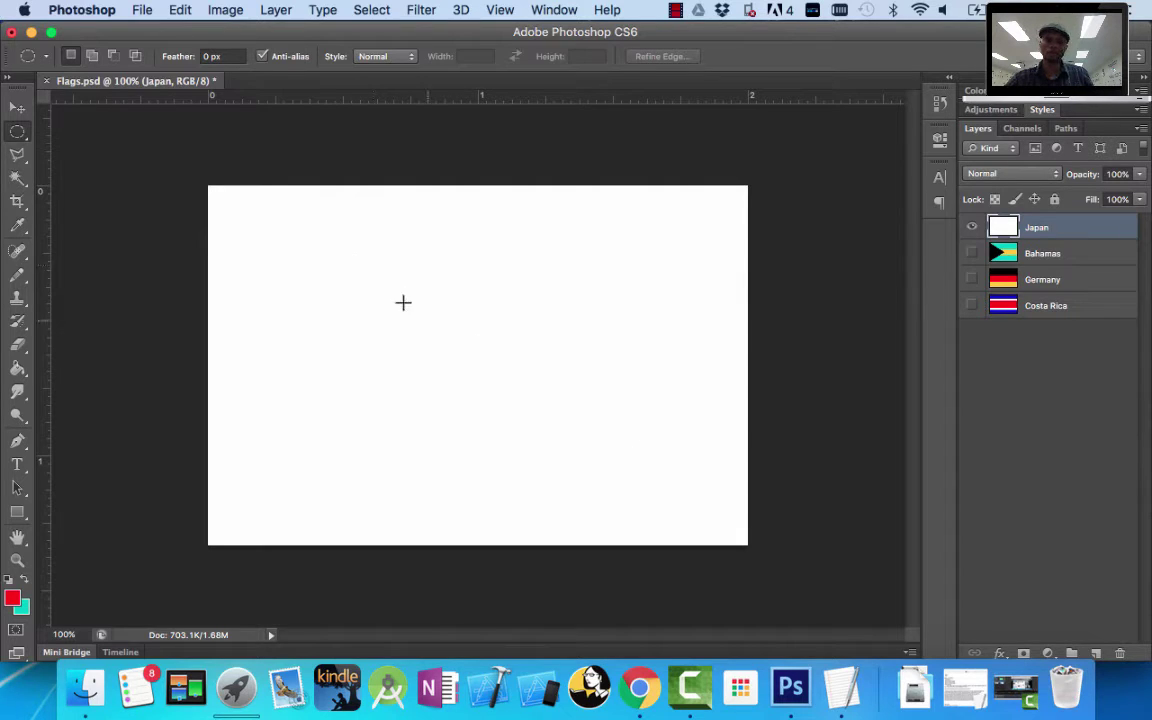
{"action": "left_click_drag", "start_coordinate": [357, 273], "coordinate": [587, 474]}
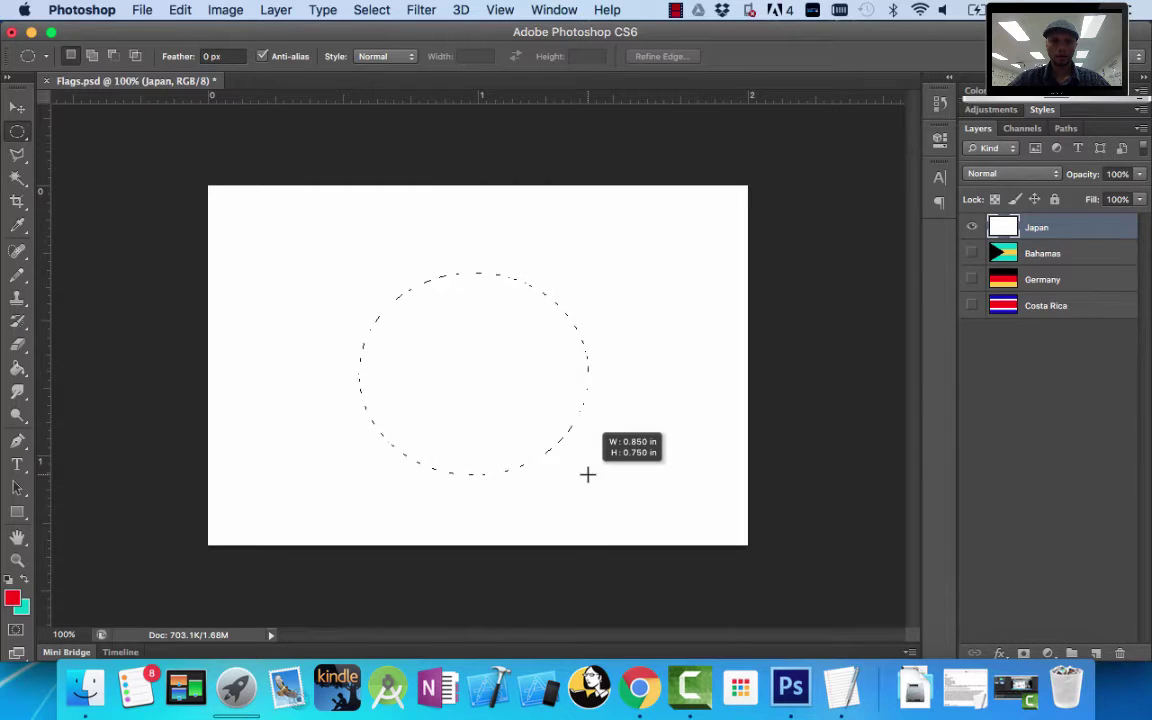
{"action": "left_click_drag", "start_coordinate": [587, 474], "coordinate": [702, 481]}
{"action": "key", "text": "space"}
{"action": "key", "text": "super+d"}
{"action": "left_click_drag", "start_coordinate": [377, 265], "coordinate": [736, 483]}
{"action": "left_click_drag", "start_coordinate": [738, 483], "coordinate": [741, 479]}
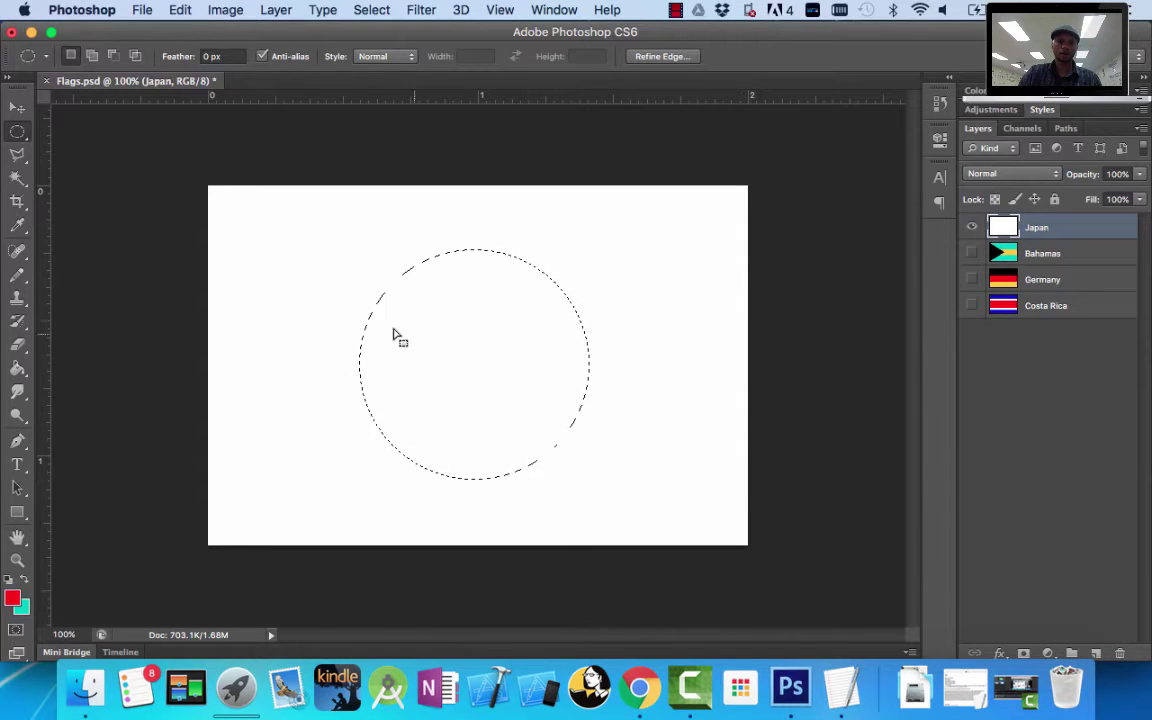
Paint Bucket the circle red, deselect it, and return to the flags PDF in Chrome
{"action": "left_click", "coordinate": [17, 367]}
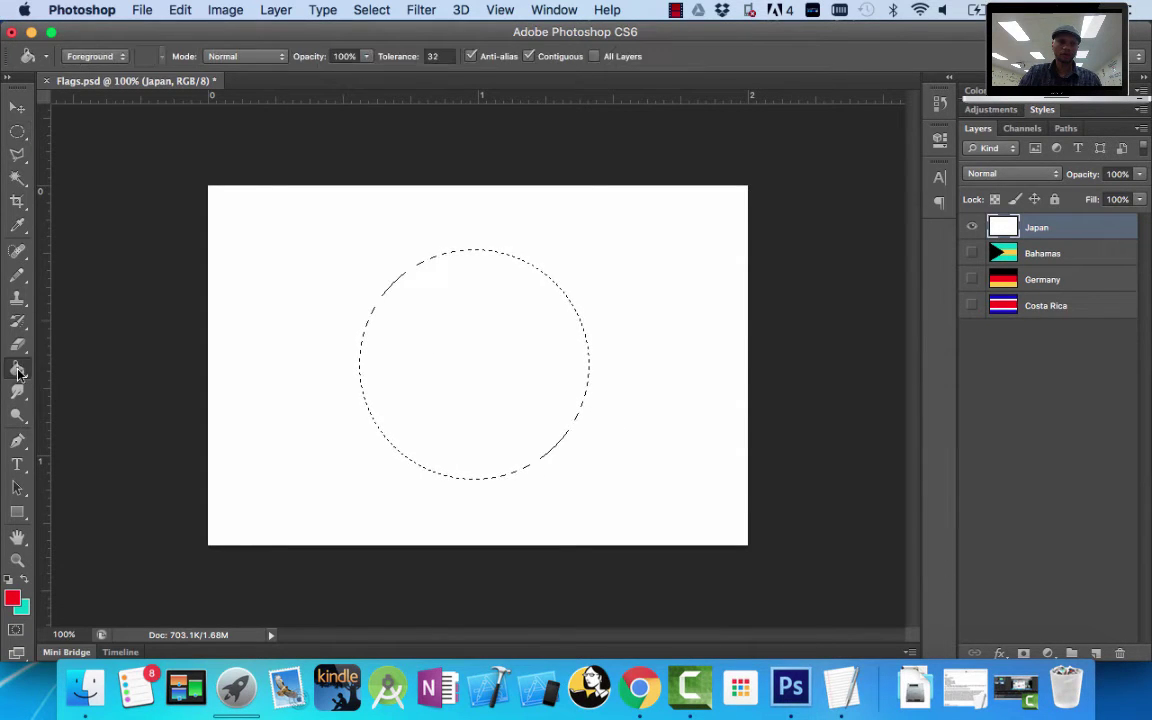
{"action": "left_click", "coordinate": [430, 368]}
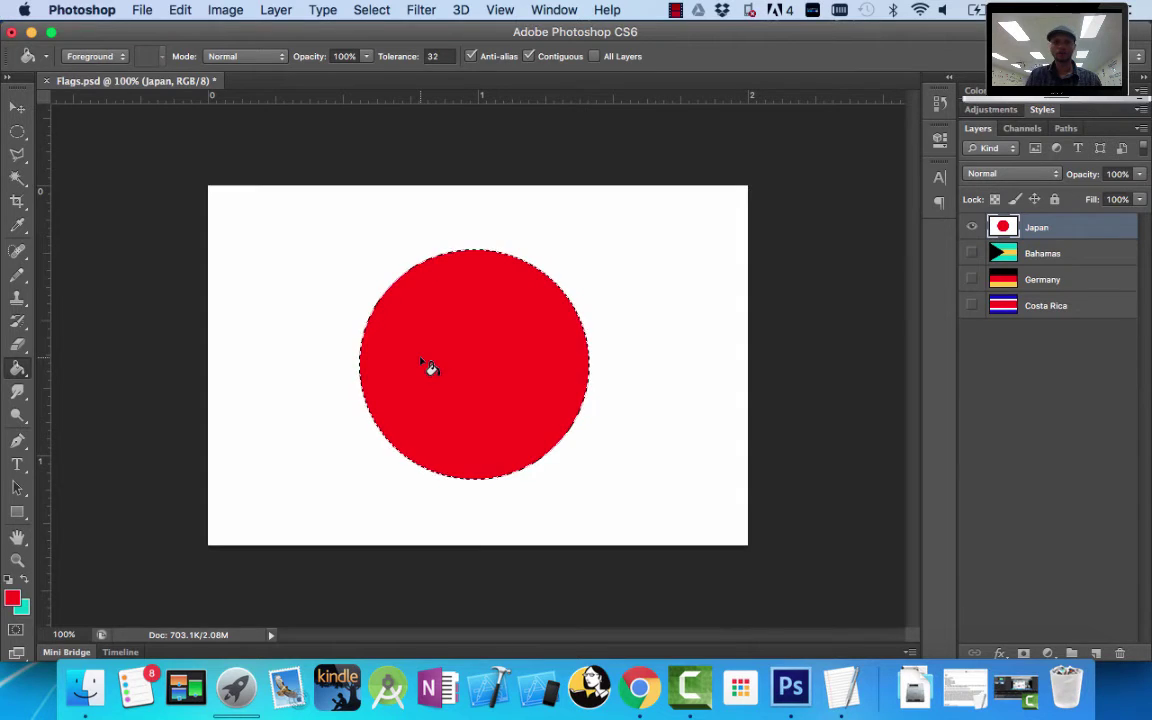
{"action": "left_click", "coordinate": [17, 131]}
{"action": "left_click", "coordinate": [310, 290]}
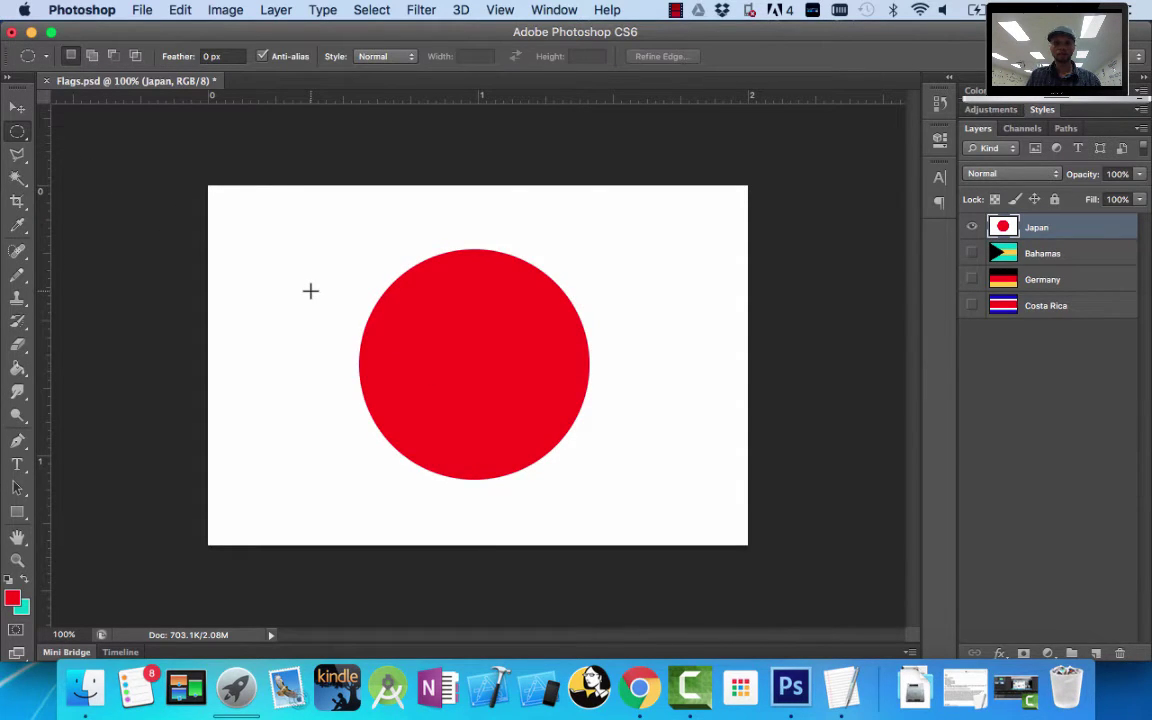
{"action": "left_click", "coordinate": [640, 687]}
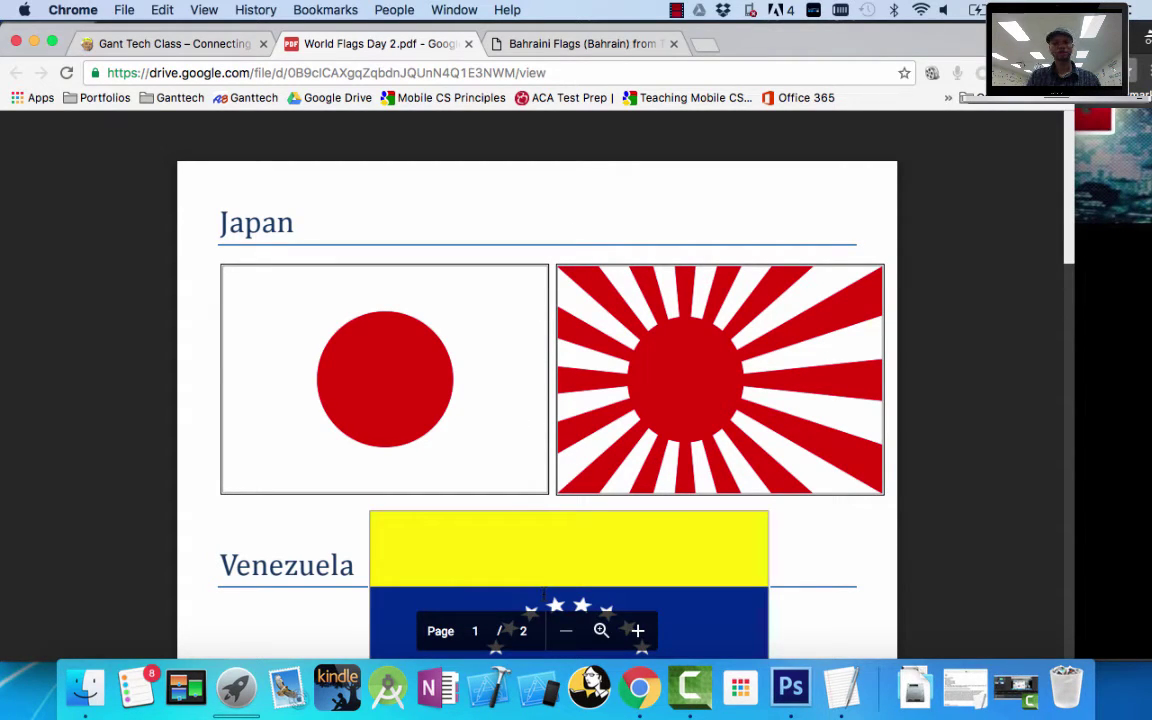
Scroll the PDF to the Japan and Venezuela flags, then return to Flags.psd in Photoshop
{"action": "scroll", "coordinate": [659, 507], "scroll_direction": "down", "scroll_amount": 2}
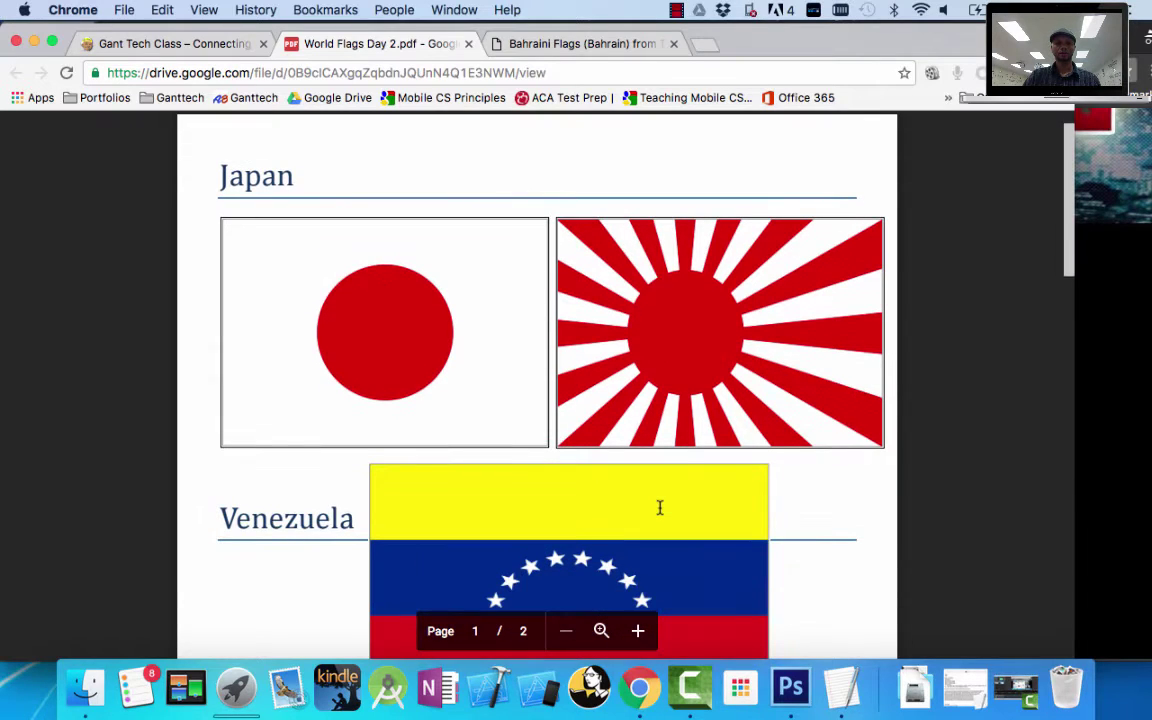
{"action": "left_click", "coordinate": [790, 687]}
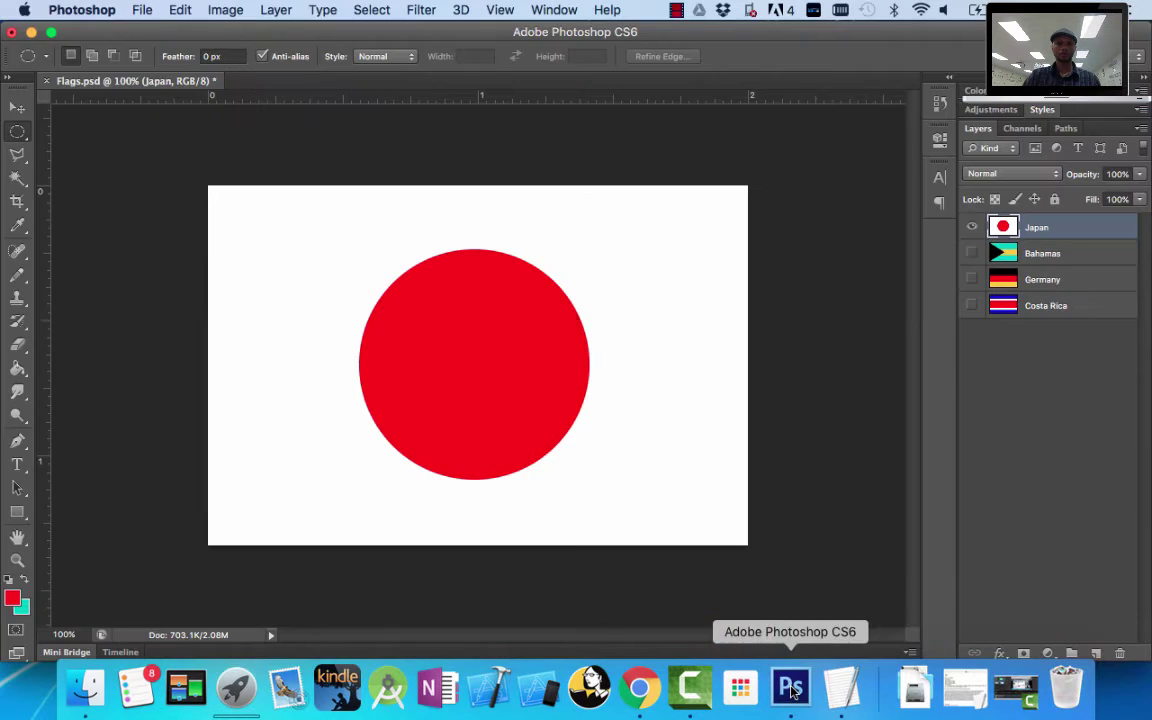
Hide the Japan layer and add a new layer named Japan 2
{"action": "left_click", "coordinate": [974, 228]}
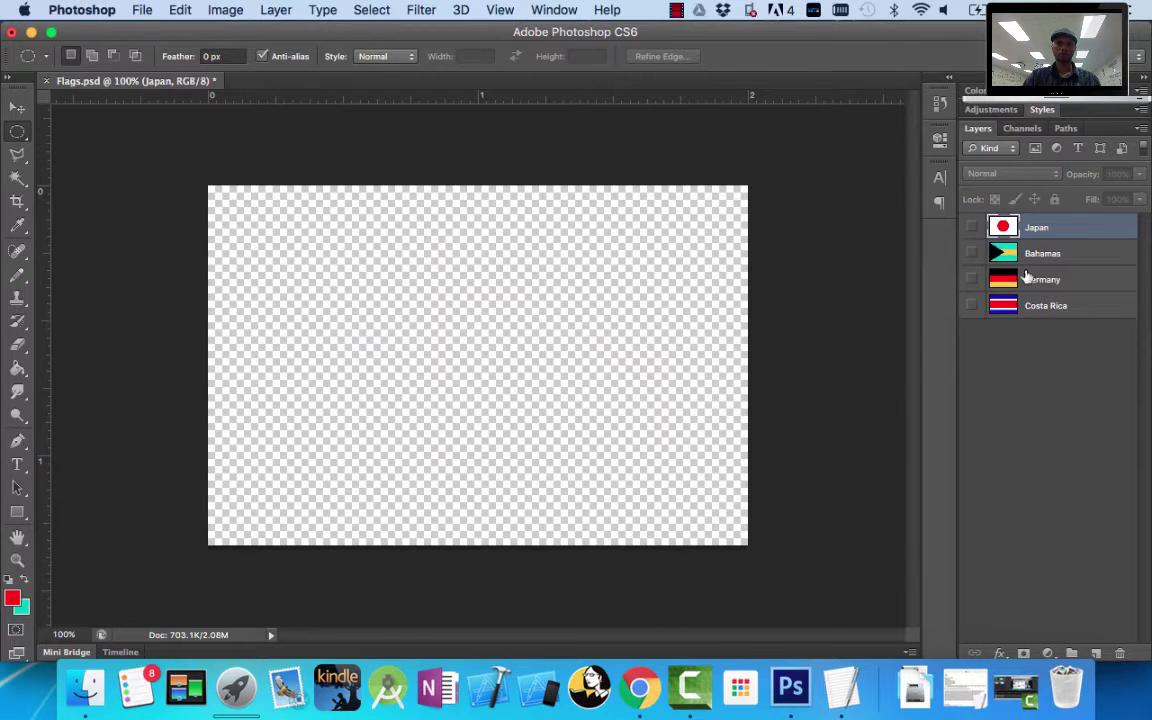
{"action": "left_click", "coordinate": [1095, 652]}
{"action": "double_click", "coordinate": [1040, 226]}
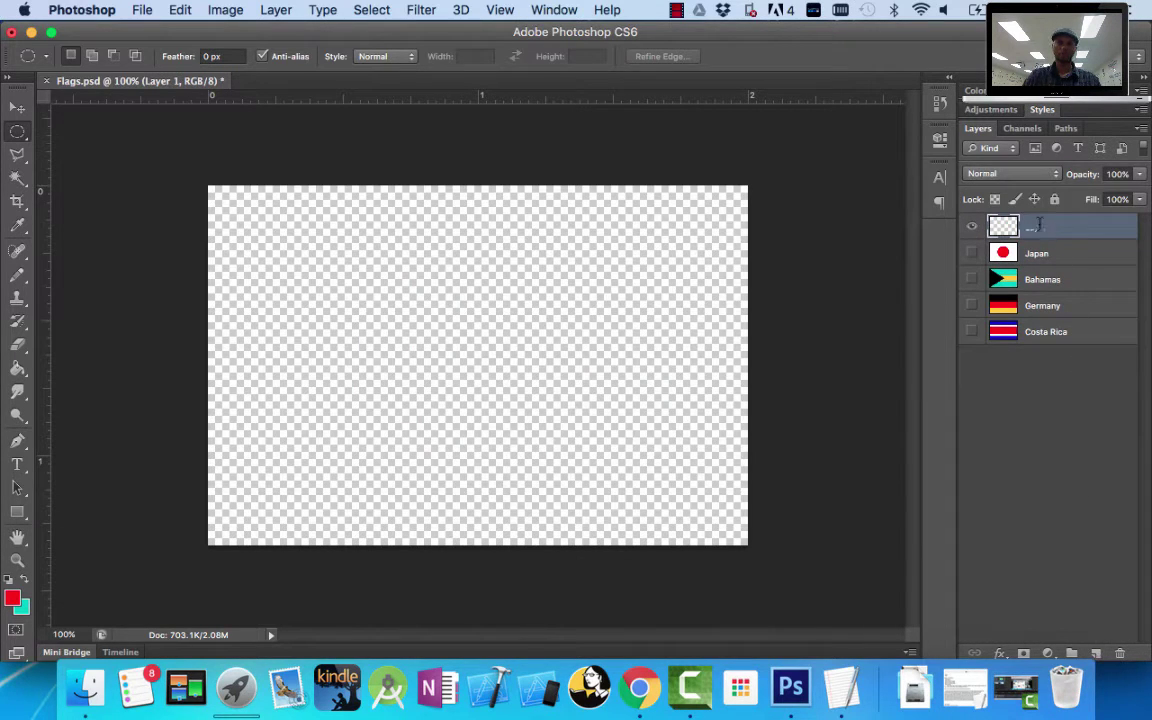
{"action": "type", "text": "Japan 2"}
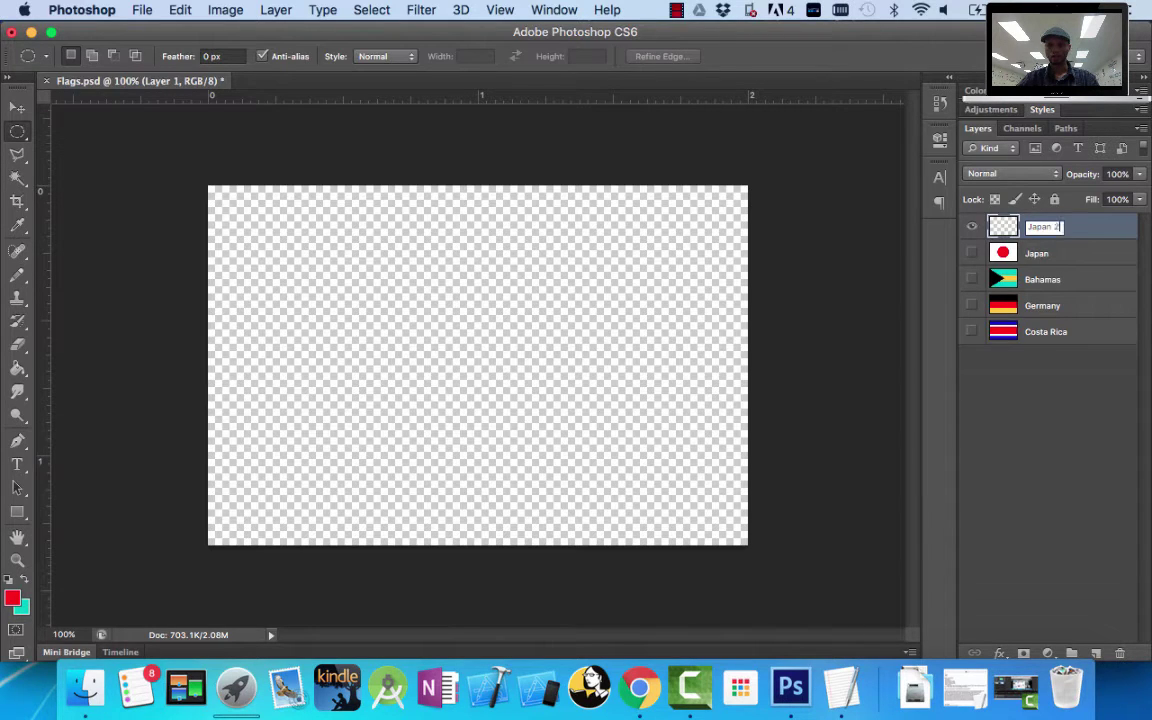
{"action": "key", "text": "Return"}
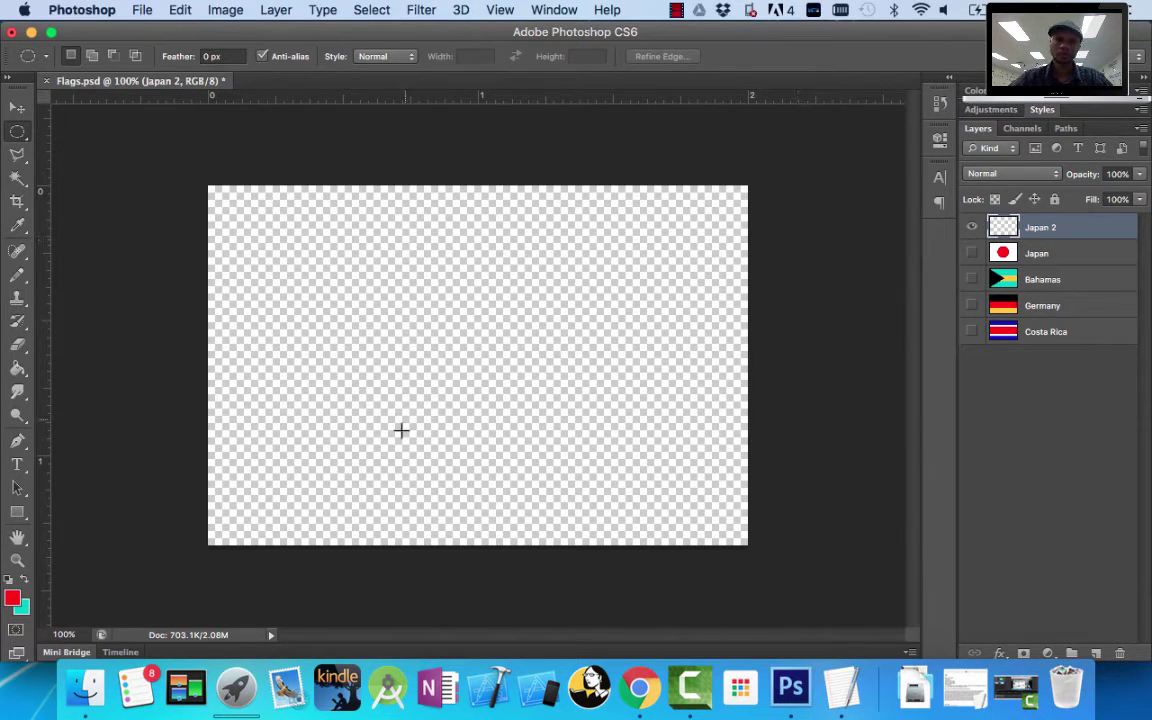
Set the foreground to white and Paint Bucket the whole Japan 2 layer white
{"action": "left_click", "coordinate": [27, 583]}
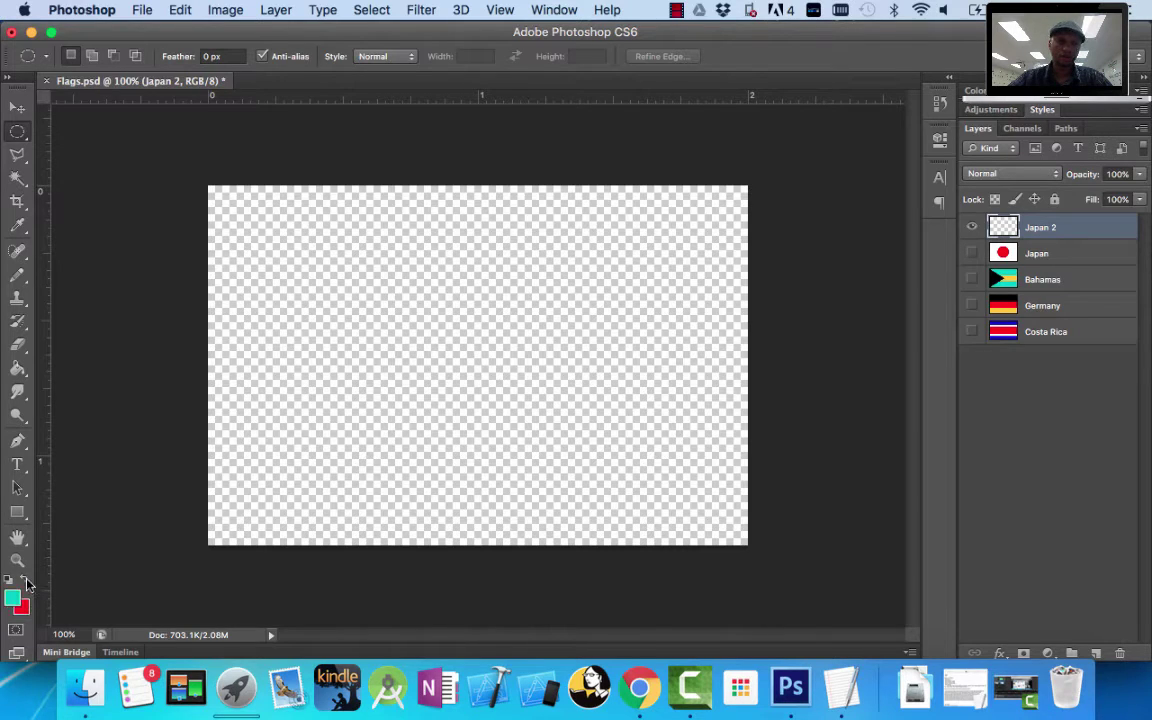
{"action": "left_click", "coordinate": [14, 598]}
{"action": "left_click", "coordinate": [192, 322]}
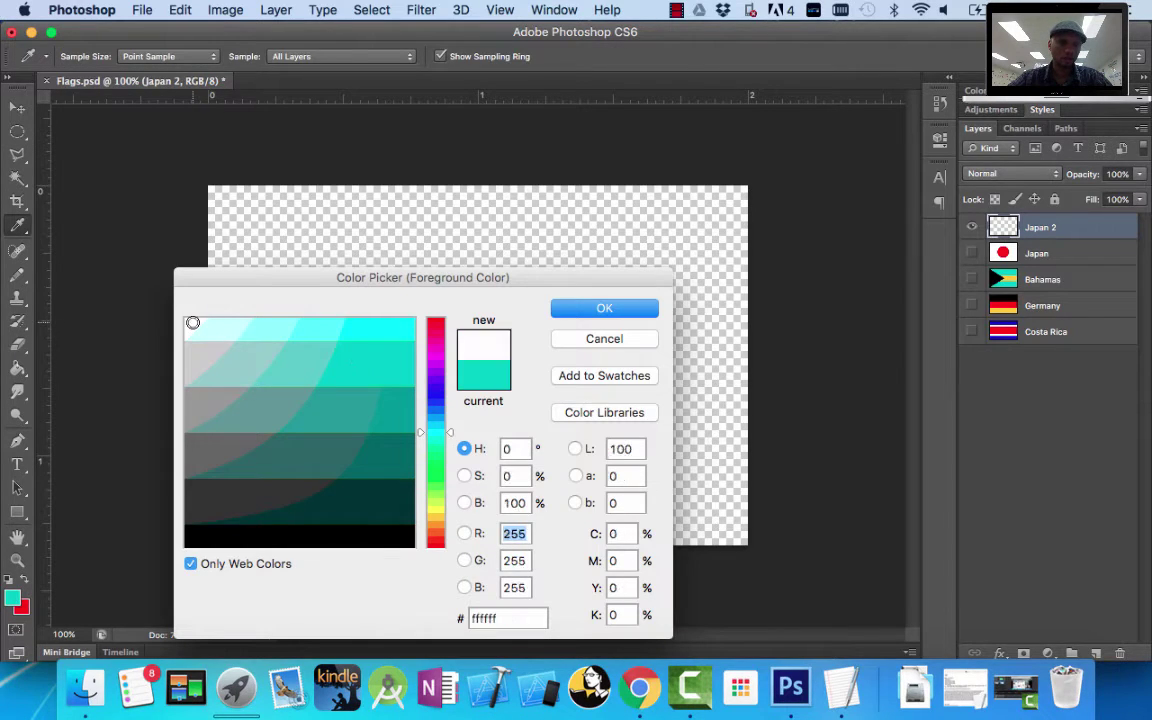
{"action": "left_click", "coordinate": [558, 309]}
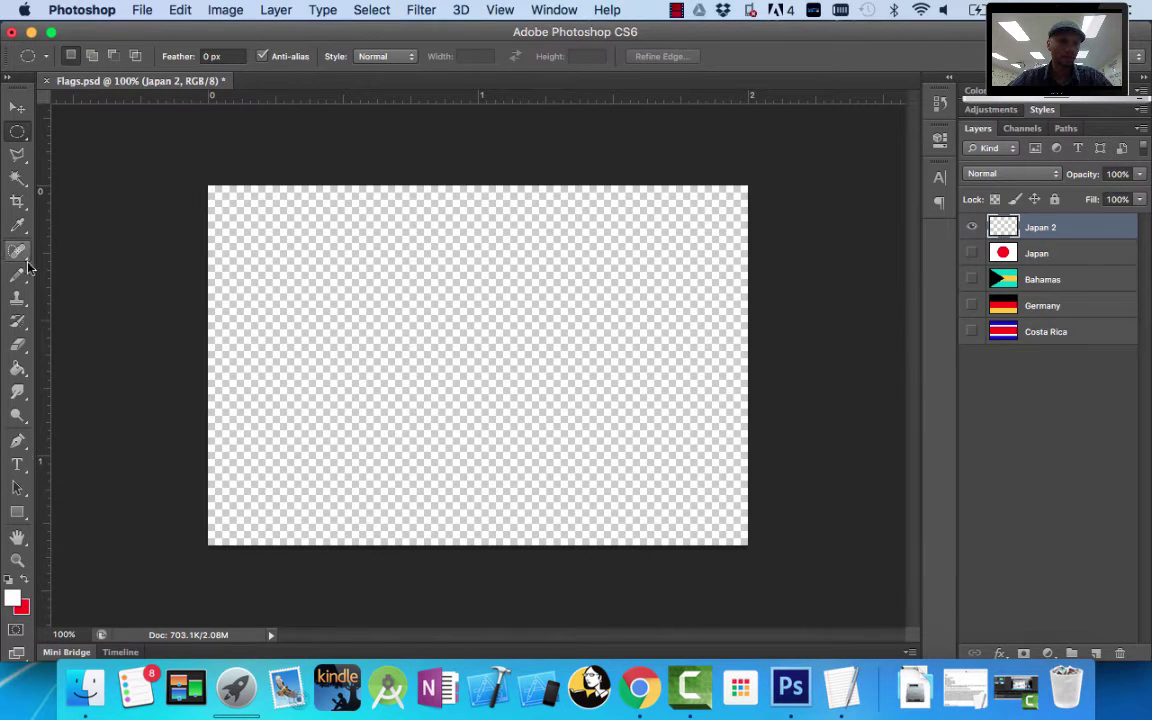
{"action": "left_click", "coordinate": [18, 370]}
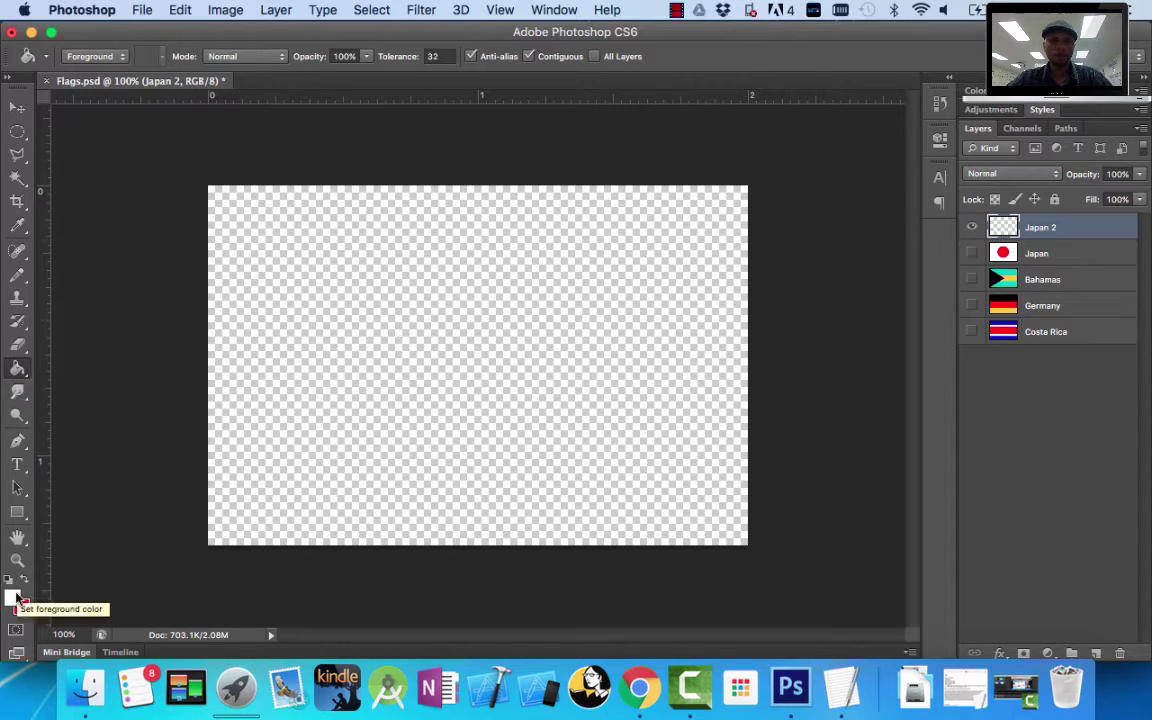
{"action": "left_click", "coordinate": [377, 352]}
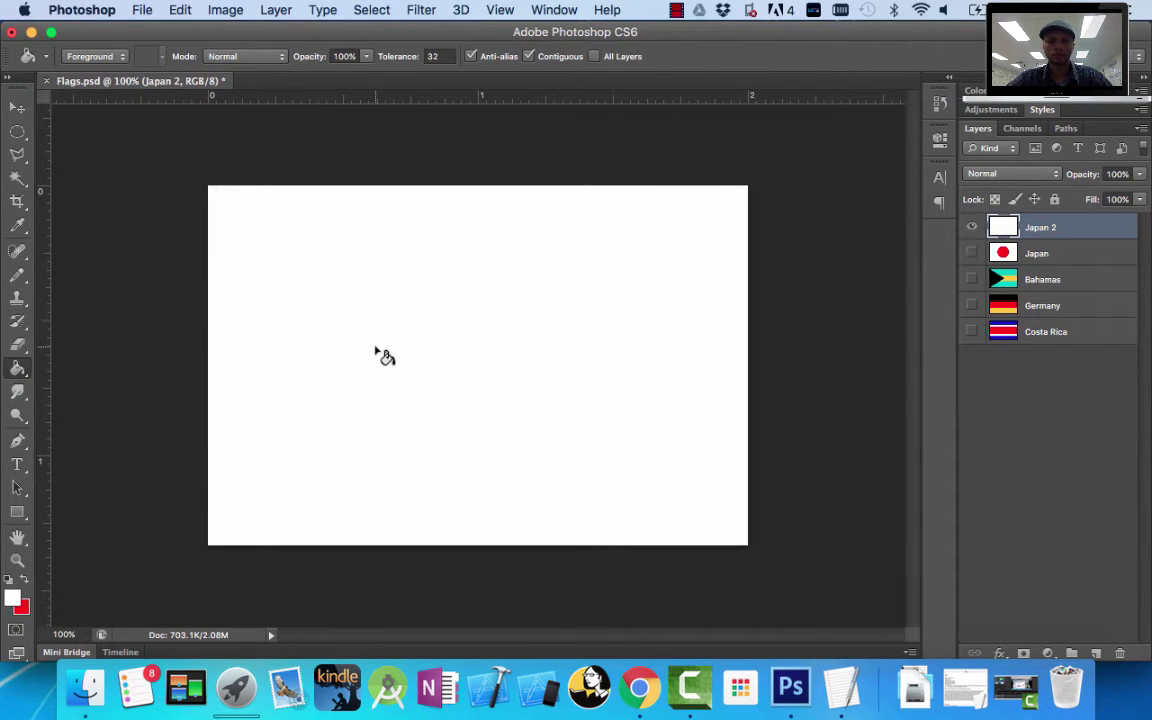
{"action": "left_click", "coordinate": [20, 132]}
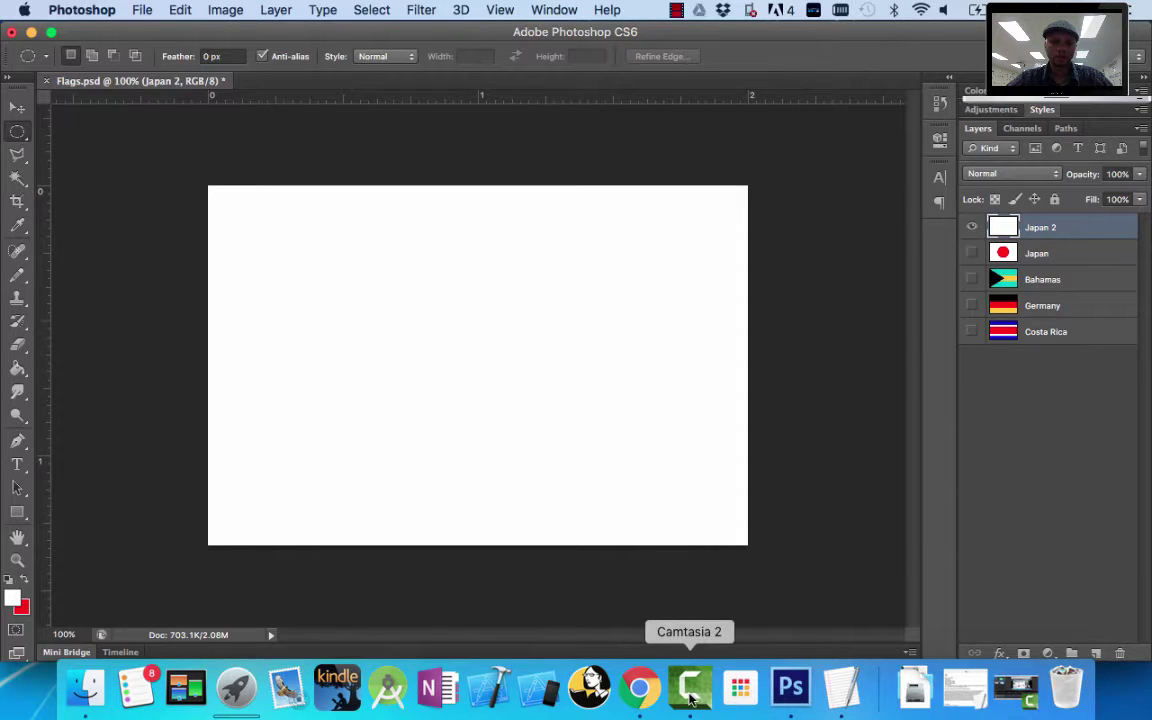
{"action": "left_click", "coordinate": [640, 687]}
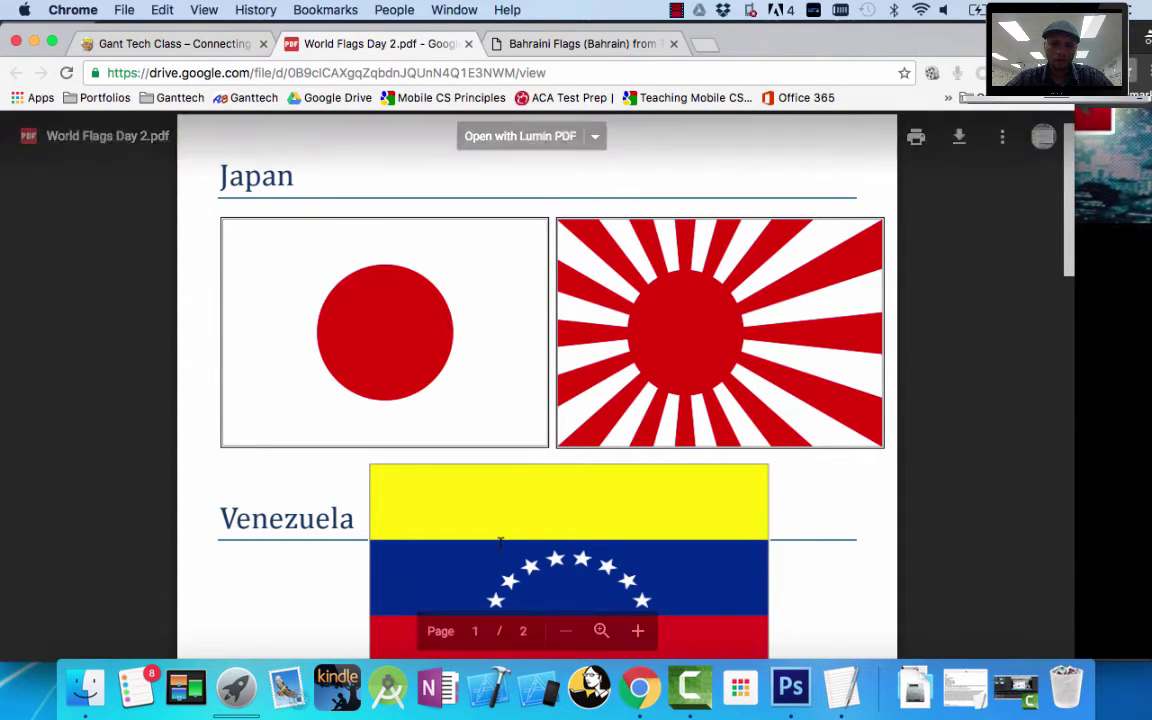
{"action": "left_click", "coordinate": [790, 687]}
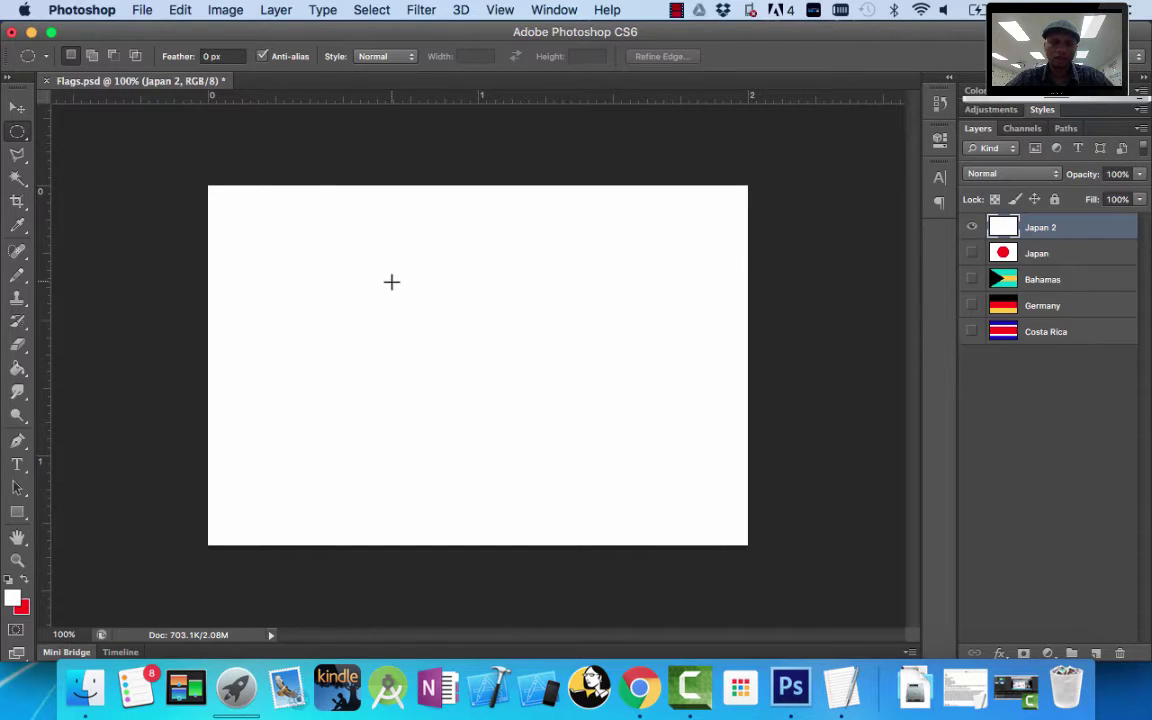
Select a circle left of centre, fill it red with the Paint Bucket, and deselect
{"action": "left_click_drag", "start_coordinate": [373, 296], "coordinate": [485, 450]}
{"action": "key", "text": "space"}
{"action": "key", "text": "space"}
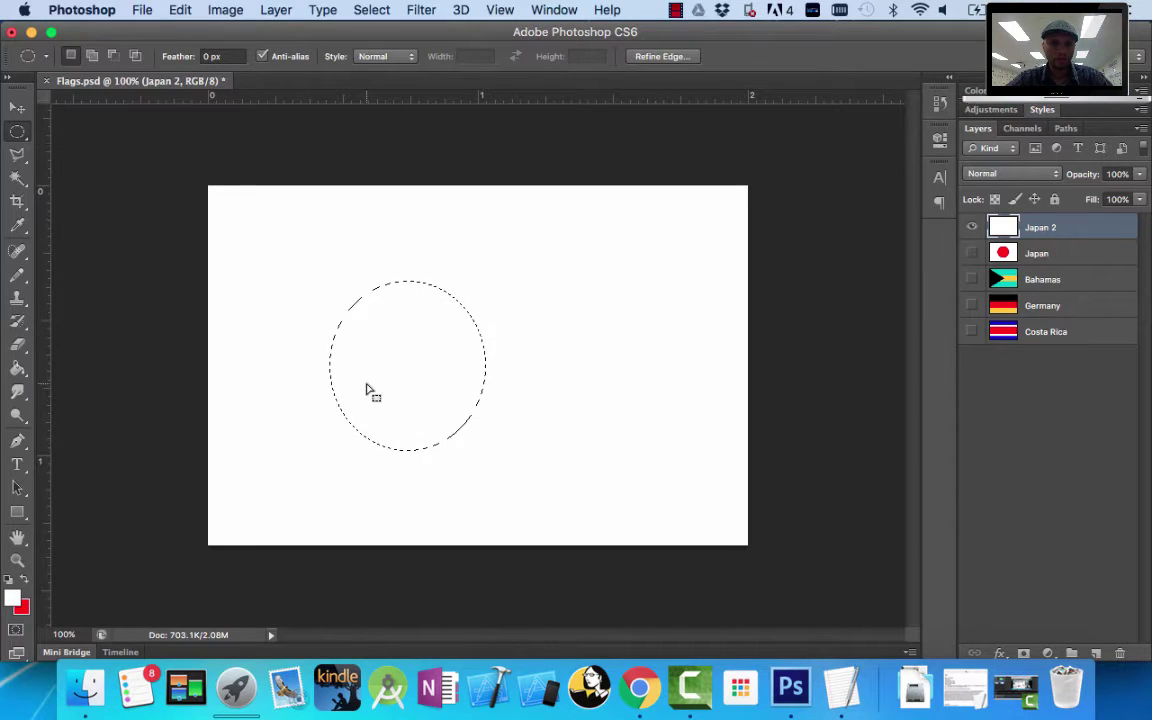
{"action": "left_click", "coordinate": [23, 582]}
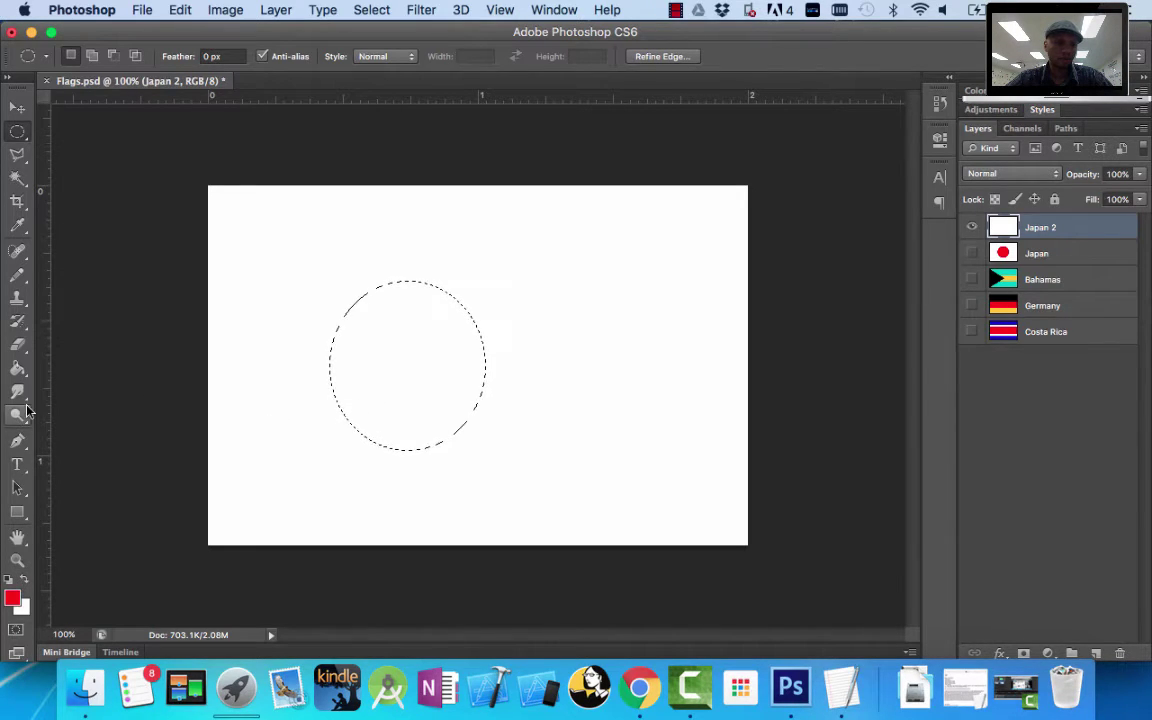
{"action": "left_click", "coordinate": [17, 368]}
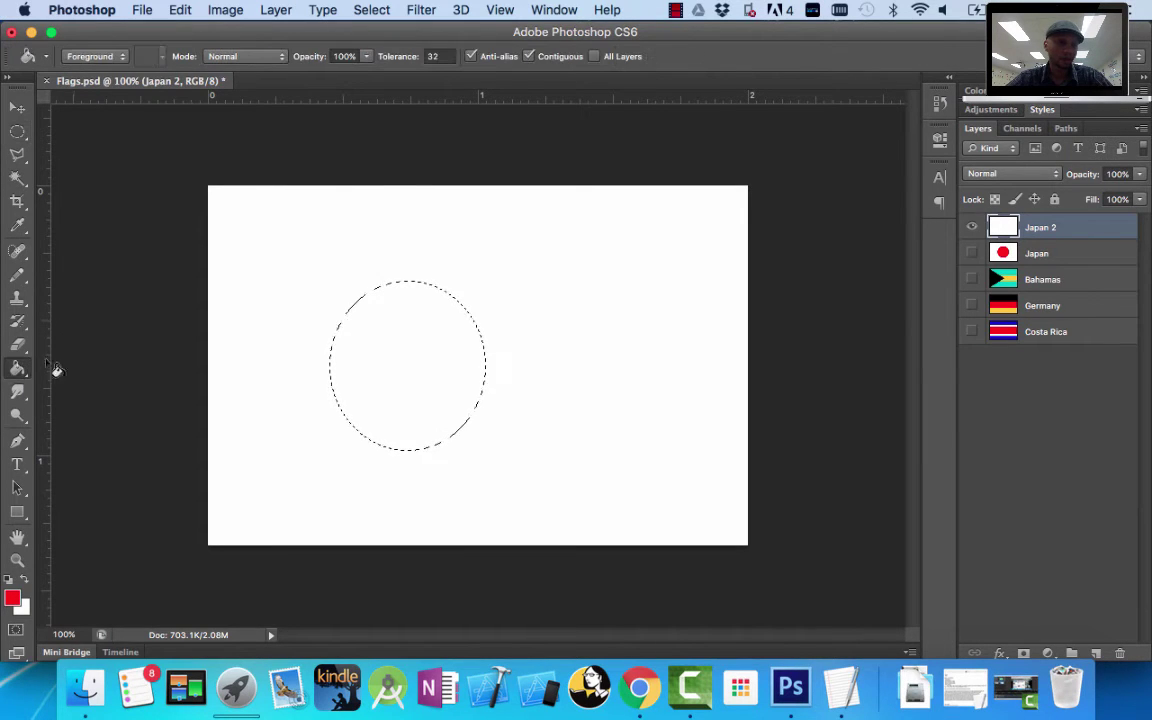
{"action": "left_click", "coordinate": [399, 362]}
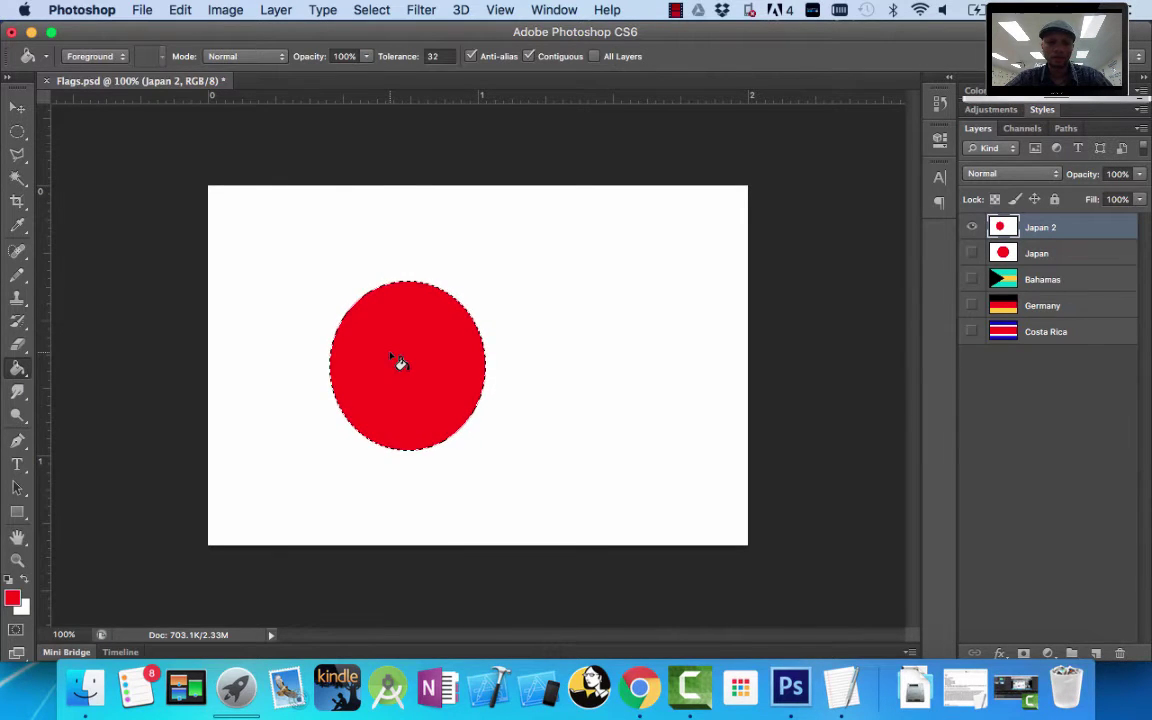
{"action": "left_click", "coordinate": [17, 131]}
{"action": "left_click", "coordinate": [306, 253]}
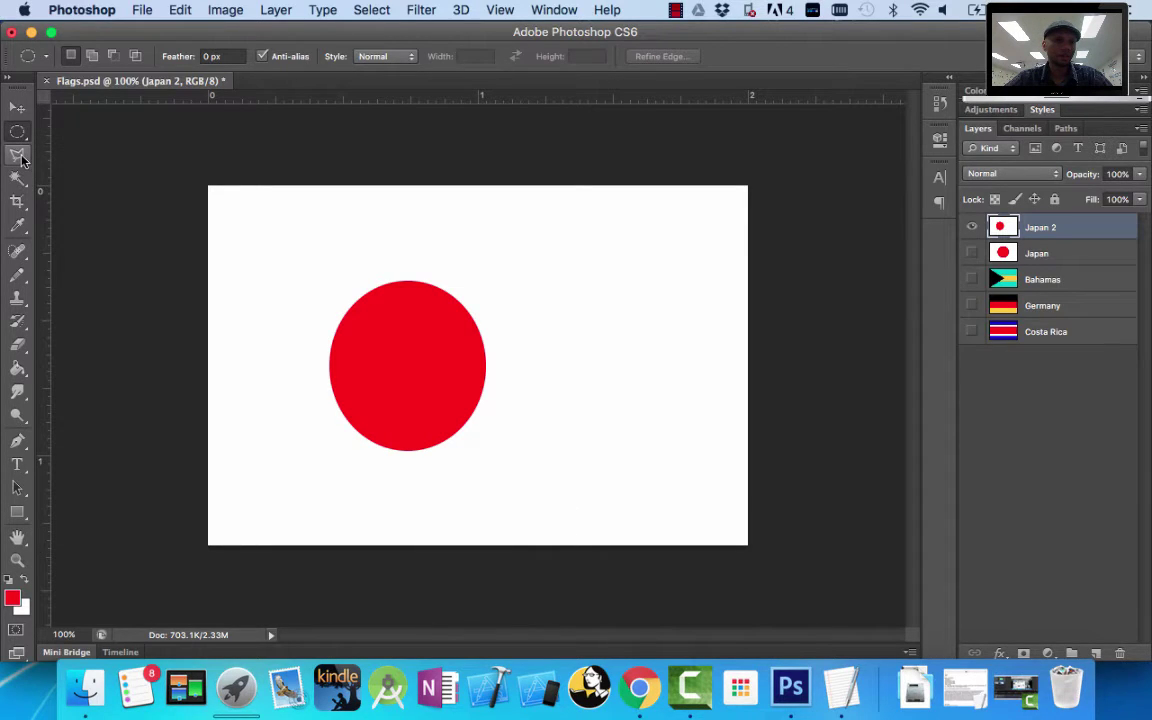
{"action": "left_click", "coordinate": [640, 686]}
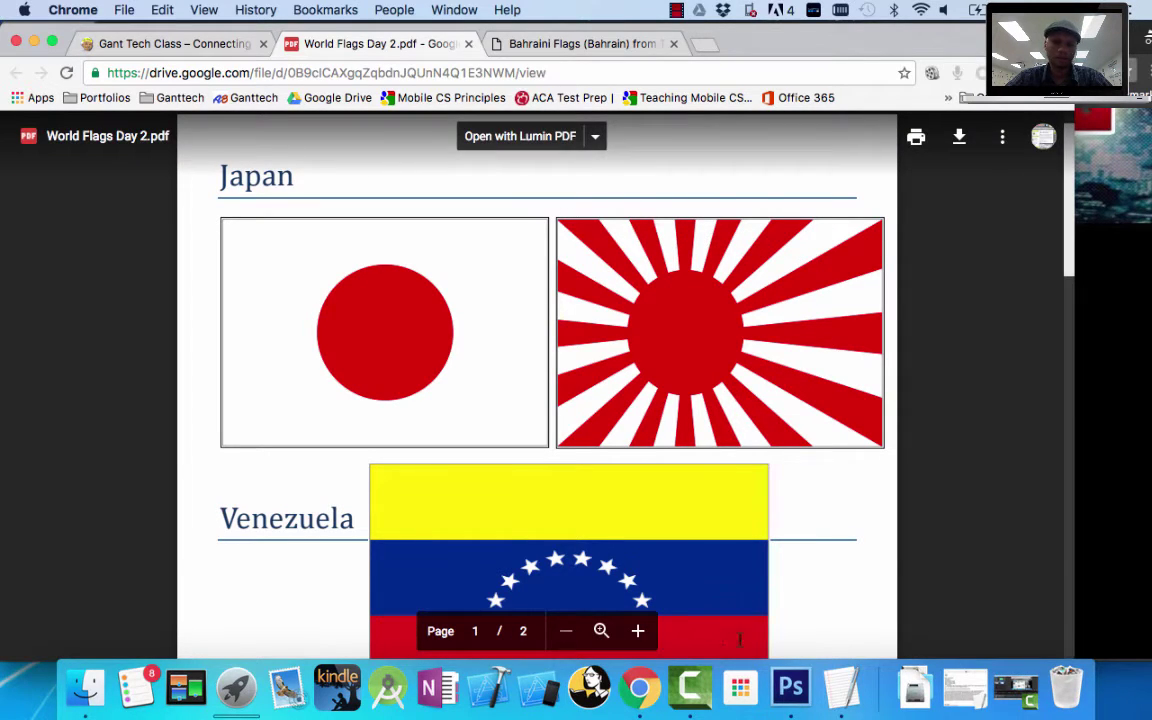
{"action": "left_click", "coordinate": [790, 688]}
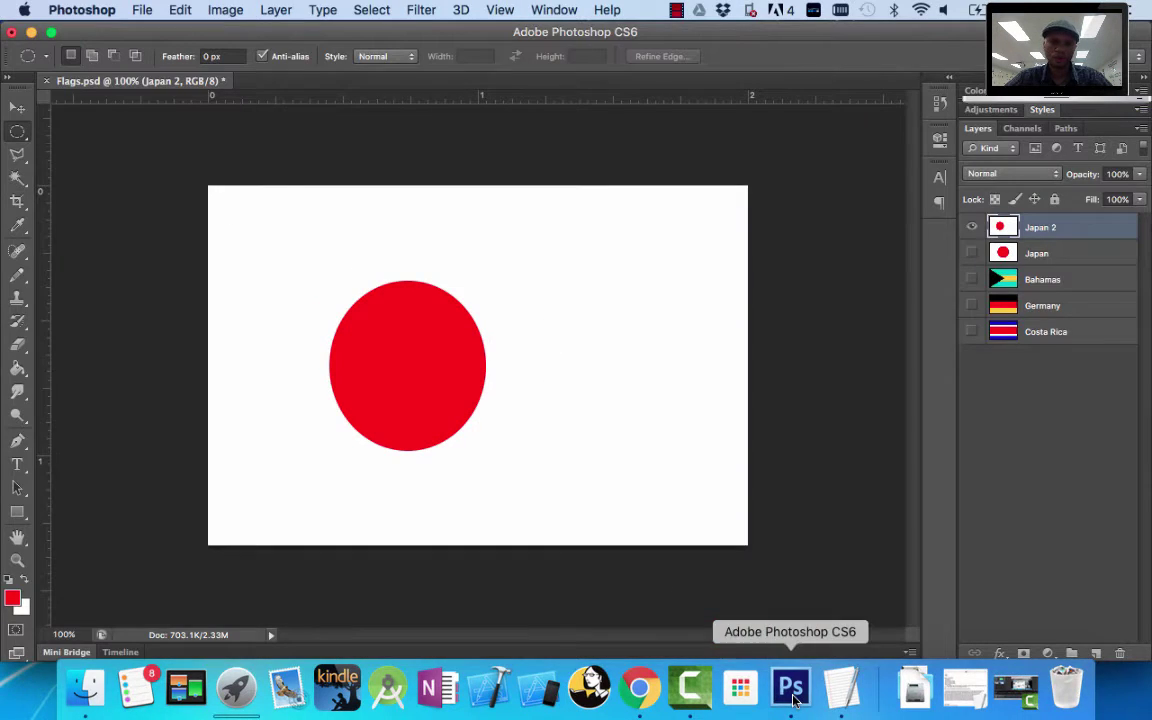
Try a freehand Lasso selection, discard it, and switch to the Polygonal Lasso Tool
{"action": "left_click", "coordinate": [18, 155]}
{"action": "left_click", "coordinate": [24, 159]}
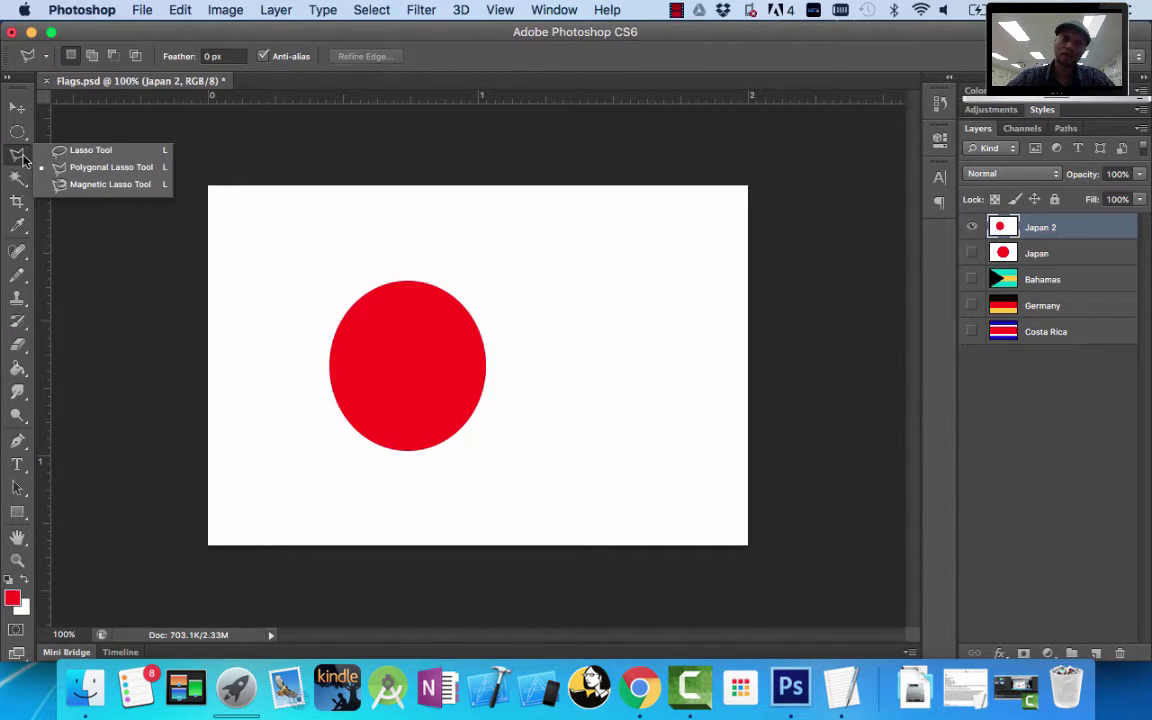
{"action": "left_click", "coordinate": [61, 155]}
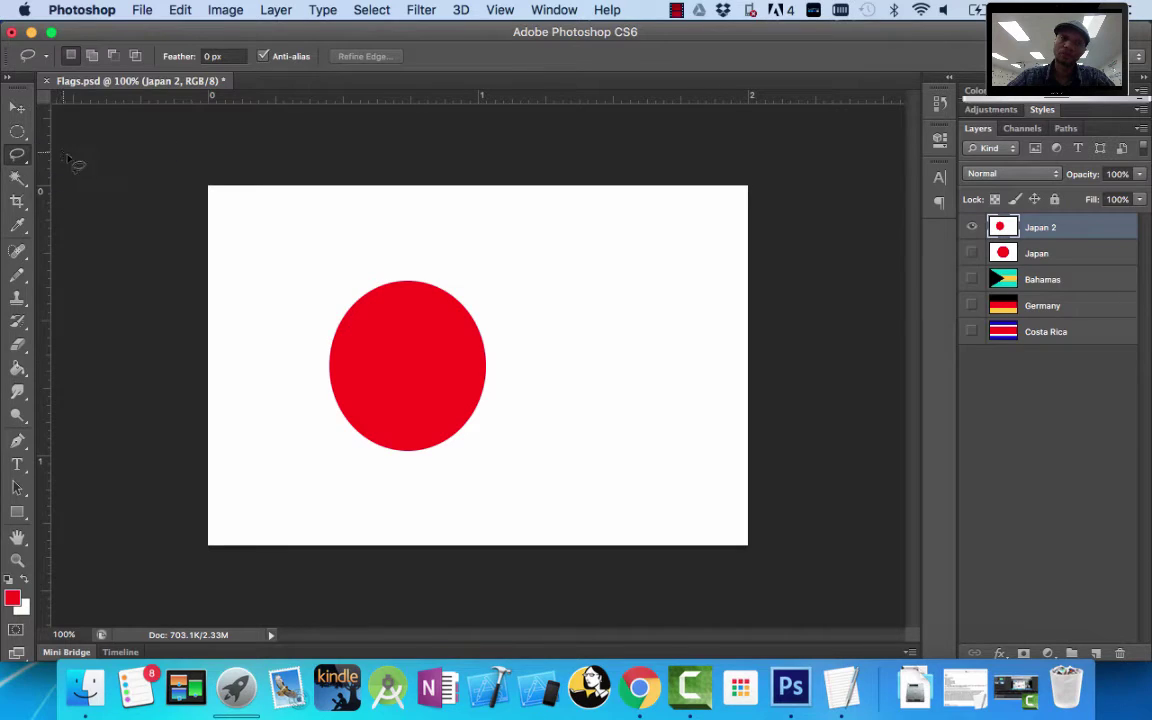
{"action": "mouse_move", "coordinate": [337, 333]}
{"action": "left_mouse_down"}
{"action": "mouse_move", "coordinate": [237, 240]}
{"action": "mouse_move", "coordinate": [211, 185]}
{"action": "mouse_move", "coordinate": [335, 300]}
{"action": "mouse_move", "coordinate": [355, 332]}
{"action": "mouse_move", "coordinate": [343, 345]}
{"action": "mouse_move", "coordinate": [338, 336]}
{"action": "left_mouse_up"}
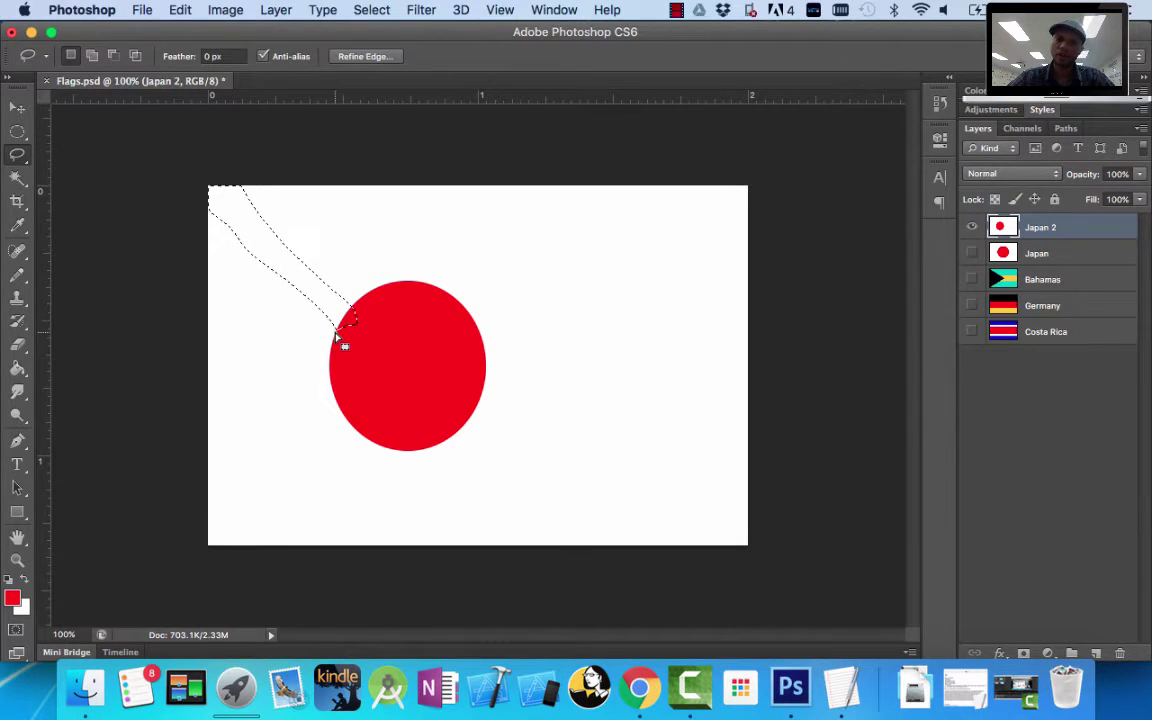
{"action": "left_click", "coordinate": [341, 342]}
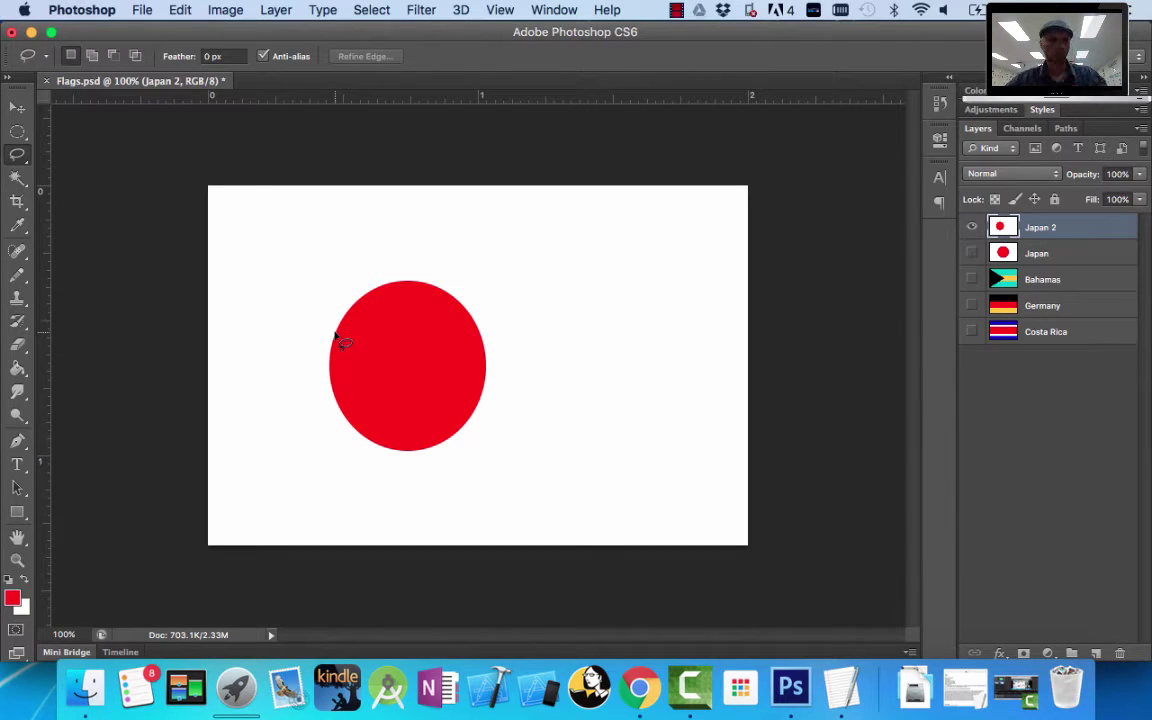
{"action": "left_click", "coordinate": [21, 163]}
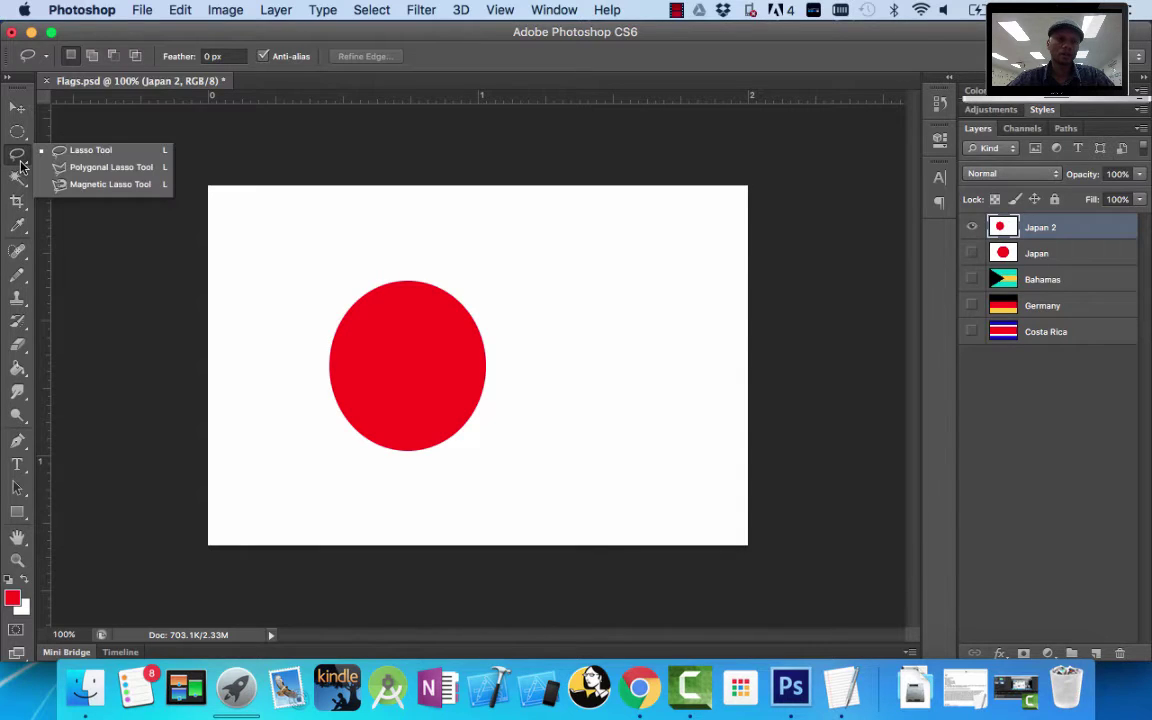
{"action": "left_click", "coordinate": [100, 167]}
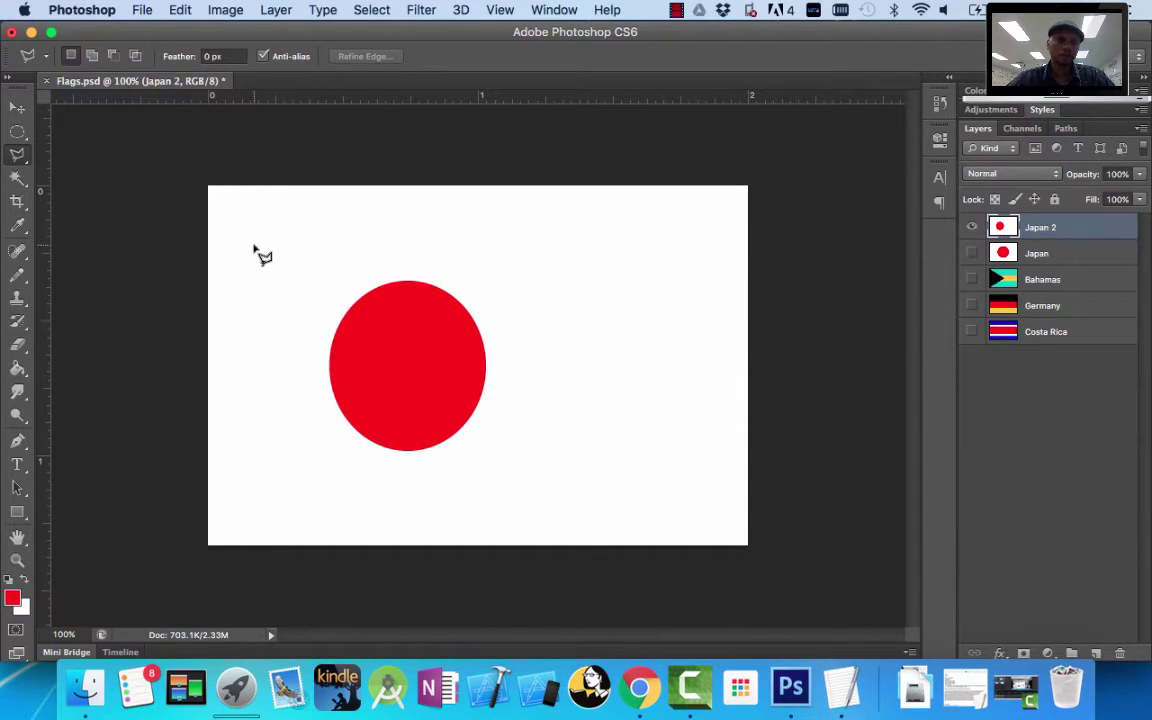
Outline a ray from the circle to the top-left corner and fill it red
{"action": "left_click", "coordinate": [209, 187]}
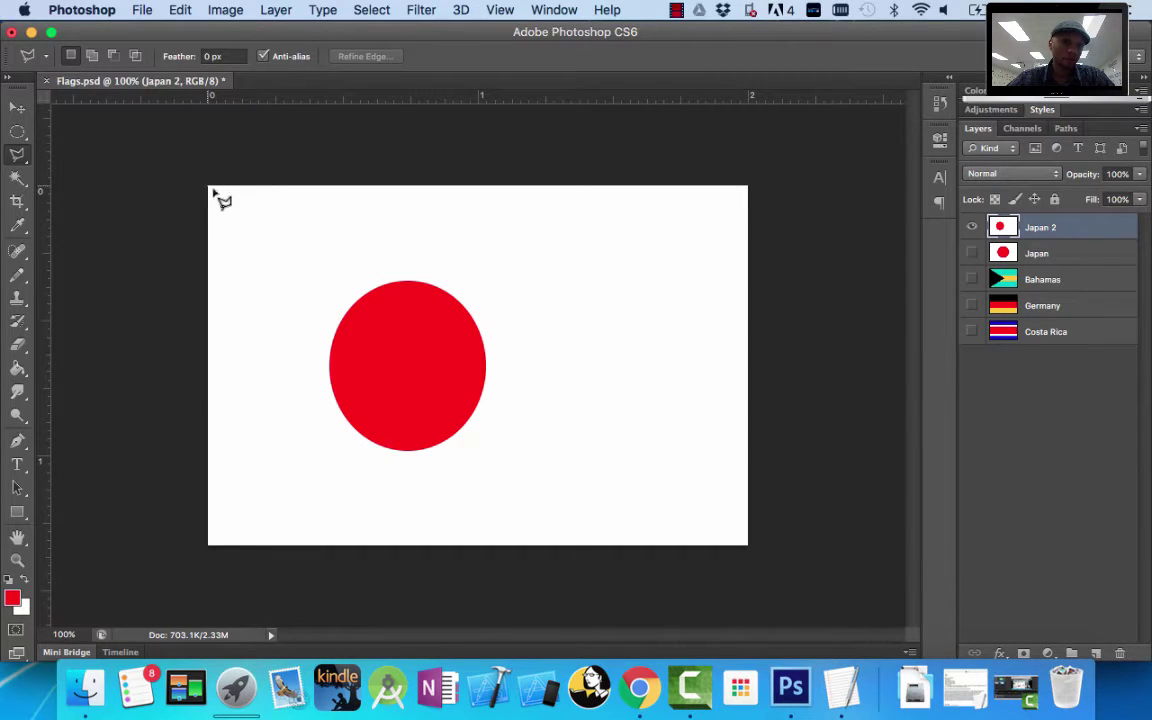
{"action": "left_click", "coordinate": [342, 325]}
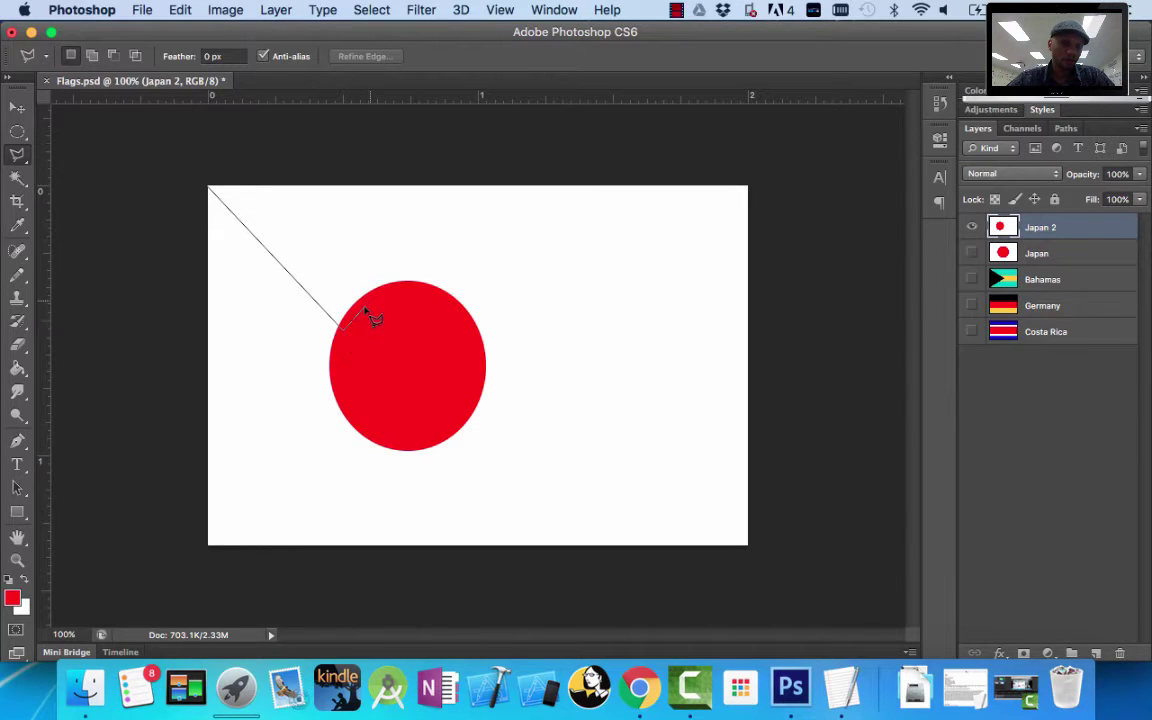
{"action": "left_click", "coordinate": [356, 308]}
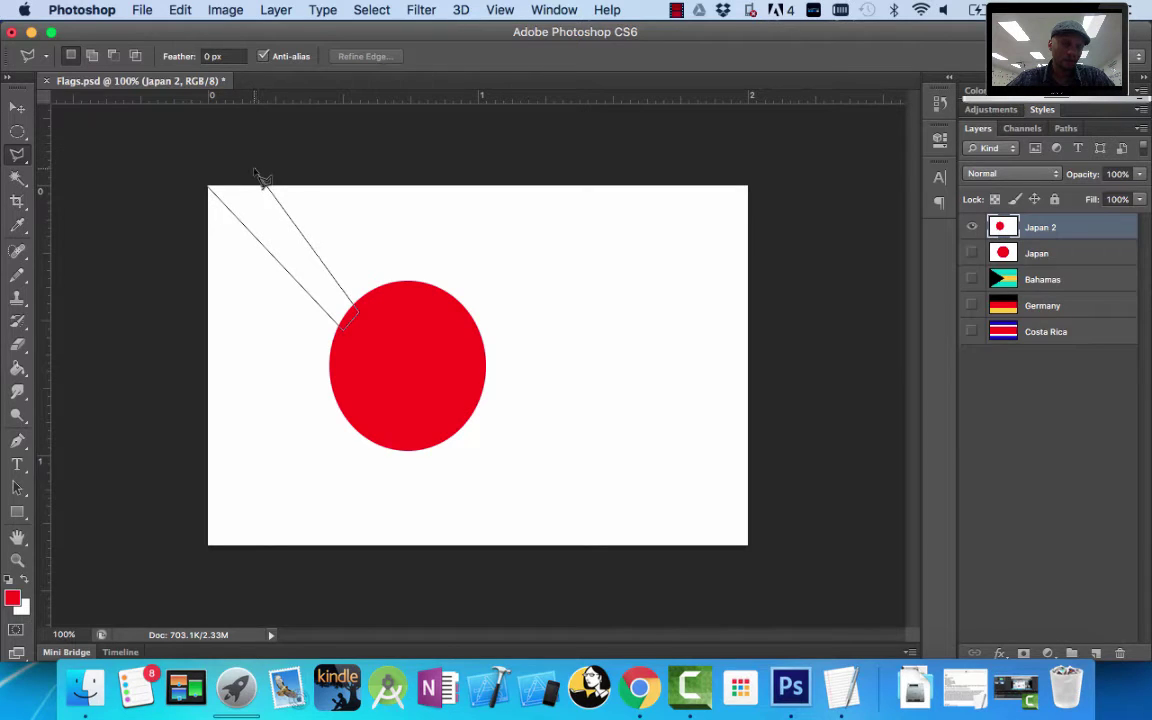
{"action": "left_click", "coordinate": [263, 181]}
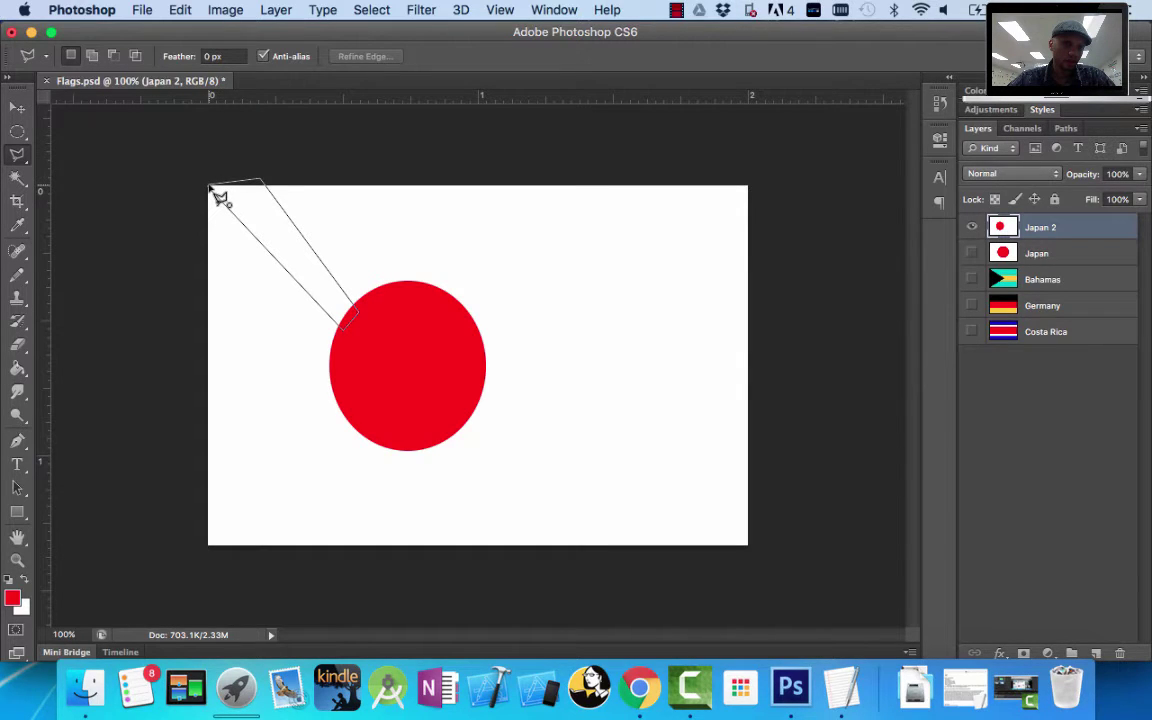
{"action": "left_click", "coordinate": [212, 190]}
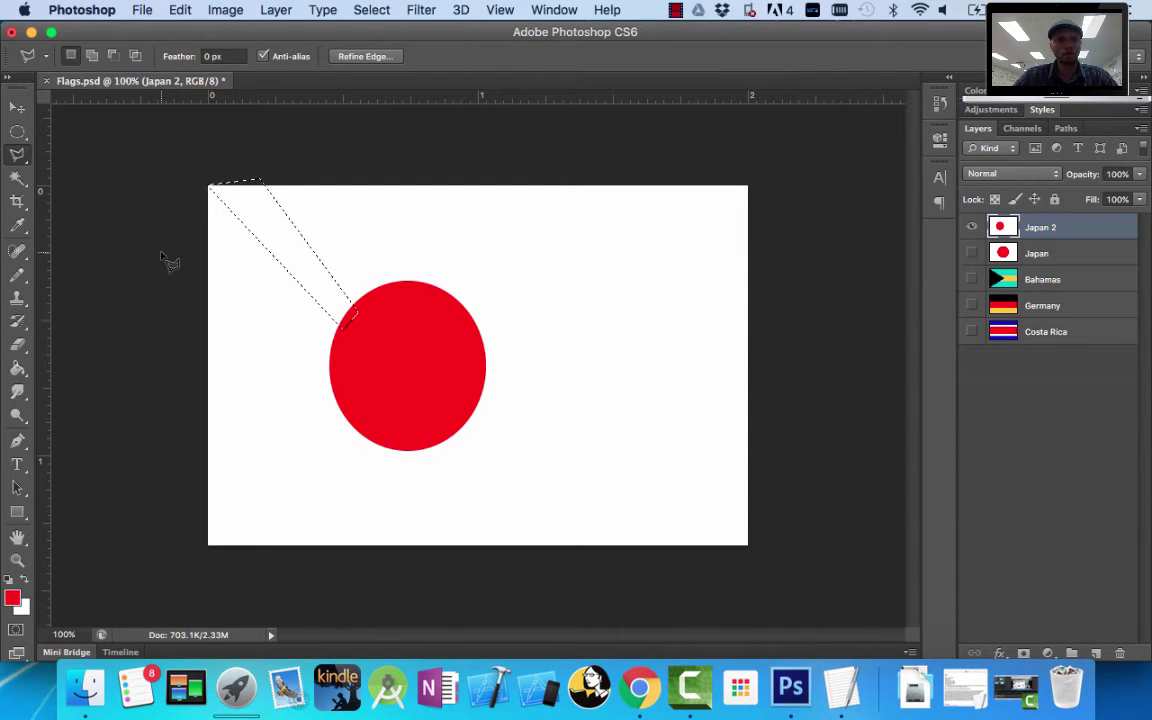
{"action": "left_click", "coordinate": [18, 368]}
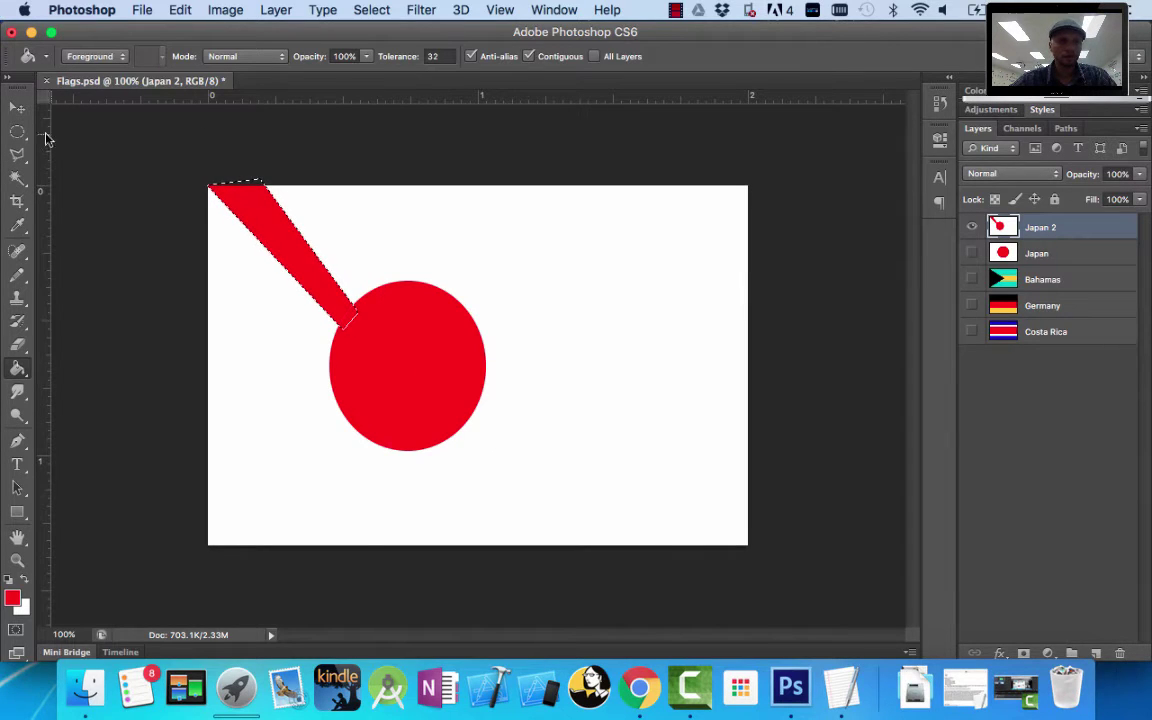
{"action": "left_click", "coordinate": [17, 155]}
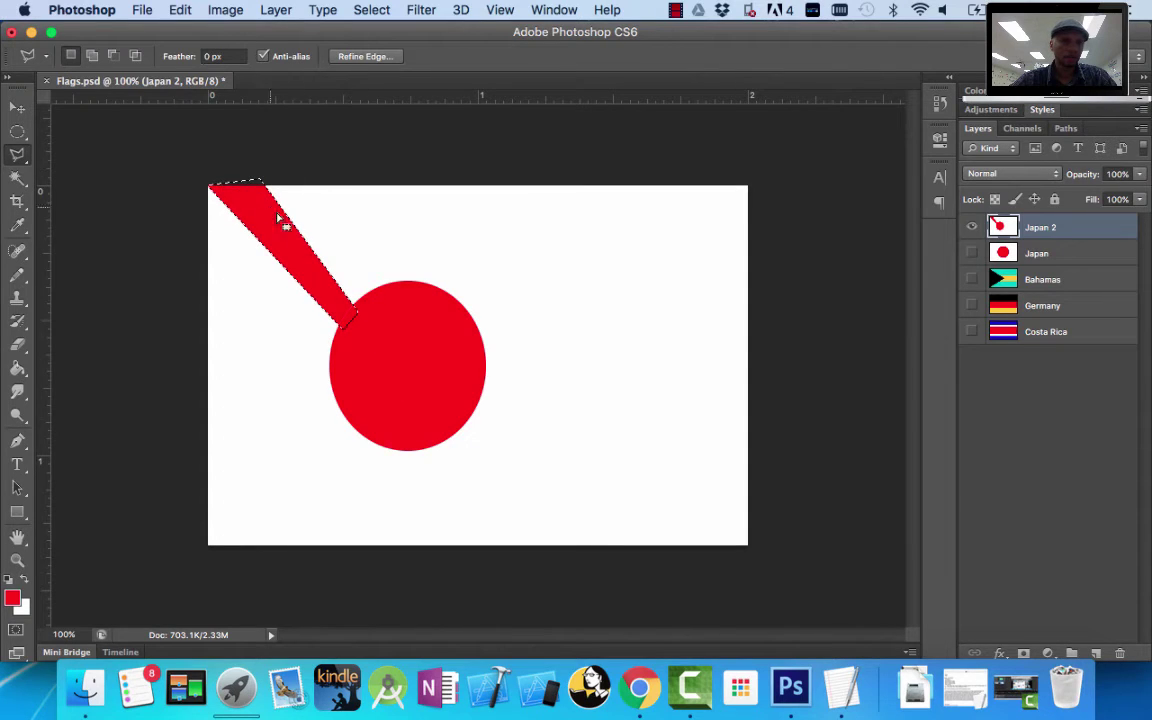
Deselect via Select > Deselect and bring up the rising-sun reference flag in Chrome
{"action": "left_click", "coordinate": [372, 10]}
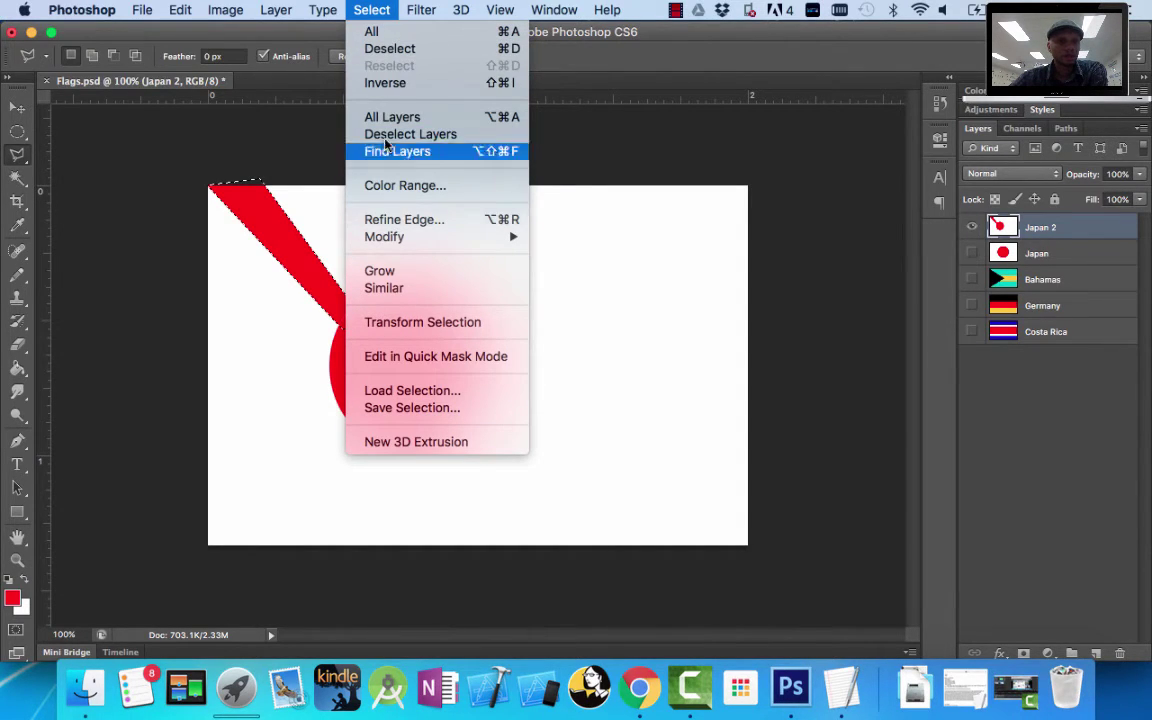
{"action": "left_click", "coordinate": [378, 49]}
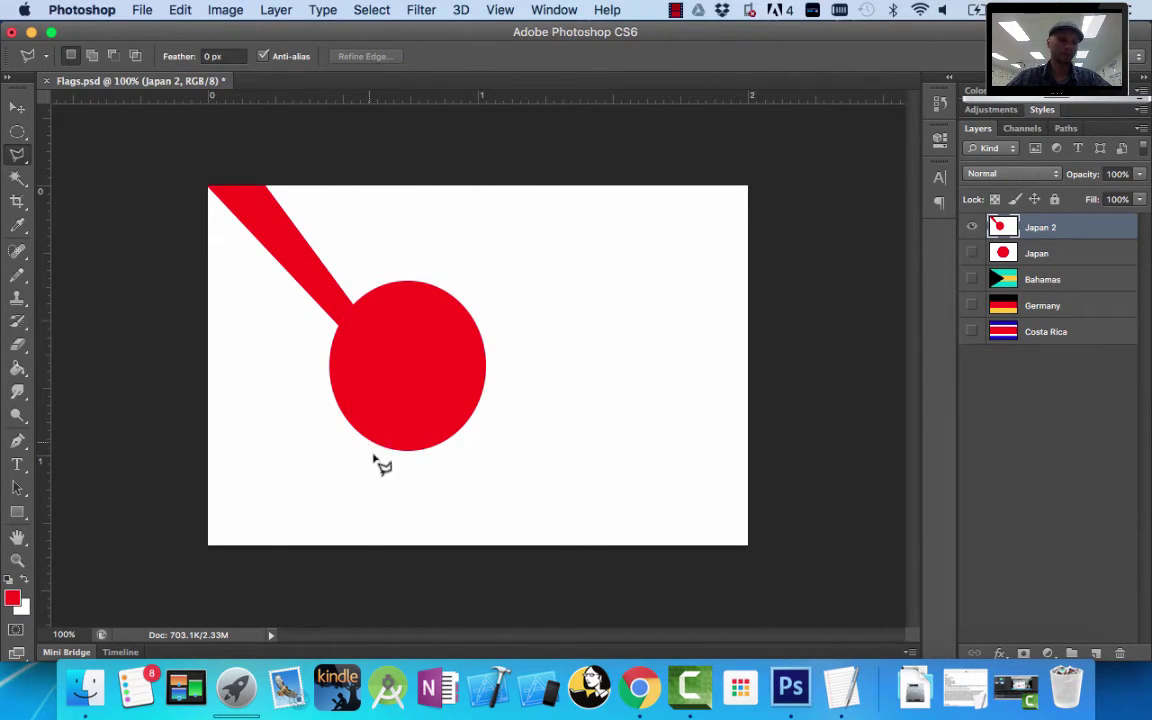
{"action": "left_click", "coordinate": [641, 688]}
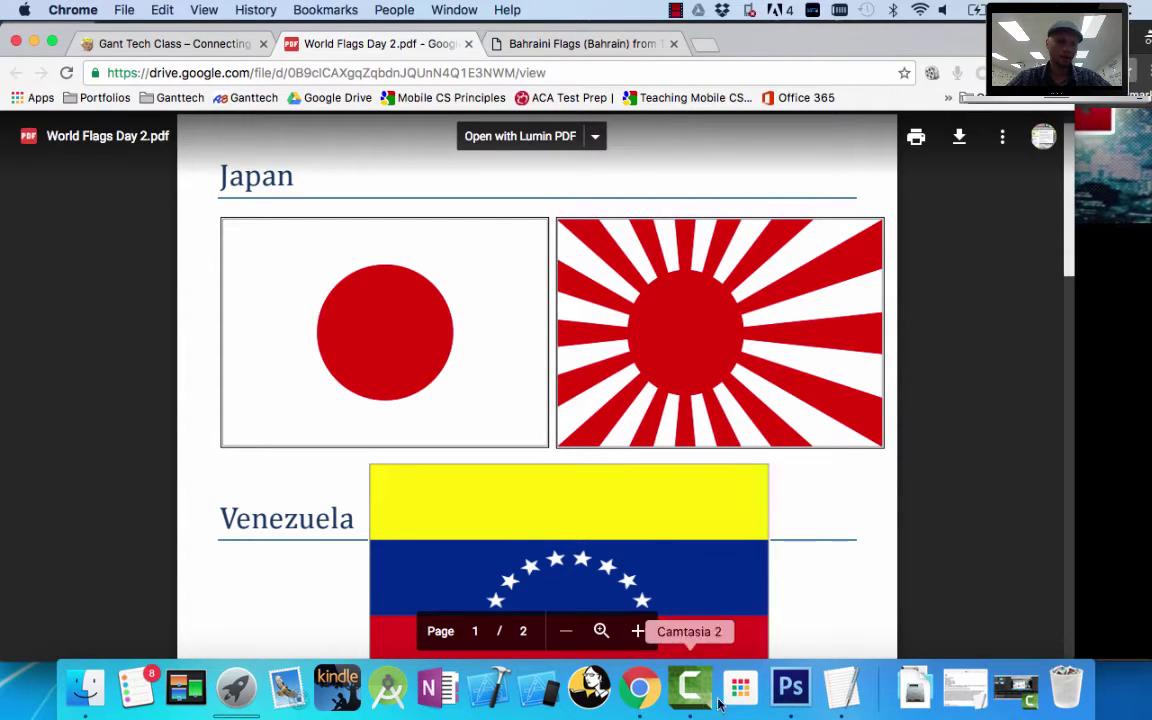
Outline a ray from the circle to the bottom-left corner, fill it red, and deselect
{"action": "left_click", "coordinate": [790, 687]}
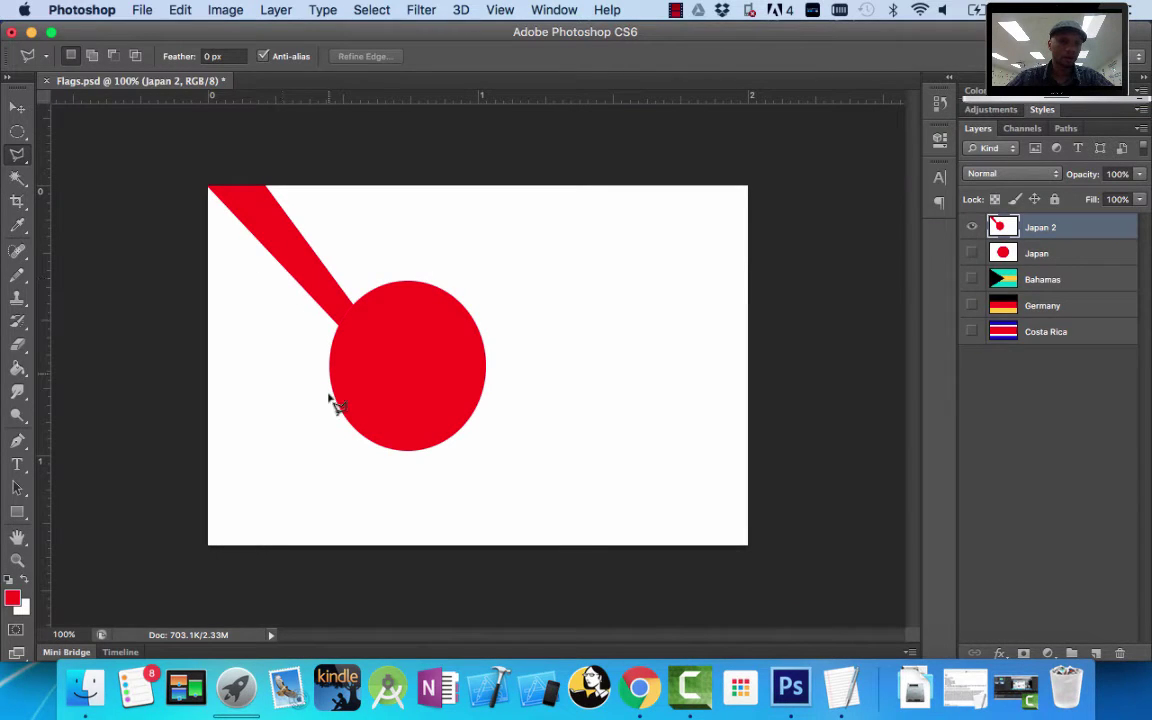
{"action": "left_click", "coordinate": [209, 546]}
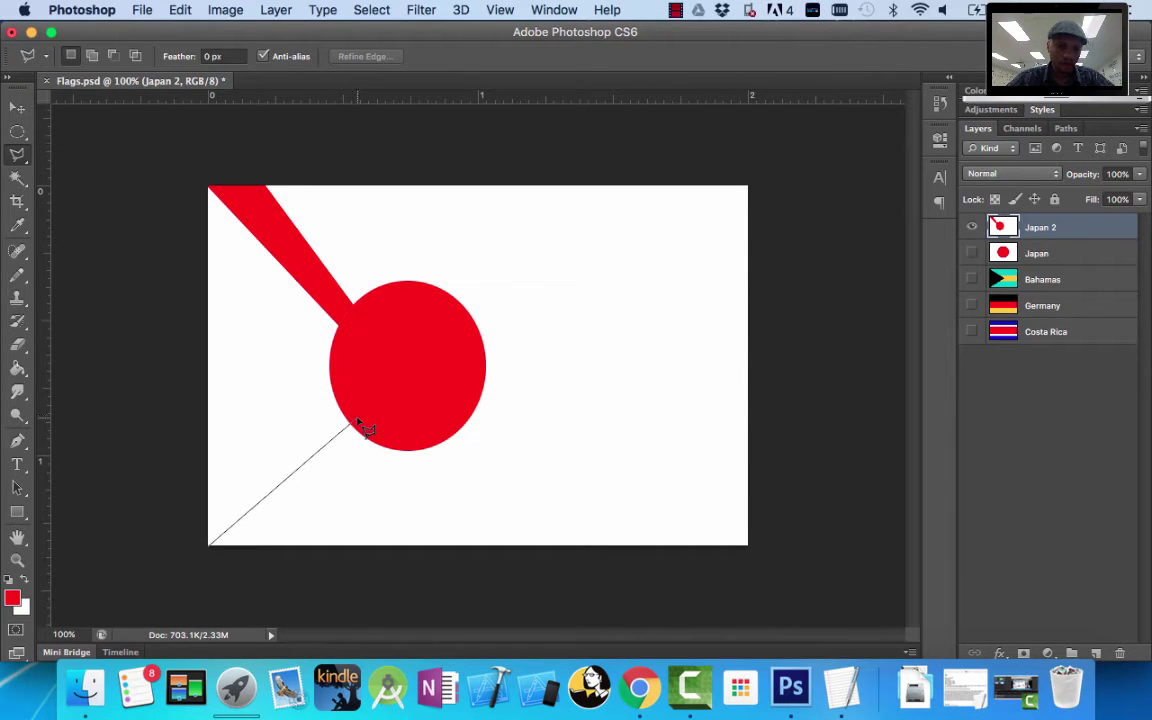
{"action": "left_click", "coordinate": [356, 422]}
{"action": "left_click", "coordinate": [373, 437]}
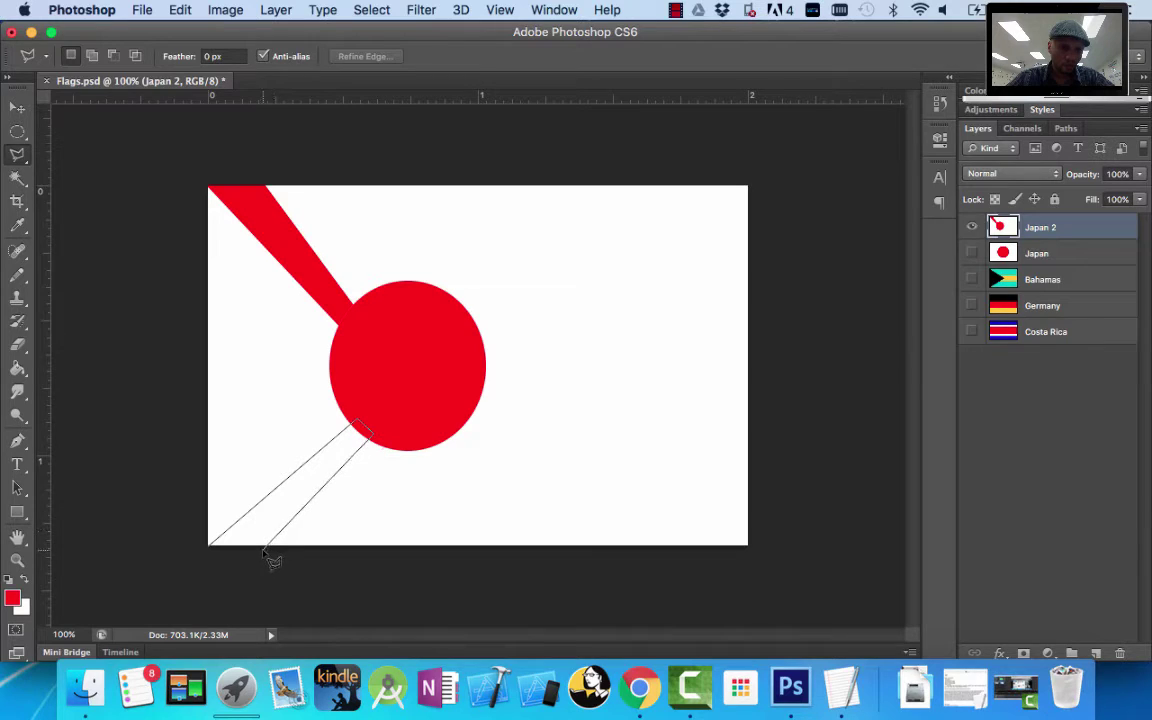
{"action": "left_click", "coordinate": [267, 547]}
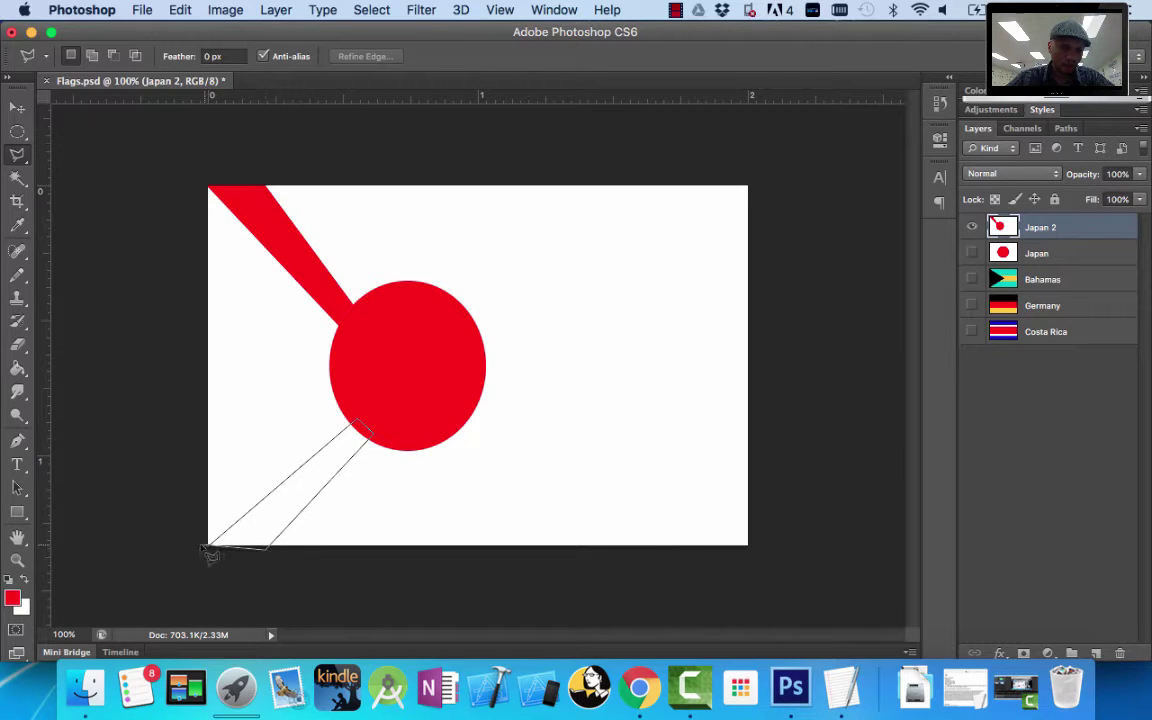
{"action": "left_click", "coordinate": [211, 551]}
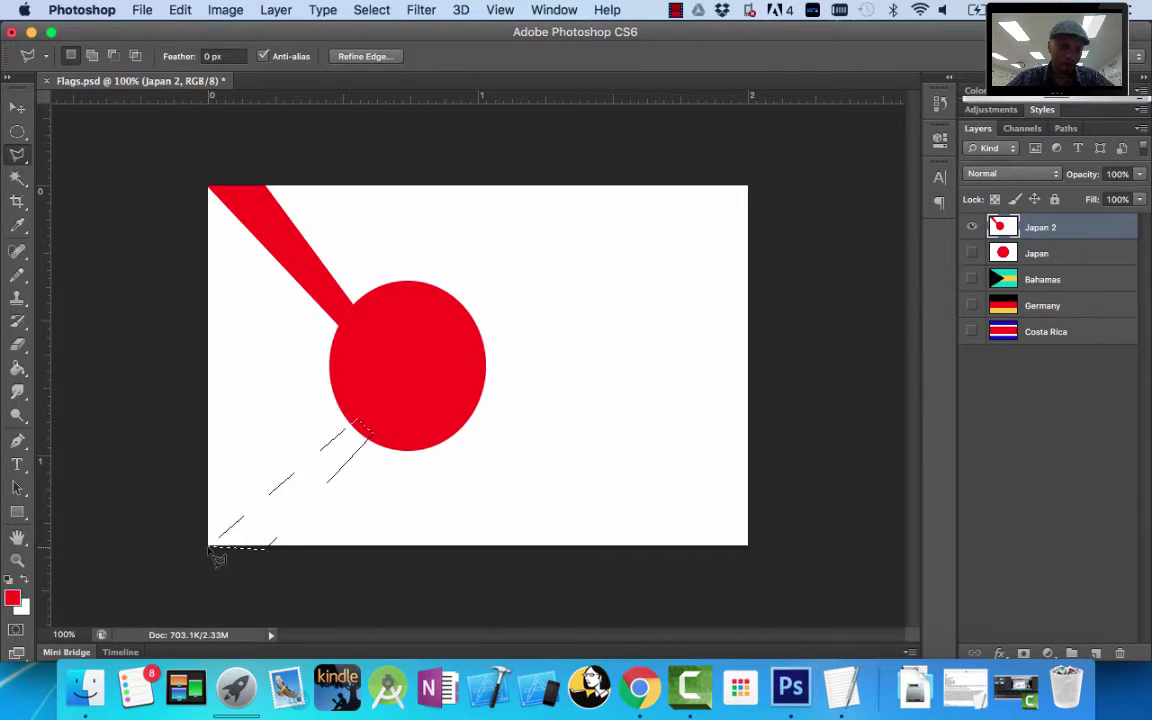
{"action": "left_click", "coordinate": [17, 366]}
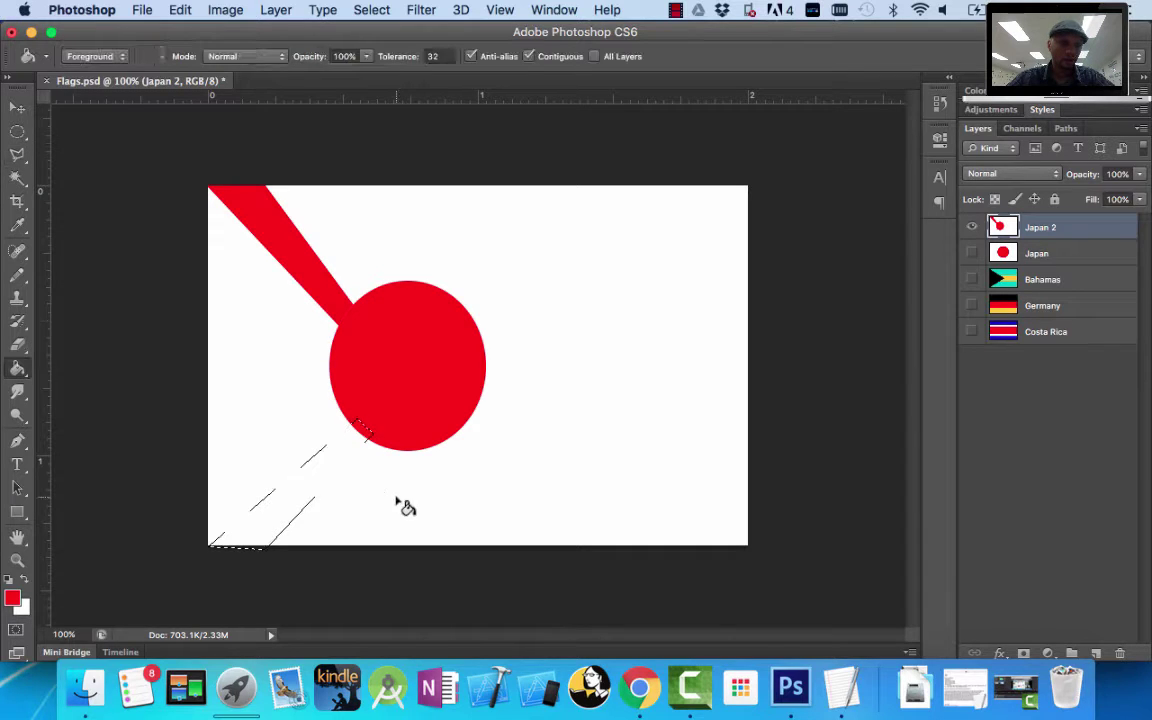
{"action": "left_click", "coordinate": [327, 484]}
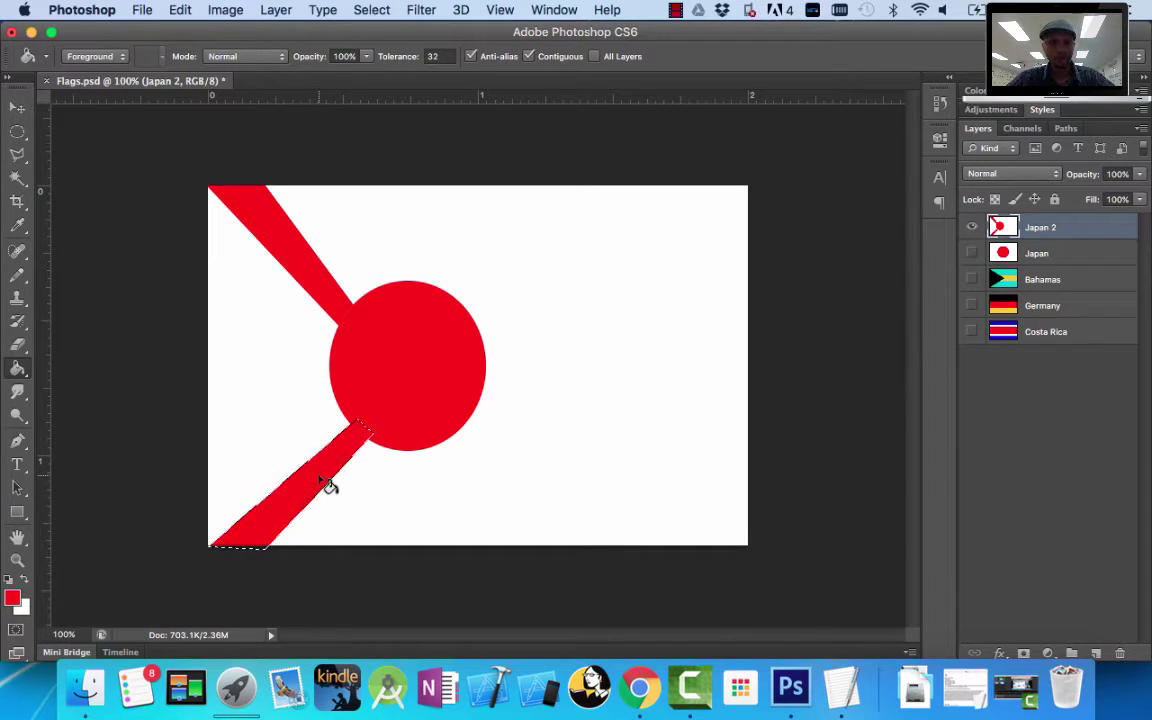
{"action": "left_click", "coordinate": [383, 12]}
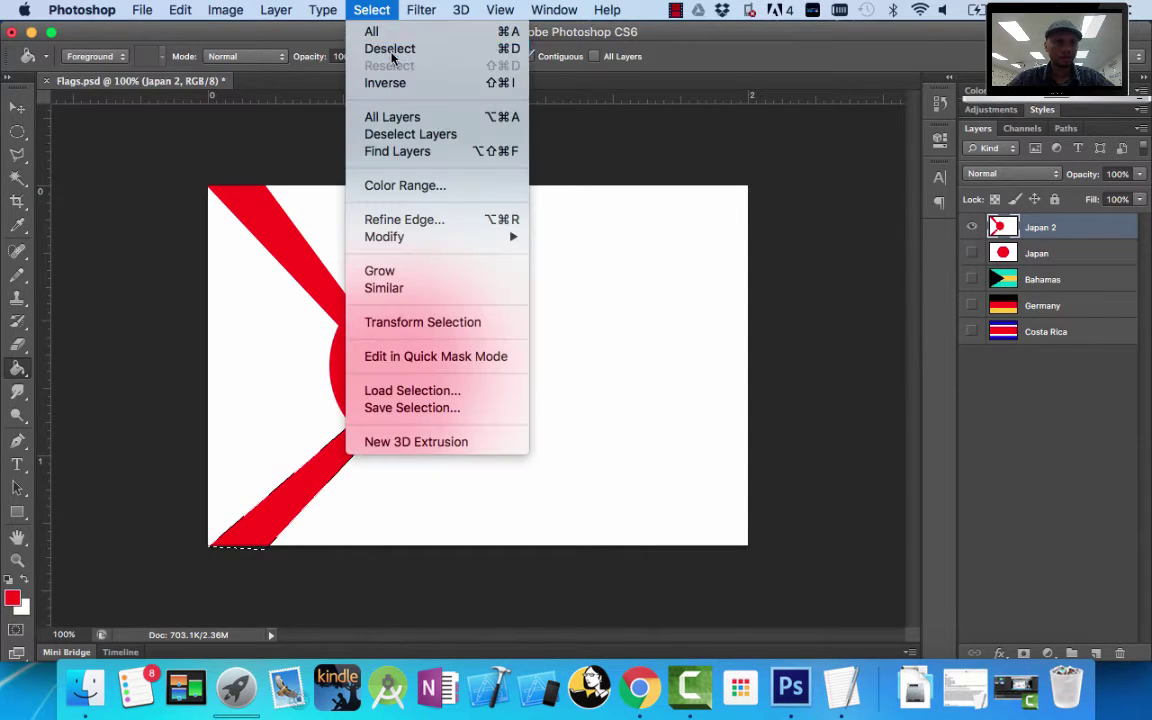
{"action": "left_click", "coordinate": [390, 48]}
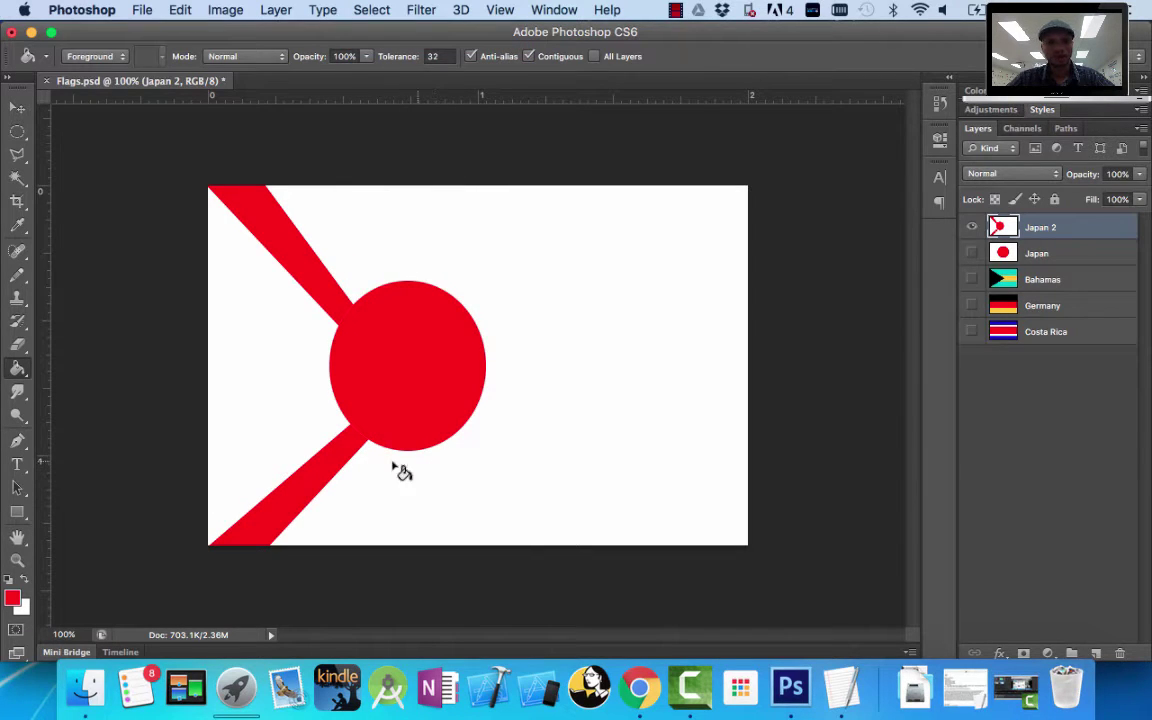
{"action": "left_click", "coordinate": [22, 152]}
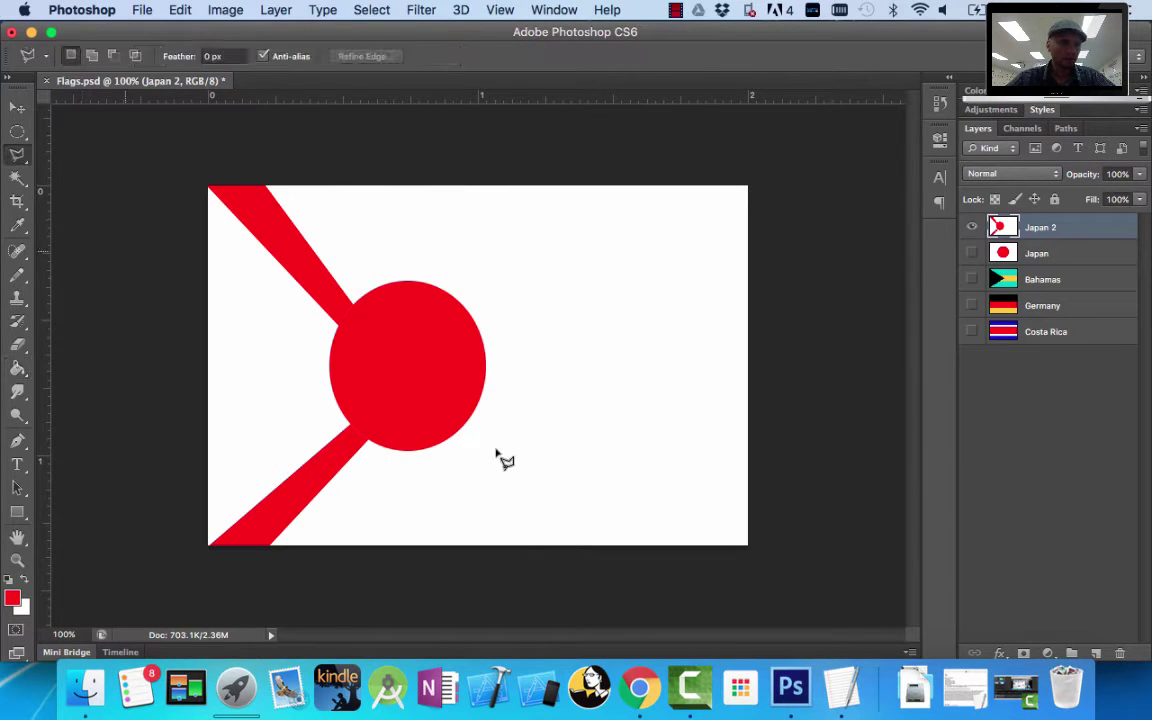
Add a red ray from the circle out to the bottom-right corner, then deselect
{"action": "left_click", "coordinate": [747, 546]}
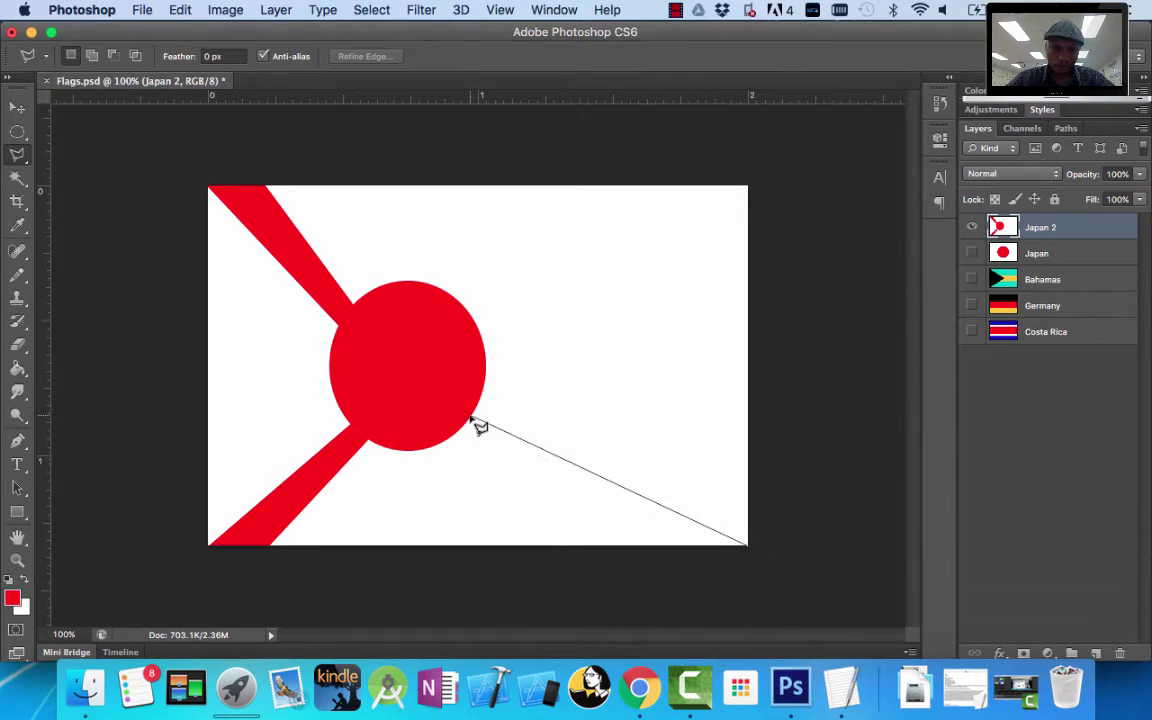
{"action": "left_click", "coordinate": [471, 416]}
{"action": "left_click", "coordinate": [481, 386]}
{"action": "left_click", "coordinate": [750, 485]}
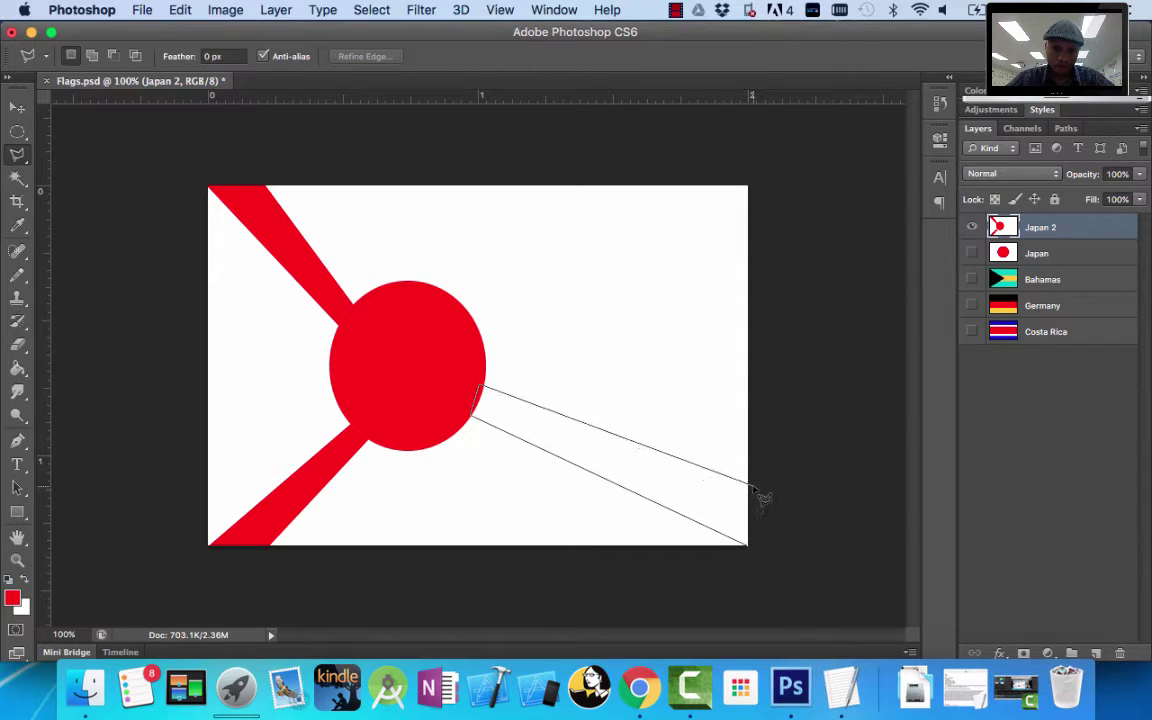
{"action": "double_click", "coordinate": [750, 546]}
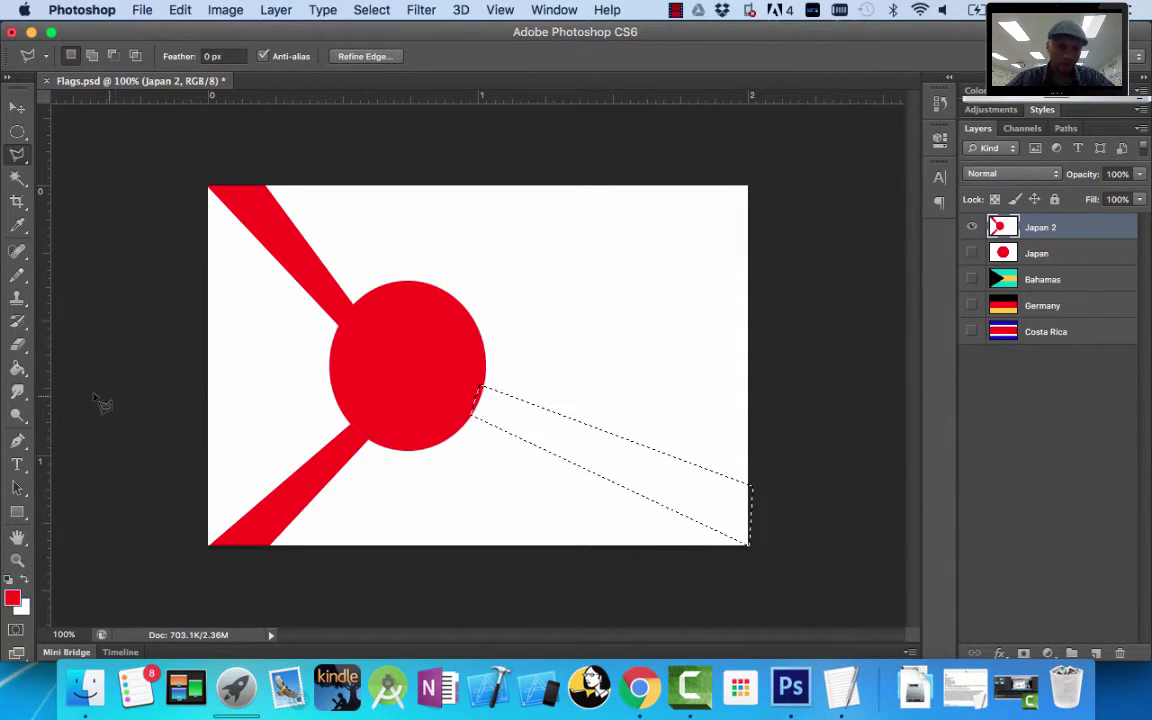
{"action": "left_click", "coordinate": [16, 369]}
{"action": "left_click", "coordinate": [570, 444]}
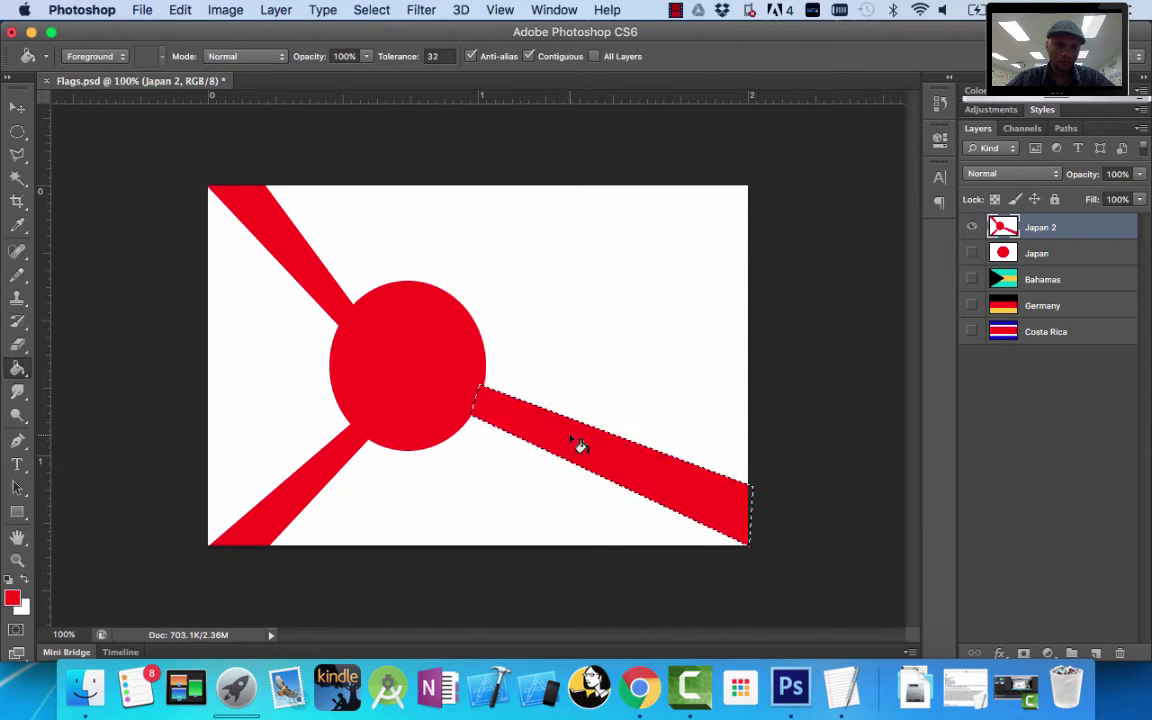
{"action": "left_click", "coordinate": [371, 10]}
{"action": "left_click", "coordinate": [386, 49]}
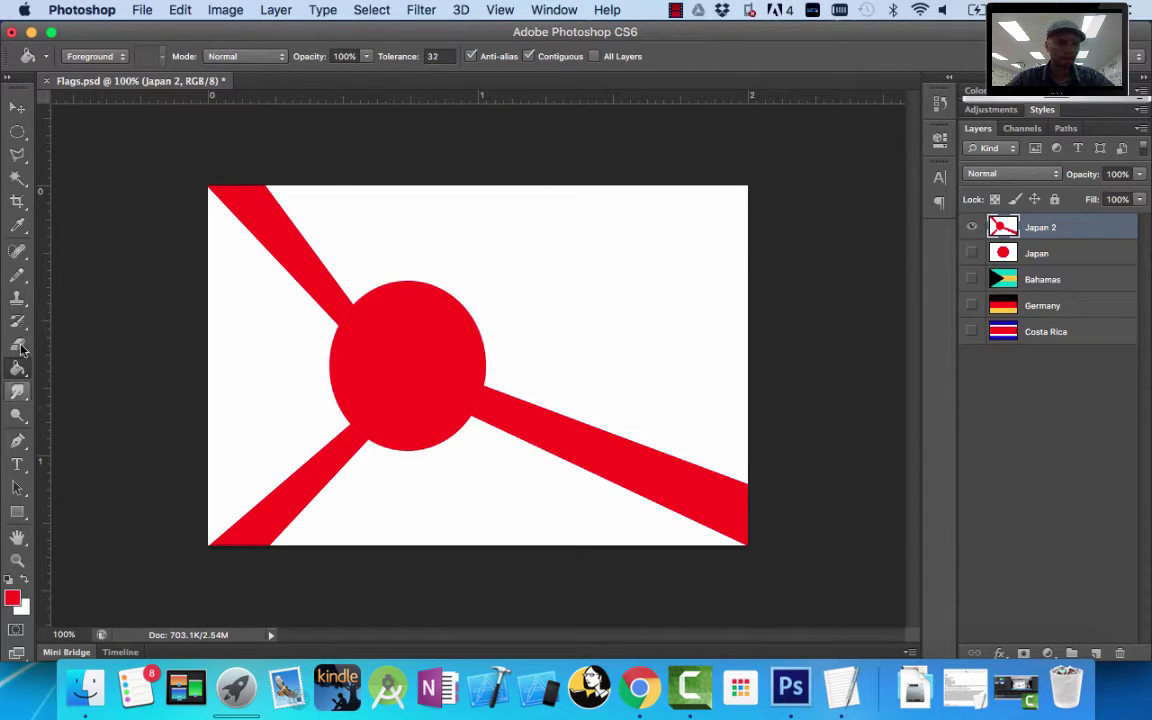
{"action": "left_click", "coordinate": [19, 158]}
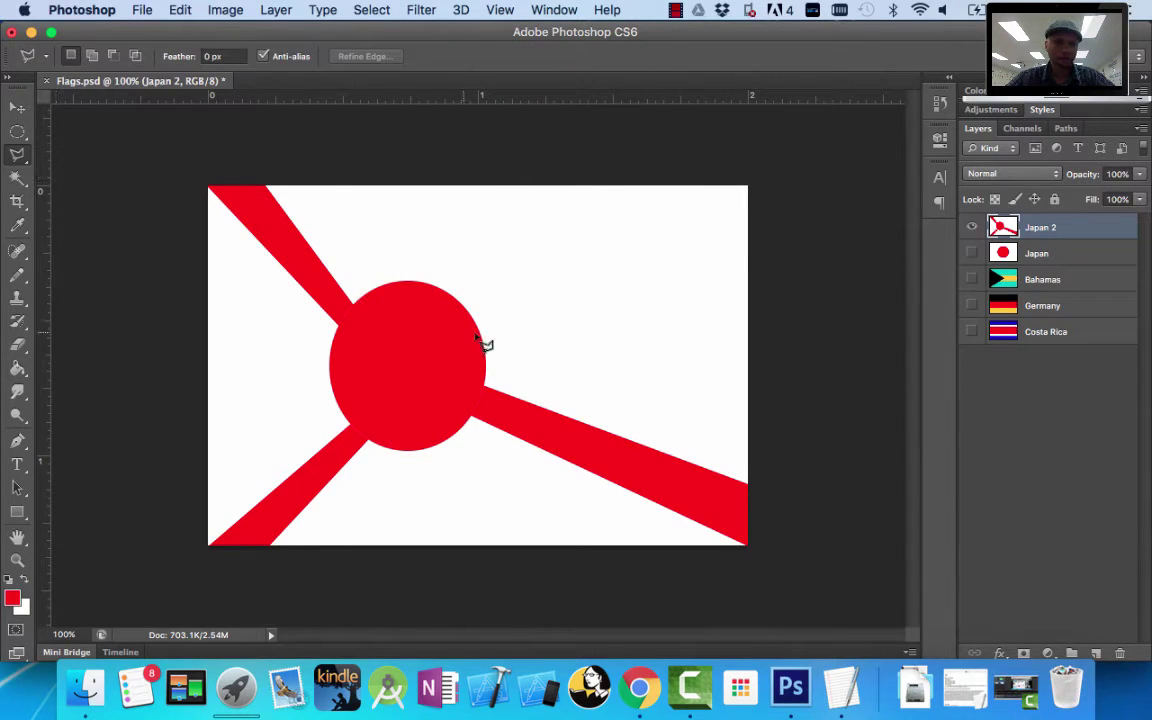
Add a red ray from the sun to the top-right corner and clear the selection
{"action": "left_click", "coordinate": [747, 188]}
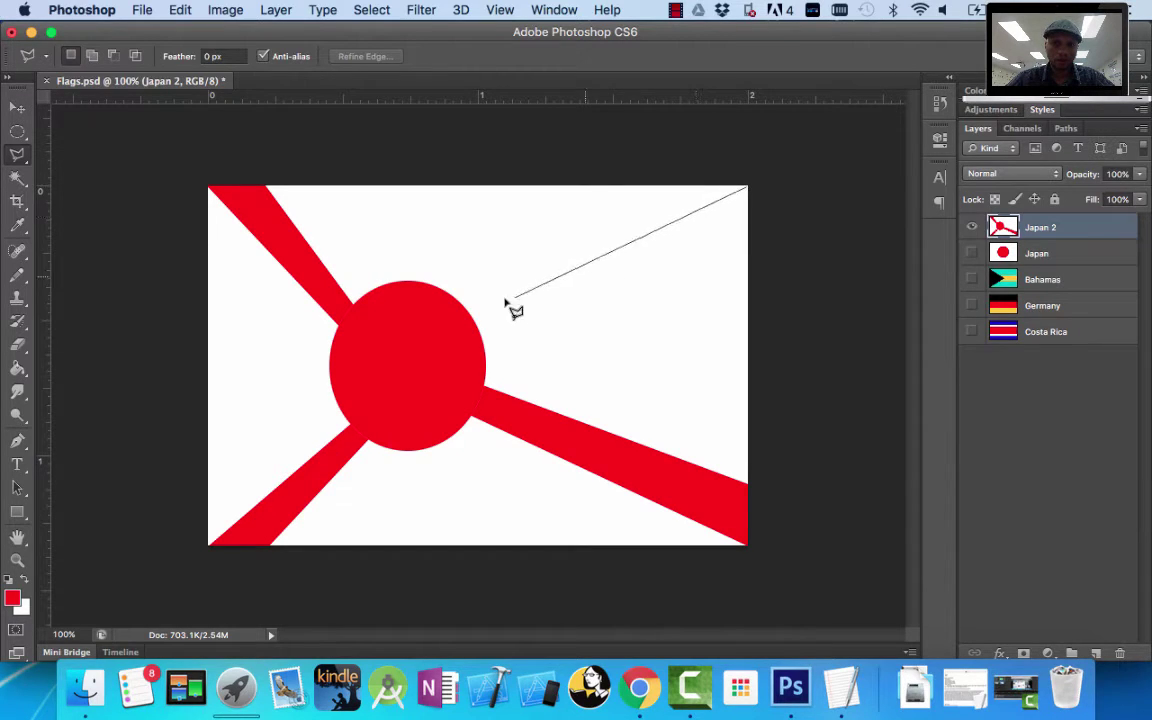
{"action": "left_click", "coordinate": [467, 344]}
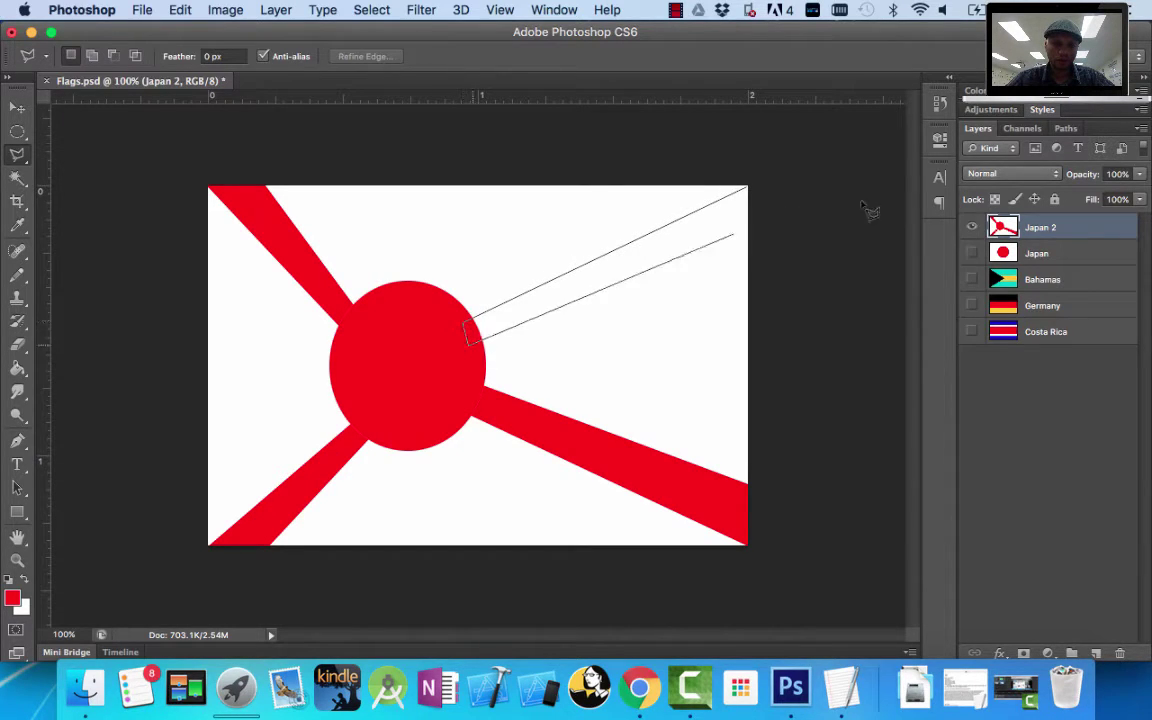
{"action": "left_click", "coordinate": [767, 236]}
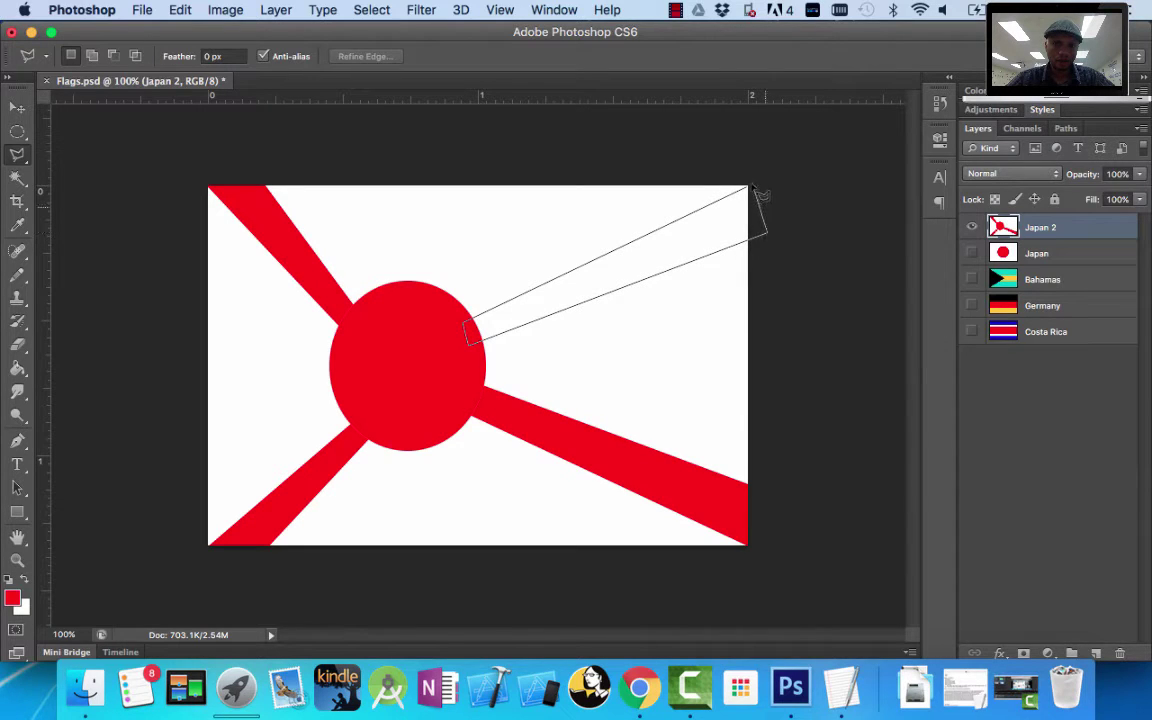
{"action": "left_click", "coordinate": [748, 190]}
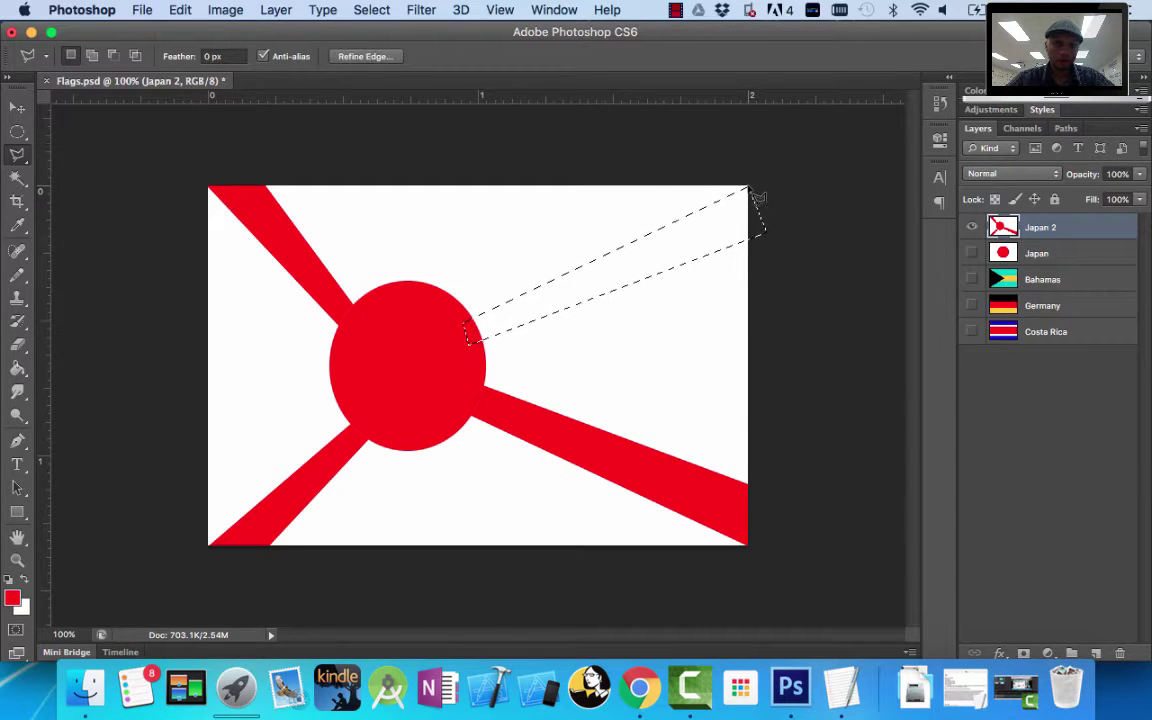
{"action": "left_click", "coordinate": [17, 368]}
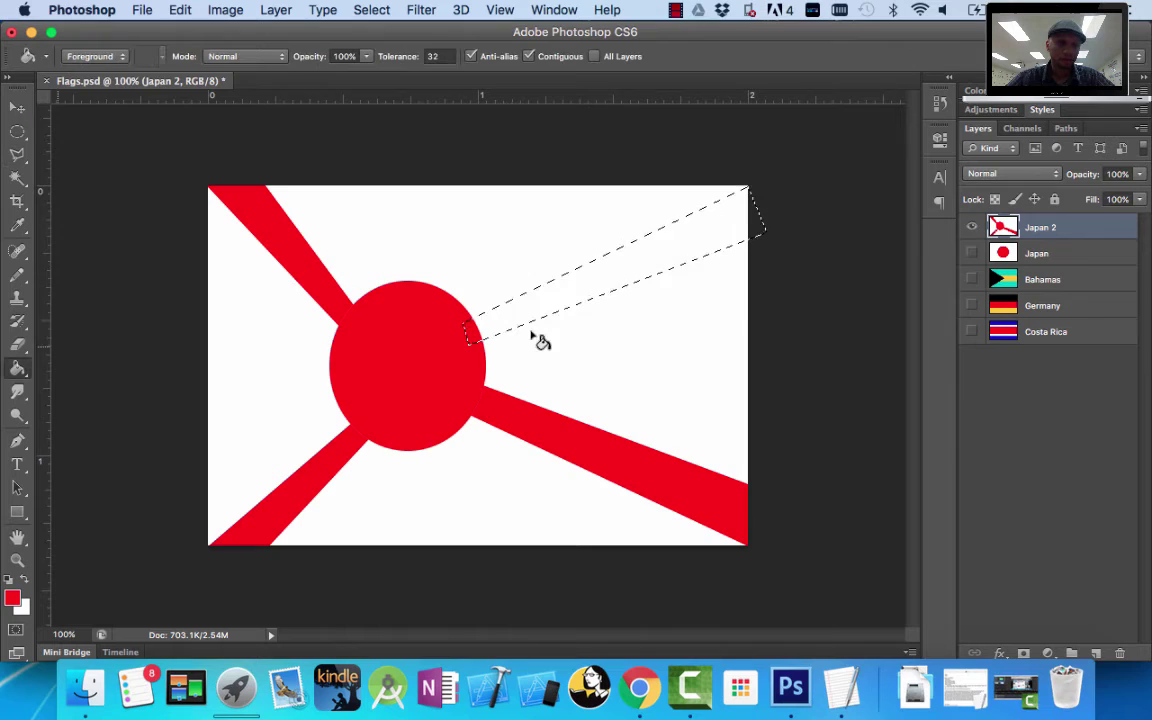
{"action": "left_click", "coordinate": [600, 288]}
{"action": "key", "text": "super+d"}
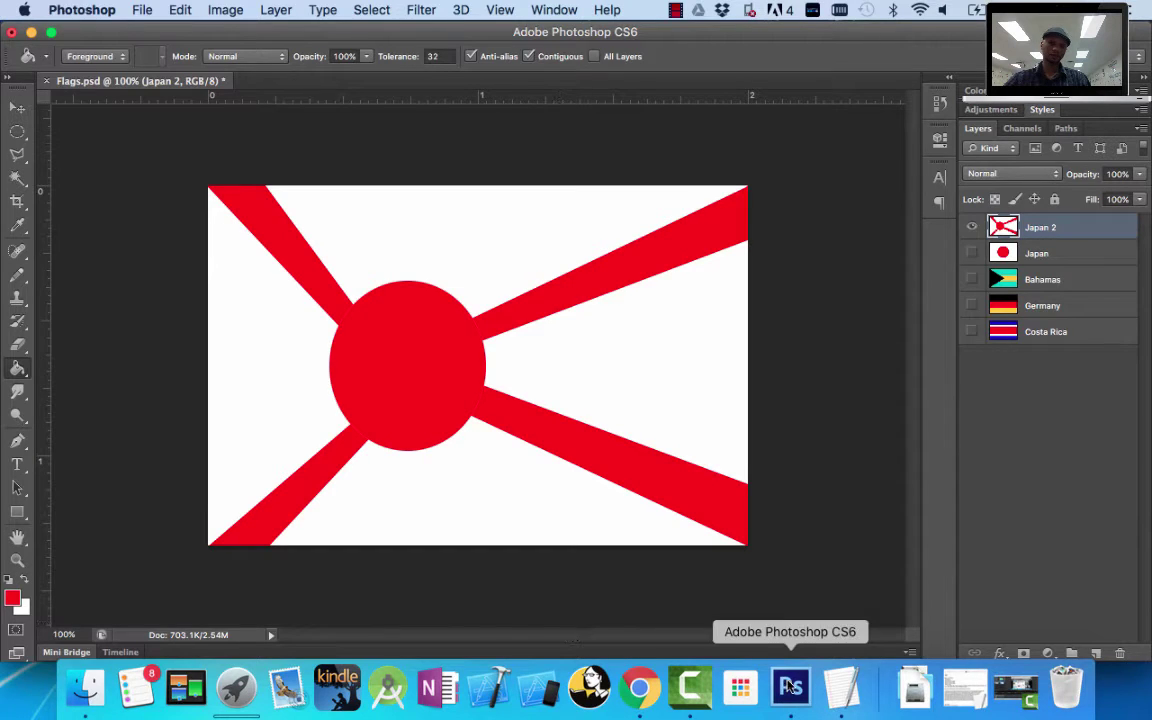
{"action": "left_click", "coordinate": [640, 690]}
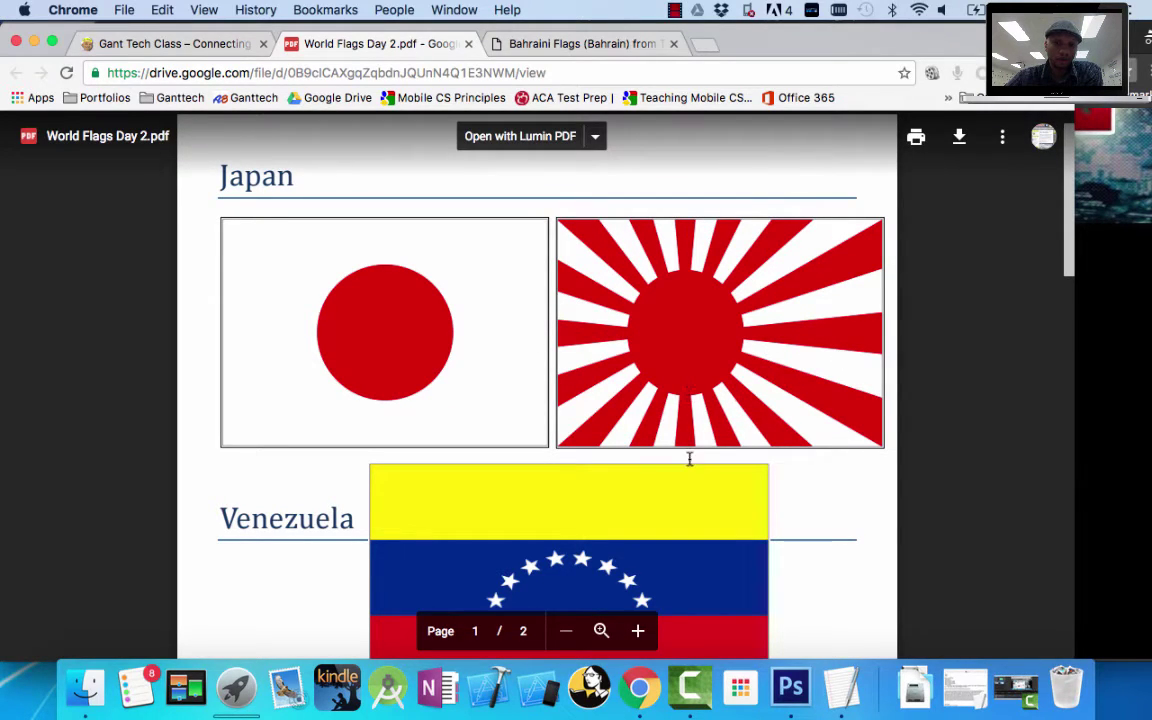
Fill a red ray from the sun's left edge straight out to the flag's left edge
{"action": "left_click", "coordinate": [790, 688]}
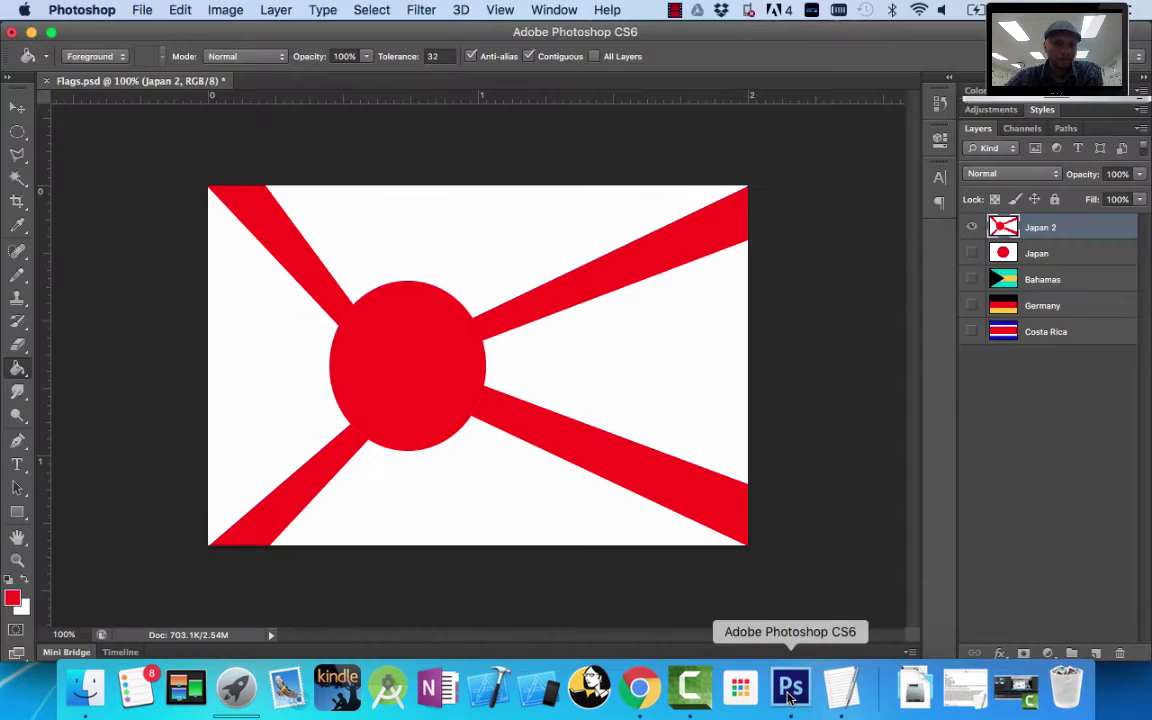
{"action": "left_click", "coordinate": [17, 154]}
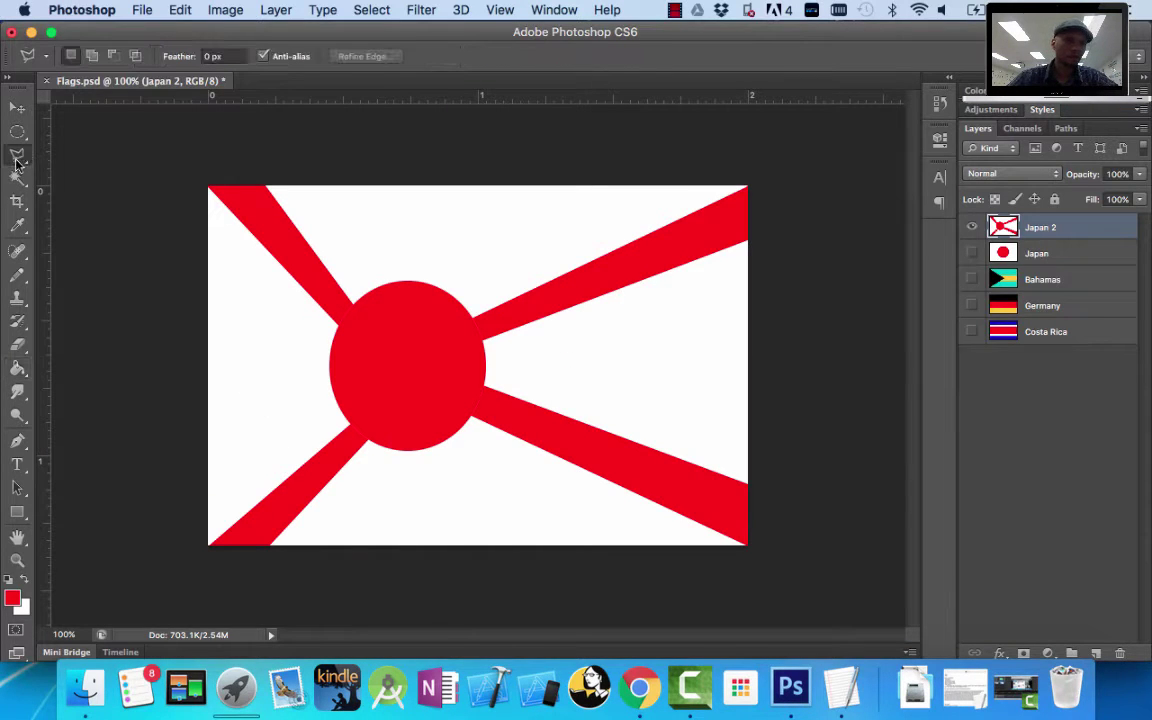
{"action": "left_click", "coordinate": [331, 362]}
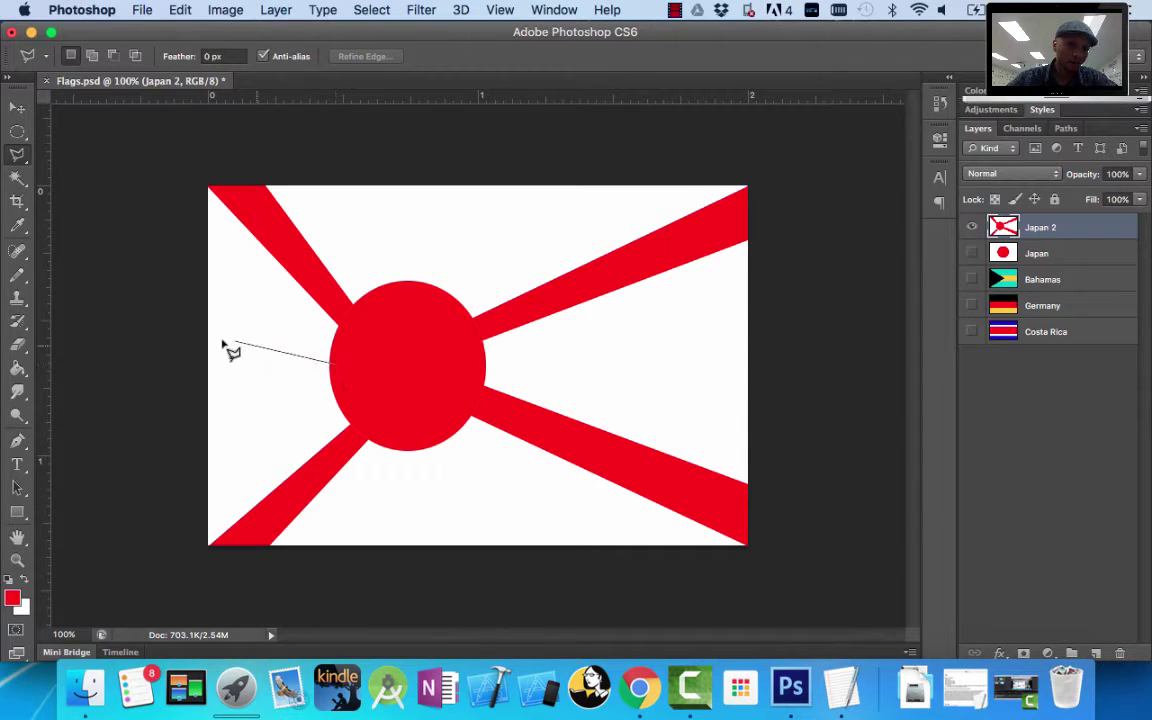
{"action": "left_click", "coordinate": [193, 342]}
{"action": "left_click", "coordinate": [193, 409]}
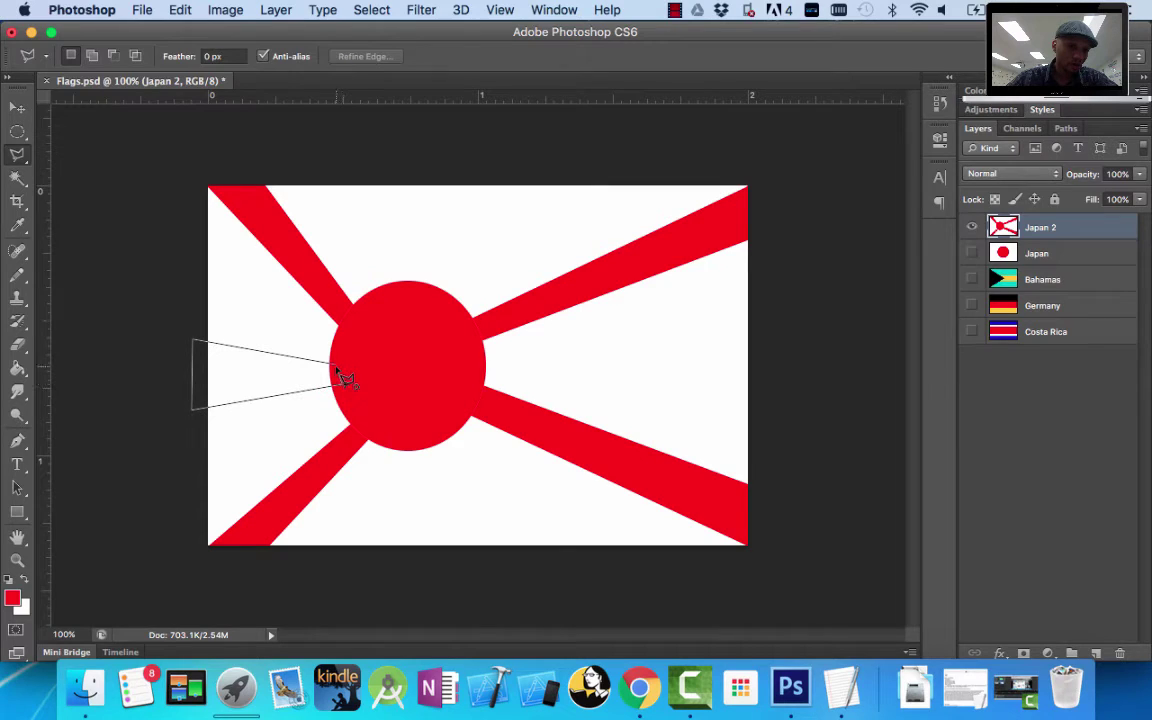
{"action": "left_click", "coordinate": [338, 372]}
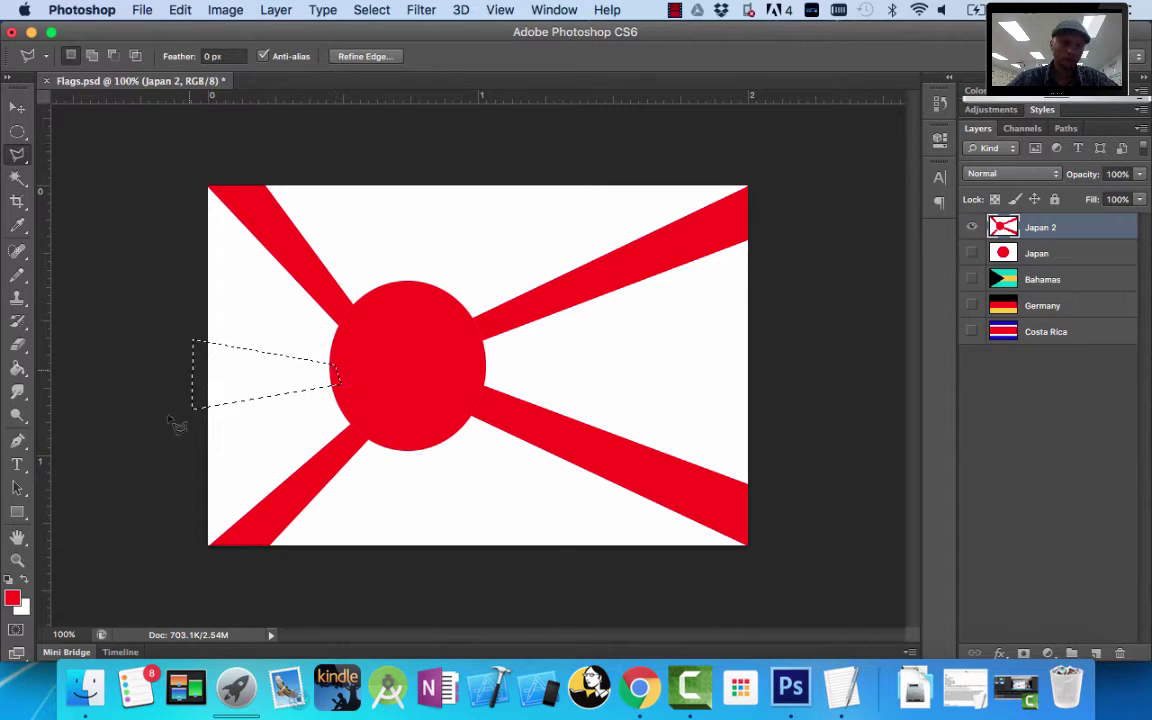
{"action": "key", "text": "g"}
{"action": "left_click", "coordinate": [262, 381]}
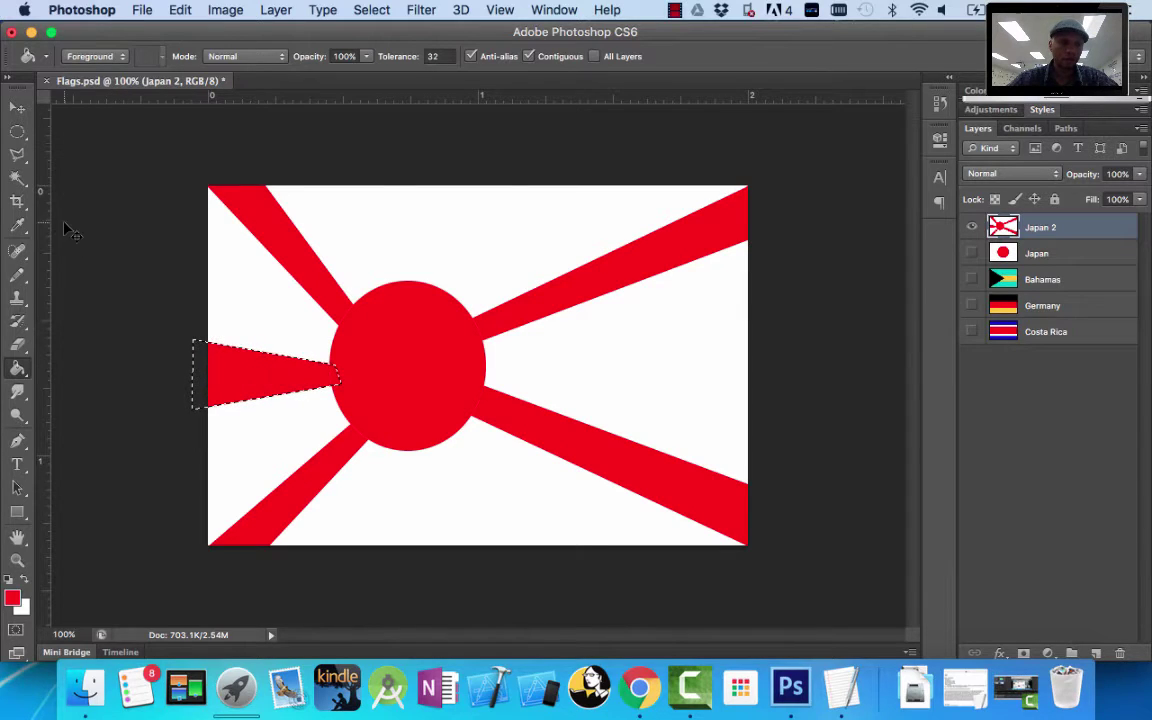
{"action": "key", "text": "super+d"}
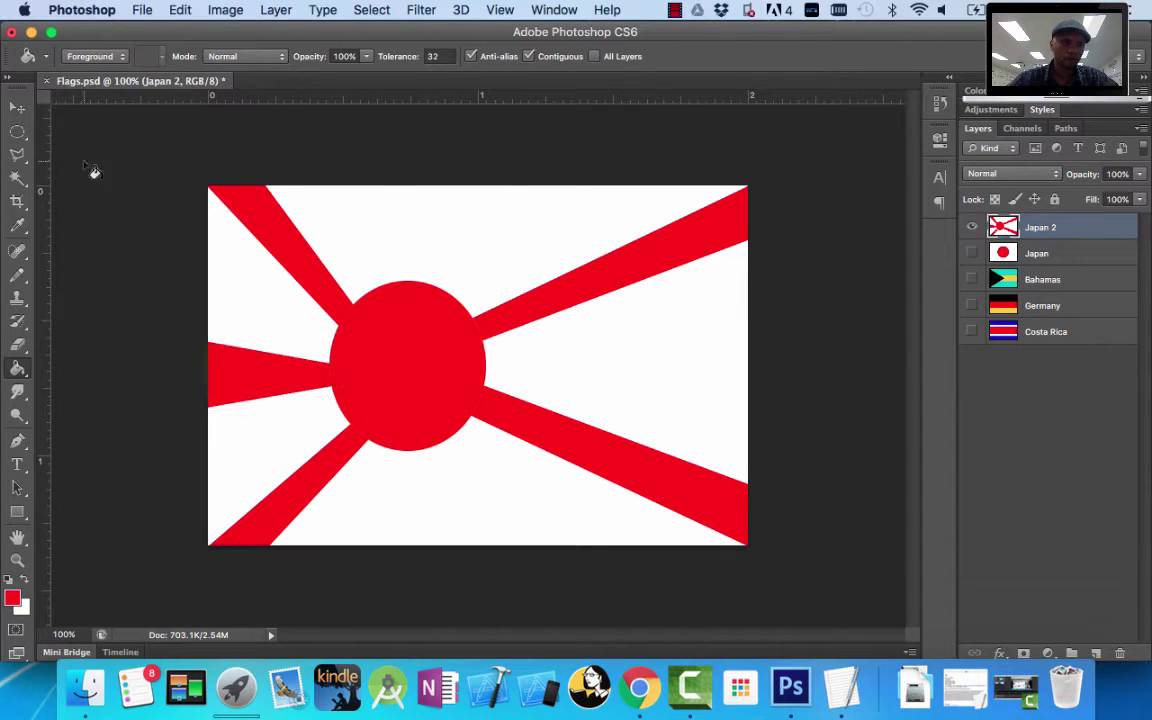
Add a red ray from the sun toward the upper-left part of the left edge
{"action": "left_click", "coordinate": [19, 152]}
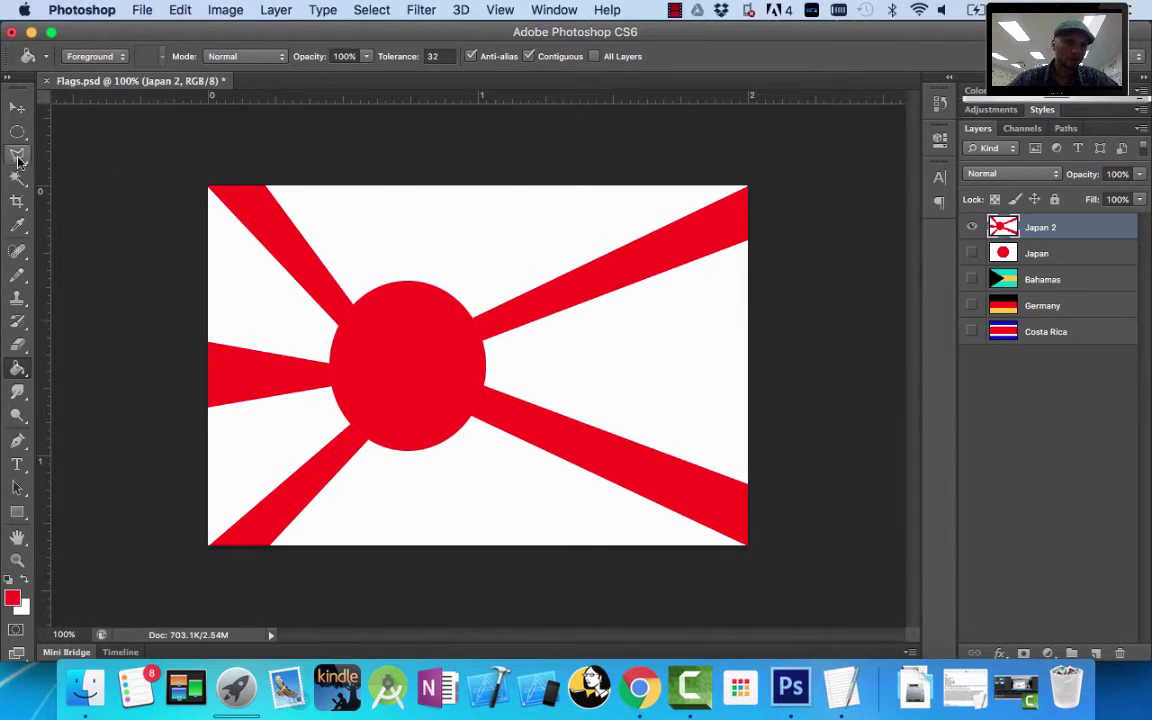
{"action": "left_click", "coordinate": [330, 355]}
{"action": "left_click", "coordinate": [183, 284]}
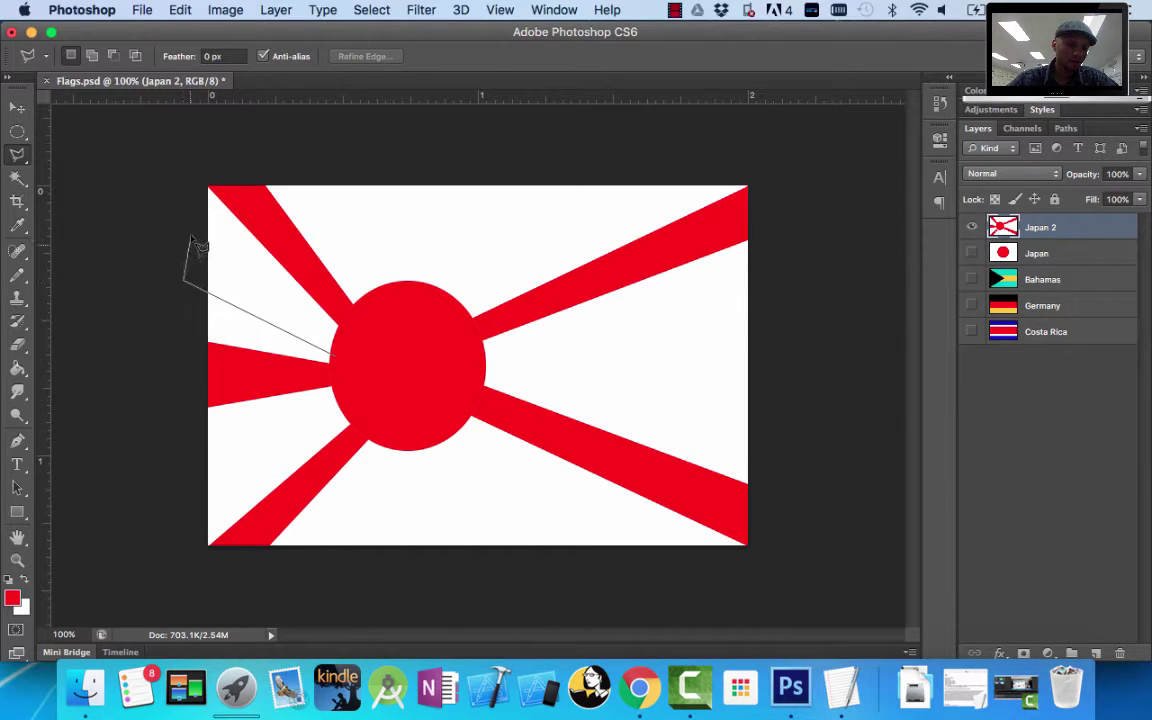
{"action": "left_click", "coordinate": [195, 216]}
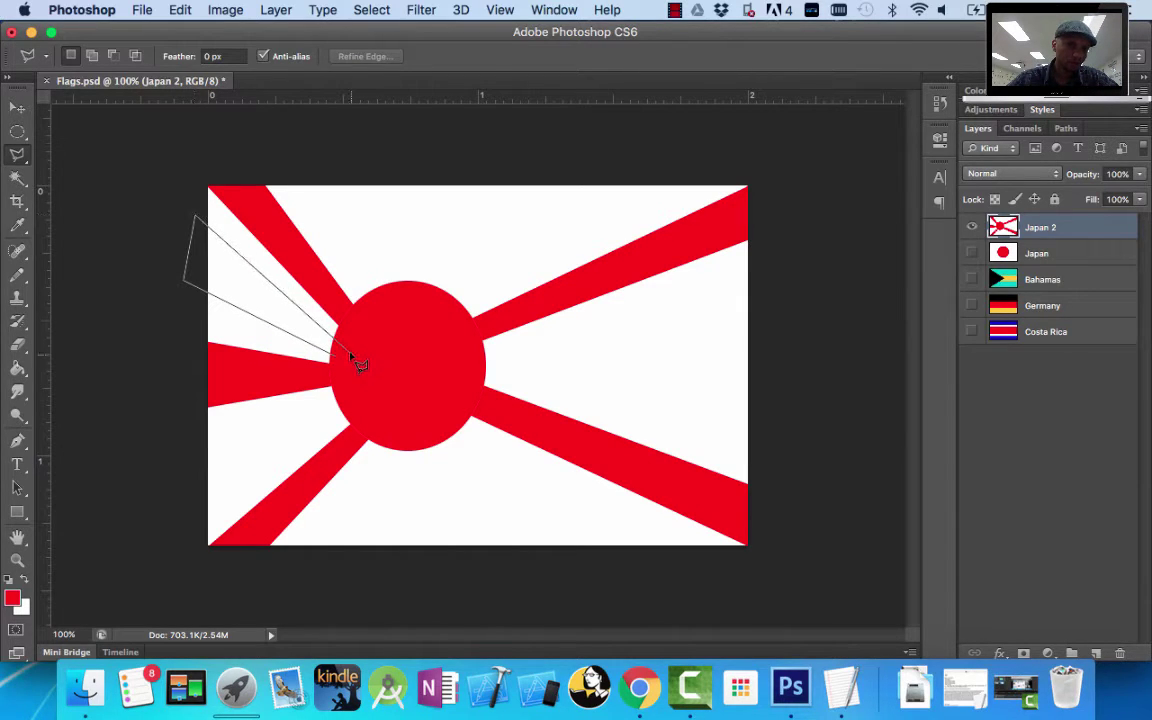
{"action": "left_click", "coordinate": [334, 358]}
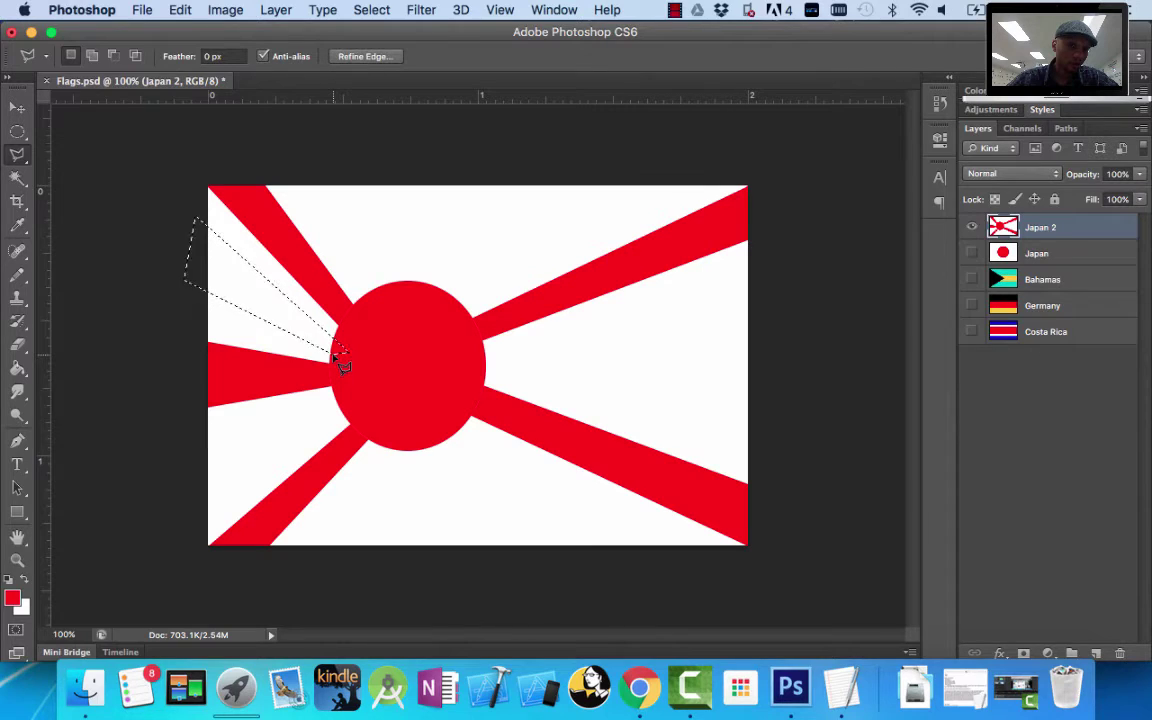
{"action": "left_click", "coordinate": [17, 368]}
{"action": "left_click", "coordinate": [245, 299]}
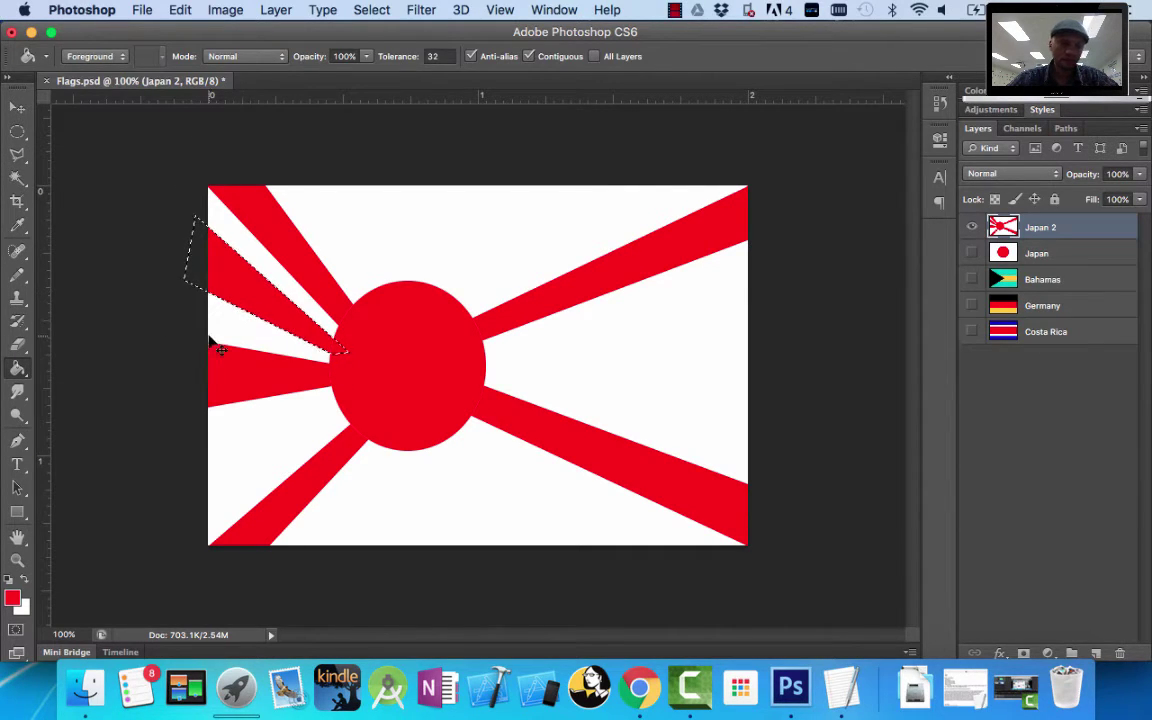
{"action": "key", "text": "super+d"}
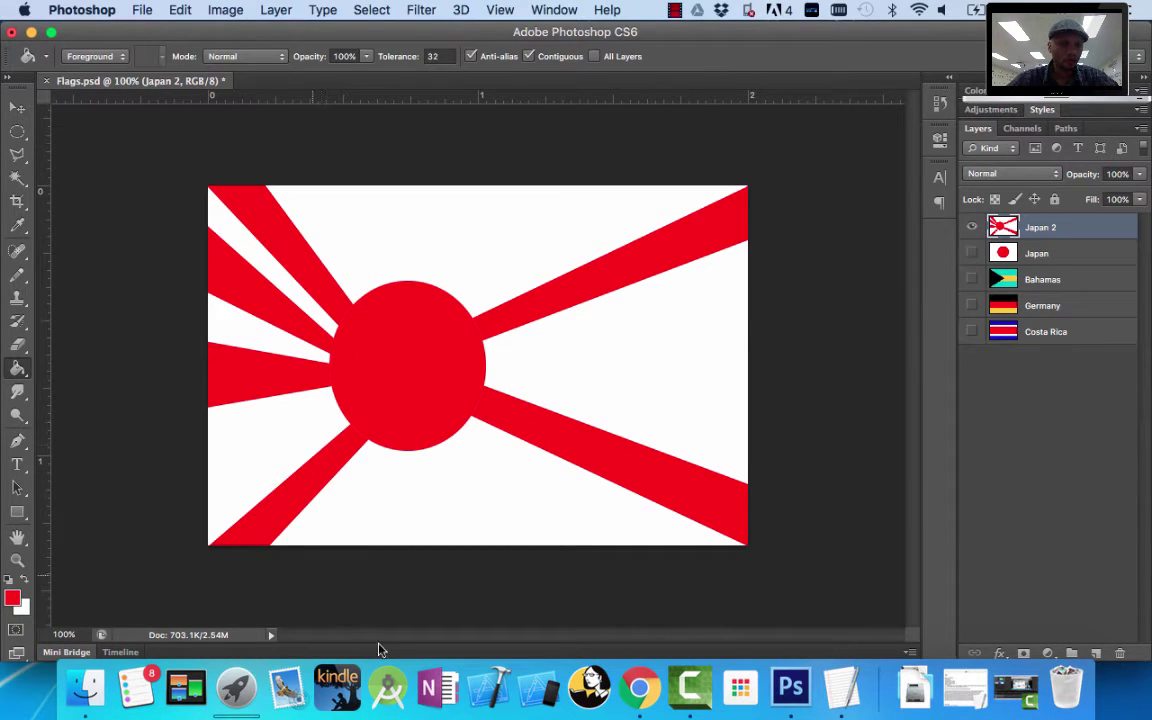
Lasso a lower-left ray from the sun to the edge and fill it red
{"action": "left_click", "coordinate": [17, 156]}
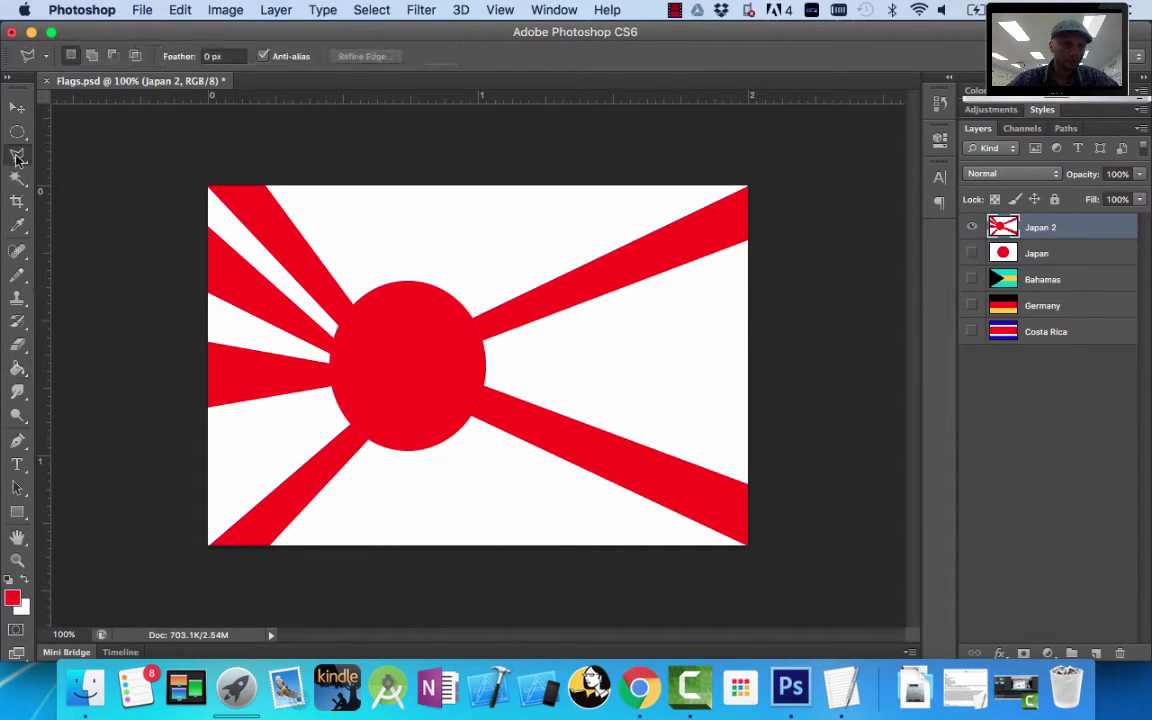
{"action": "mouse_move", "coordinate": [343, 405]}
{"action": "left_mouse_down"}
{"action": "mouse_move", "coordinate": [193, 442]}
{"action": "mouse_move", "coordinate": [197, 530]}
{"action": "mouse_move", "coordinate": [330, 405]}
{"action": "mouse_move", "coordinate": [352, 412]}
{"action": "mouse_move", "coordinate": [345, 405]}
{"action": "left_mouse_up"}
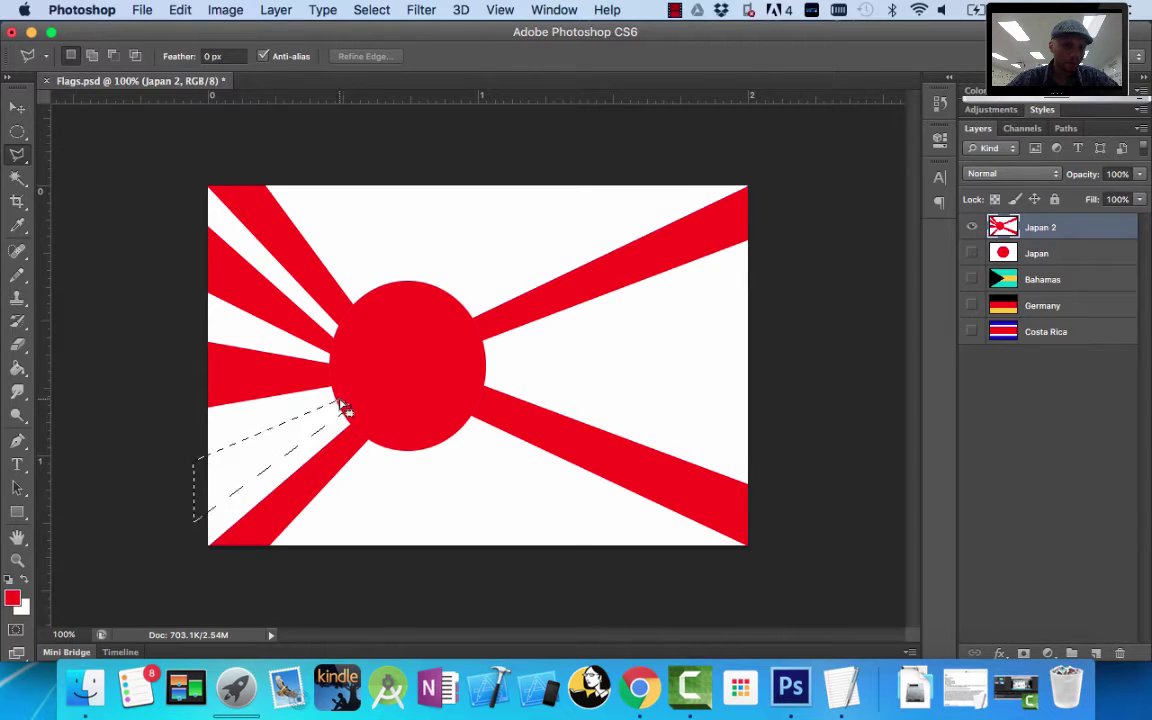
{"action": "left_click", "coordinate": [22, 370]}
{"action": "left_click", "coordinate": [230, 468]}
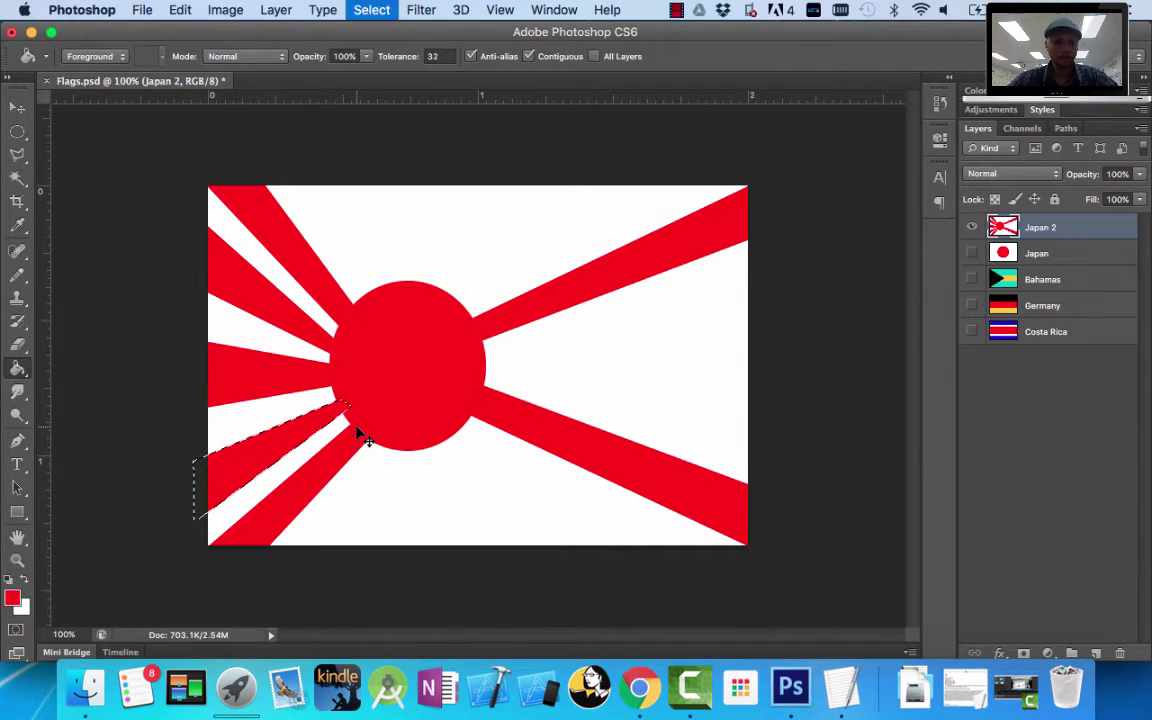
{"action": "key", "text": "super+d"}
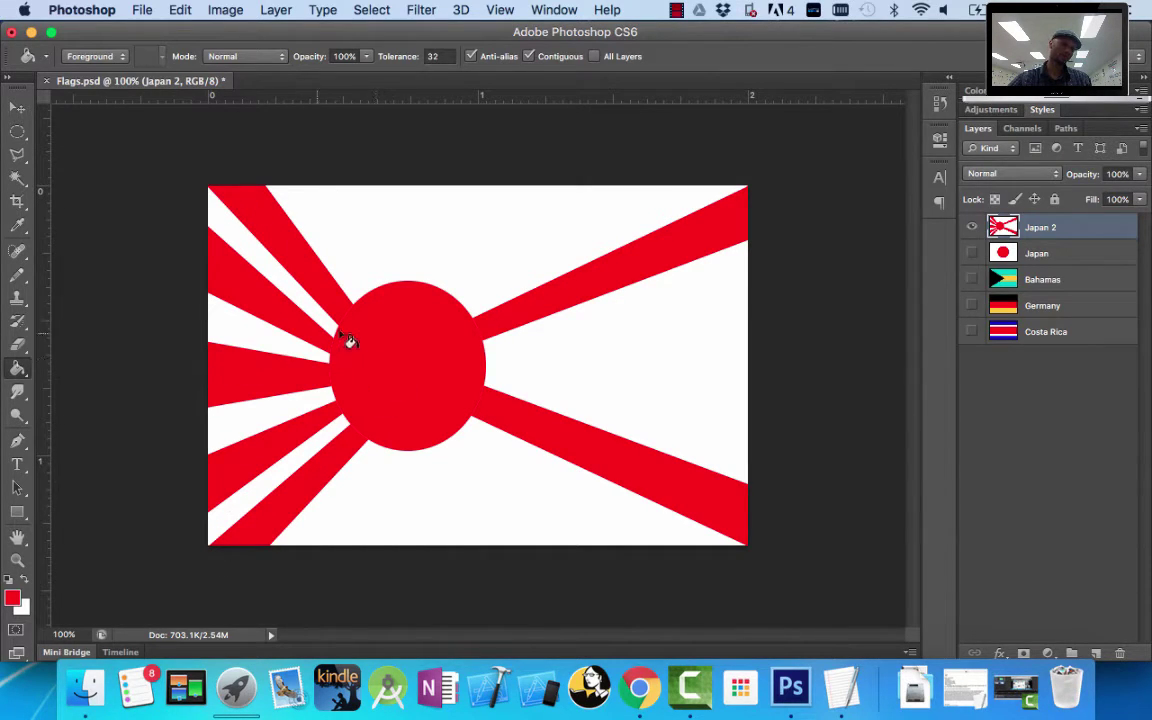
Compare the rising-sun reference flag in the PDF, then go back to Flags.psd
{"action": "left_click", "coordinate": [640, 688]}
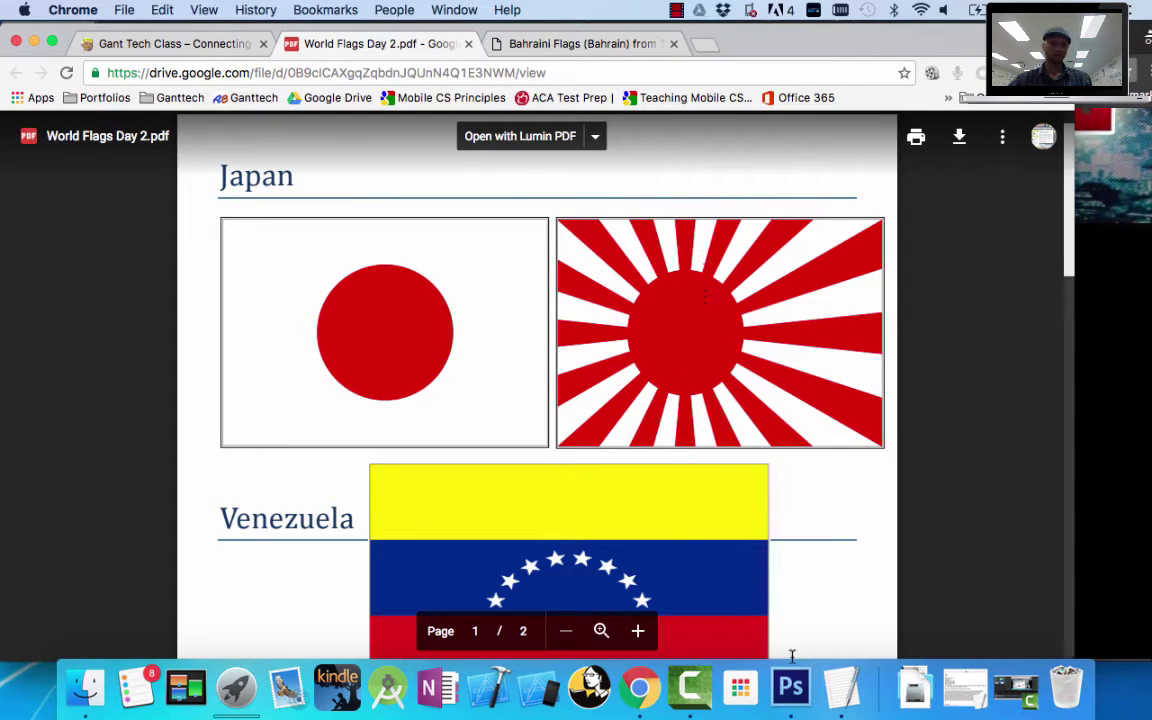
{"action": "left_click", "coordinate": [797, 697]}
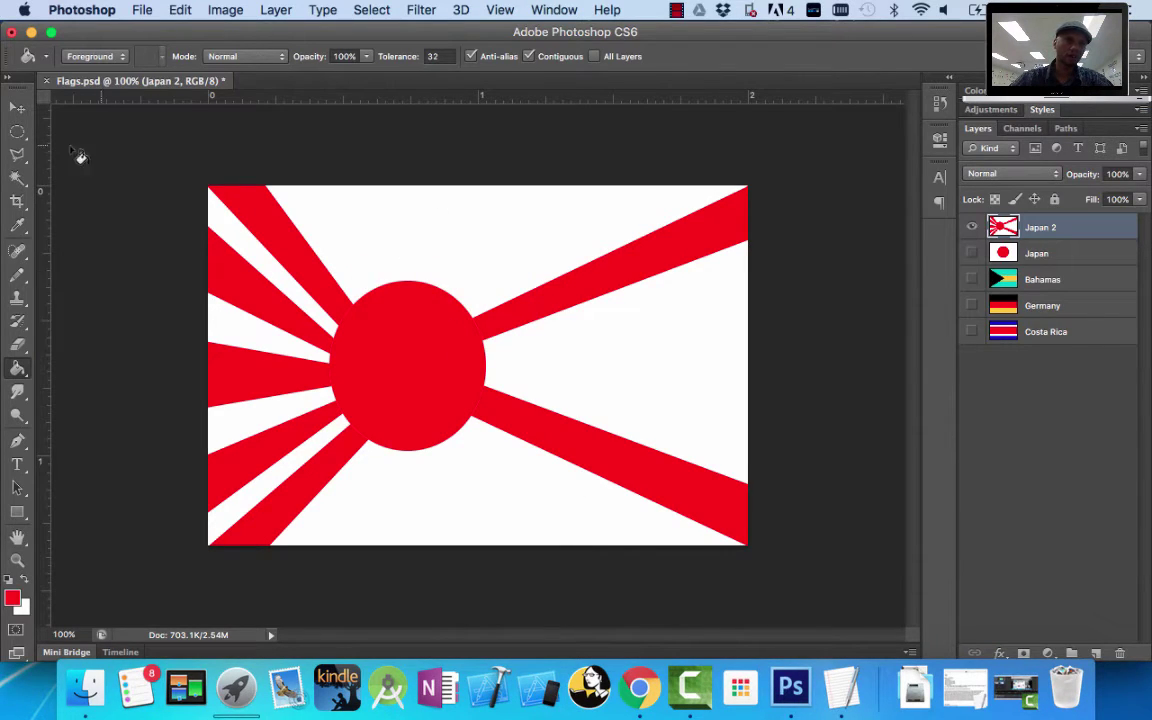
Fill a red ray from the top of the sun straight up to the top edge
{"action": "left_click", "coordinate": [18, 153]}
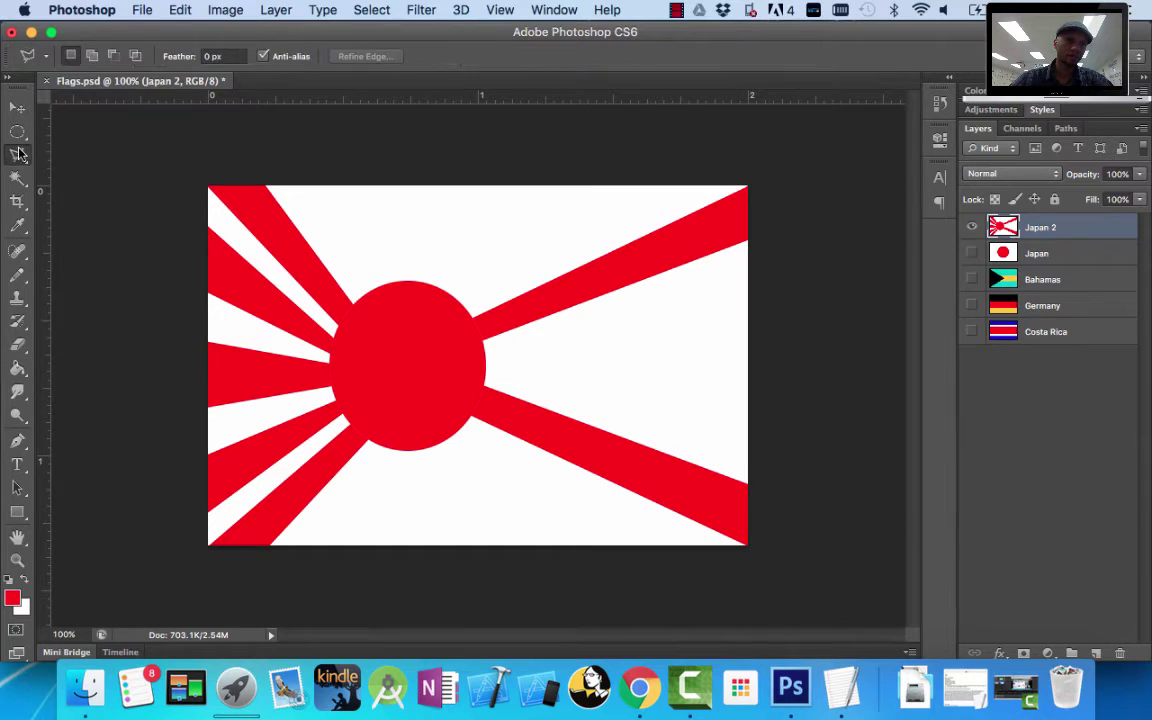
{"action": "left_click", "coordinate": [407, 291]}
{"action": "left_click", "coordinate": [399, 178]}
{"action": "left_click", "coordinate": [466, 178]}
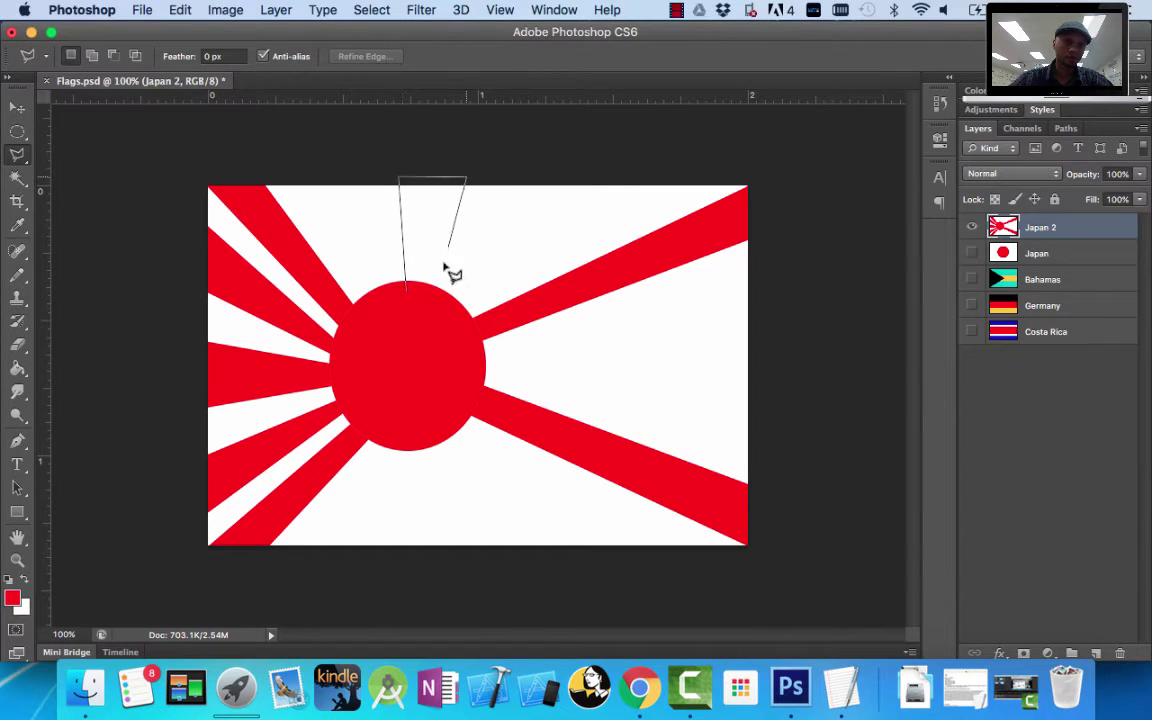
{"action": "left_click", "coordinate": [408, 292]}
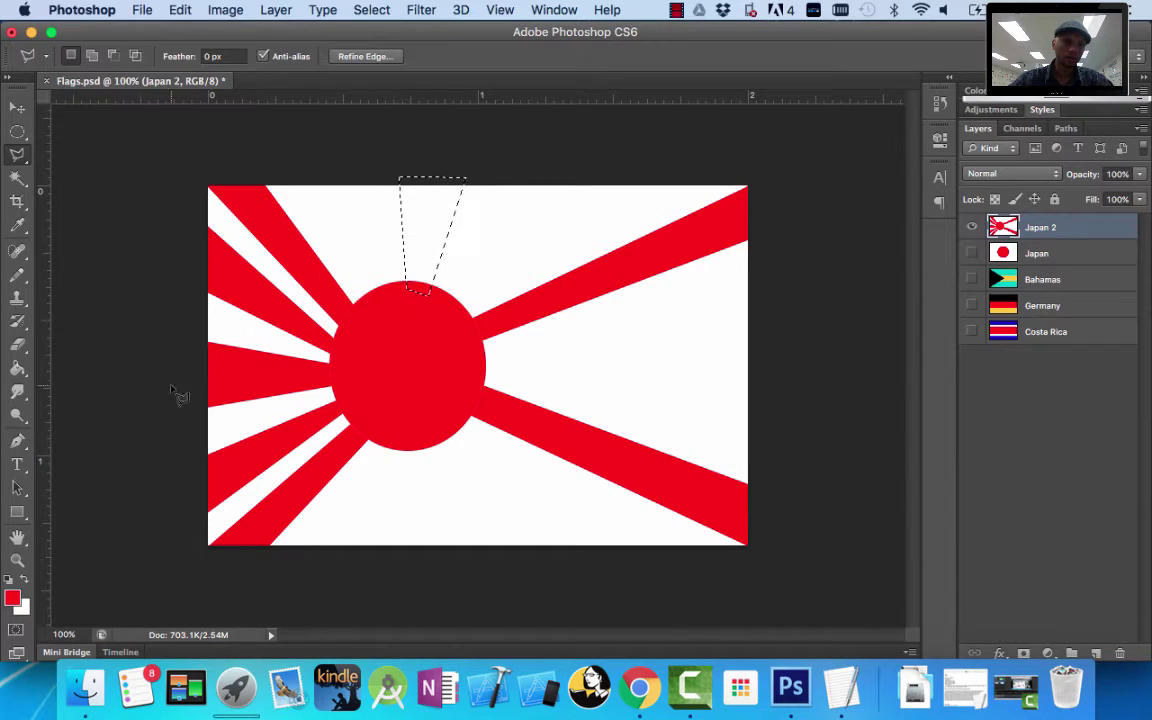
{"action": "left_click", "coordinate": [17, 367]}
{"action": "left_click", "coordinate": [436, 253]}
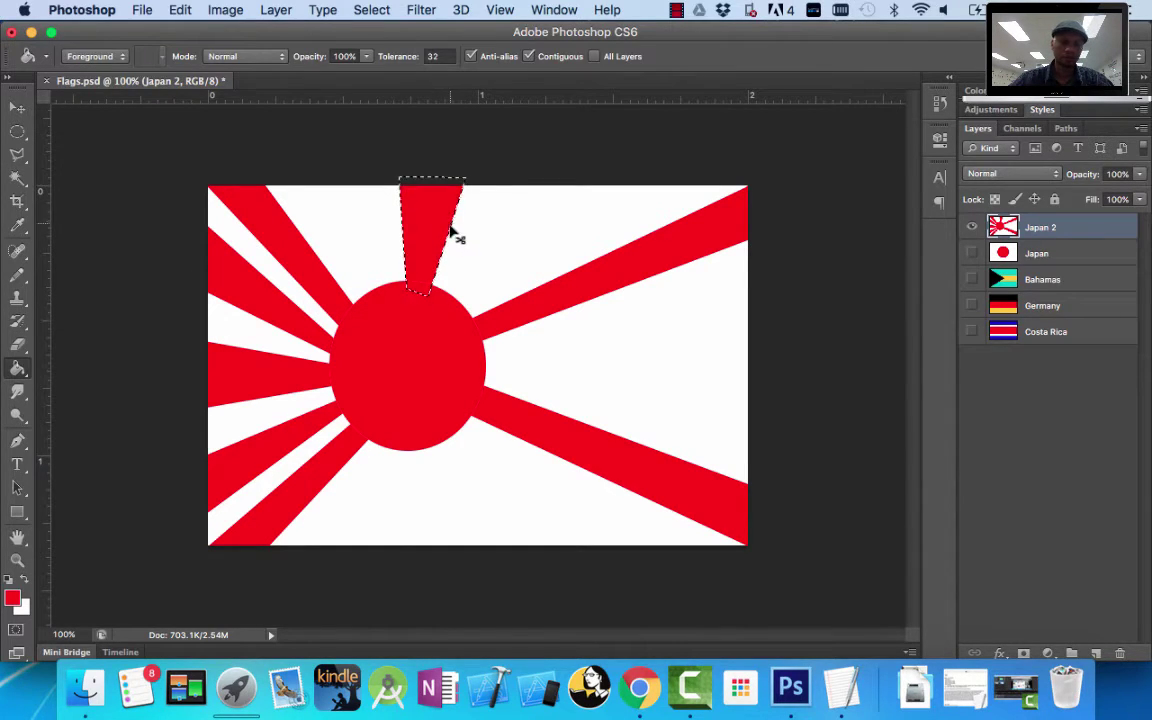
{"action": "key", "text": "super+d"}
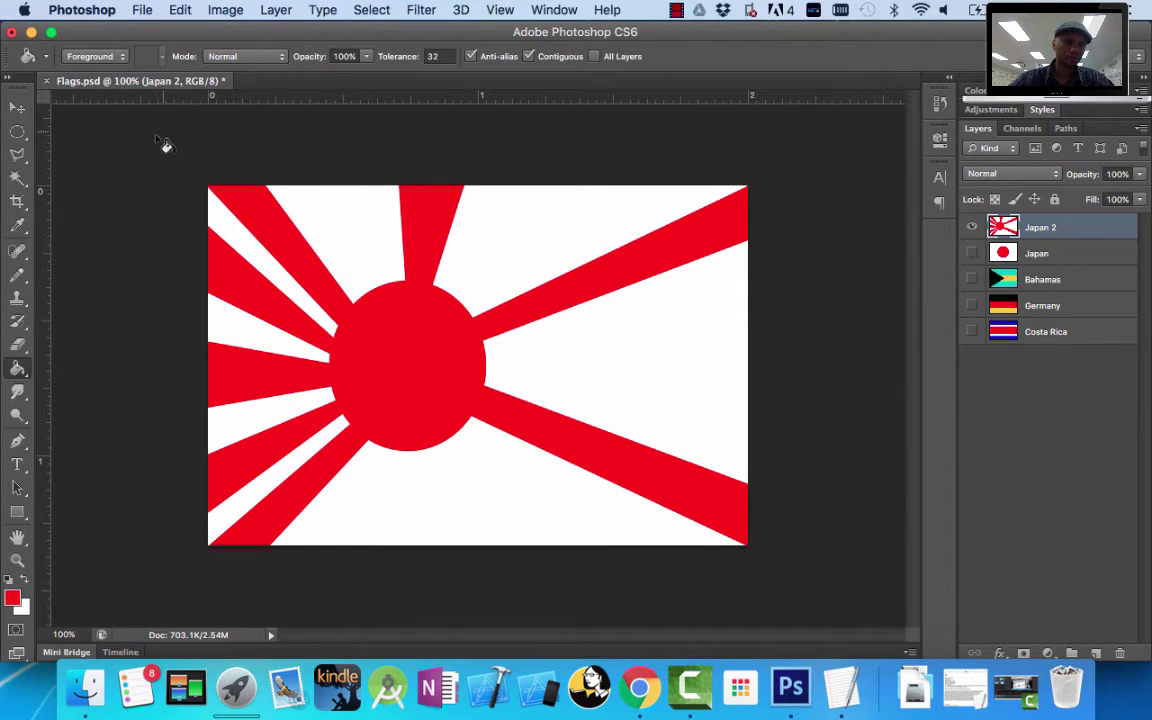
Fill the thin white sliver between the sun and the top edge with red
{"action": "left_click", "coordinate": [17, 154]}
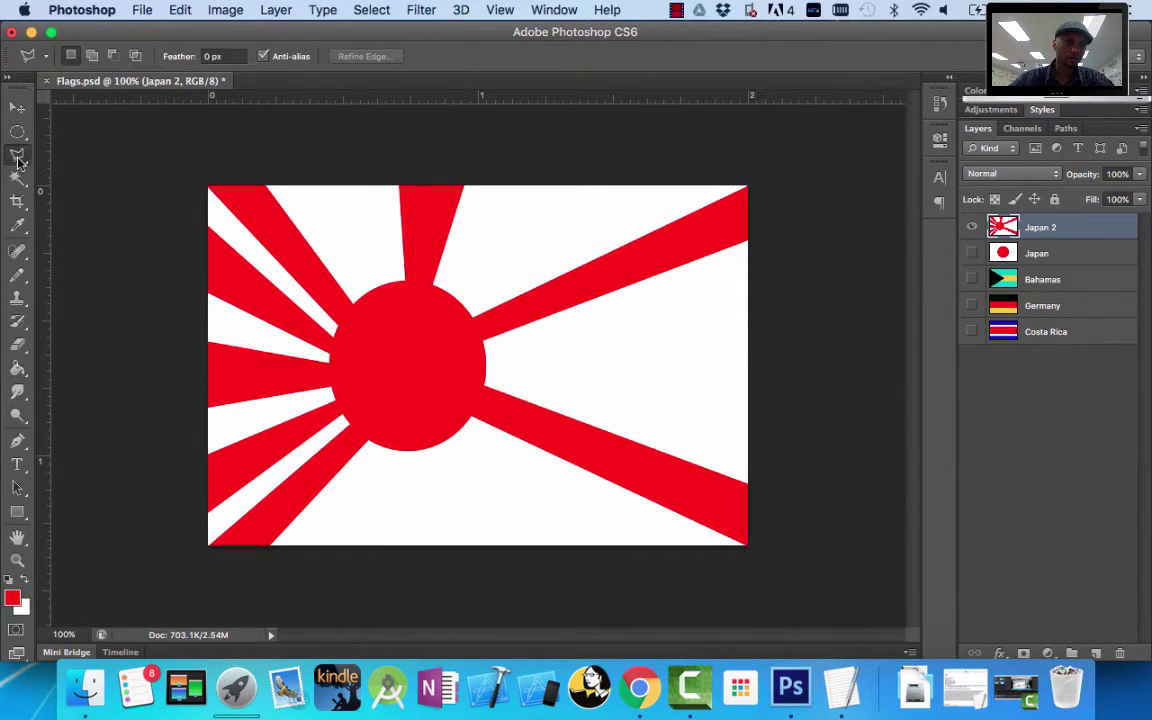
{"action": "left_click", "coordinate": [313, 189]}
{"action": "left_click", "coordinate": [367, 297]}
{"action": "left_click", "coordinate": [386, 297]}
{"action": "left_click", "coordinate": [358, 183]}
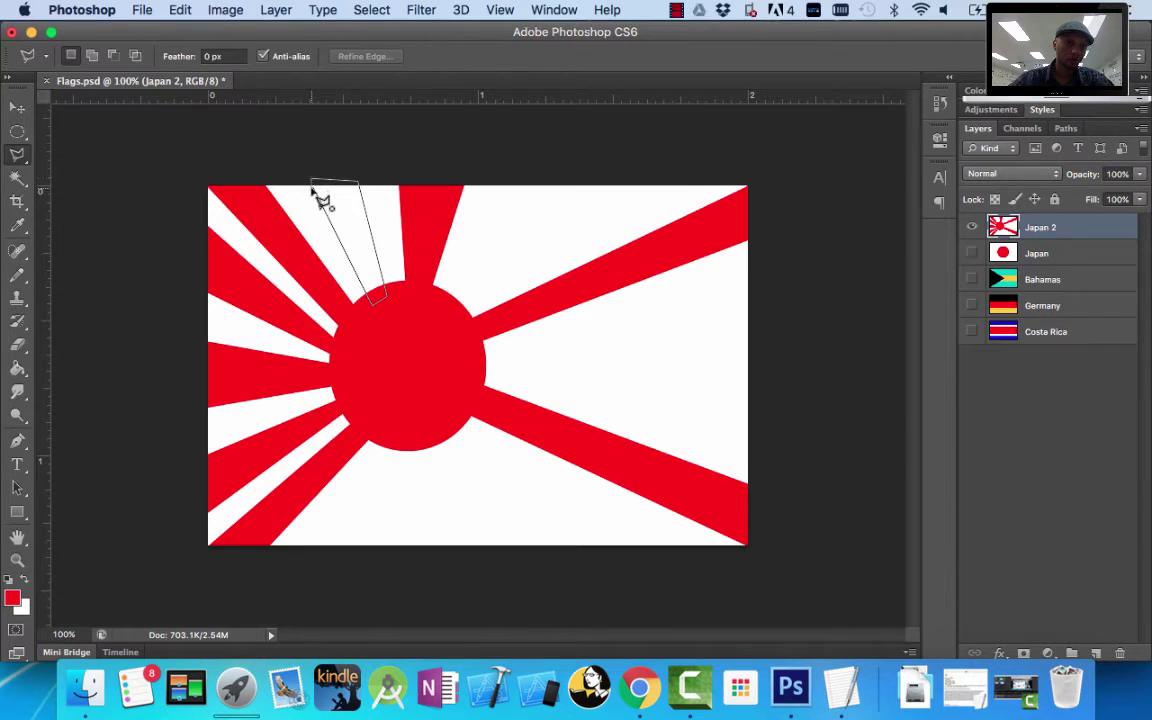
{"action": "left_click", "coordinate": [313, 189]}
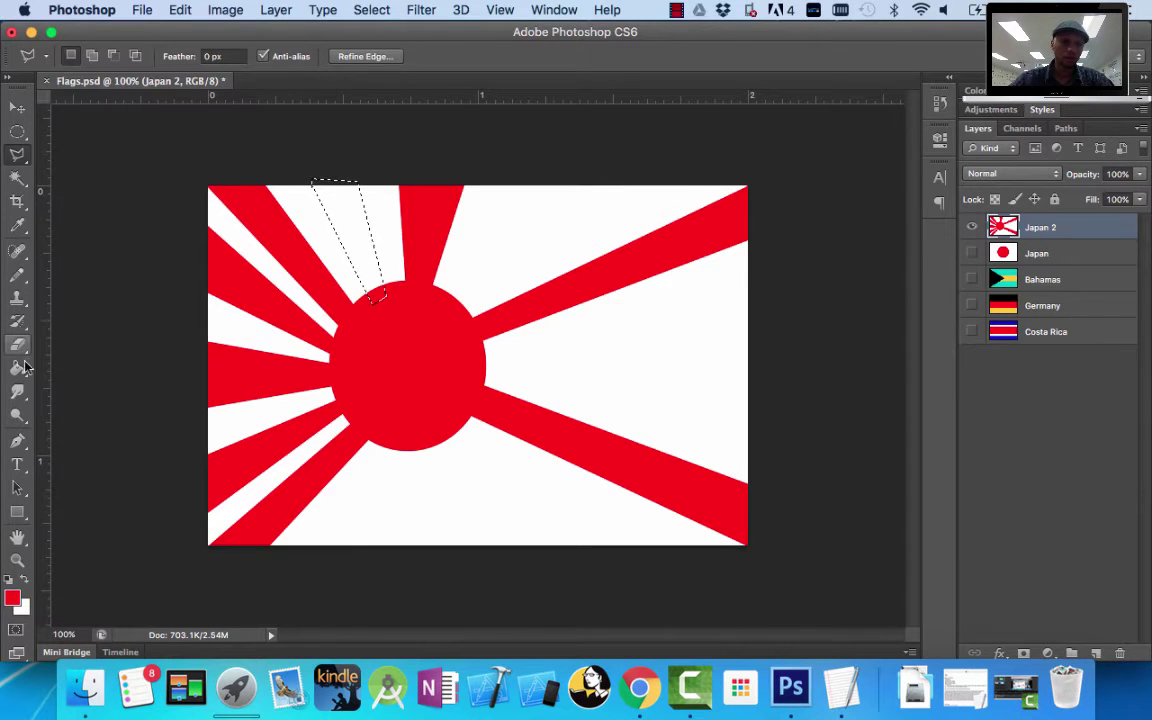
{"action": "left_click", "coordinate": [24, 375]}
{"action": "left_click", "coordinate": [350, 240]}
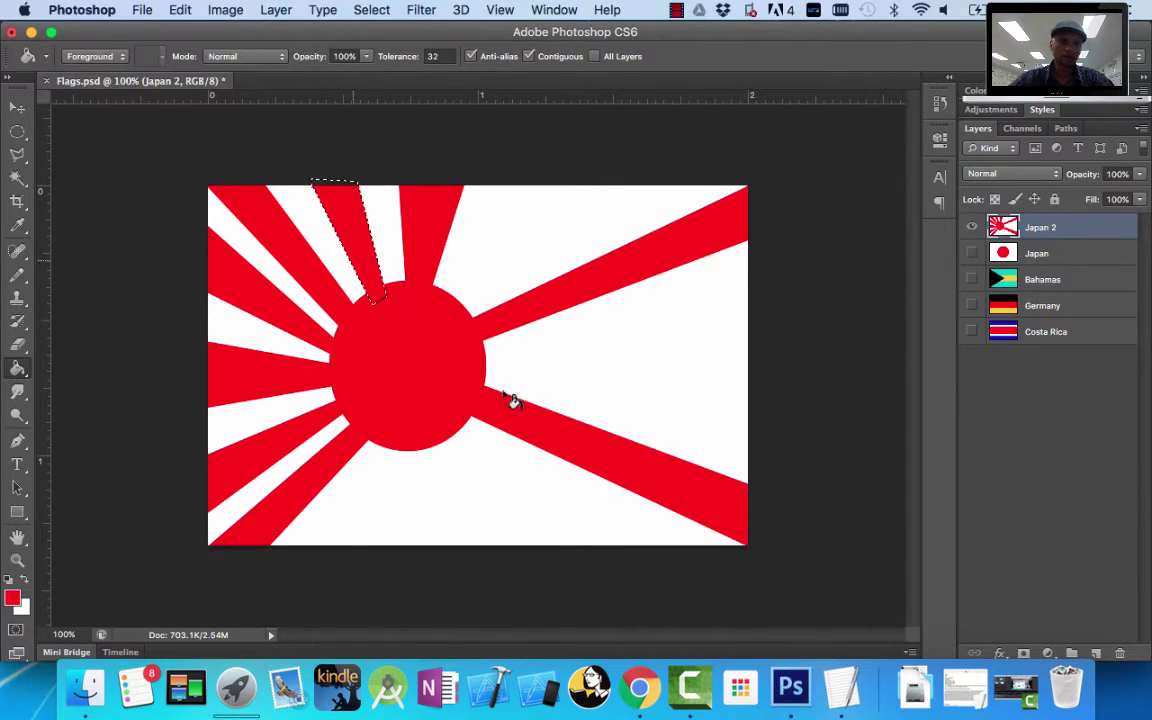
{"action": "key", "text": "super+d"}
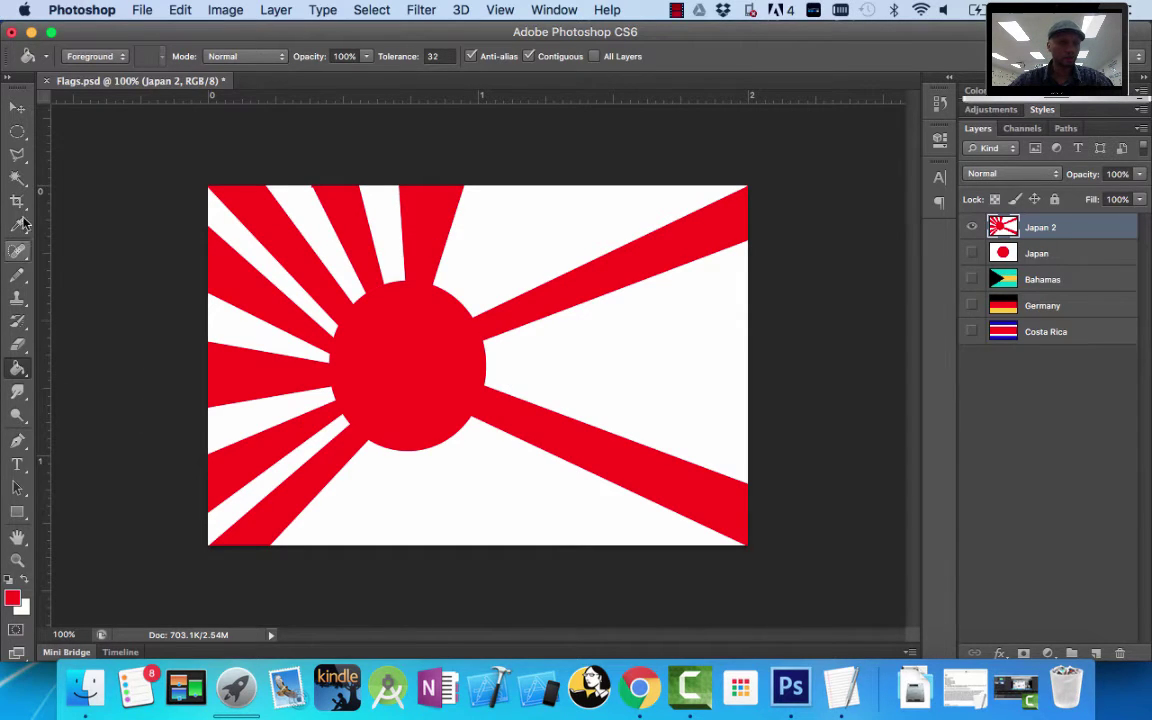
Add a wide red ray from the sun toward the upper-right top edge
{"action": "left_click", "coordinate": [17, 154]}
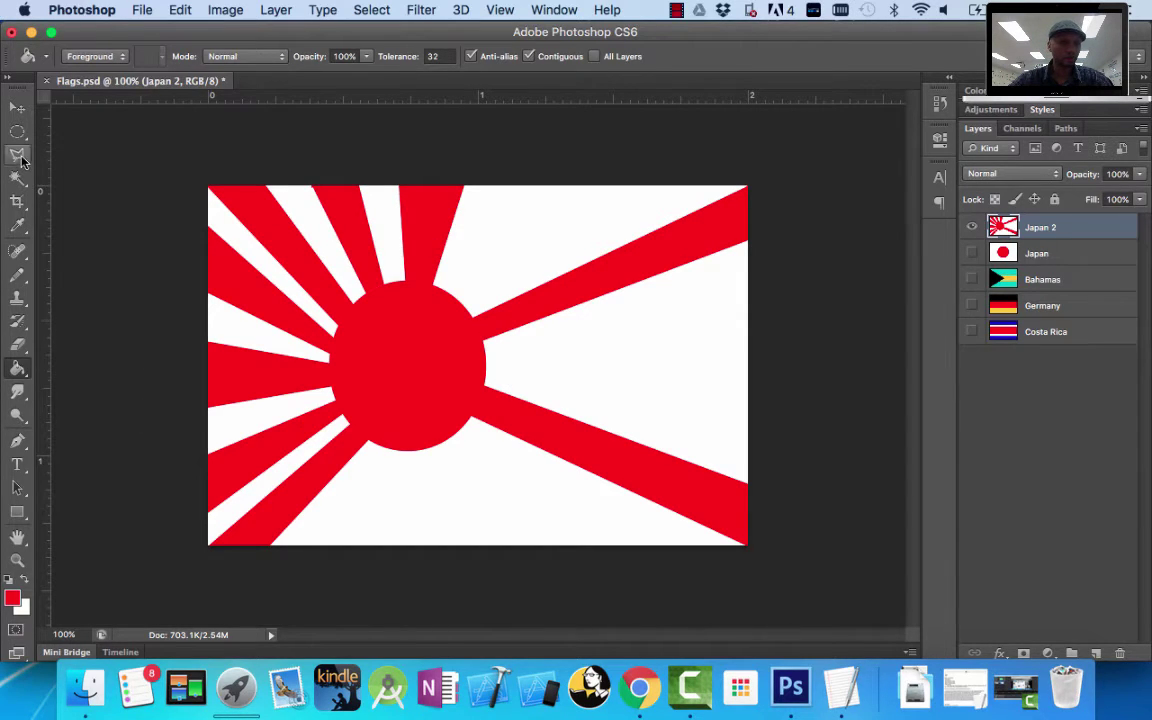
{"action": "left_click", "coordinate": [450, 300]}
{"action": "left_click", "coordinate": [517, 176]}
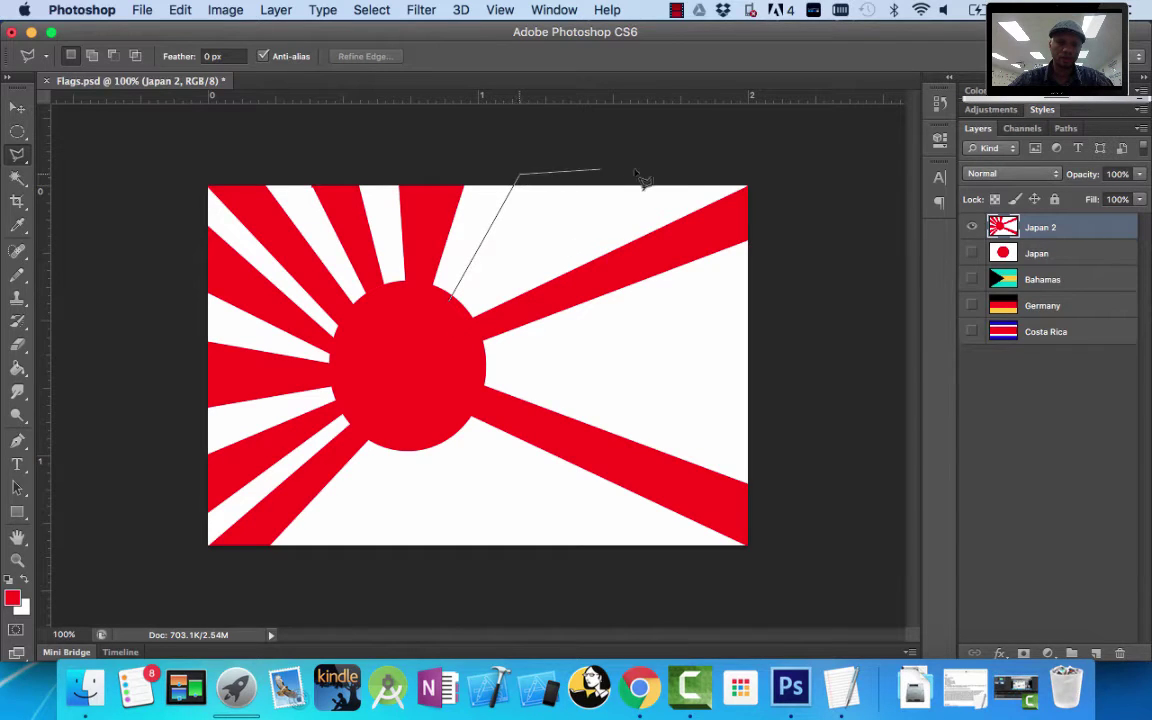
{"action": "left_click", "coordinate": [670, 183]}
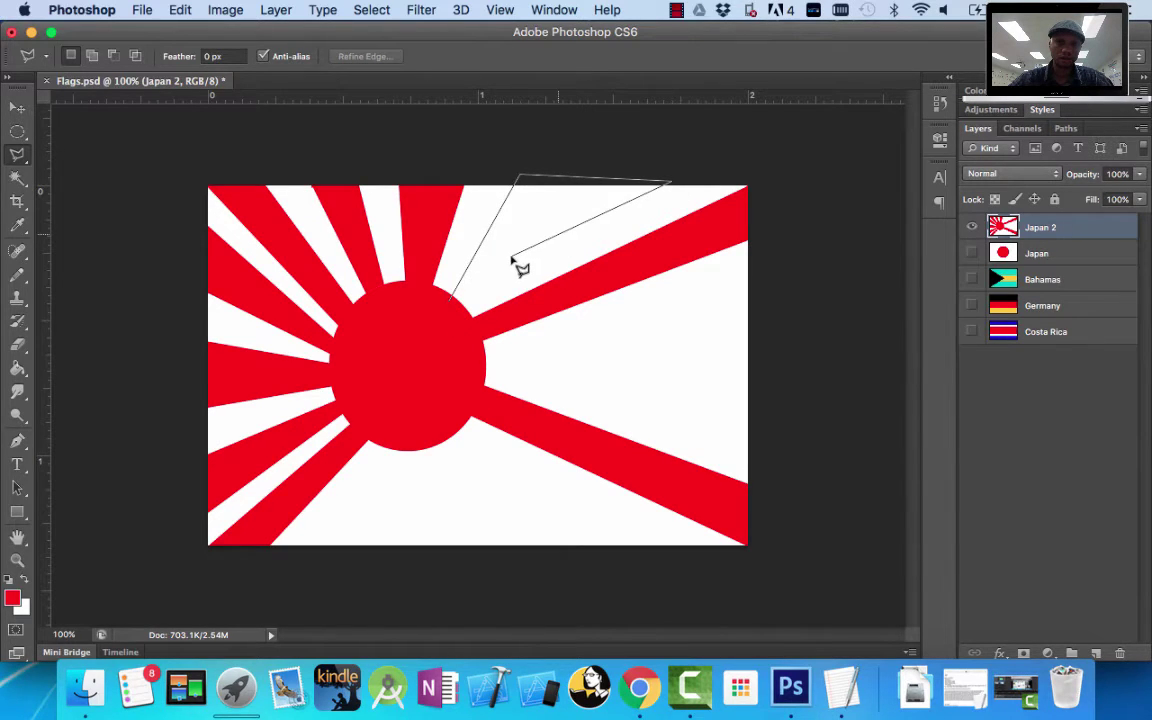
{"action": "left_click", "coordinate": [456, 306]}
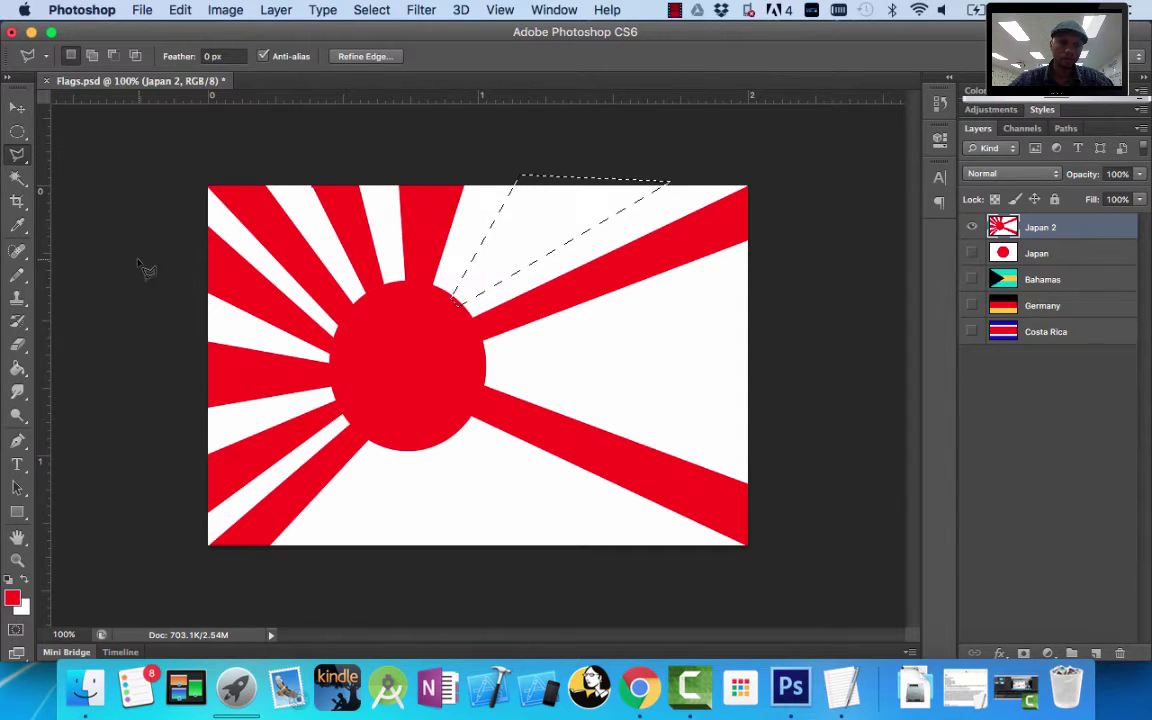
{"action": "left_click", "coordinate": [19, 366]}
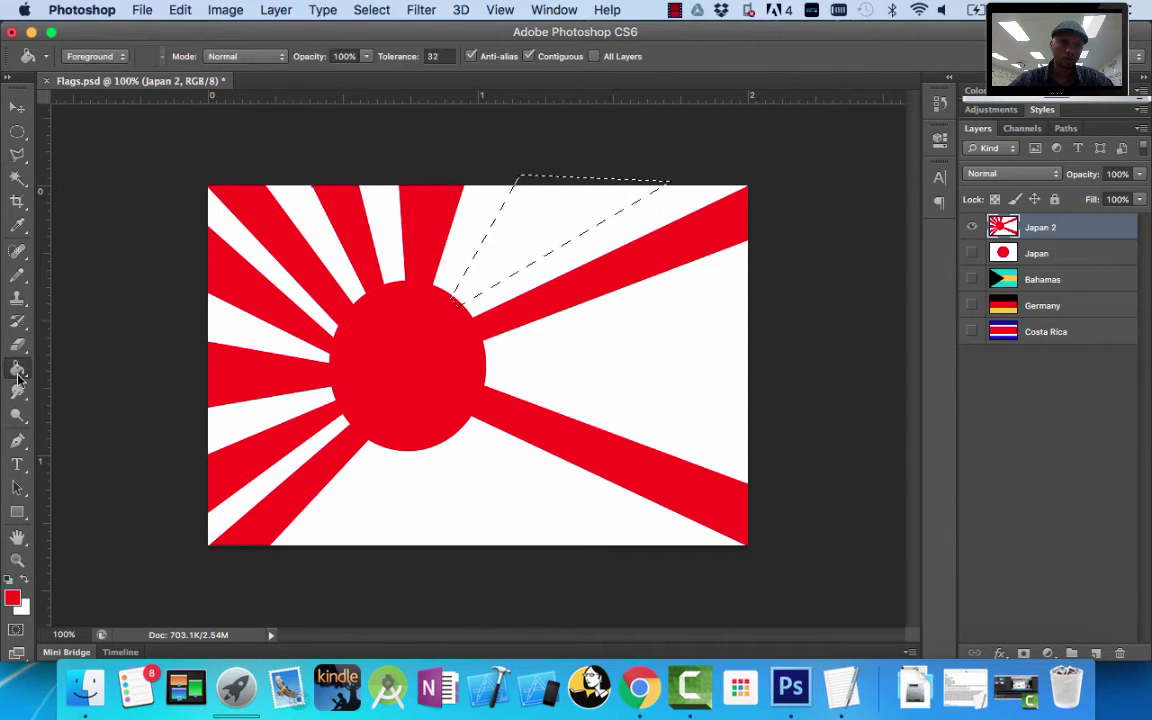
{"action": "left_click", "coordinate": [555, 237]}
{"action": "key", "text": "super+d"}
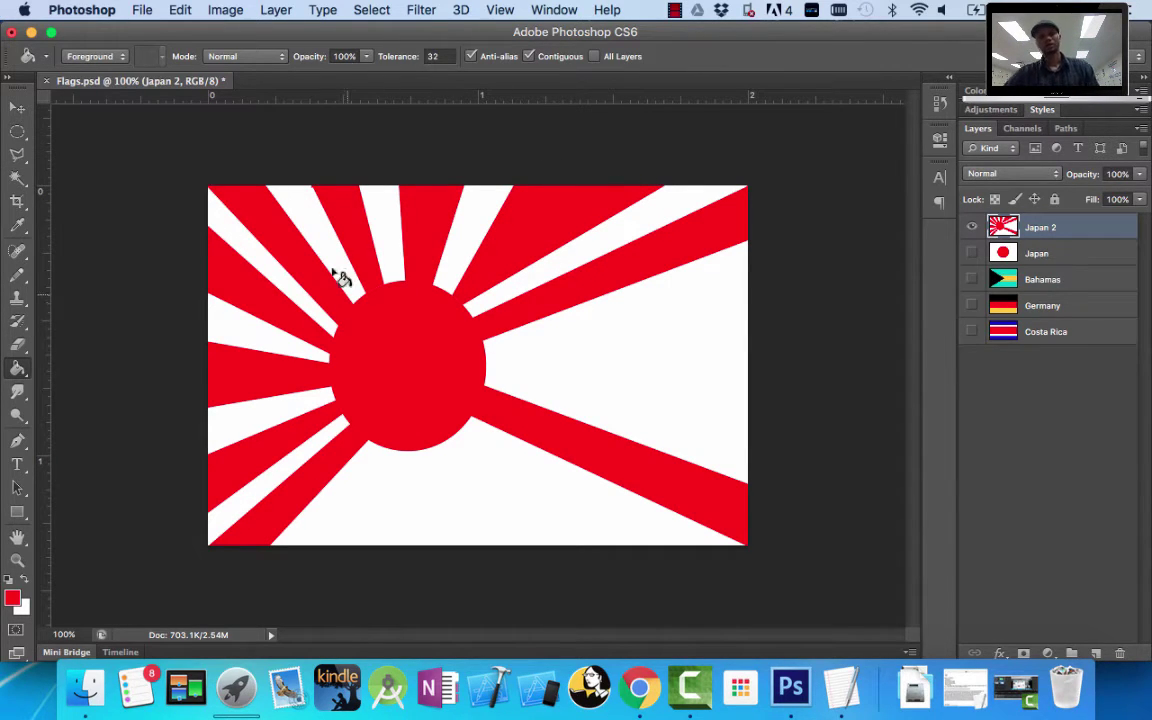
{"action": "left_click", "coordinate": [638, 683]}
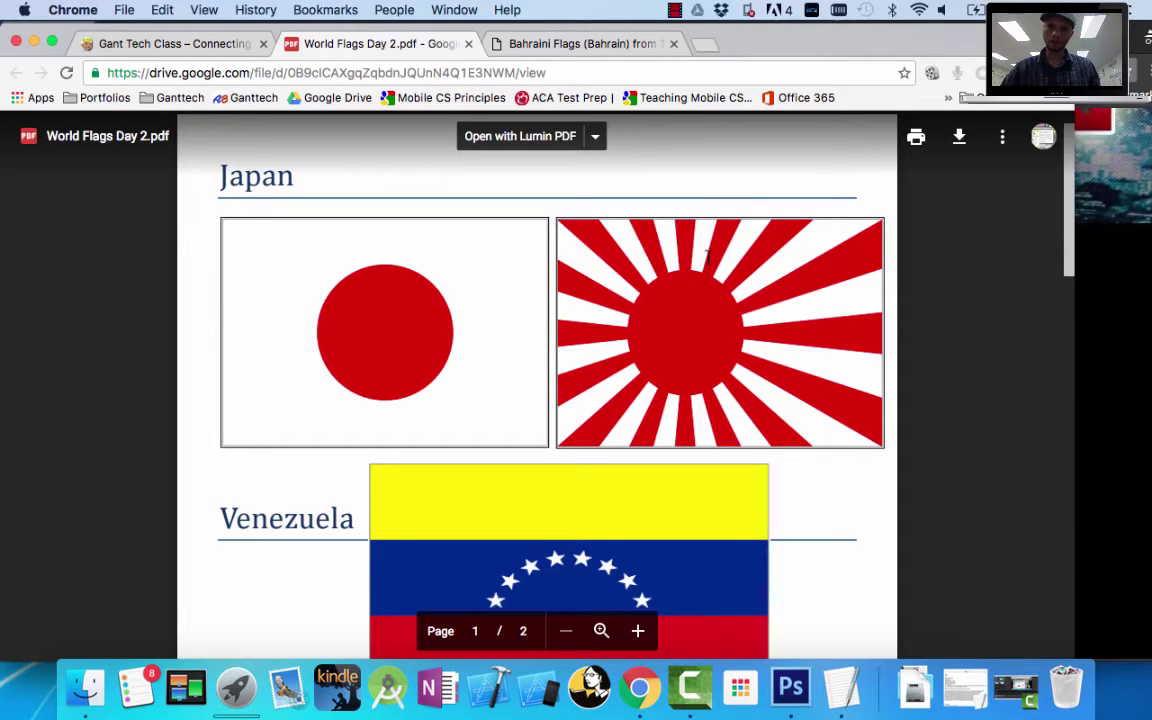
{"action": "left_click", "coordinate": [790, 687]}
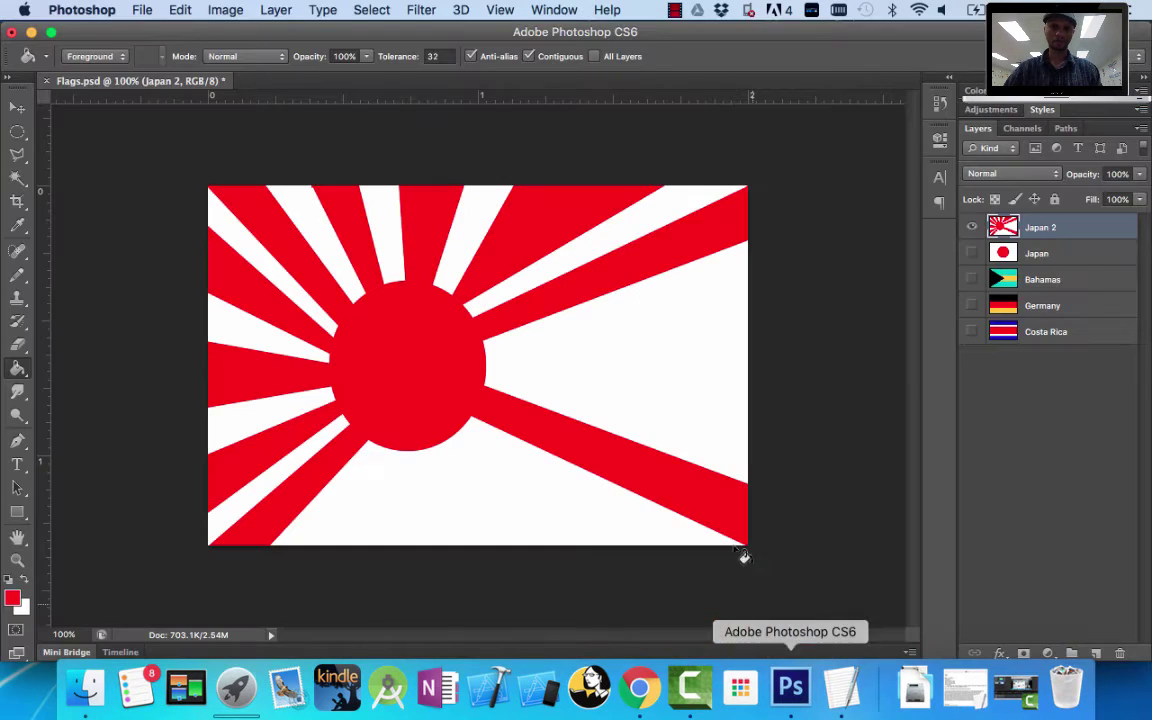
Step backward through Edit to remove the upper-right red ray, then deselect
{"action": "left_click", "coordinate": [181, 10]}
{"action": "left_click", "coordinate": [188, 63]}
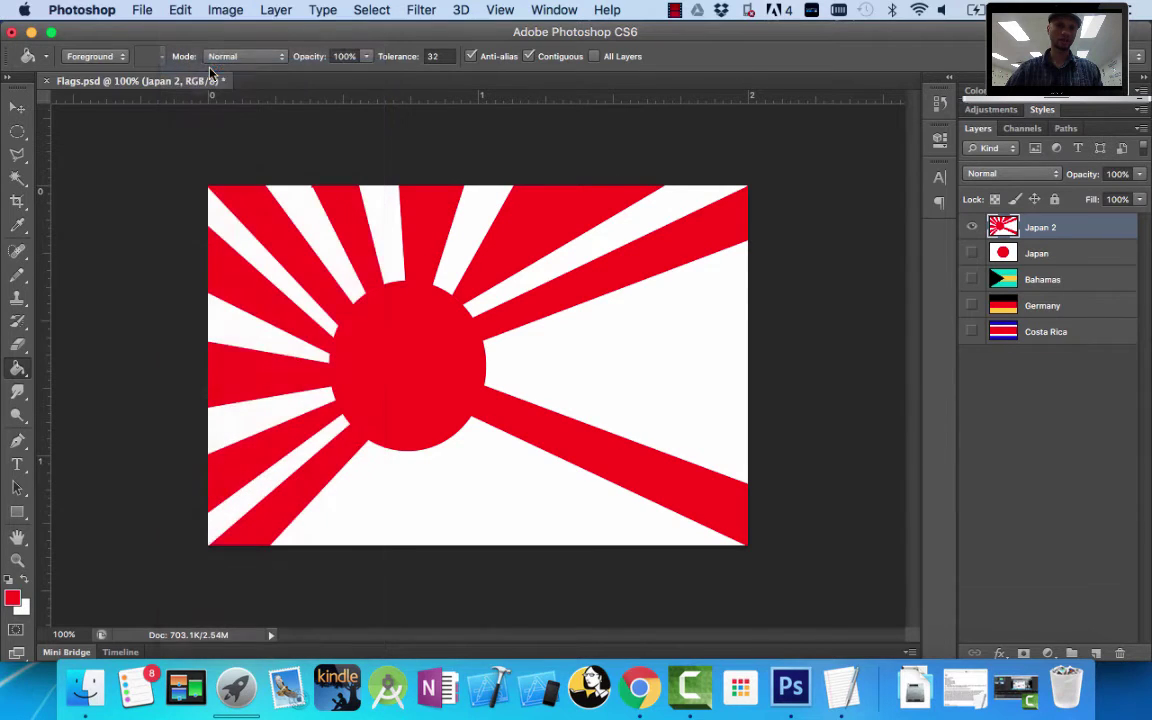
{"action": "left_click", "coordinate": [186, 10]}
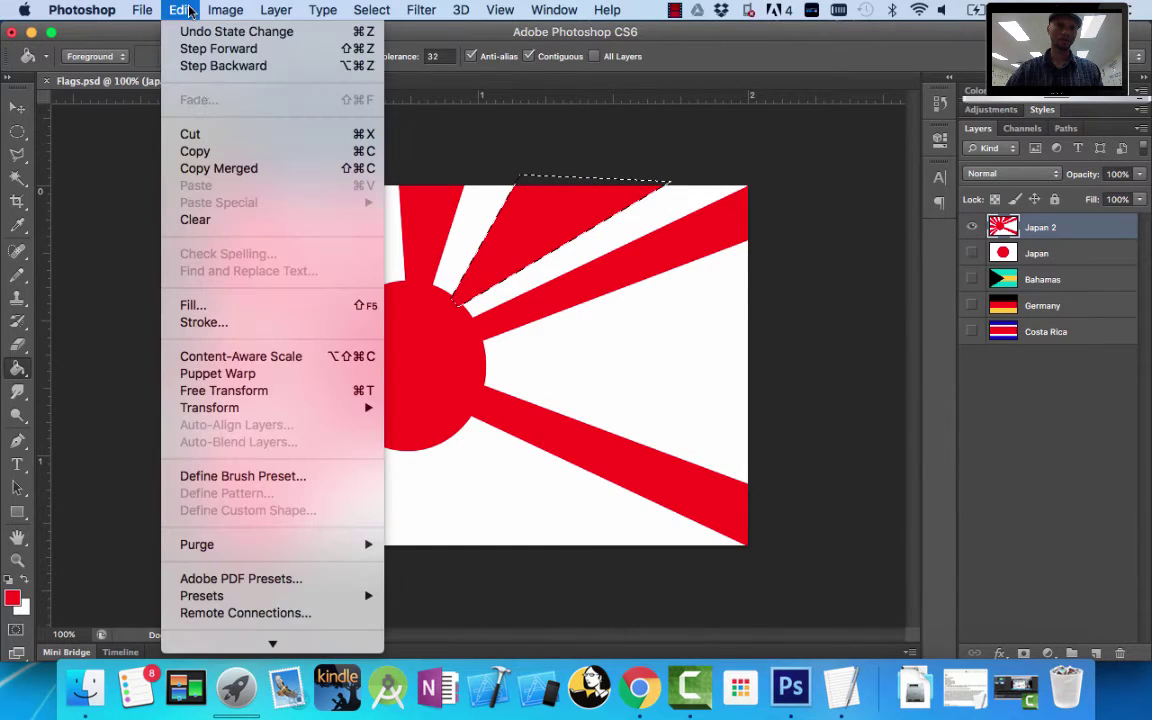
{"action": "left_click", "coordinate": [208, 67]}
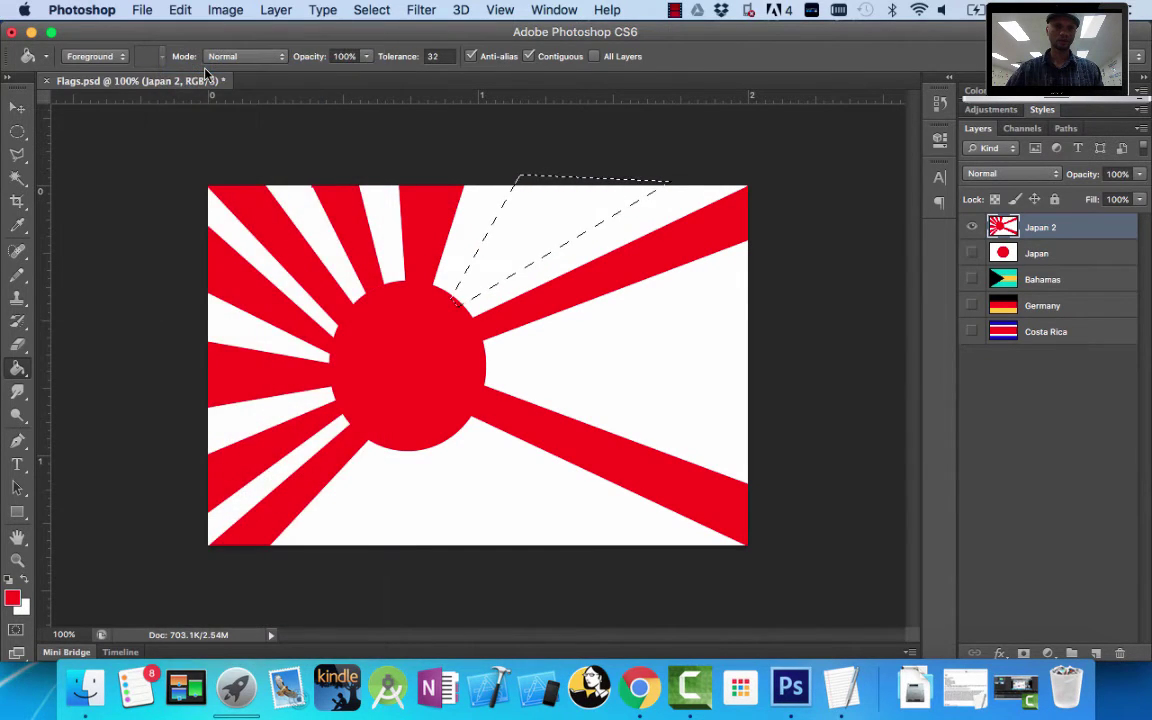
{"action": "left_click", "coordinate": [362, 9]}
{"action": "left_click", "coordinate": [390, 46]}
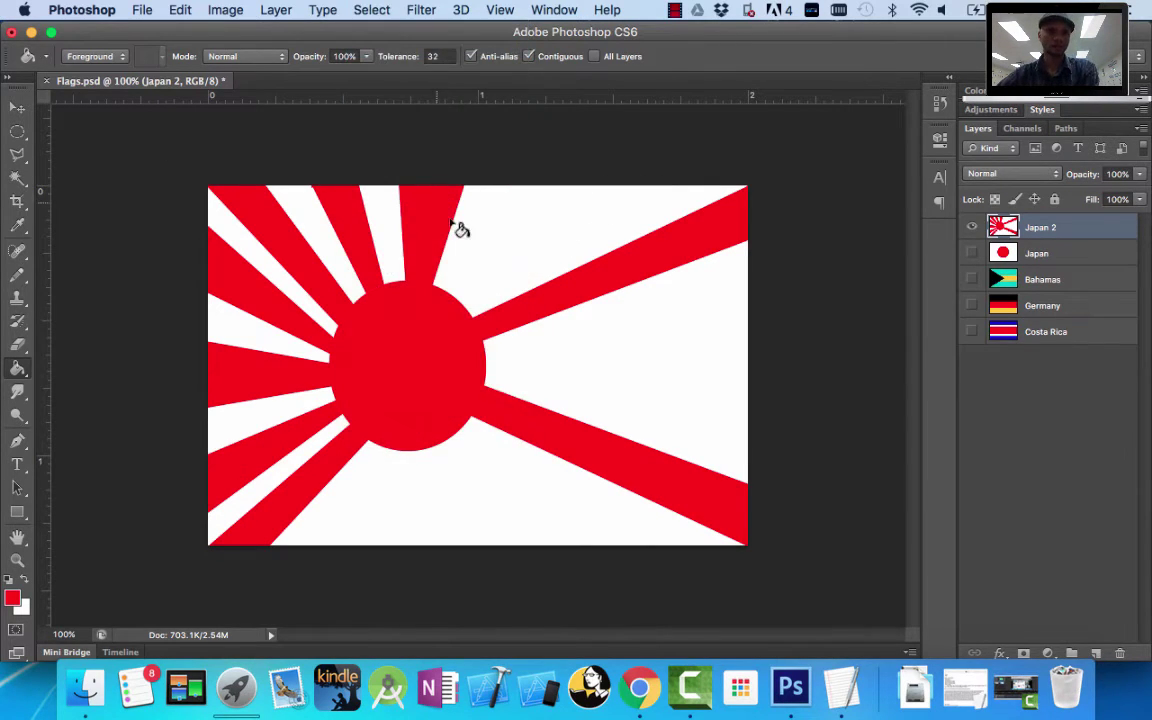
Fill a narrower red ray from the sun to the top edge, then deselect
{"action": "left_click", "coordinate": [18, 155]}
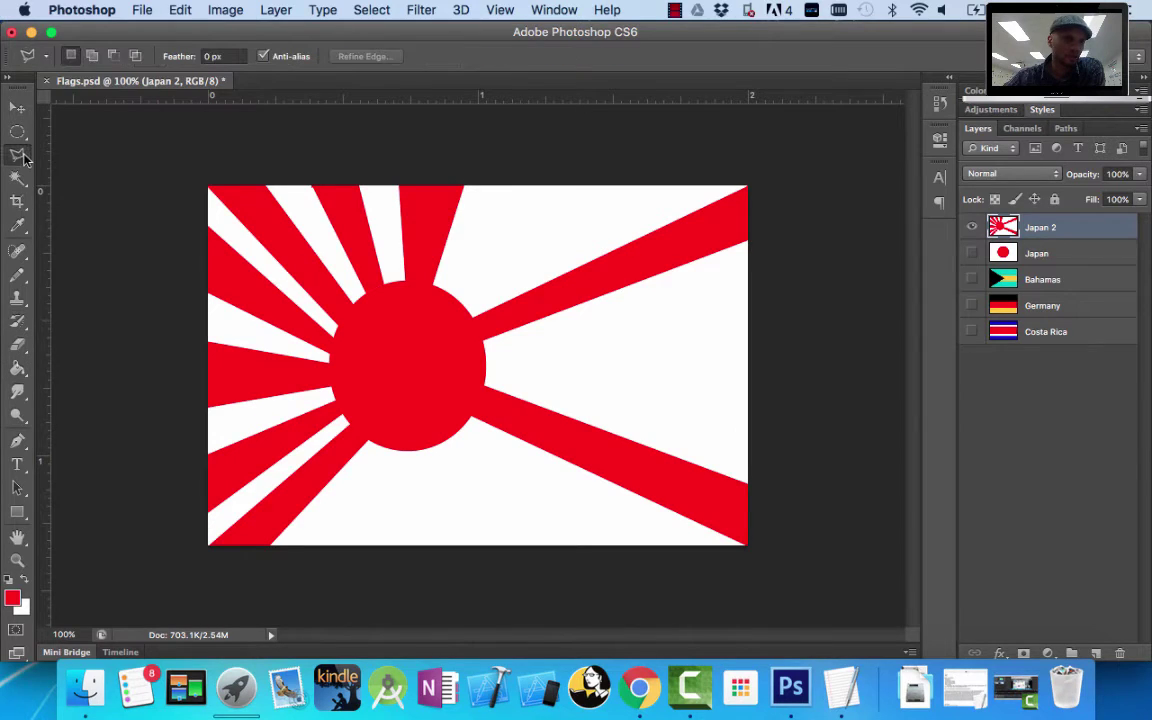
{"action": "left_click", "coordinate": [446, 291]}
{"action": "left_click", "coordinate": [495, 168]}
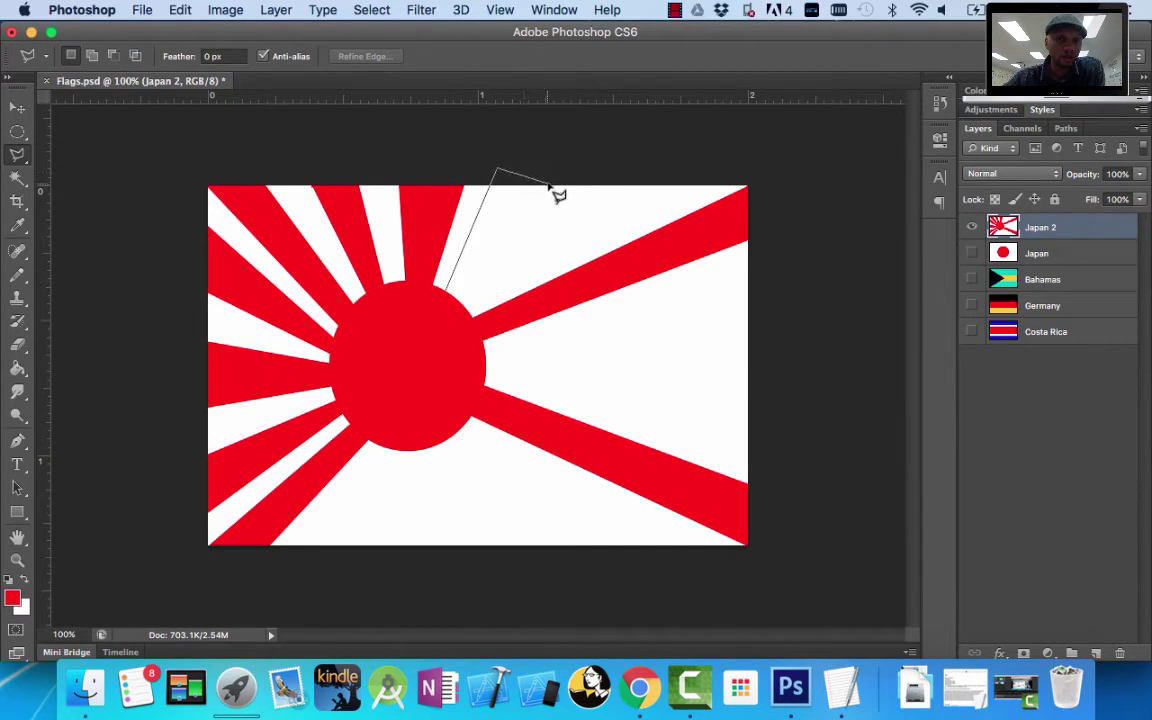
{"action": "left_click", "coordinate": [561, 175]}
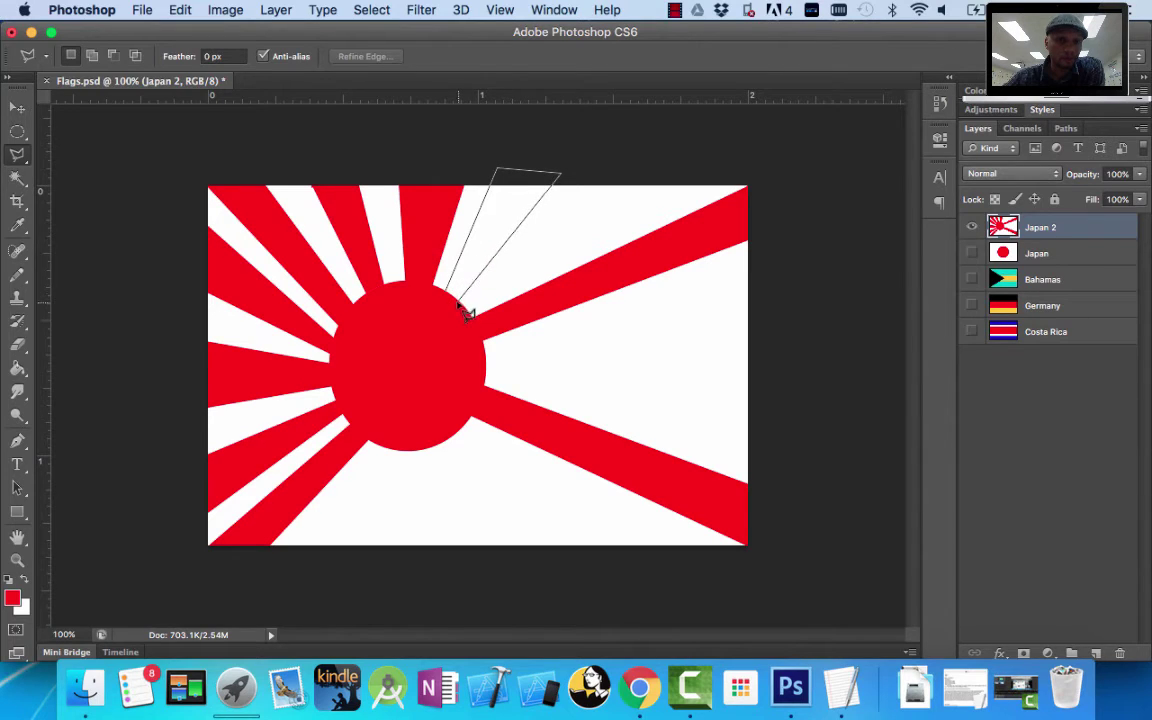
{"action": "left_click", "coordinate": [450, 298]}
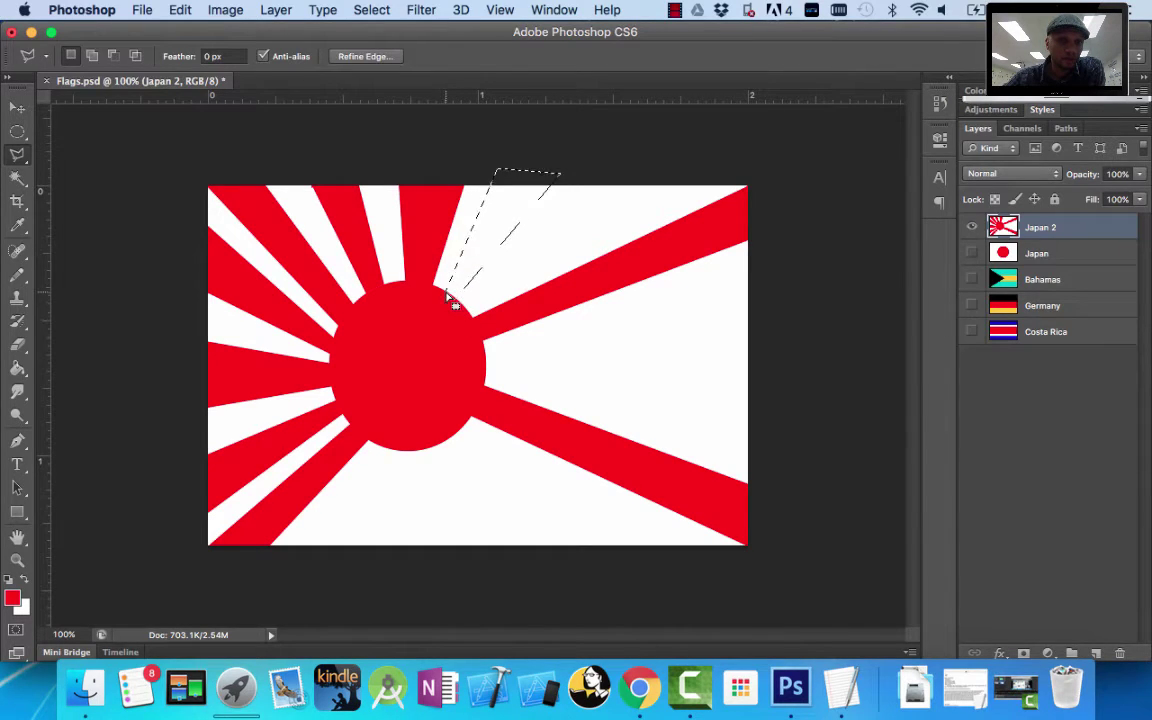
{"action": "left_click", "coordinate": [17, 369]}
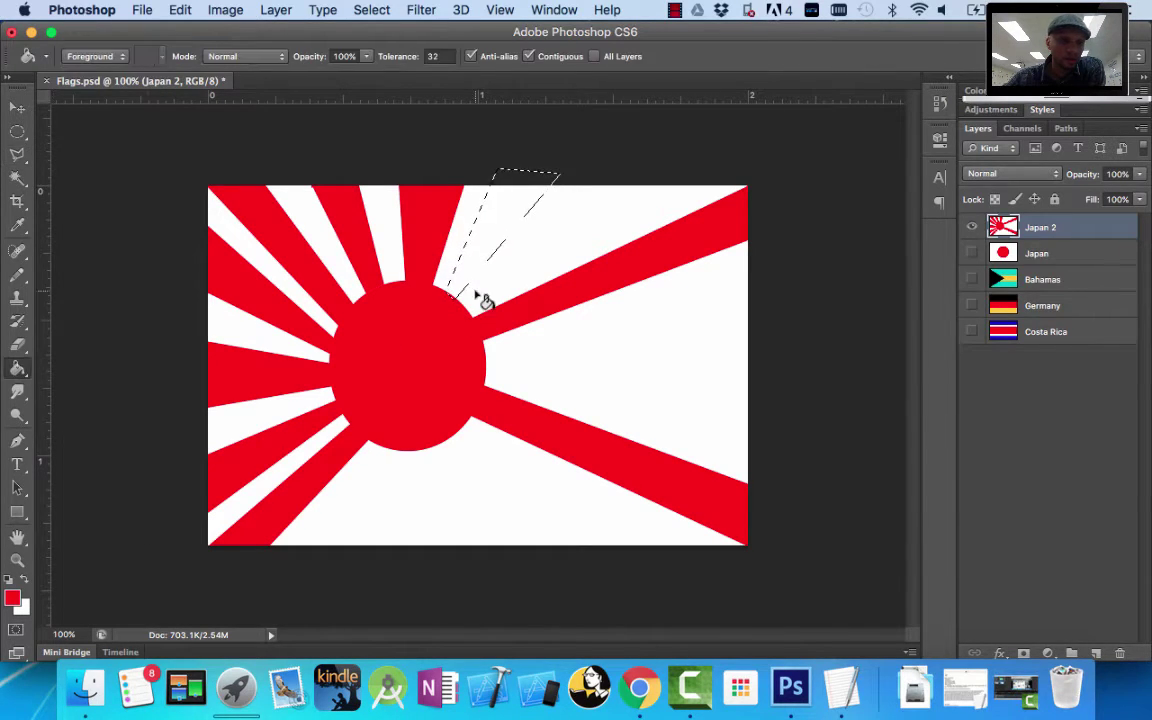
{"action": "left_click", "coordinate": [501, 231]}
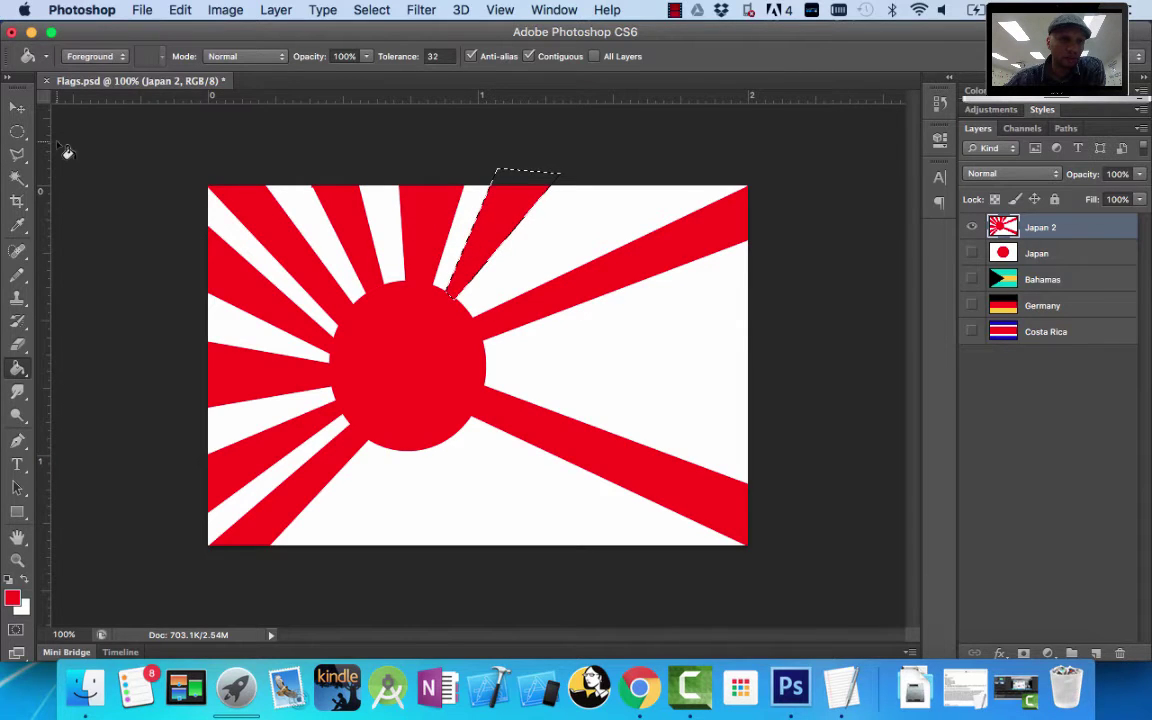
{"action": "left_click", "coordinate": [17, 155]}
{"action": "left_click", "coordinate": [365, 9]}
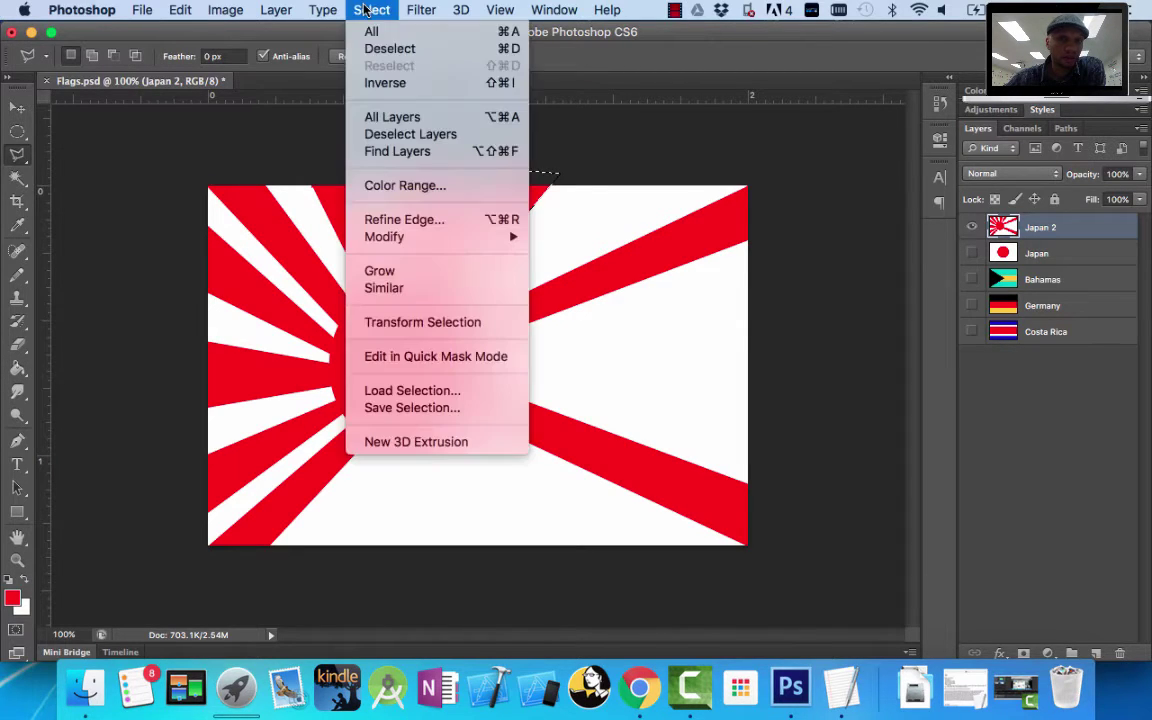
{"action": "left_click", "coordinate": [378, 46]}
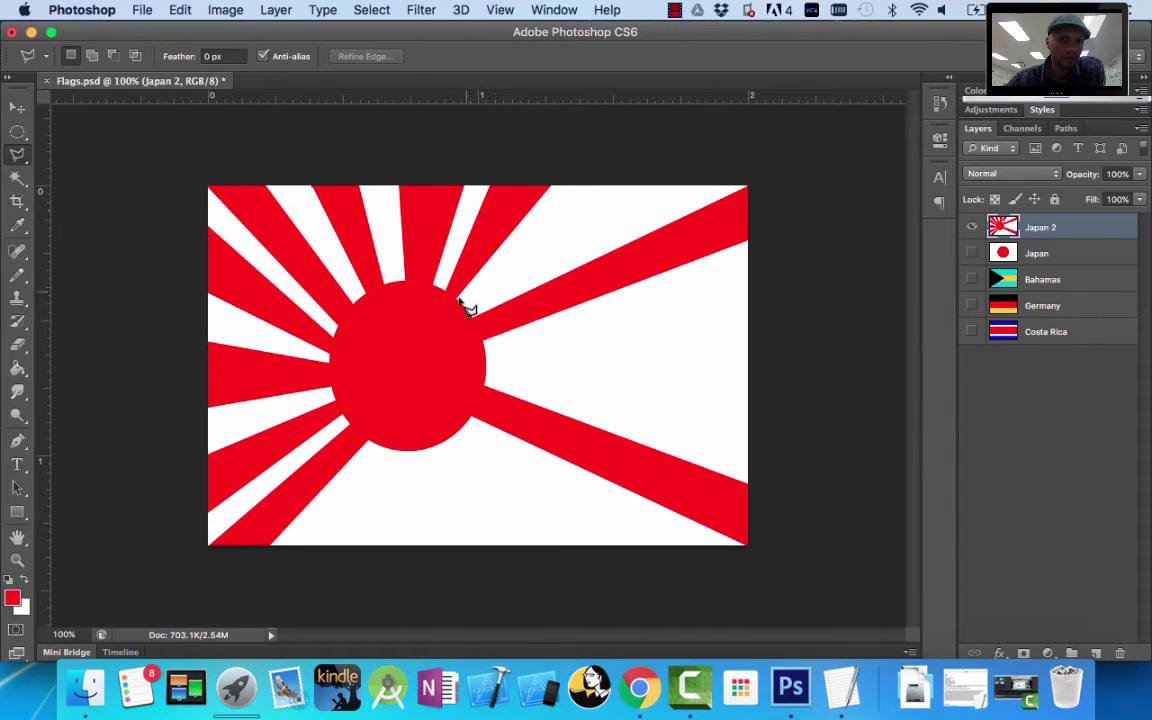
Add the next narrow red ray further toward the top-right and clear the selection
{"action": "left_click", "coordinate": [595, 180]}
{"action": "left_click", "coordinate": [690, 178]}
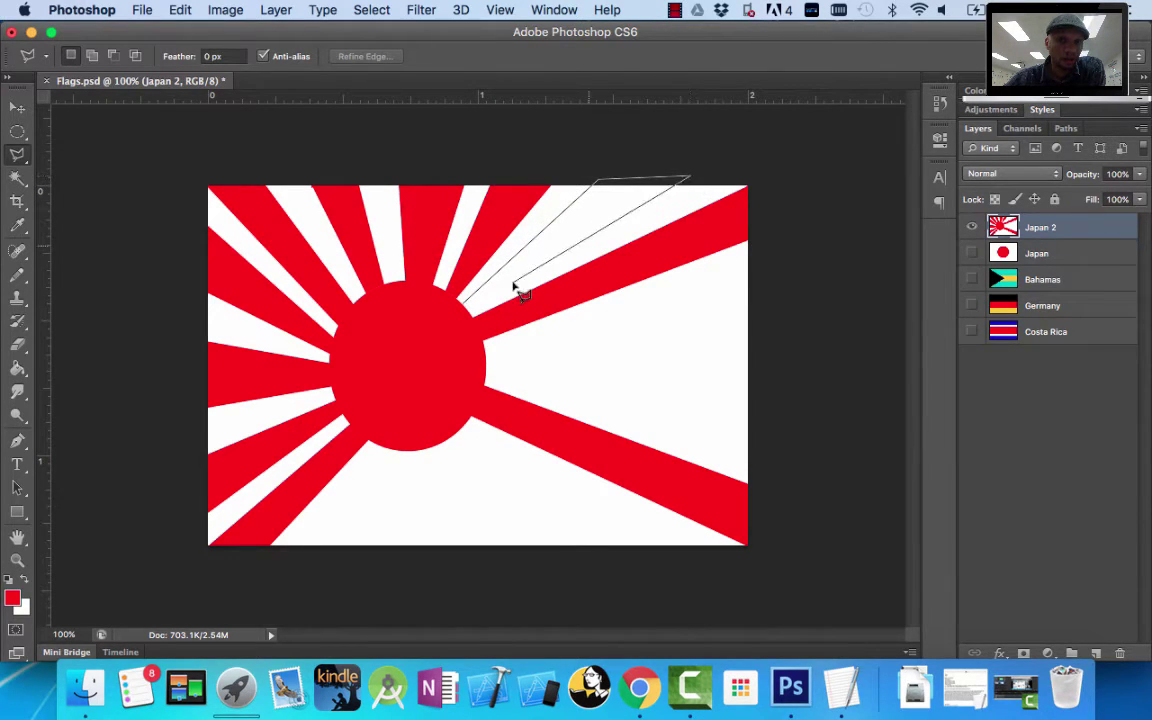
{"action": "left_click", "coordinate": [469, 312]}
{"action": "left_click", "coordinate": [17, 368]}
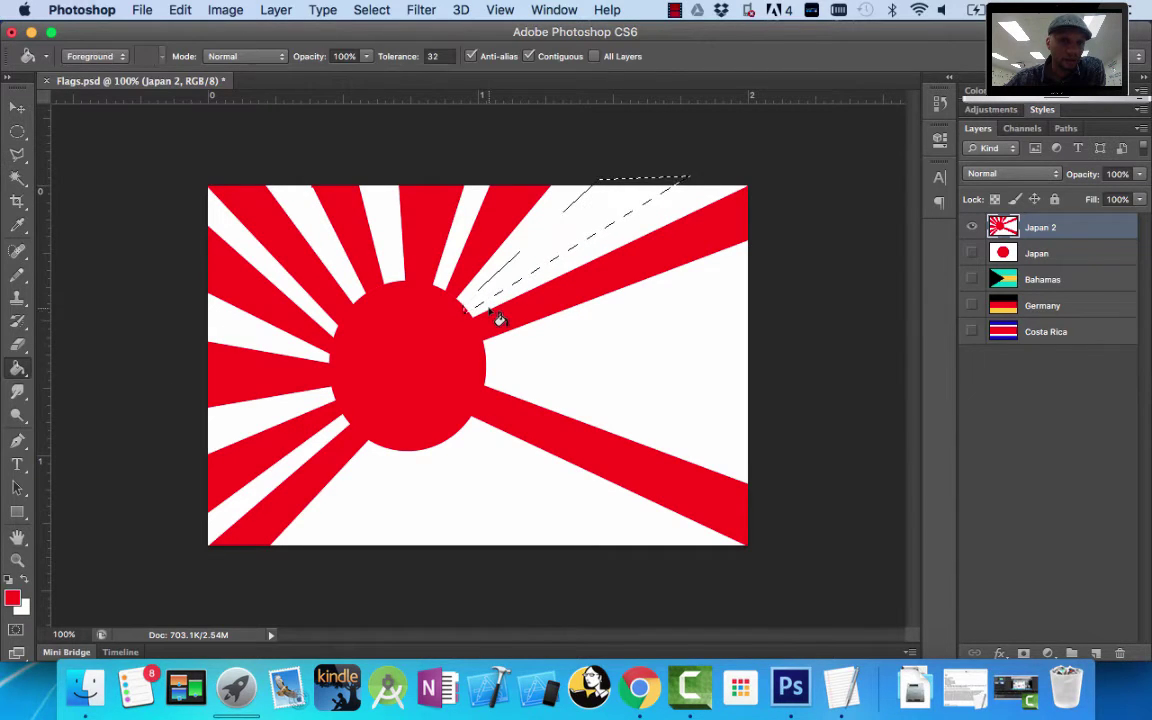
{"action": "left_click", "coordinate": [566, 248]}
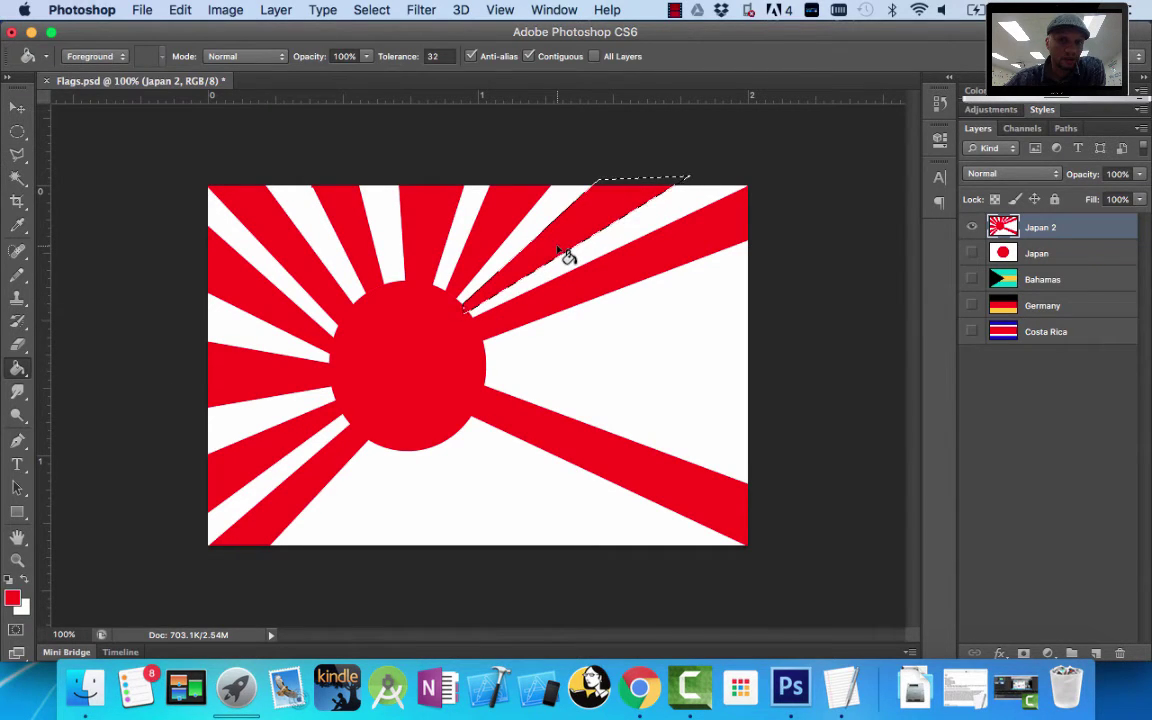
{"action": "left_click", "coordinate": [372, 10]}
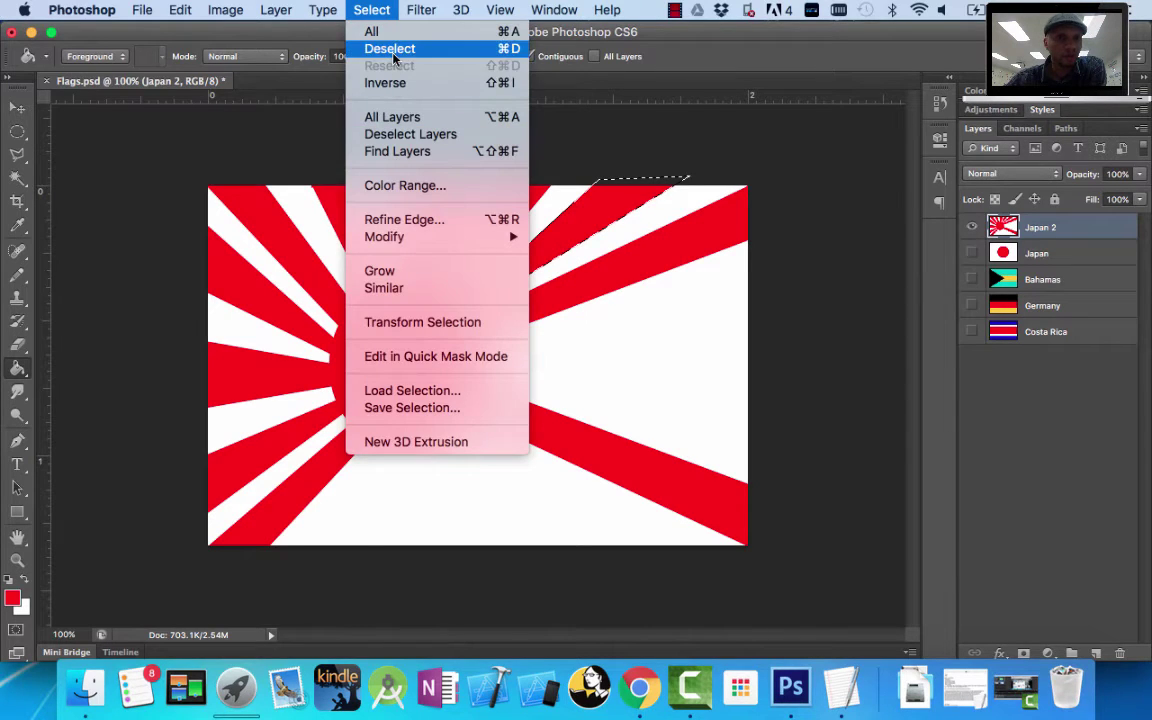
{"action": "left_click", "coordinate": [390, 49]}
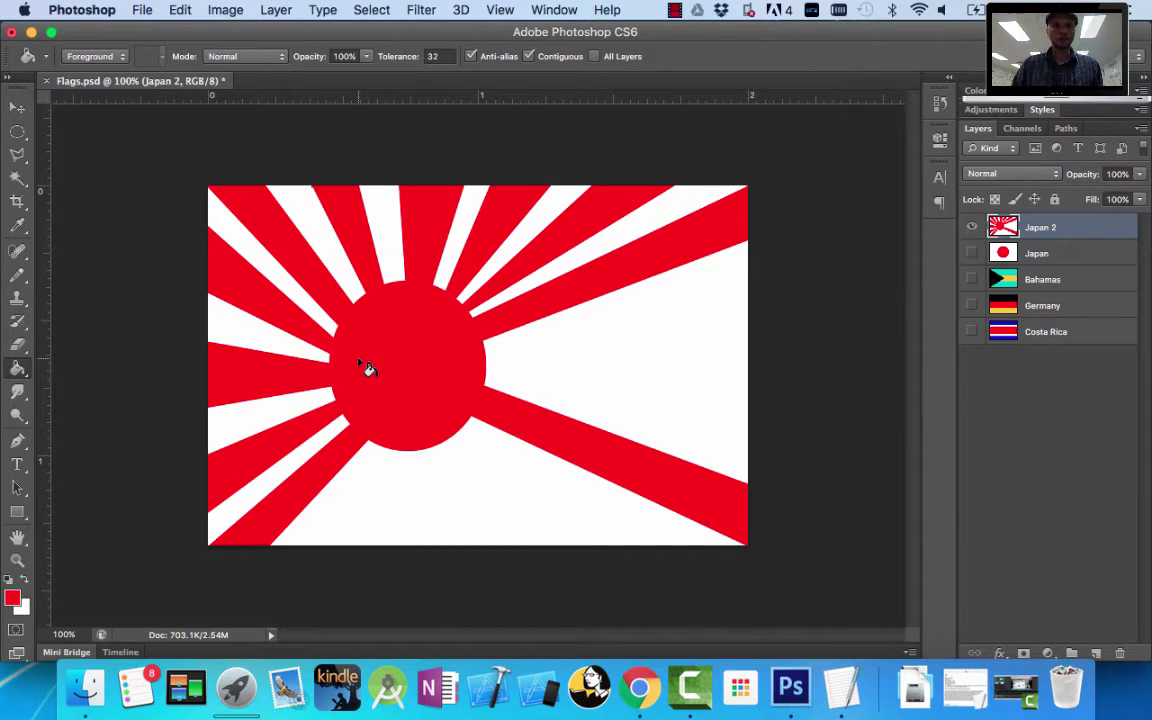
Switch to the Elliptical Marquee Tool and bring up the World Flags PDF
{"action": "left_click", "coordinate": [17, 133]}
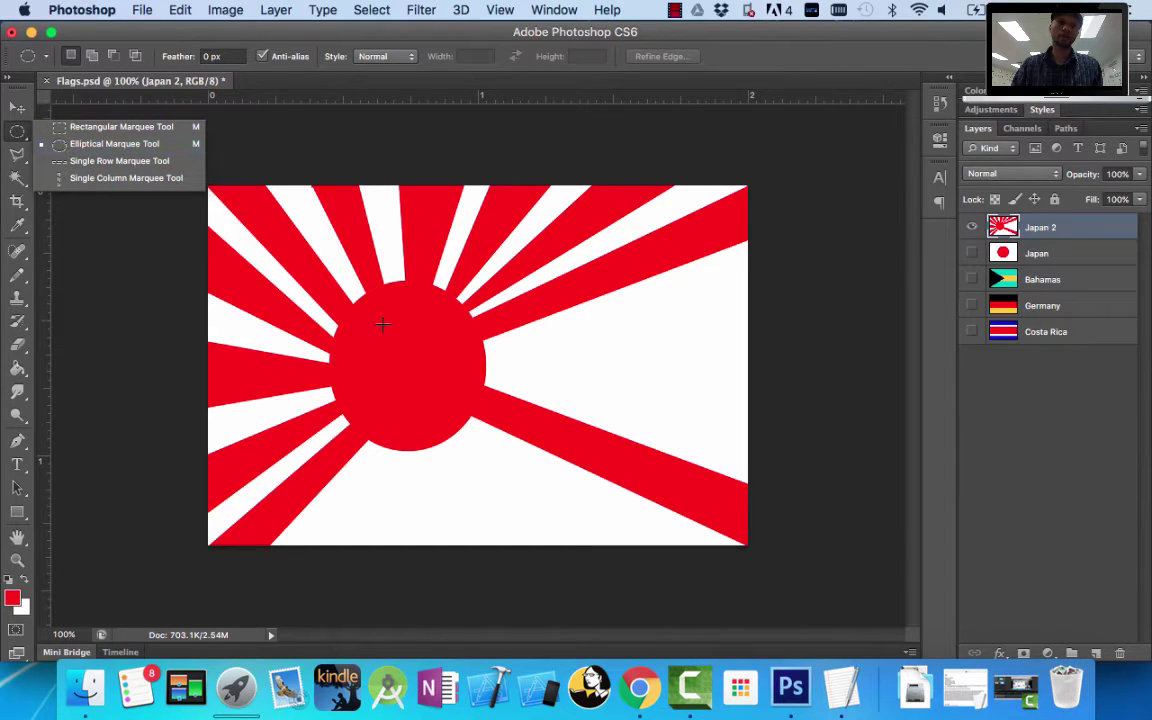
{"action": "left_click", "coordinate": [125, 301]}
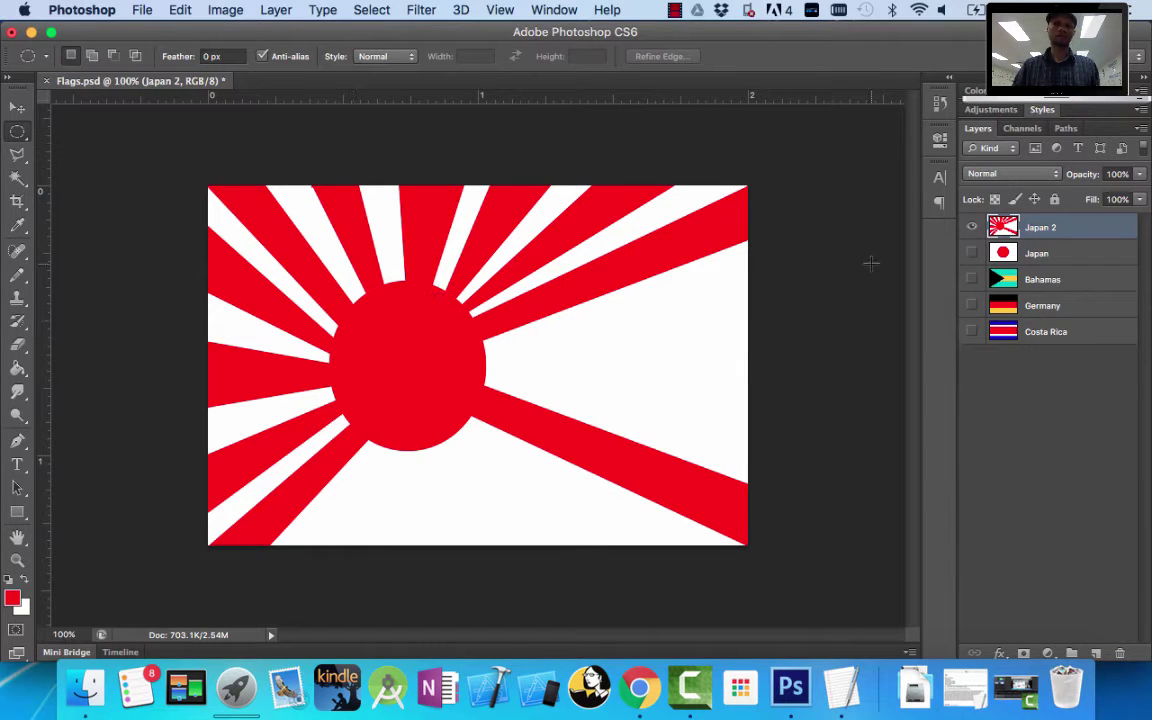
{"action": "left_click", "coordinate": [640, 686]}
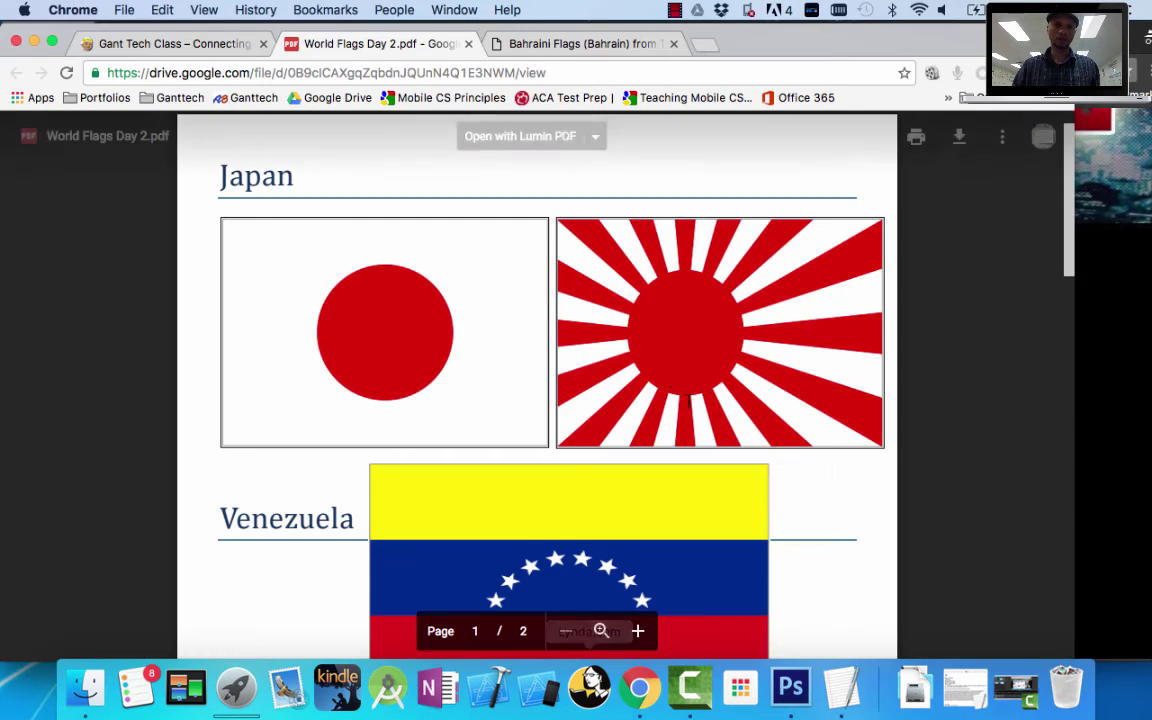
Scroll through the World Flags Day 2 PDF to study the Venezuela flag
{"action": "scroll", "coordinate": [716, 421], "scroll_direction": "down", "scroll_amount": 10}
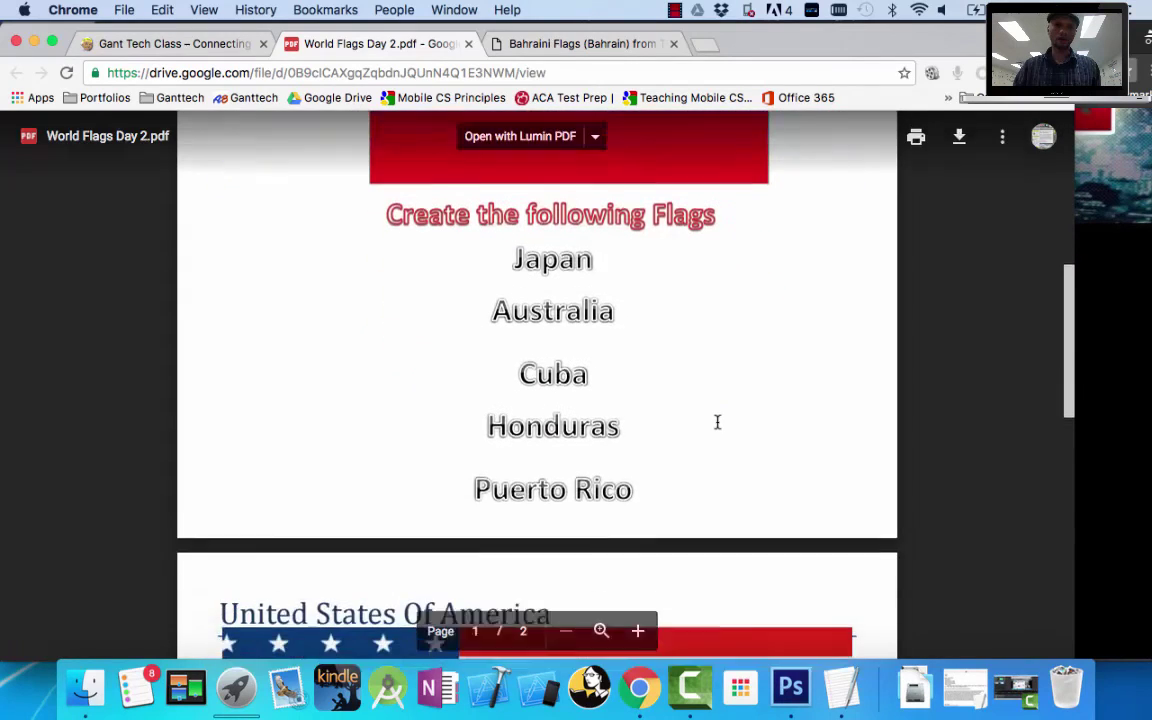
{"action": "scroll", "coordinate": [508, 358], "scroll_direction": "up", "scroll_amount": 5}
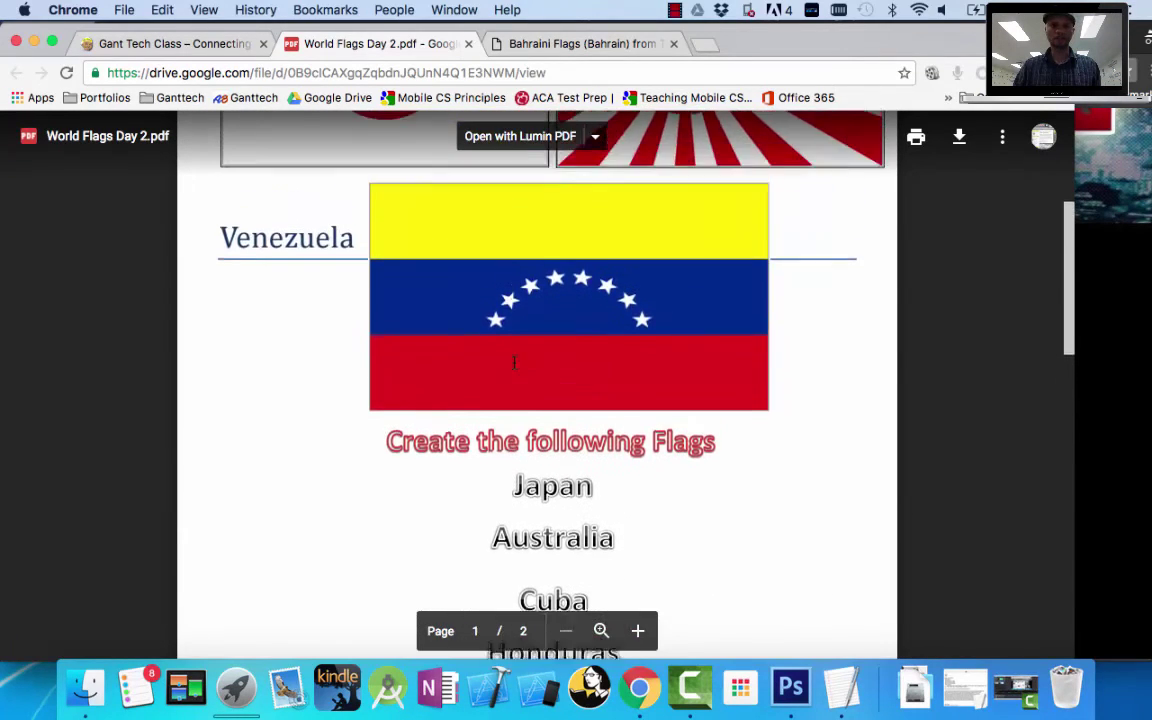
{"action": "scroll", "coordinate": [514, 360], "scroll_direction": "up", "scroll_amount": 5}
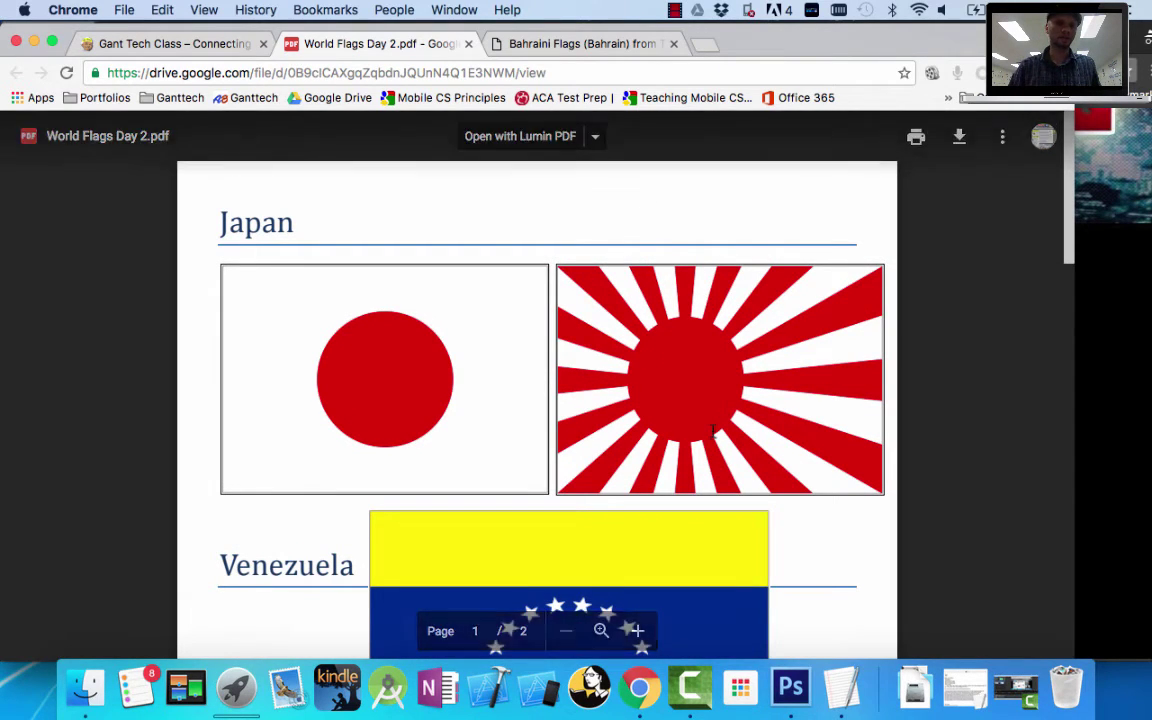
{"action": "scroll", "coordinate": [591, 450], "scroll_direction": "down", "scroll_amount": 4}
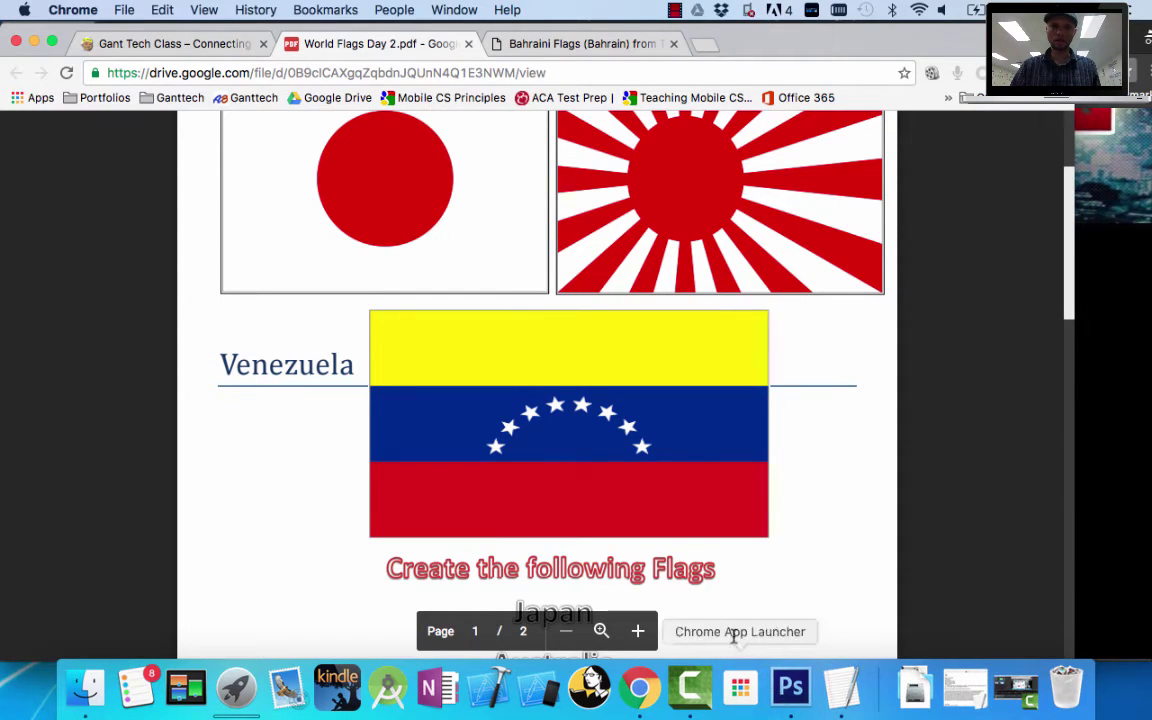
{"action": "scroll", "coordinate": [620, 476], "scroll_direction": "down", "scroll_amount": 15}
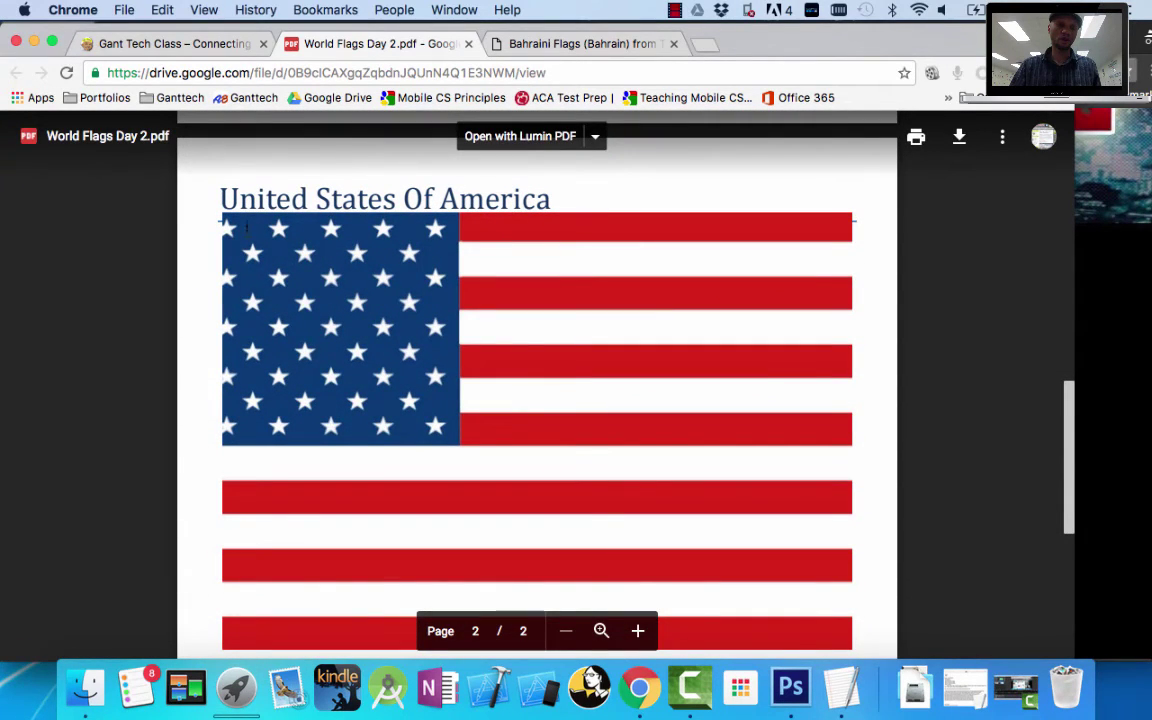
{"action": "scroll", "coordinate": [325, 341], "scroll_direction": "up", "scroll_amount": 5}
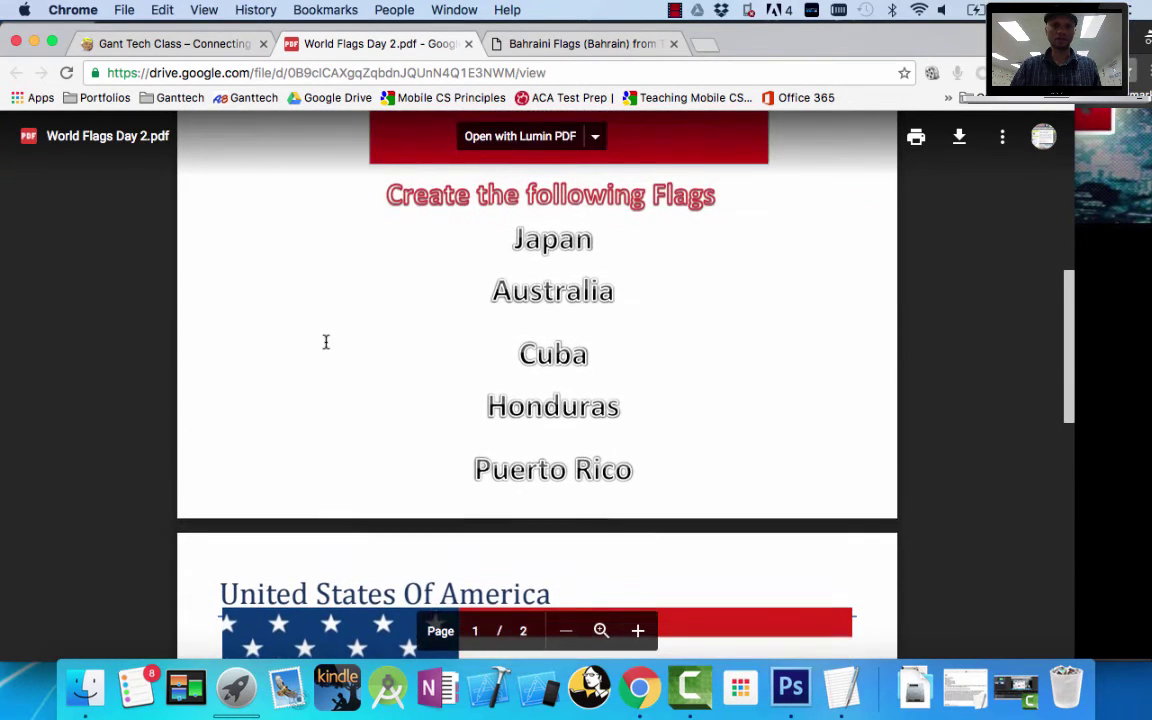
{"action": "scroll", "coordinate": [539, 481], "scroll_direction": "up", "scroll_amount": 3}
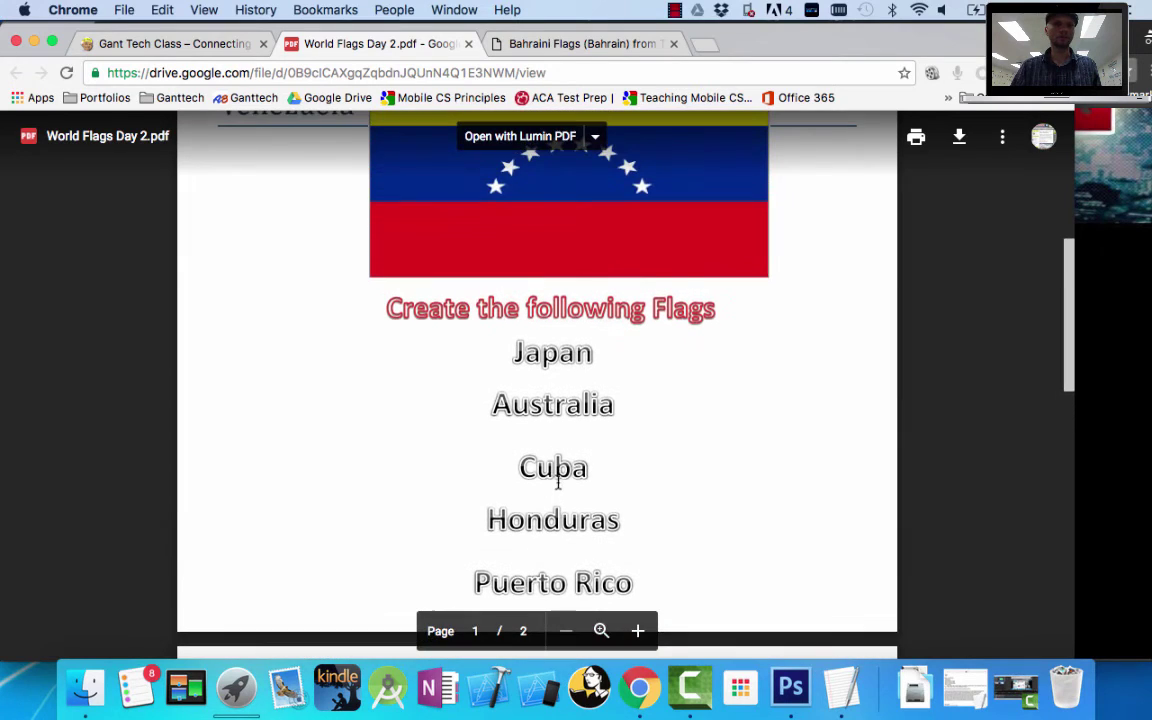
{"action": "scroll", "coordinate": [549, 479], "scroll_direction": "up", "scroll_amount": 2}
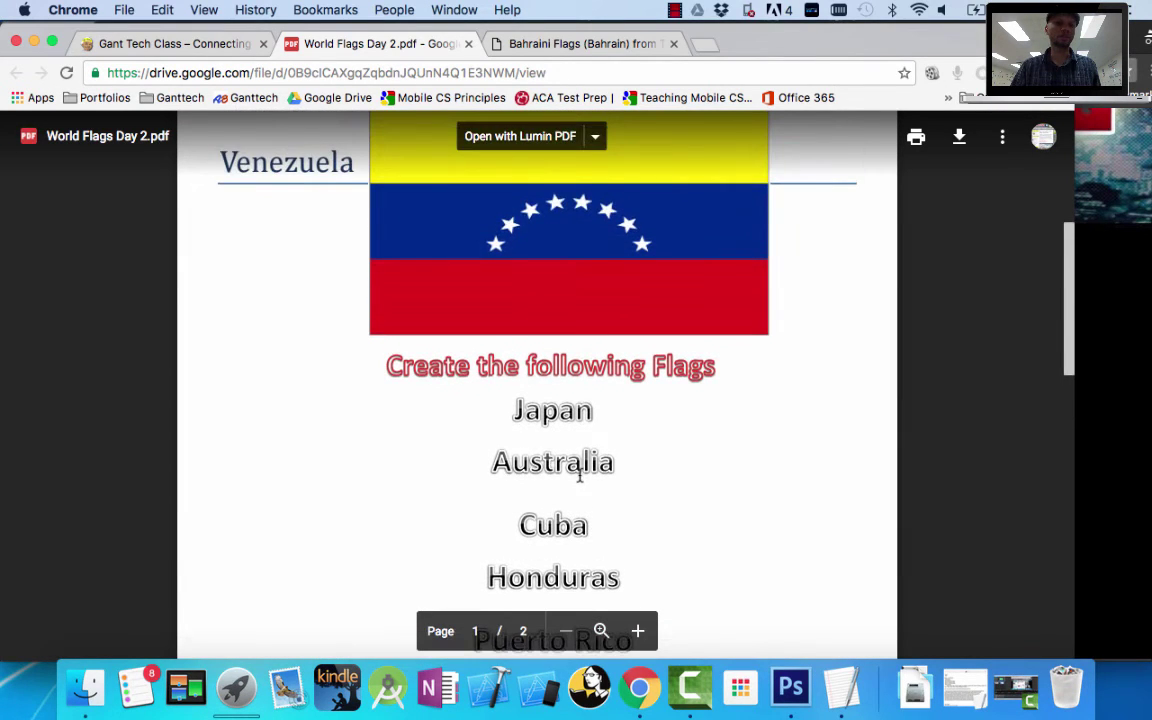
{"action": "scroll", "coordinate": [579, 477], "scroll_direction": "up", "scroll_amount": 5}
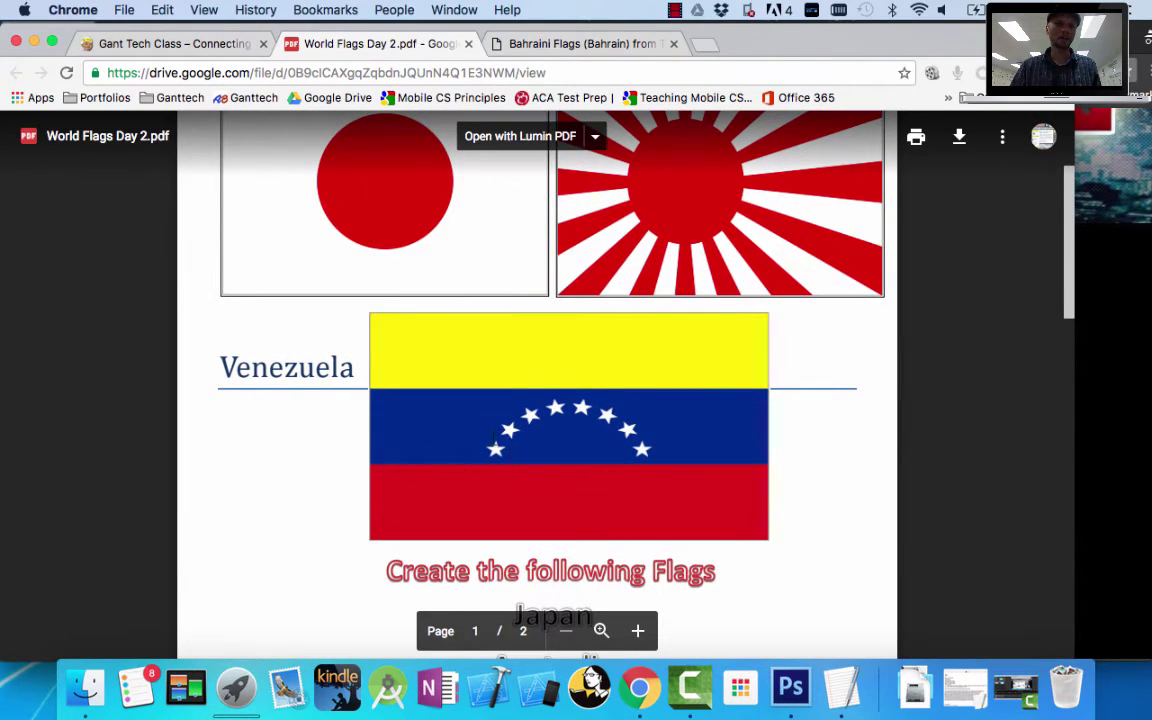
Hide the Japan 2 layer and add a new empty layer named 'Venezuela'
{"action": "left_click", "coordinate": [790, 686]}
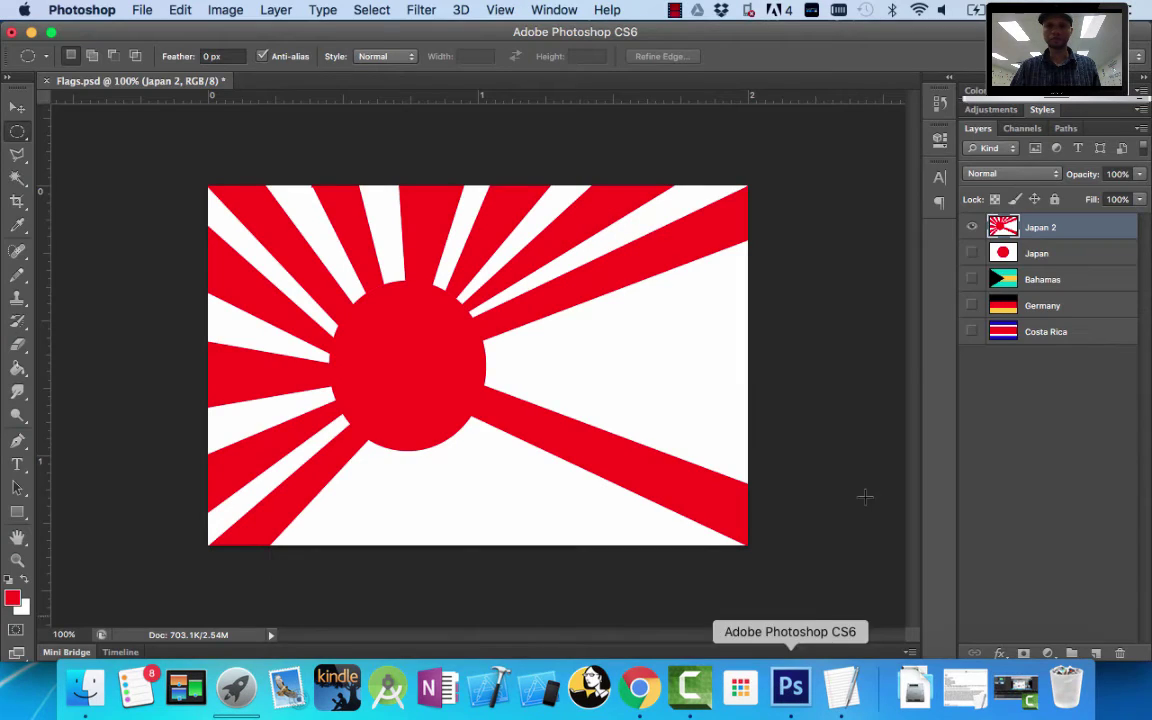
{"action": "left_click", "coordinate": [971, 229]}
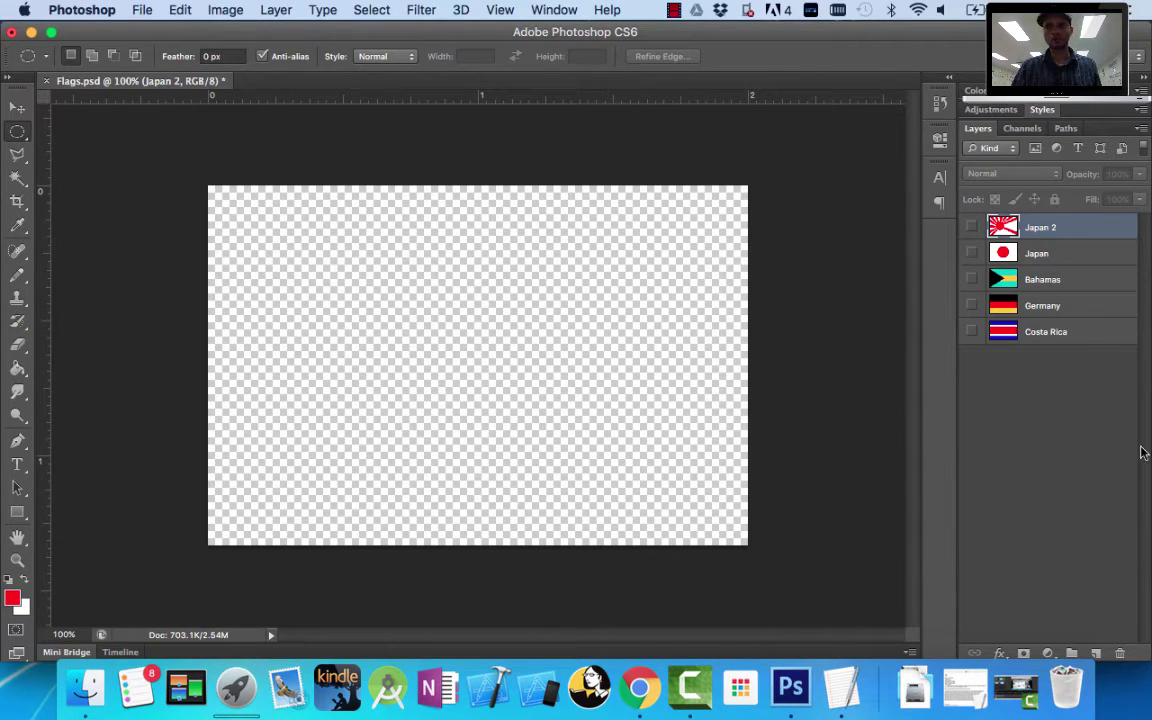
{"action": "left_click", "coordinate": [1096, 653]}
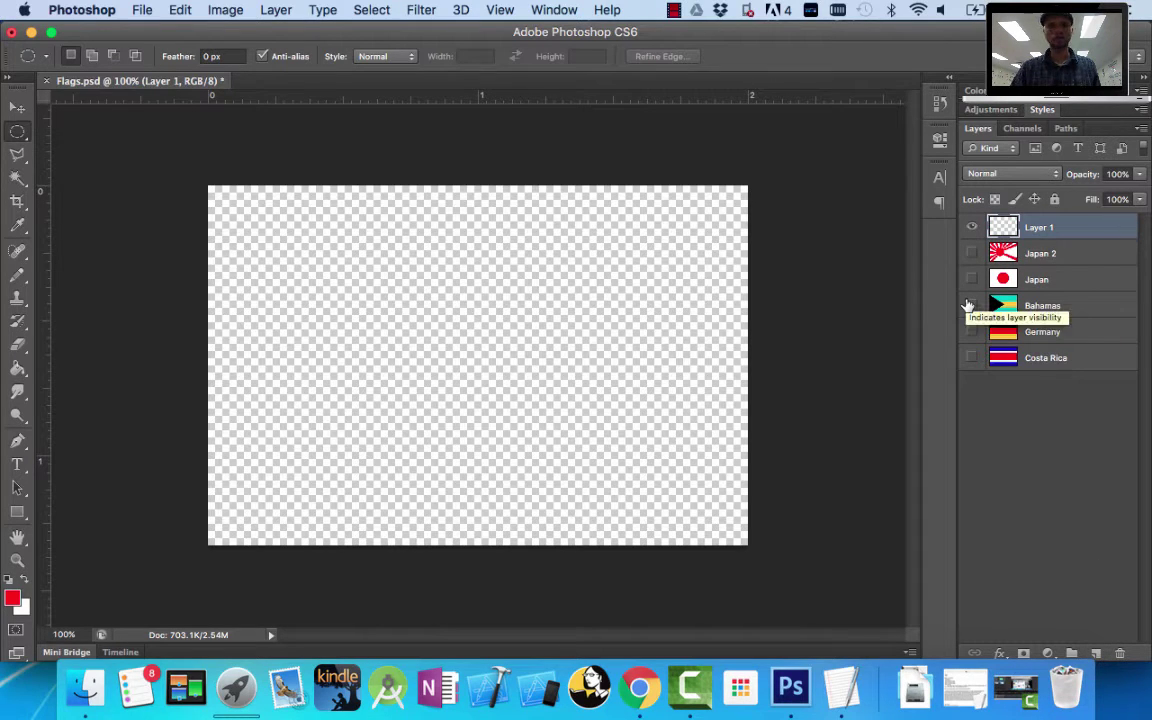
{"action": "double_click", "coordinate": [1036, 230]}
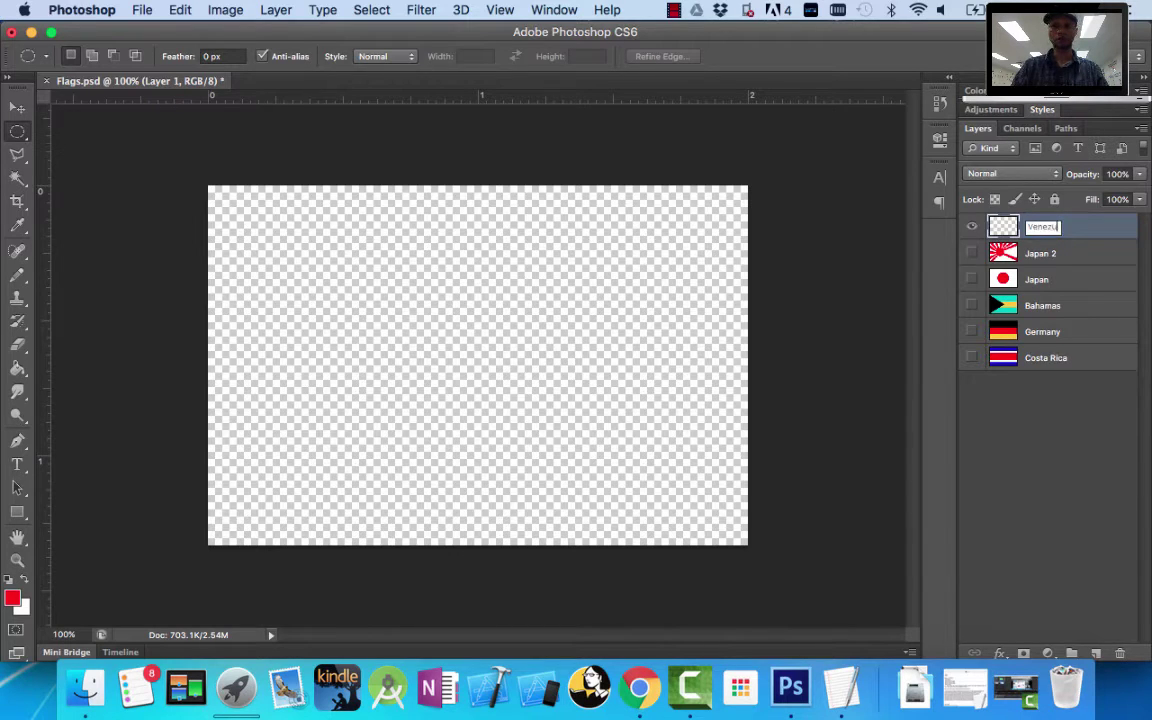
{"action": "key", "text": "Return"}
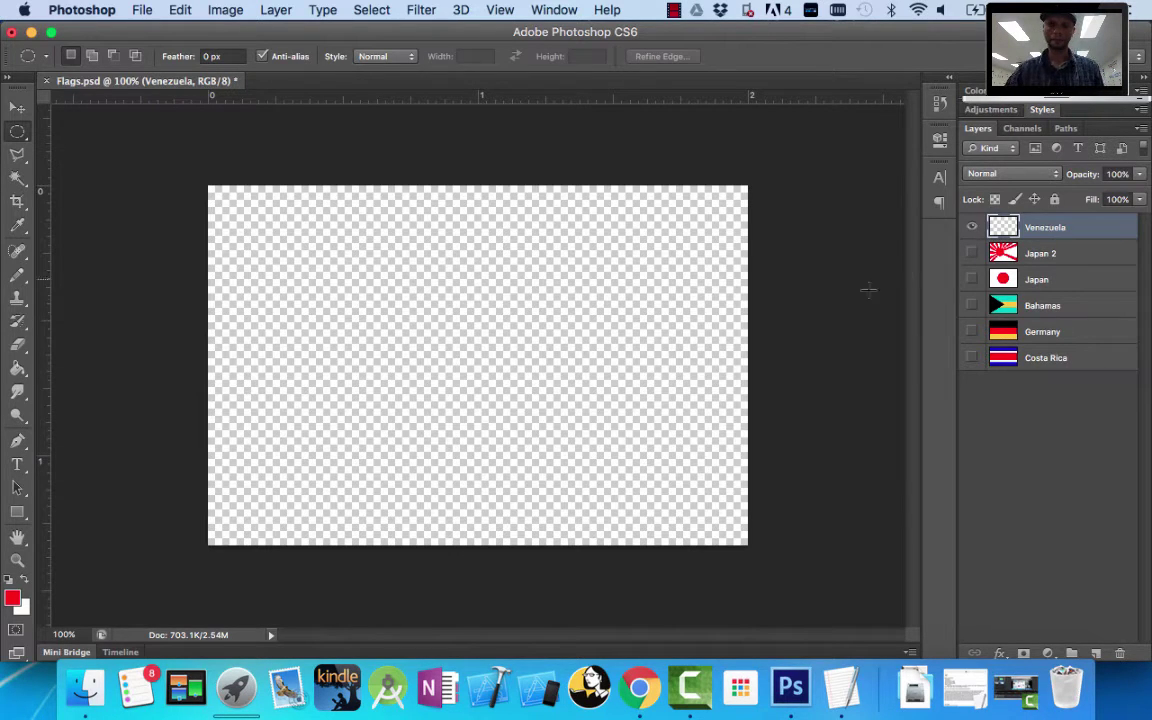
{"action": "left_click", "coordinate": [640, 688]}
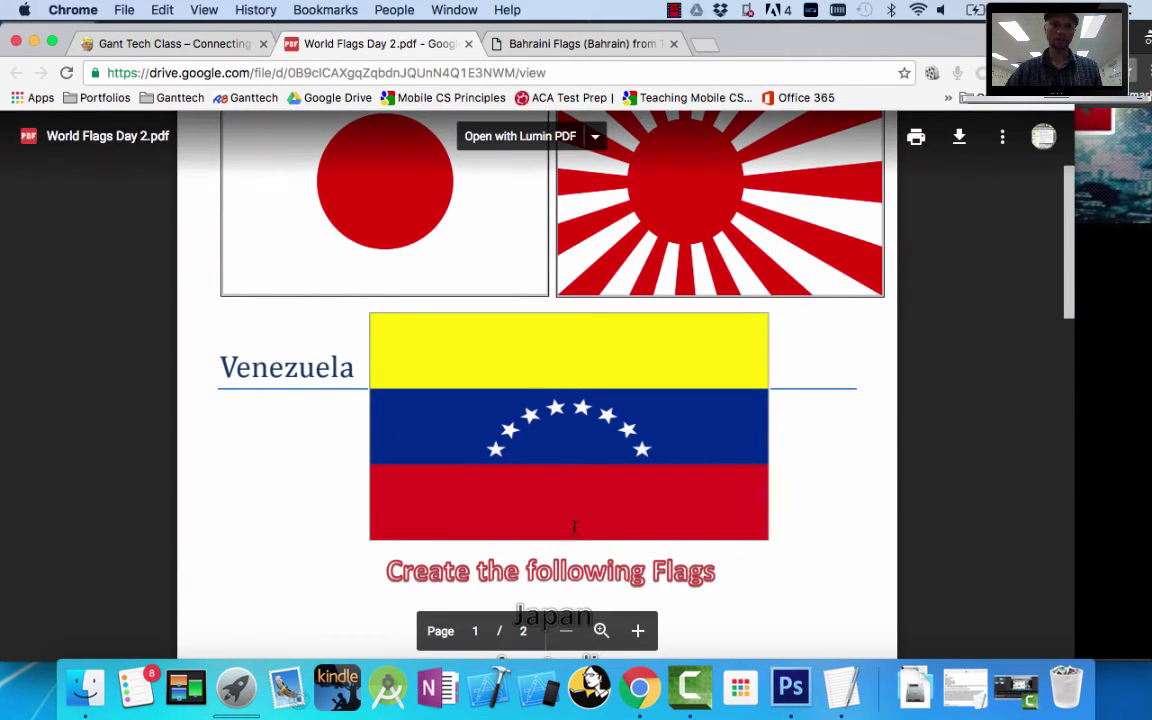
Make a rectangular selection covering the top third of the canvas
{"action": "left_click", "coordinate": [790, 688]}
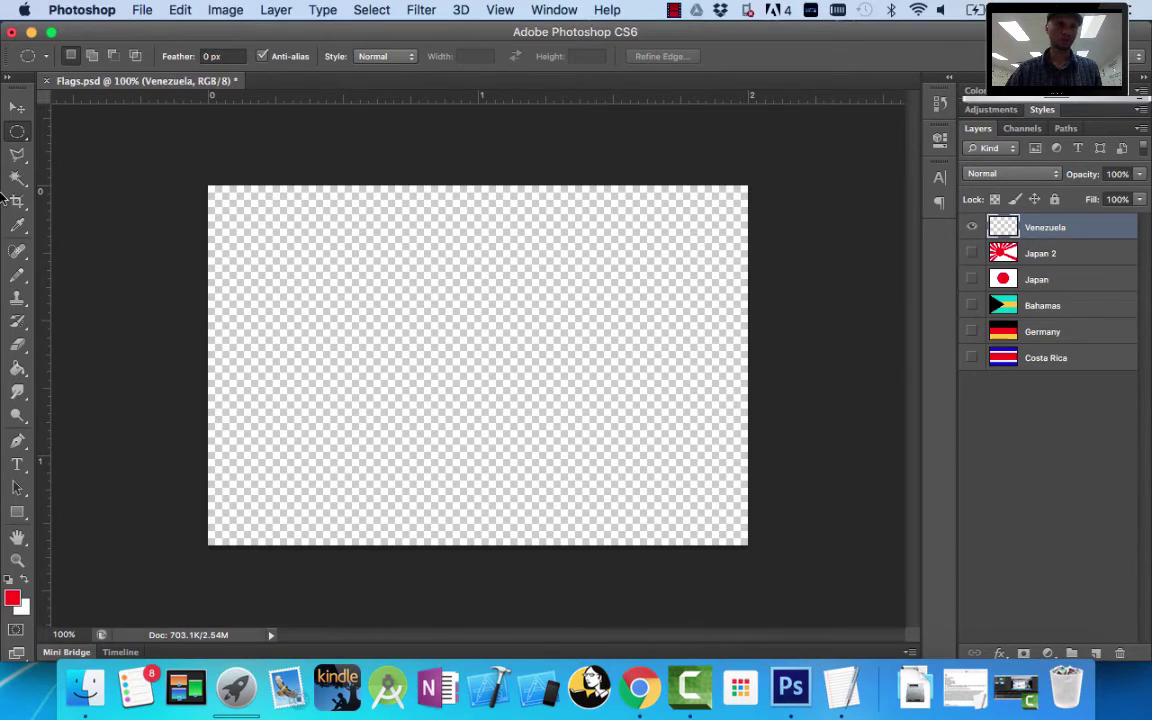
{"action": "left_click", "coordinate": [22, 138]}
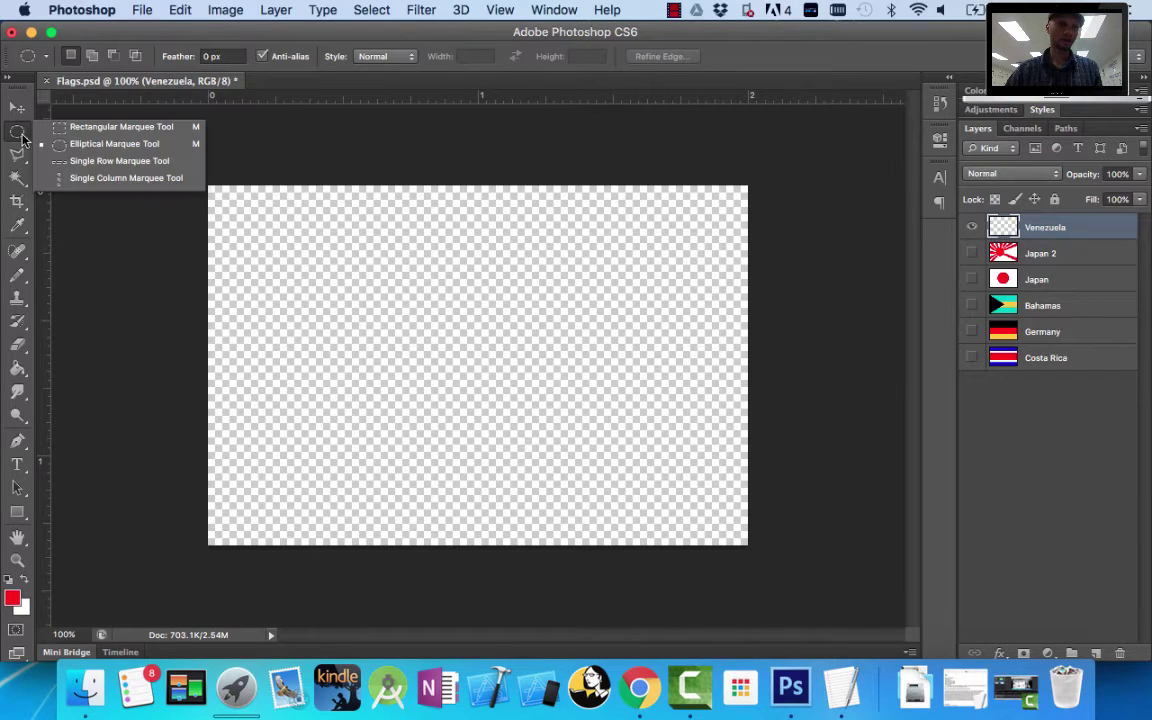
{"action": "left_click", "coordinate": [72, 127]}
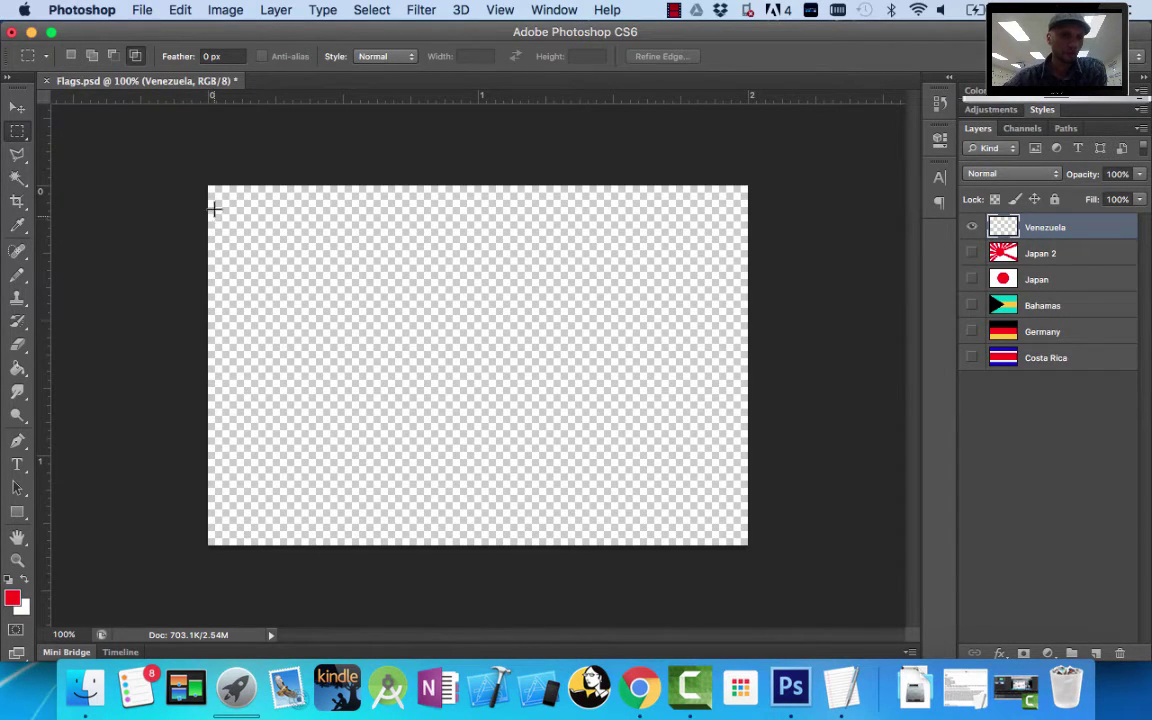
{"action": "left_click_drag", "start_coordinate": [201, 171], "coordinate": [771, 318]}
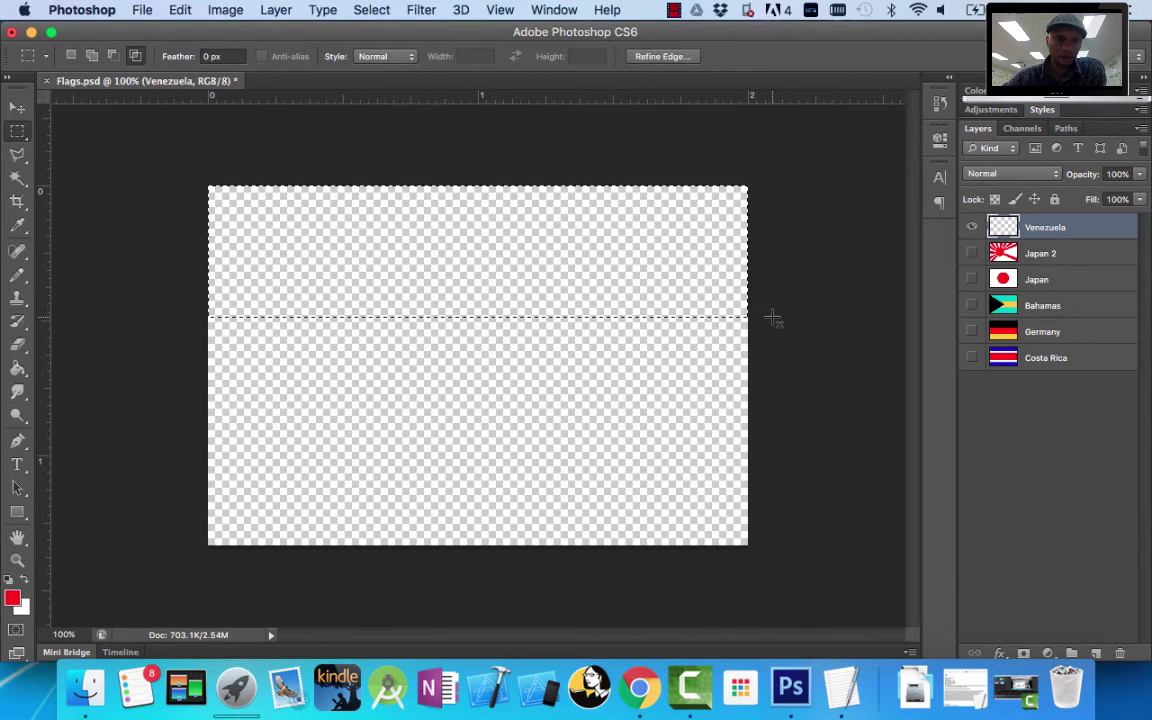
{"action": "left_click", "coordinate": [638, 688]}
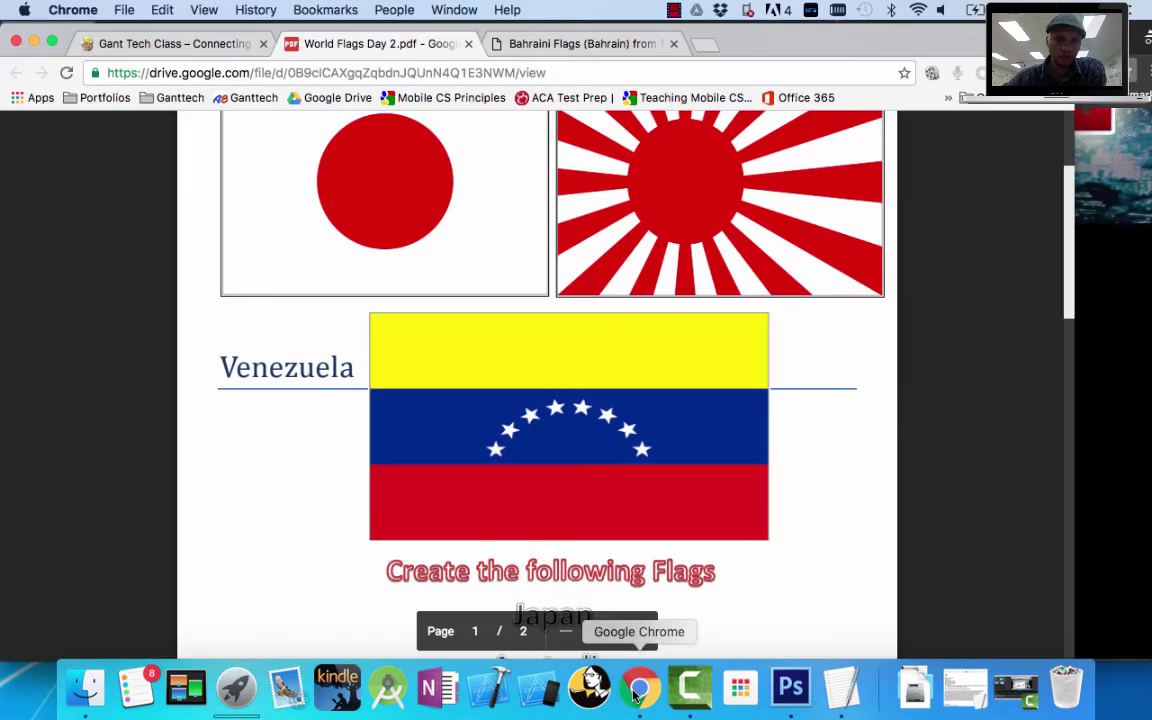
{"action": "left_click", "coordinate": [790, 688]}
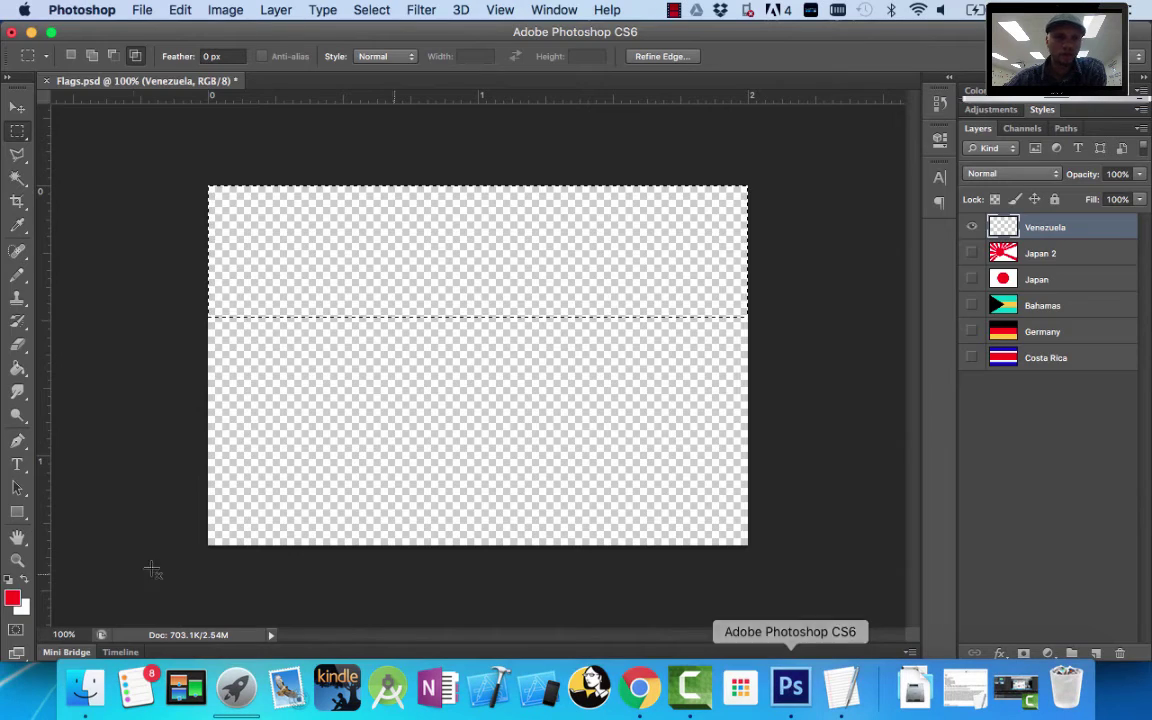
Set the foreground colour to bright yellow and fill the top stripe with it
{"action": "left_click", "coordinate": [25, 581]}
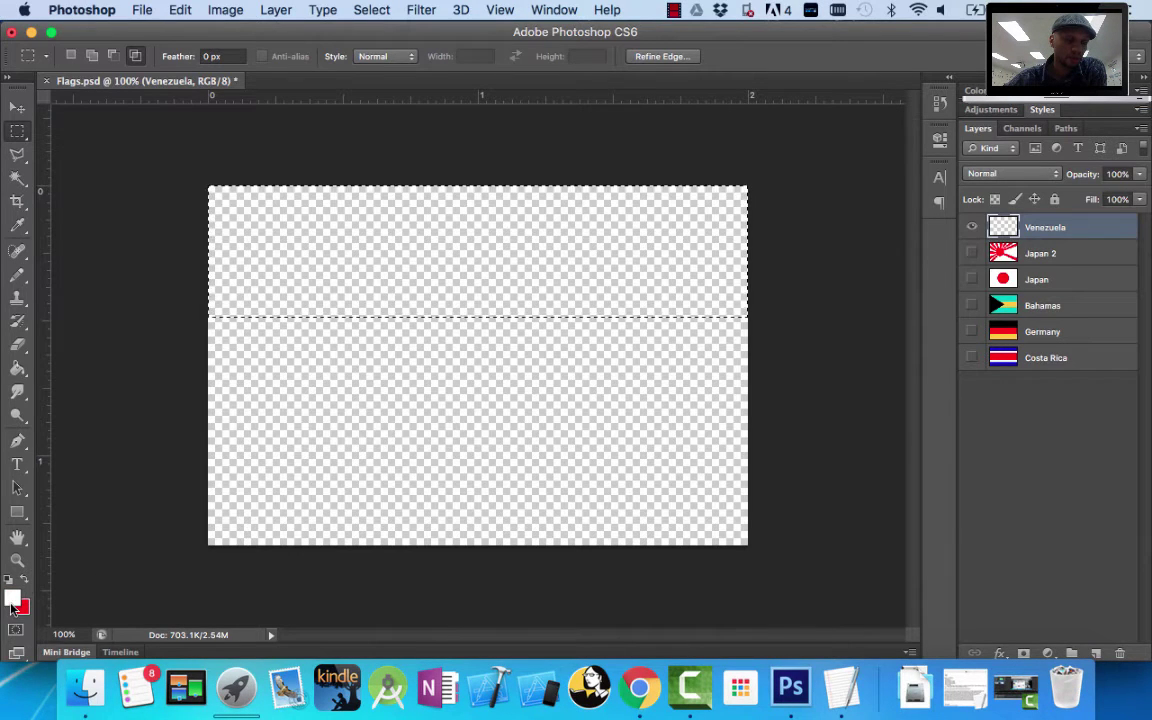
{"action": "left_click", "coordinate": [13, 598]}
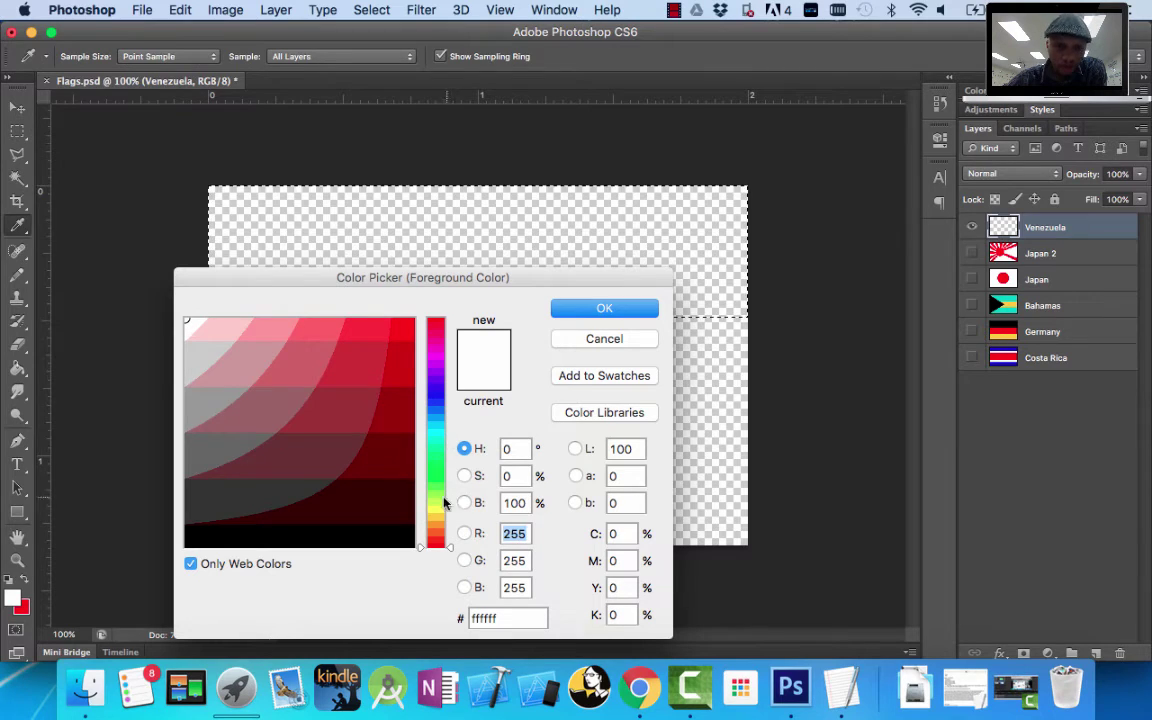
{"action": "left_click", "coordinate": [437, 508]}
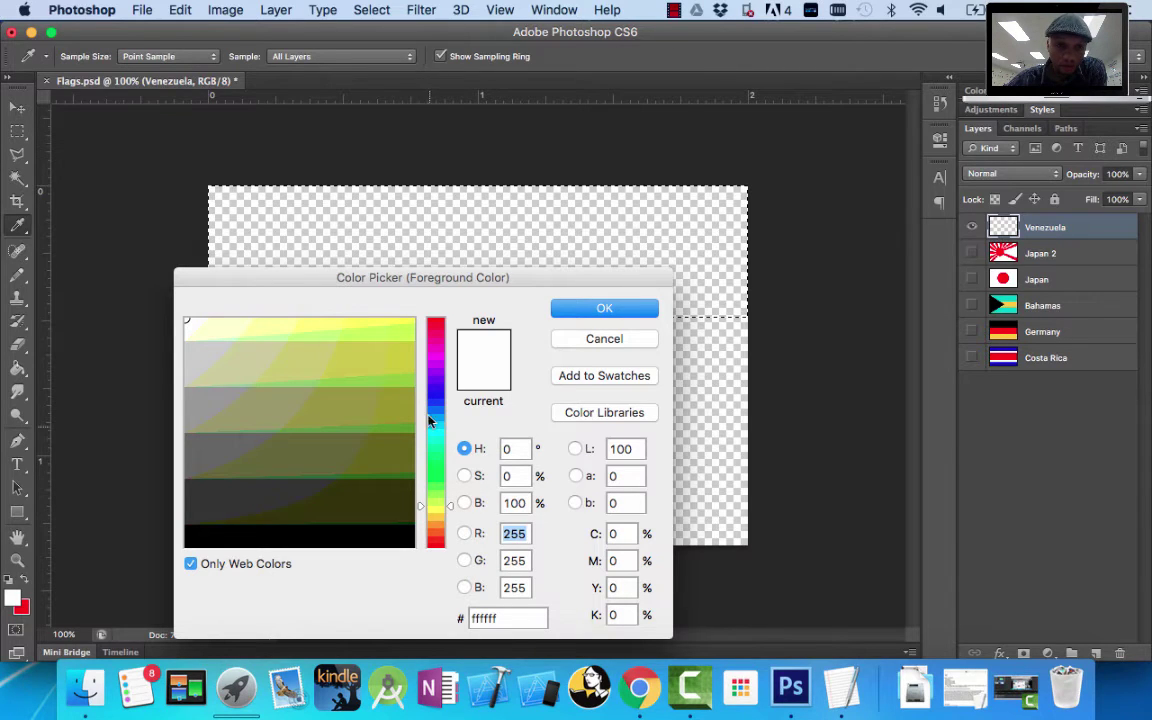
{"action": "left_click", "coordinate": [407, 318]}
{"action": "left_click", "coordinate": [560, 314]}
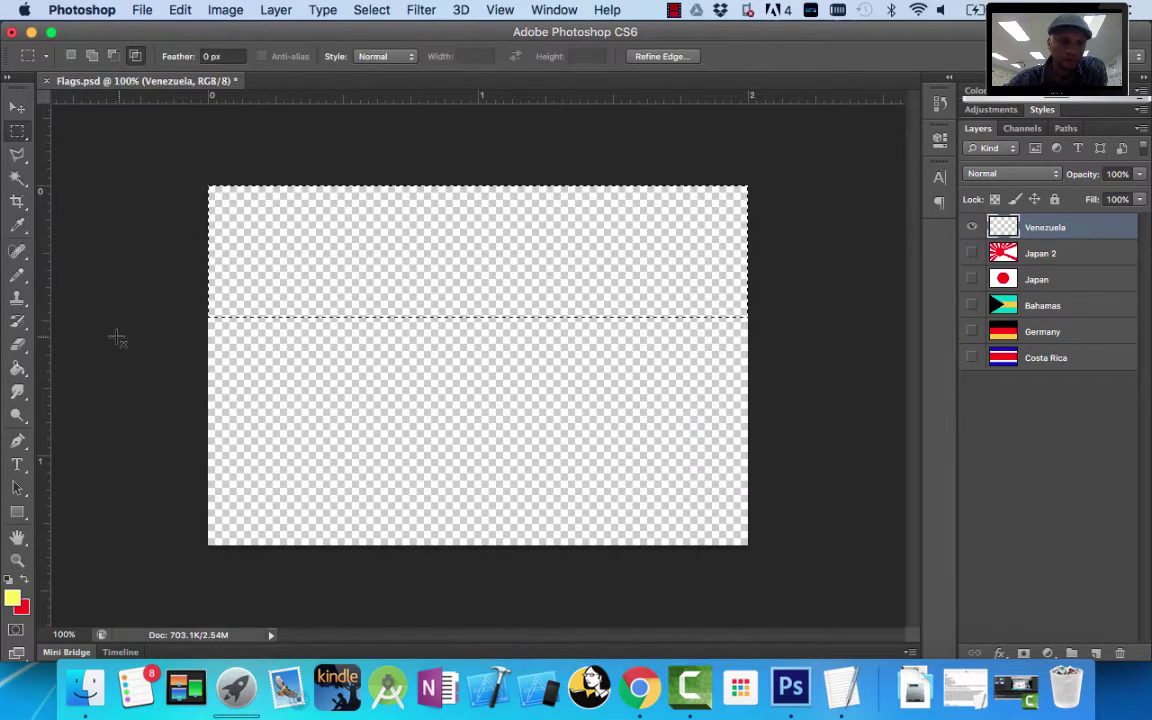
{"action": "left_click", "coordinate": [19, 370]}
{"action": "left_click", "coordinate": [312, 283]}
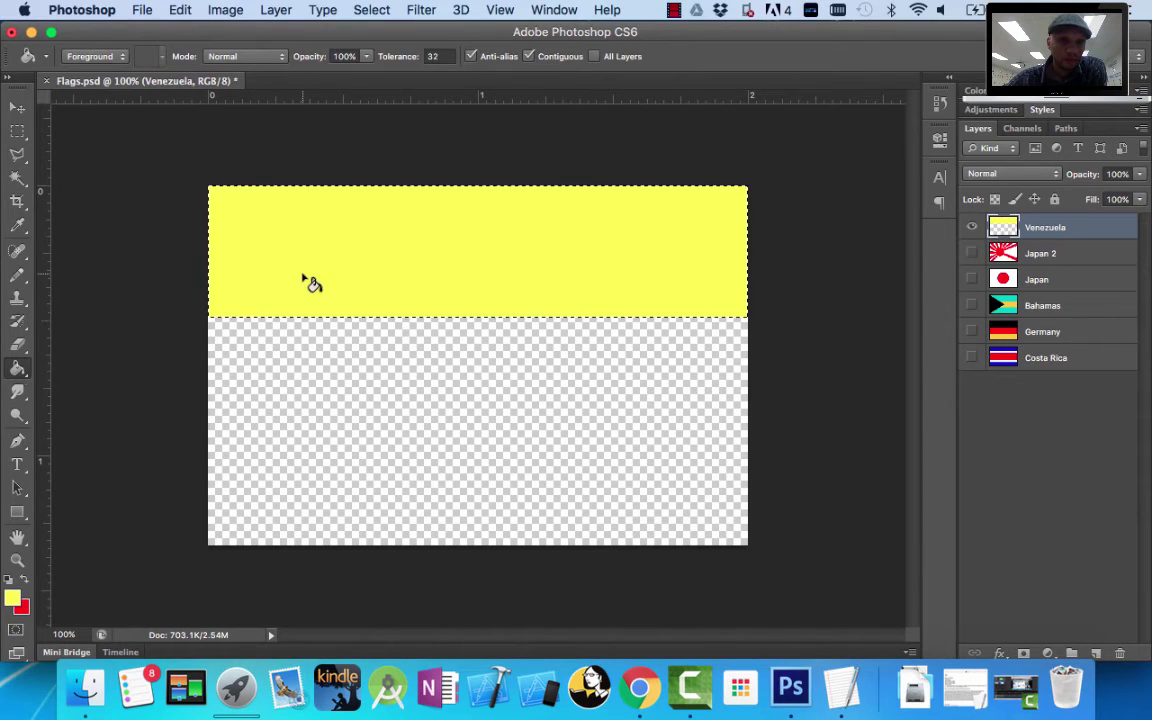
{"action": "left_click", "coordinate": [641, 670]}
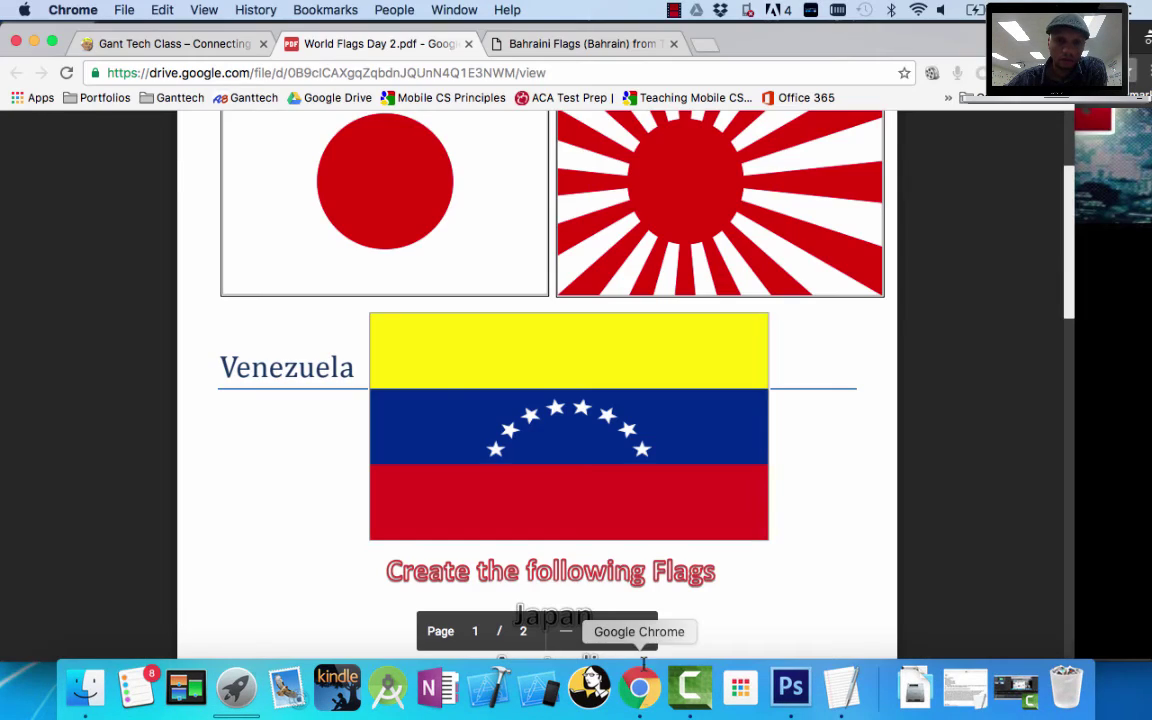
Stop the Camtasia recording so the DM1-Flags 2 Lasso clip lands in the media bin, then pause the recorder
{"action": "left_click", "coordinate": [792, 690]}
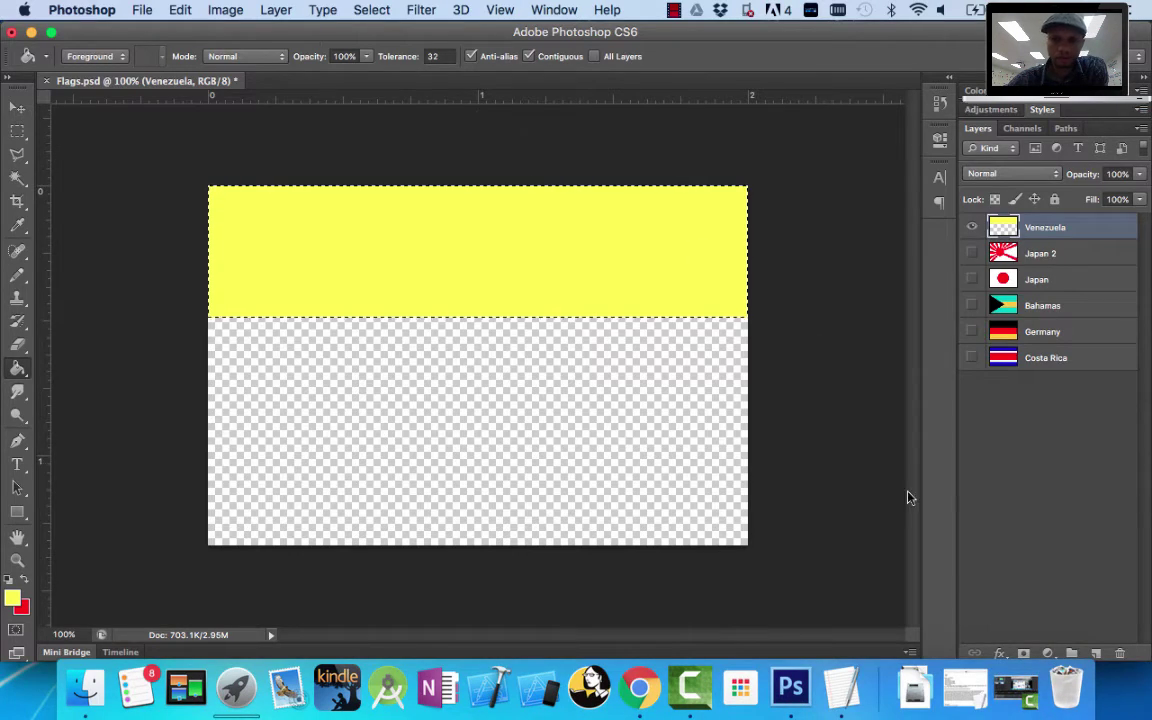
{"action": "left_click", "coordinate": [1008, 668]}
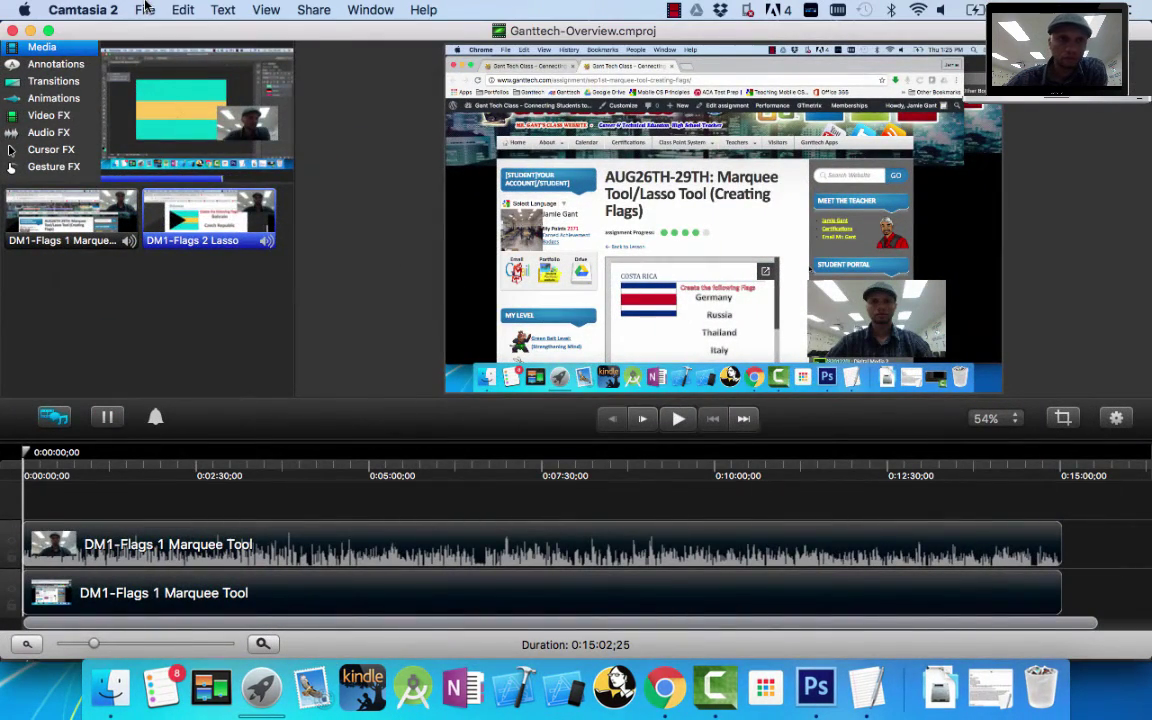
{"action": "left_click", "coordinate": [146, 9]}
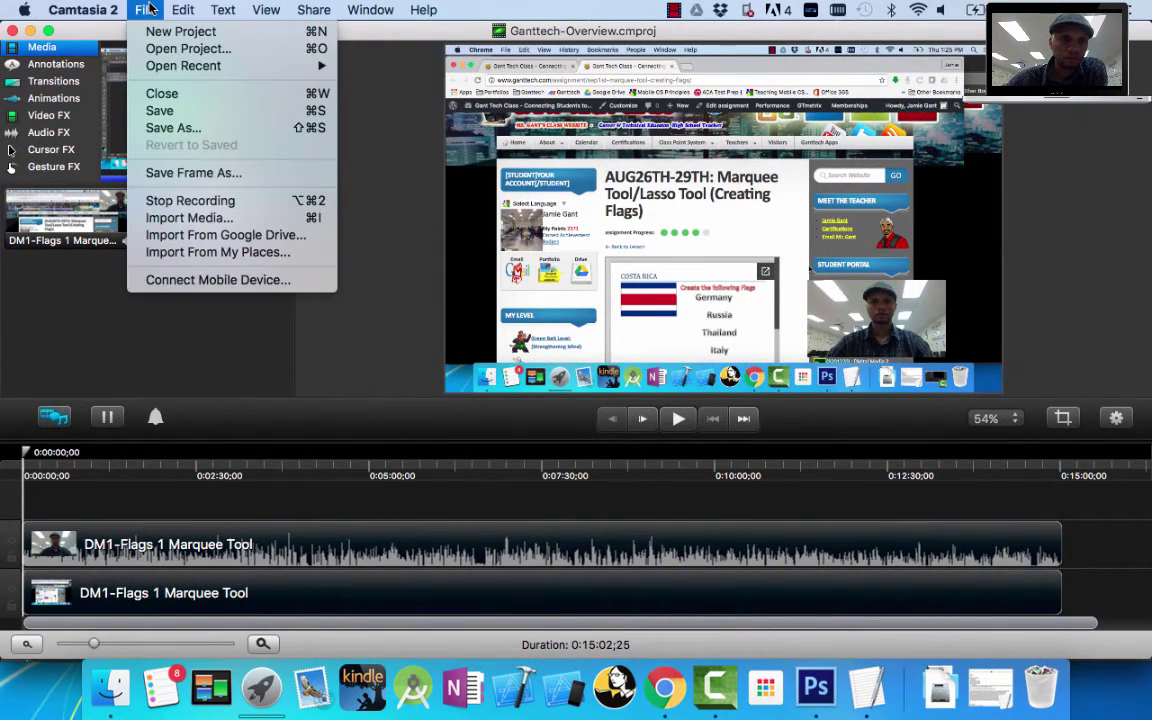
{"action": "left_click", "coordinate": [190, 201]}
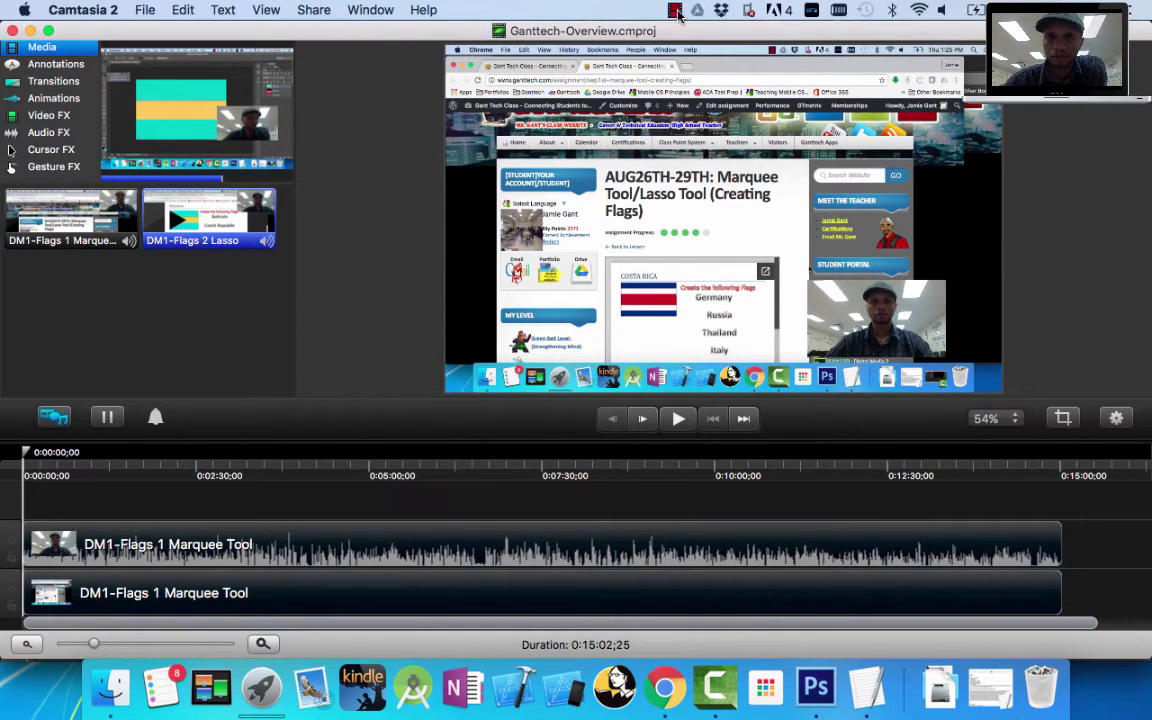
{"action": "left_click", "coordinate": [676, 12]}
{"action": "left_click", "coordinate": [628, 45]}
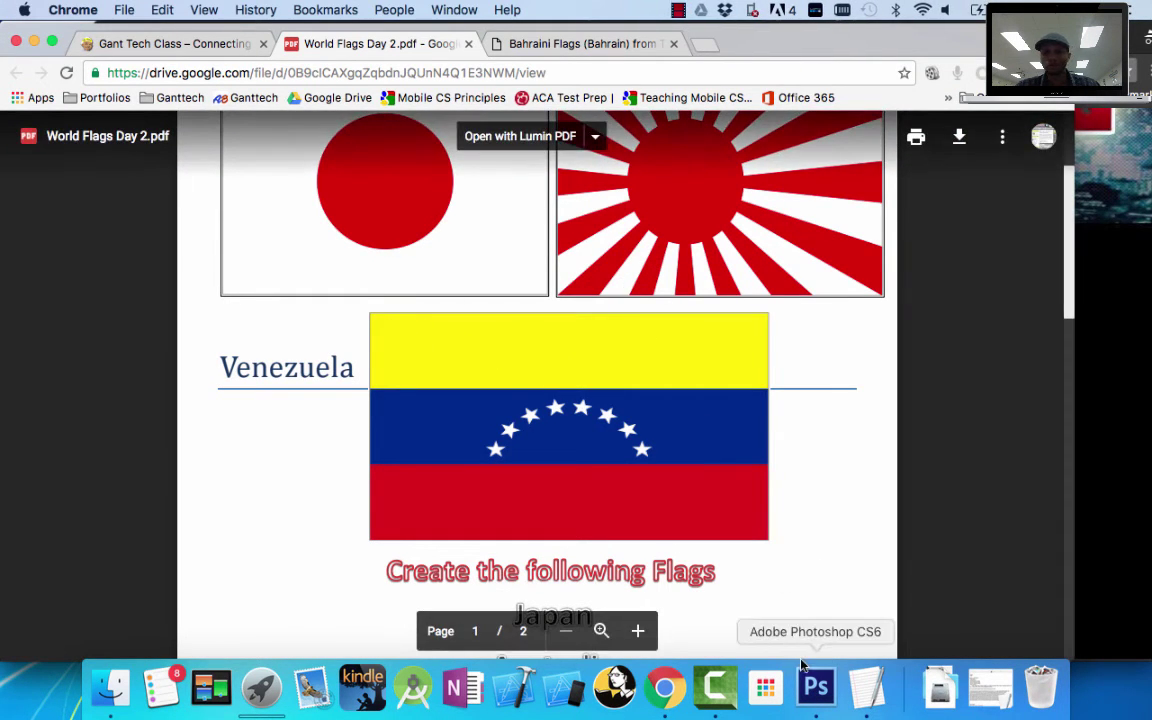
Refill the Venezuela top stripe with the softer yellow #f4f231 using the Paint Bucket
{"action": "left_click", "coordinate": [817, 688]}
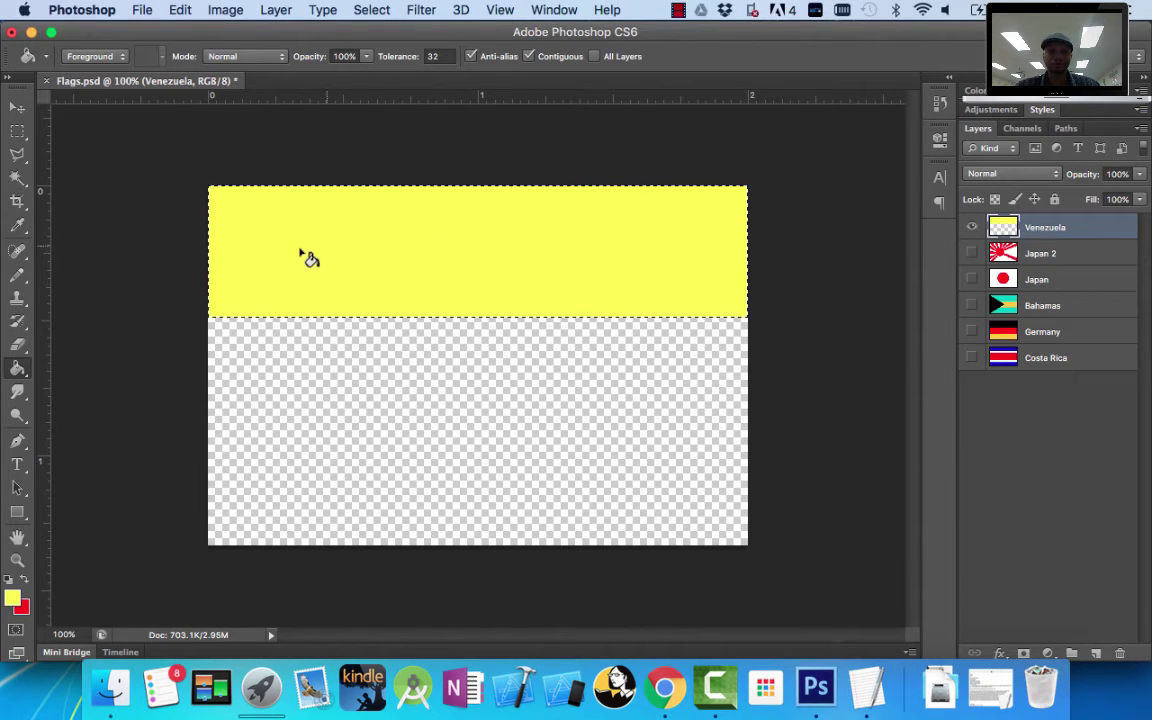
{"action": "left_click", "coordinate": [13, 598]}
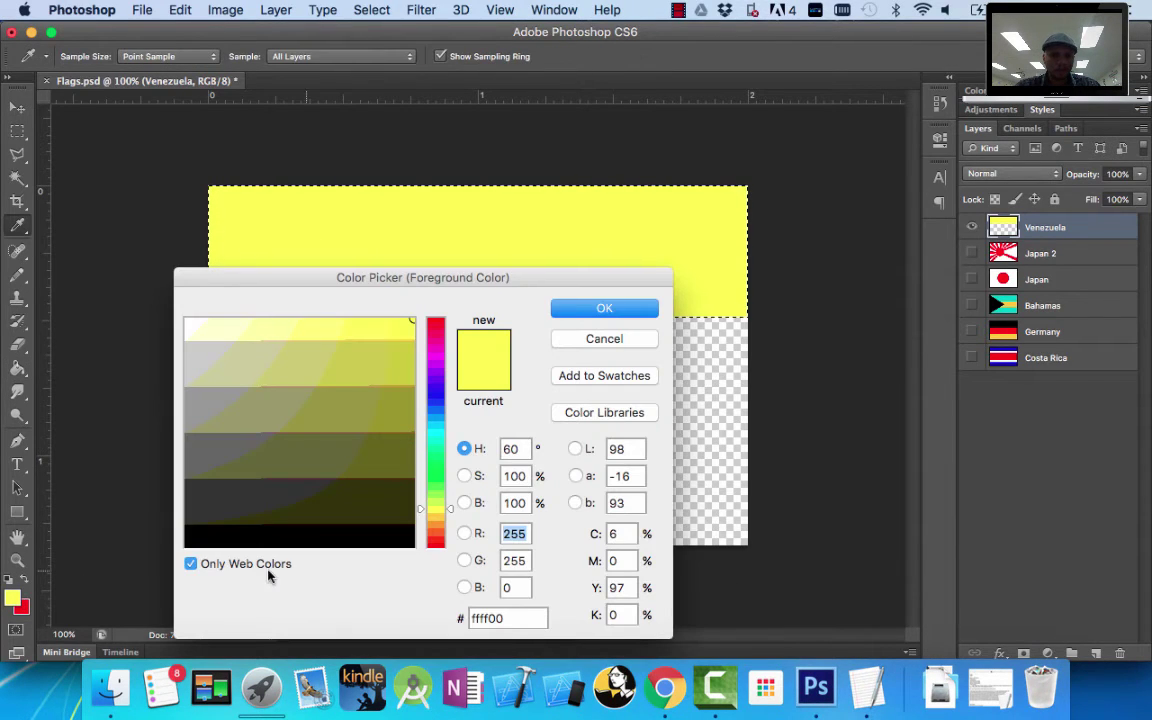
{"action": "left_click", "coordinate": [191, 563]}
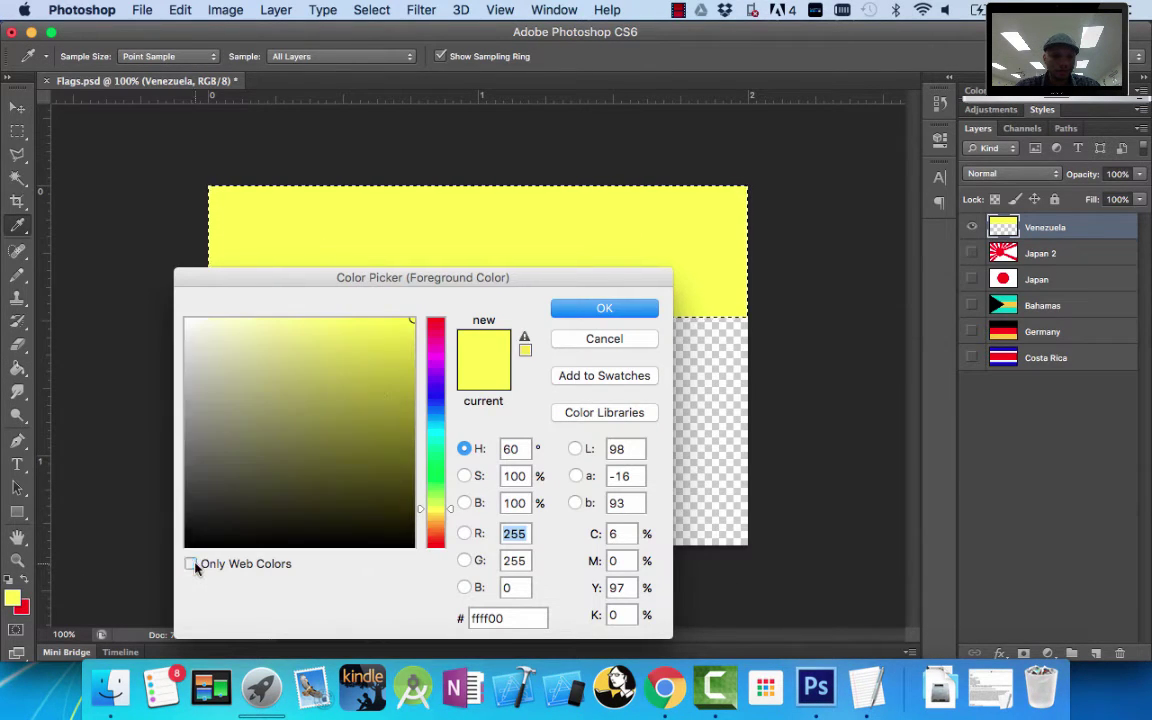
{"action": "left_click", "coordinate": [392, 351]}
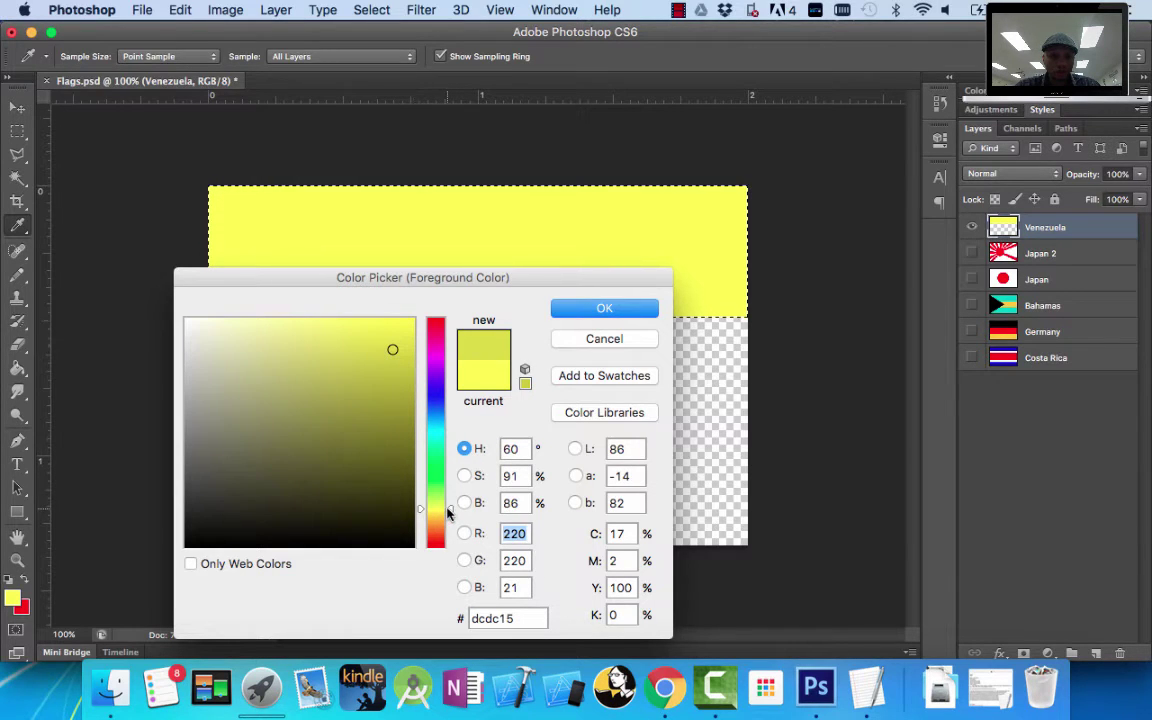
{"action": "mouse_move", "coordinate": [447, 513]}
{"action": "left_mouse_down"}
{"action": "mouse_move", "coordinate": [441, 488]}
{"action": "mouse_move", "coordinate": [436, 510]}
{"action": "left_mouse_up"}
{"action": "left_click", "coordinate": [368, 328]}
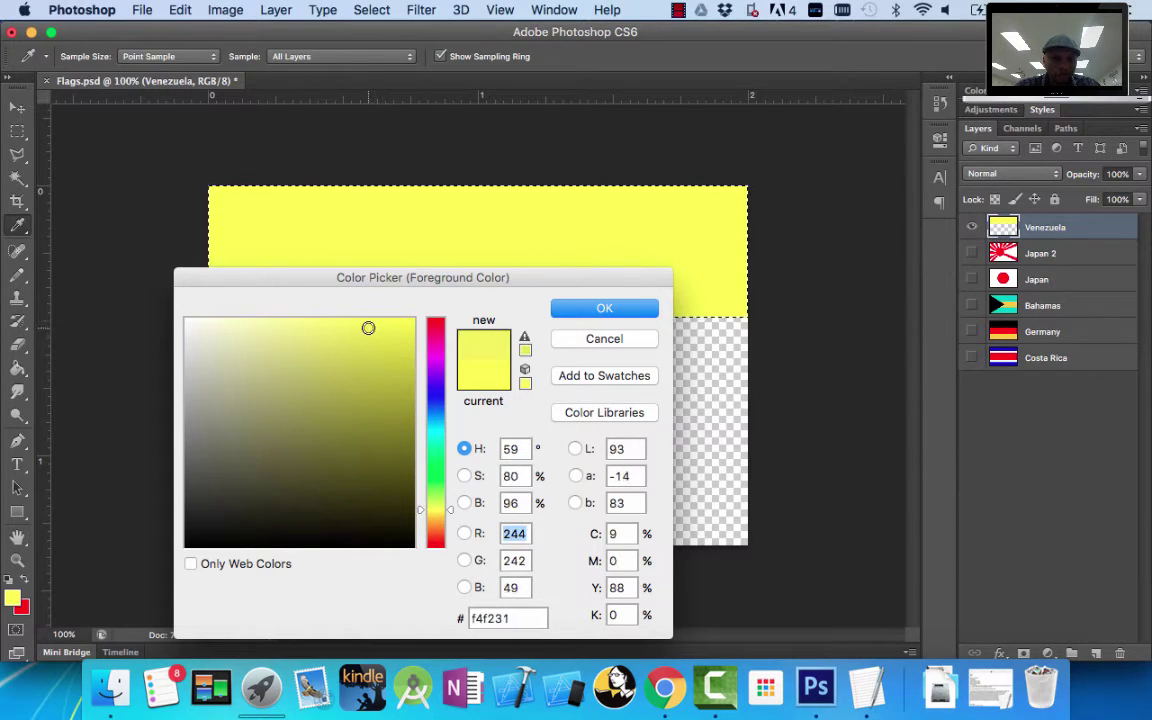
{"action": "left_click", "coordinate": [571, 305]}
{"action": "key", "text": "g"}
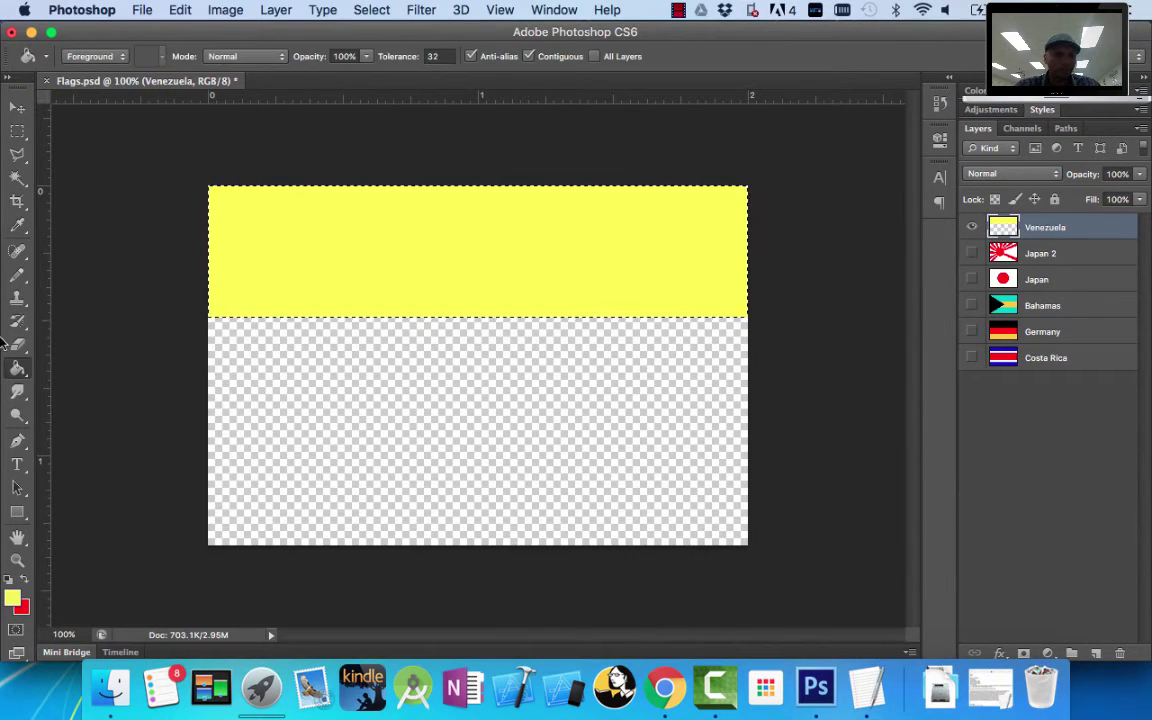
{"action": "left_click", "coordinate": [285, 291]}
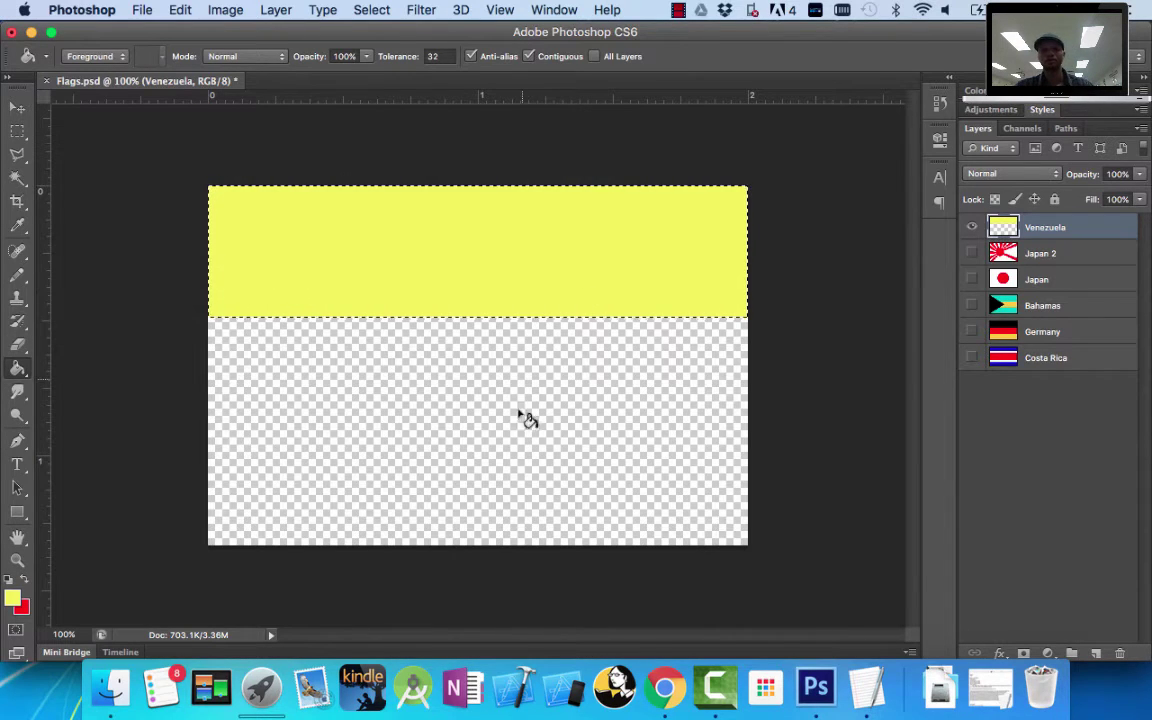
After checking the reference, marquee-select the empty middle band below the yellow stripe
{"action": "left_click", "coordinate": [664, 688]}
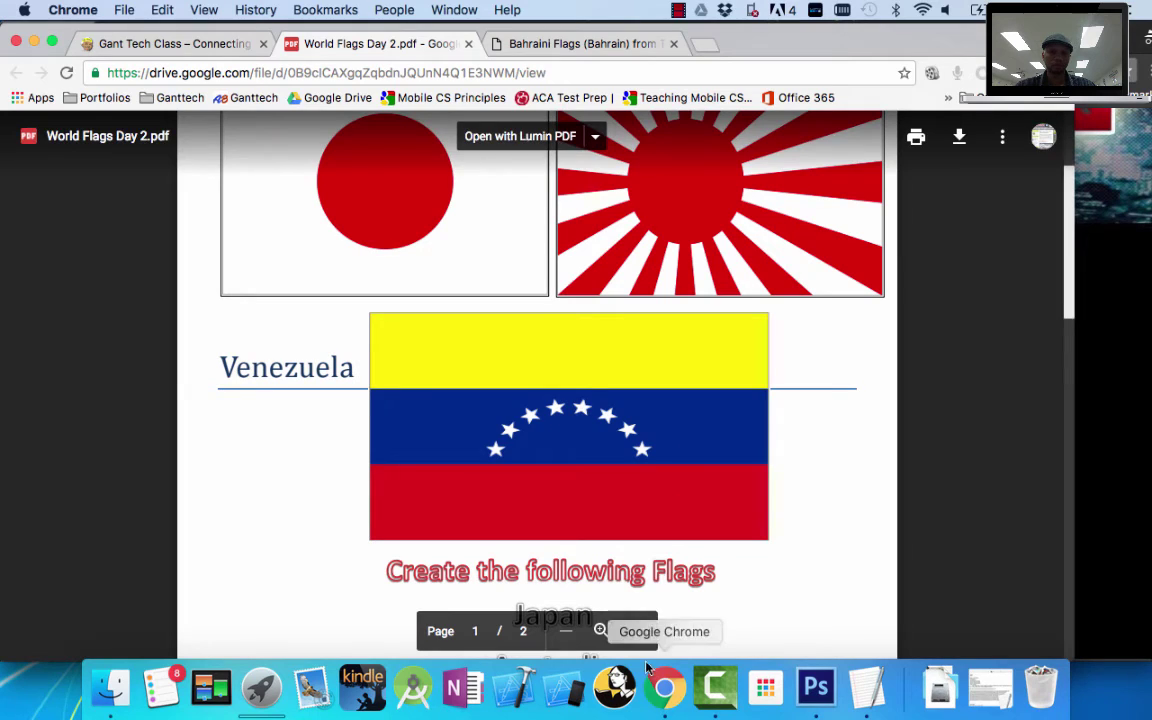
{"action": "left_click", "coordinate": [815, 688]}
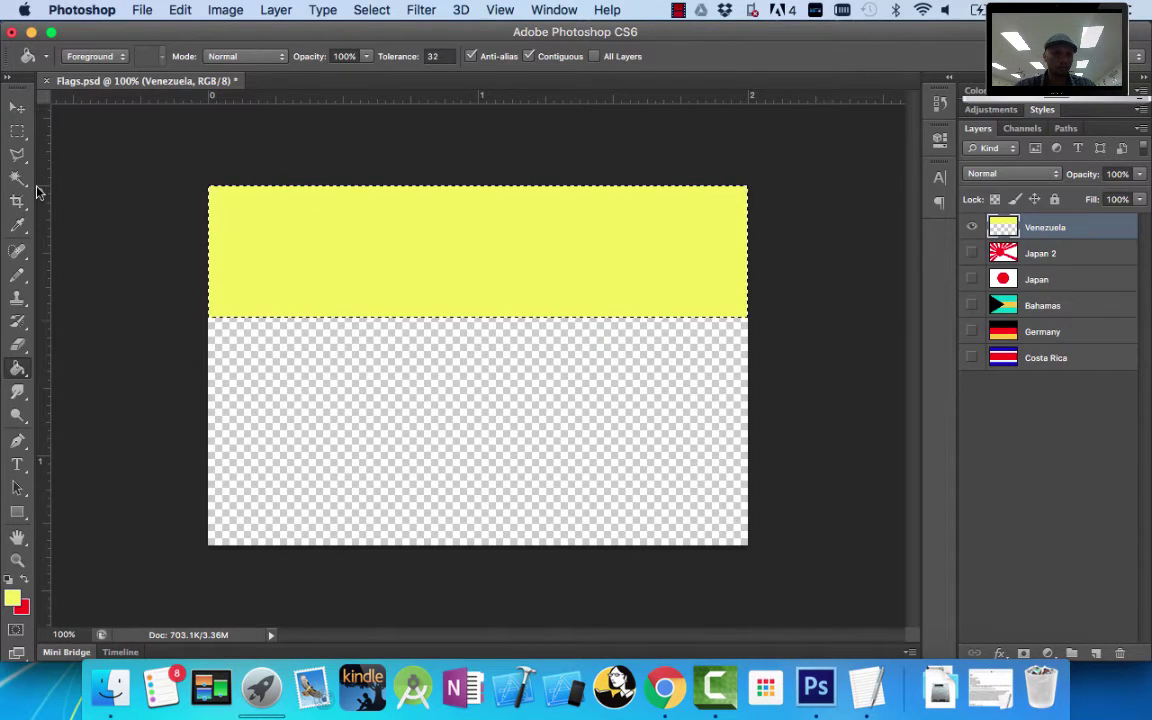
{"action": "key", "text": "m"}
{"action": "left_click", "coordinate": [205, 315]}
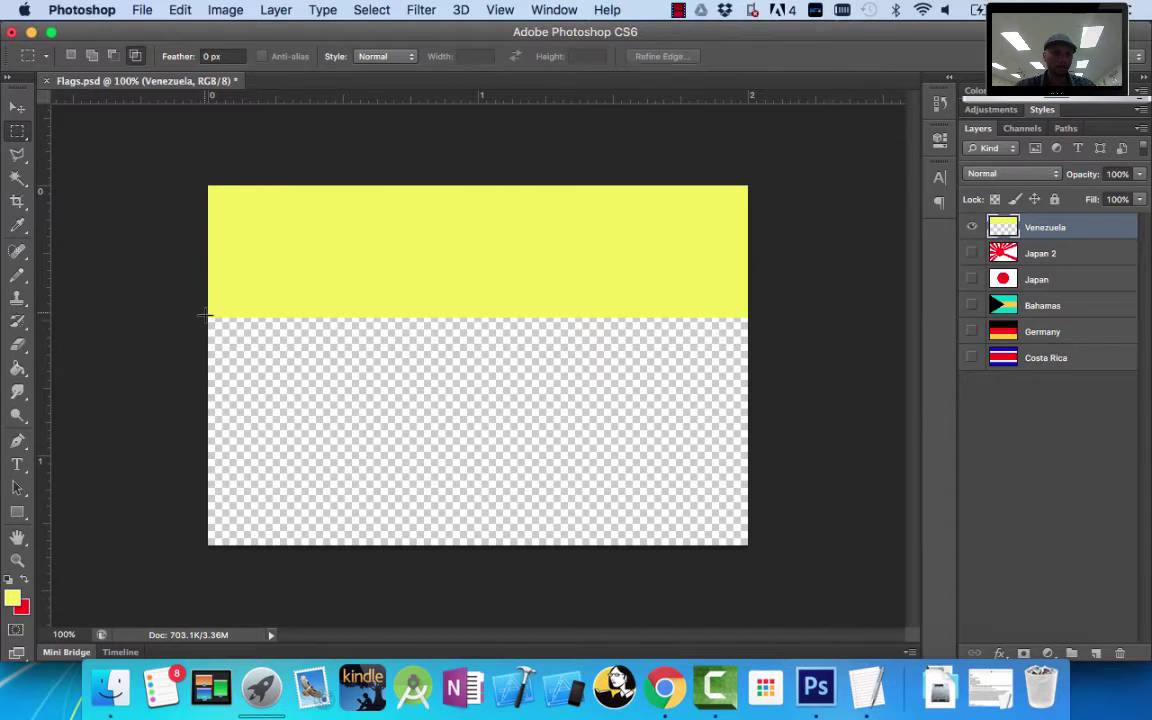
{"action": "left_click_drag", "start_coordinate": [341, 347], "coordinate": [762, 453]}
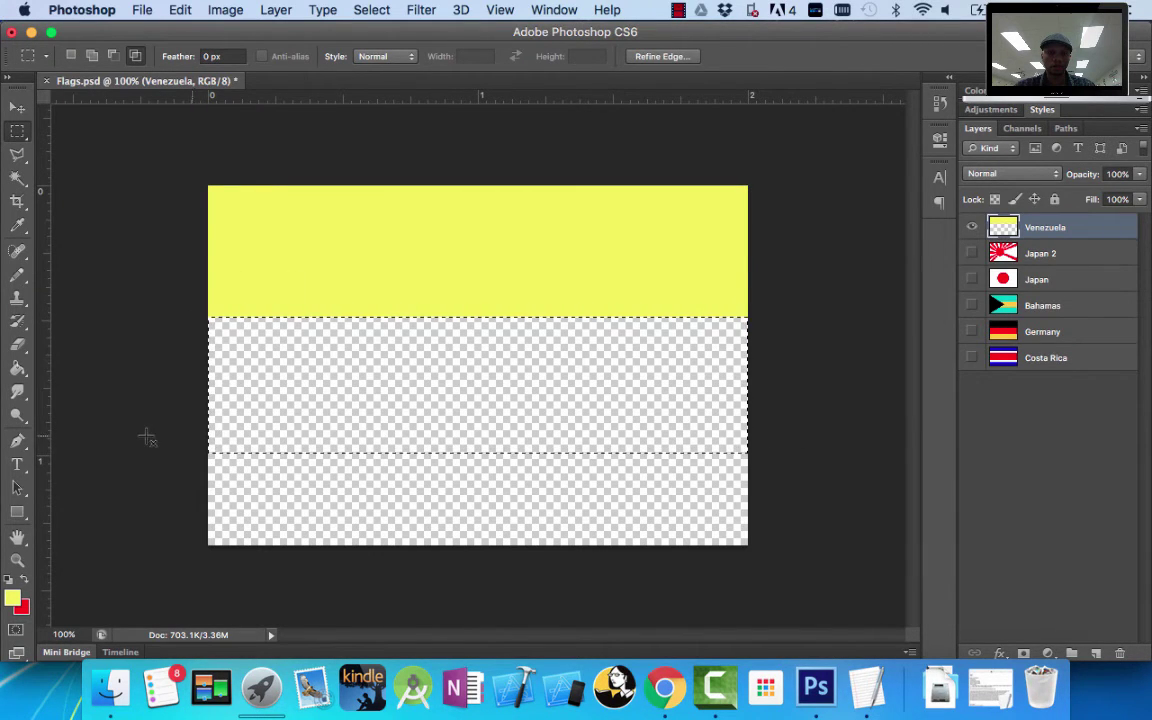
Set the foreground colour to web-safe pure blue #0000ff
{"action": "left_click", "coordinate": [12, 598]}
{"action": "left_click", "coordinate": [437, 410]}
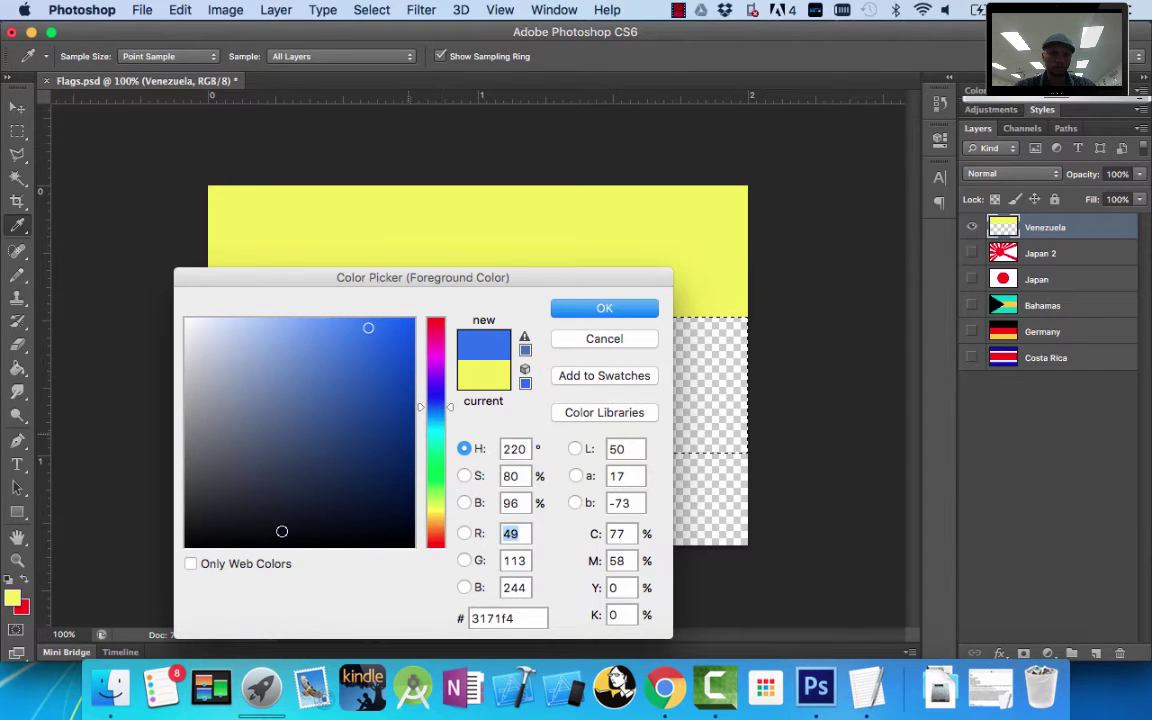
{"action": "left_click", "coordinate": [191, 564]}
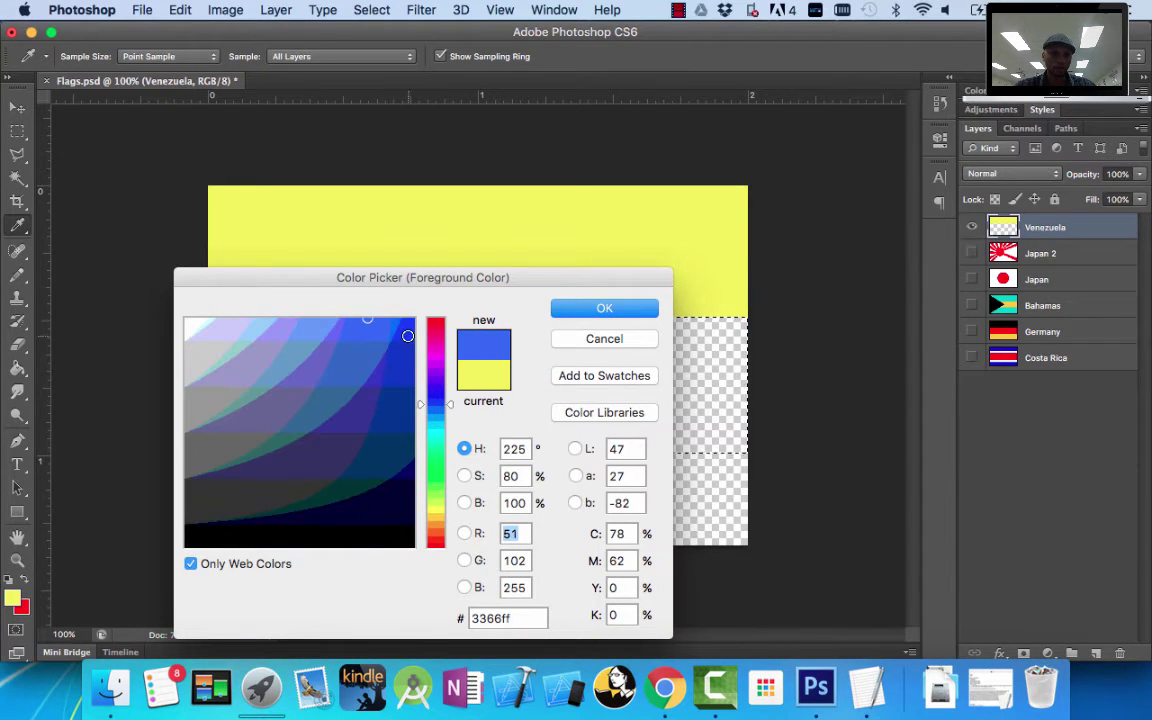
{"action": "left_click", "coordinate": [408, 336]}
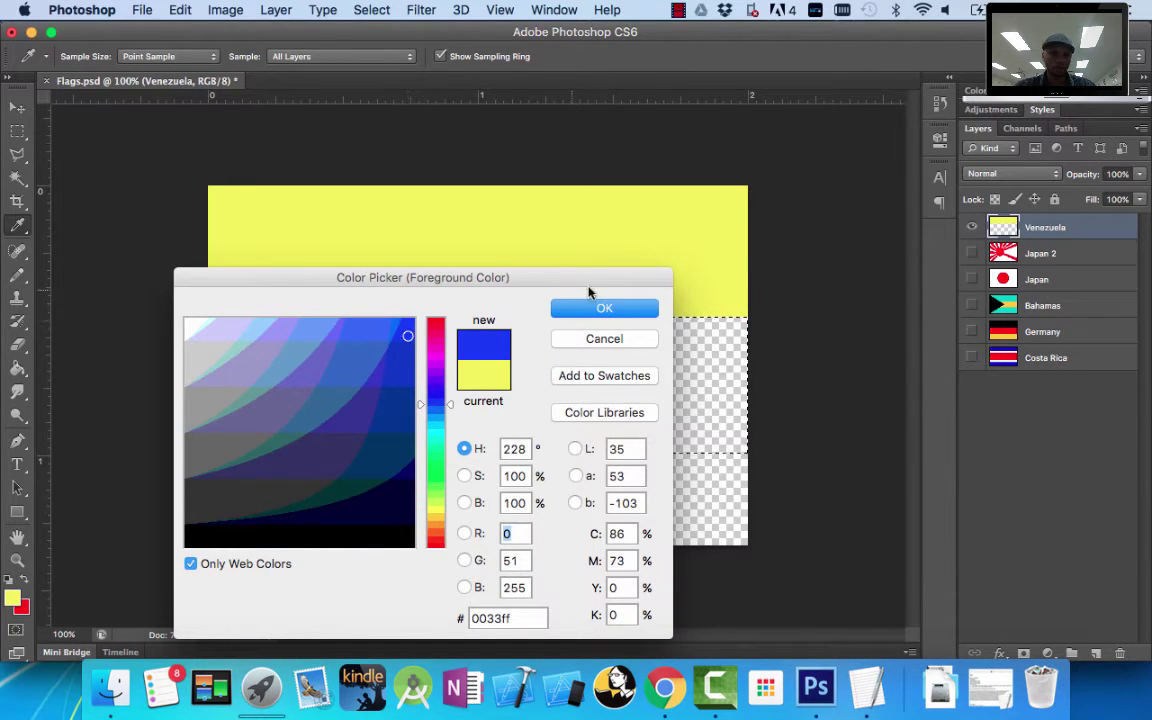
{"action": "left_click", "coordinate": [438, 399]}
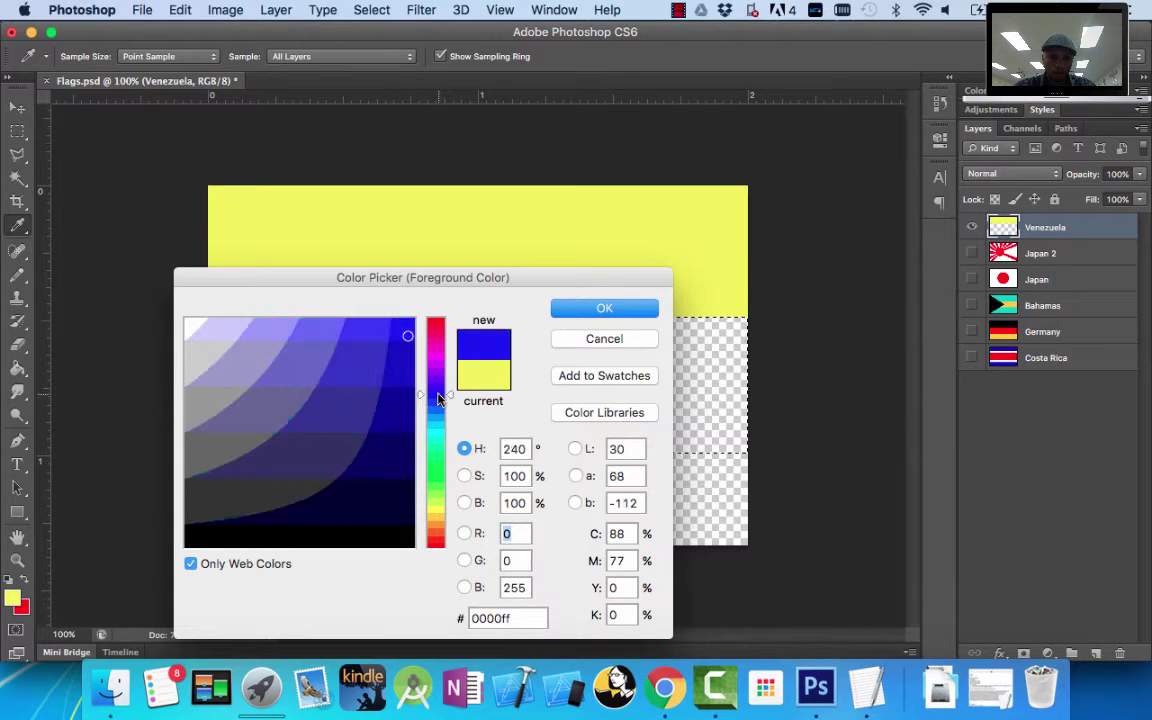
{"action": "left_click", "coordinate": [598, 310]}
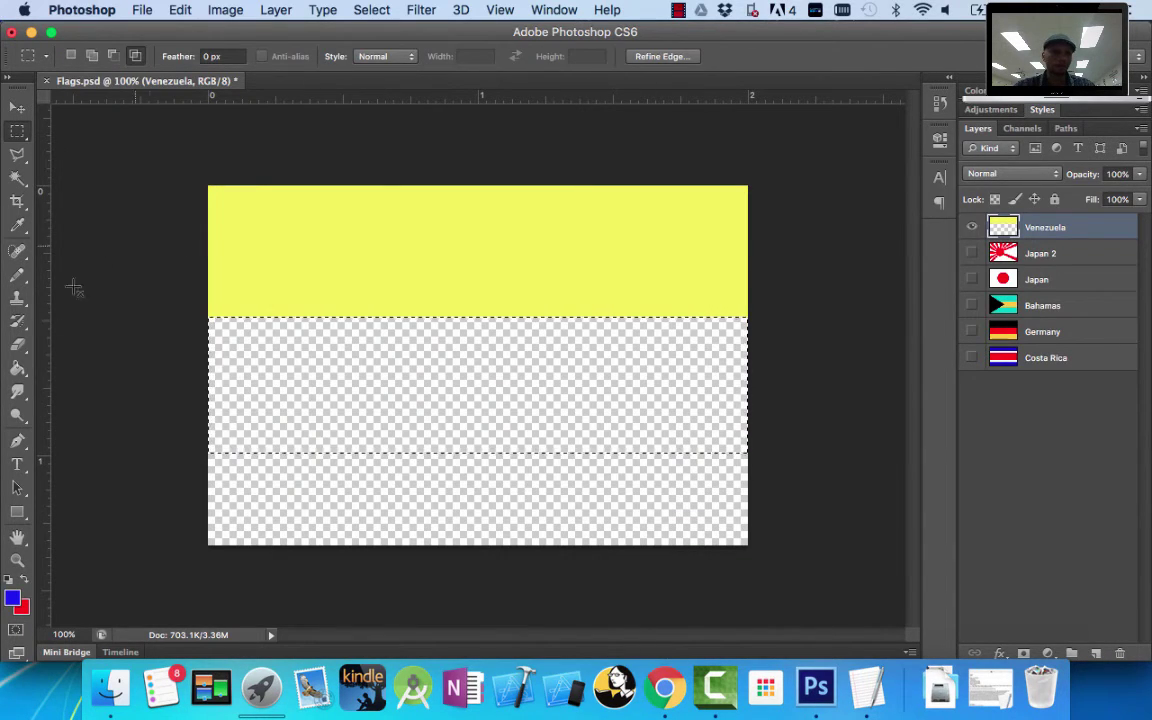
Fill the middle band blue, nudge the marquee, and fill the leftover gap beneath the yellow stripe
{"action": "left_click", "coordinate": [17, 368]}
{"action": "left_click", "coordinate": [372, 357]}
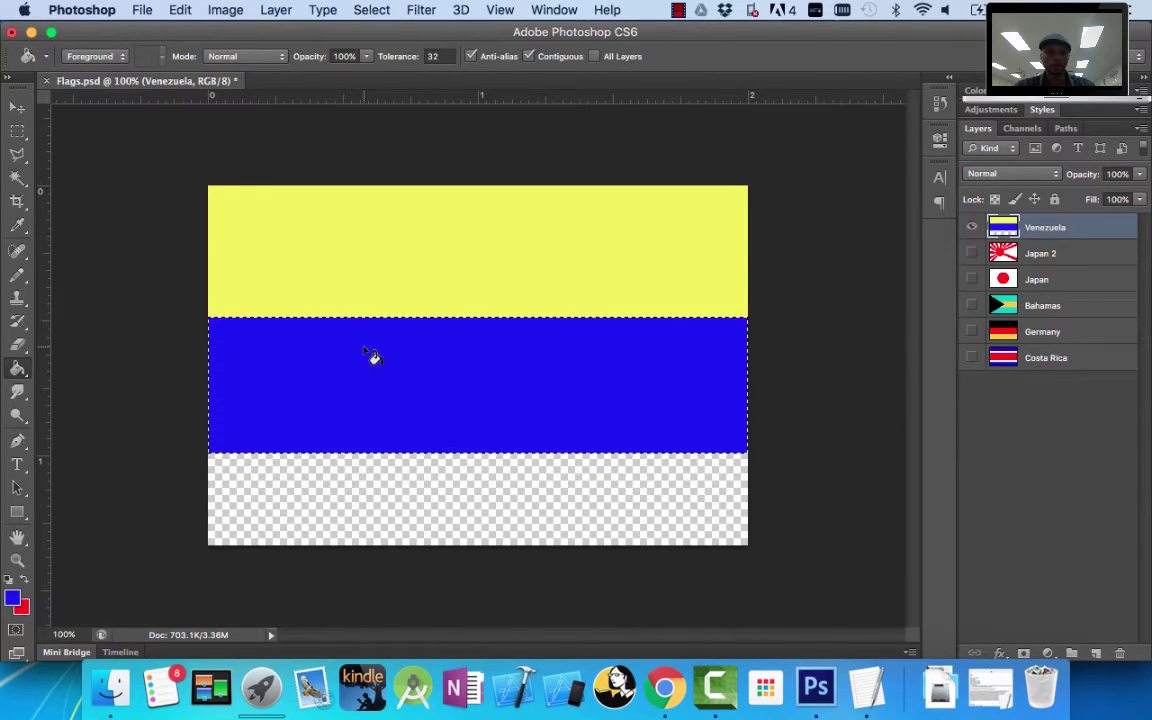
{"action": "key", "text": "Up"}
{"action": "key", "text": "Up"}
{"action": "key", "text": "Up"}
{"action": "key", "text": "Up"}
{"action": "key", "text": "Up"}
{"action": "key", "text": "Up"}
{"action": "key", "text": "Up"}
{"action": "key", "text": "Up"}
{"action": "key", "text": "Up"}
{"action": "key", "text": "Up"}
{"action": "key", "text": "Up"}
{"action": "key", "text": "Up"}
{"action": "key", "text": "Up"}
{"action": "key", "text": "Up"}
{"action": "key", "text": "Up"}
{"action": "key", "text": "Up"}
{"action": "key", "text": "Up"}
{"action": "key", "text": "Up"}
{"action": "key", "text": "Up"}
{"action": "key", "text": "Up"}
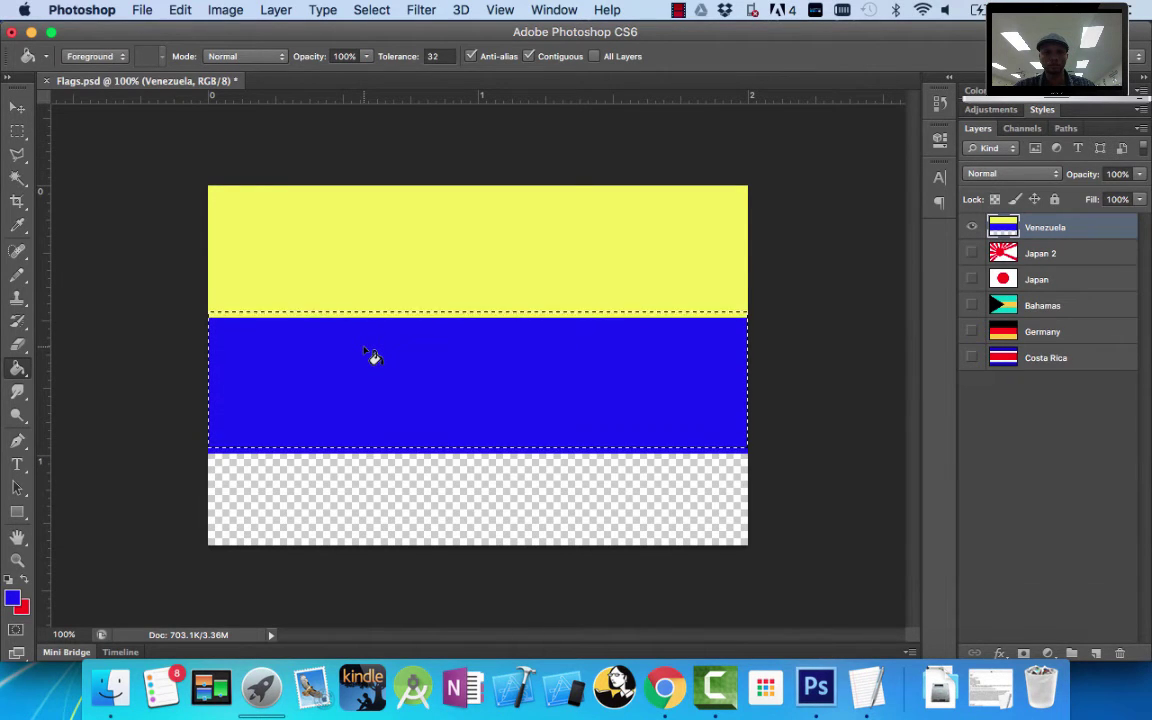
{"action": "key", "text": "Down"}
{"action": "key", "text": "Down"}
{"action": "key", "text": "Down"}
{"action": "key", "text": "Down"}
{"action": "key", "text": "Down"}
{"action": "key", "text": "Down"}
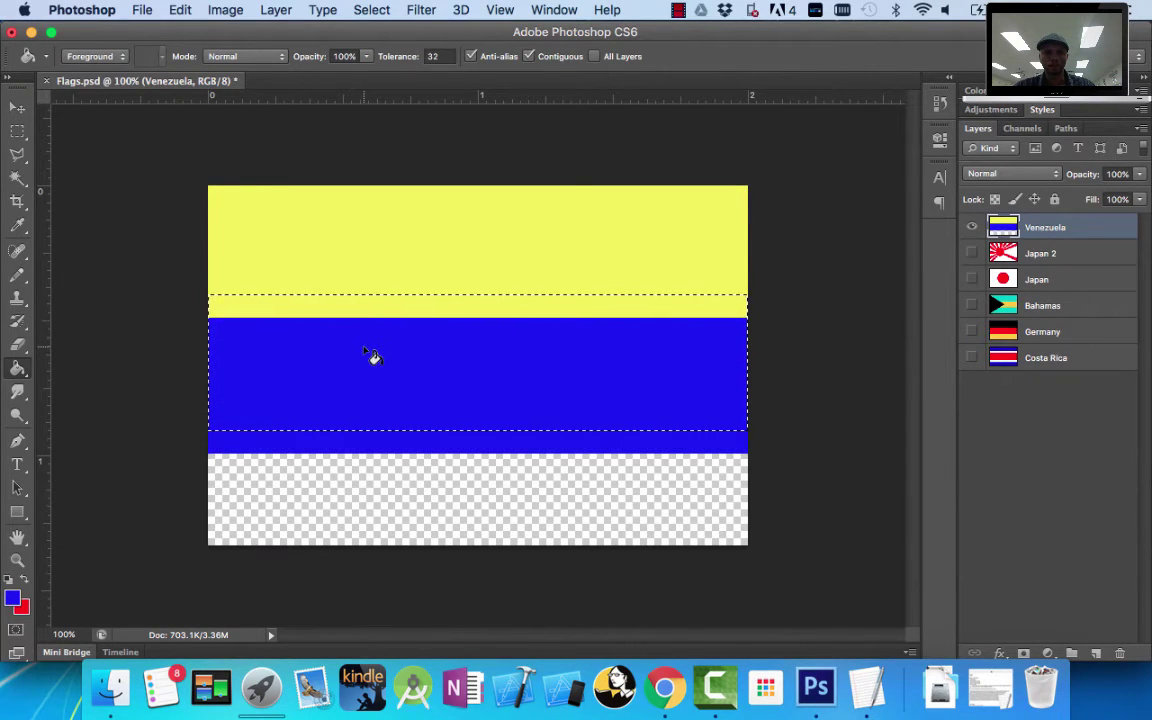
{"action": "key", "text": "Down"}
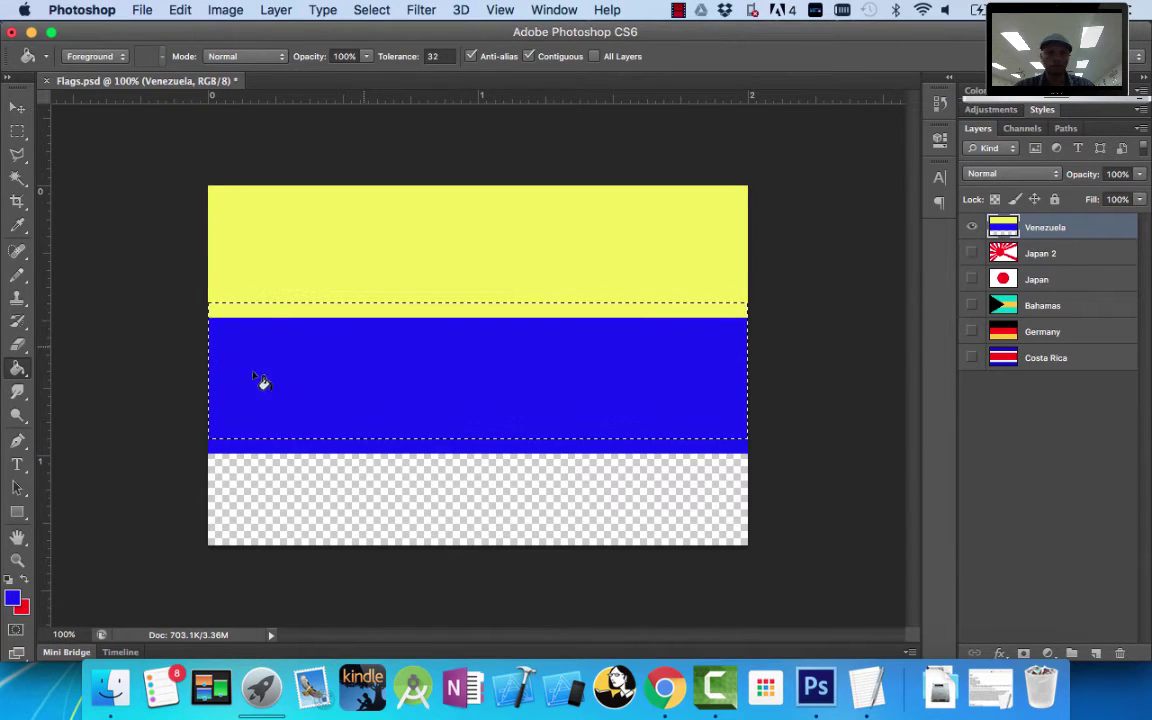
{"action": "key", "text": "Up"}
{"action": "key", "text": "Up"}
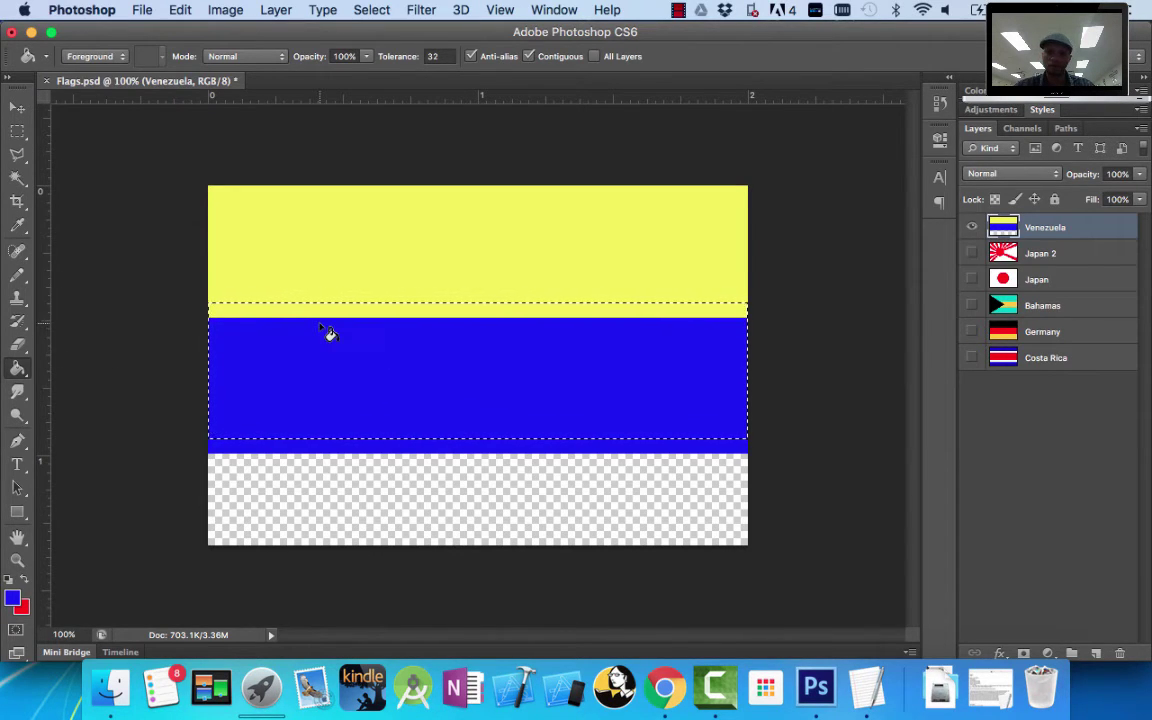
{"action": "key", "text": "Down"}
{"action": "key", "text": "Down"}
{"action": "key", "text": "Down"}
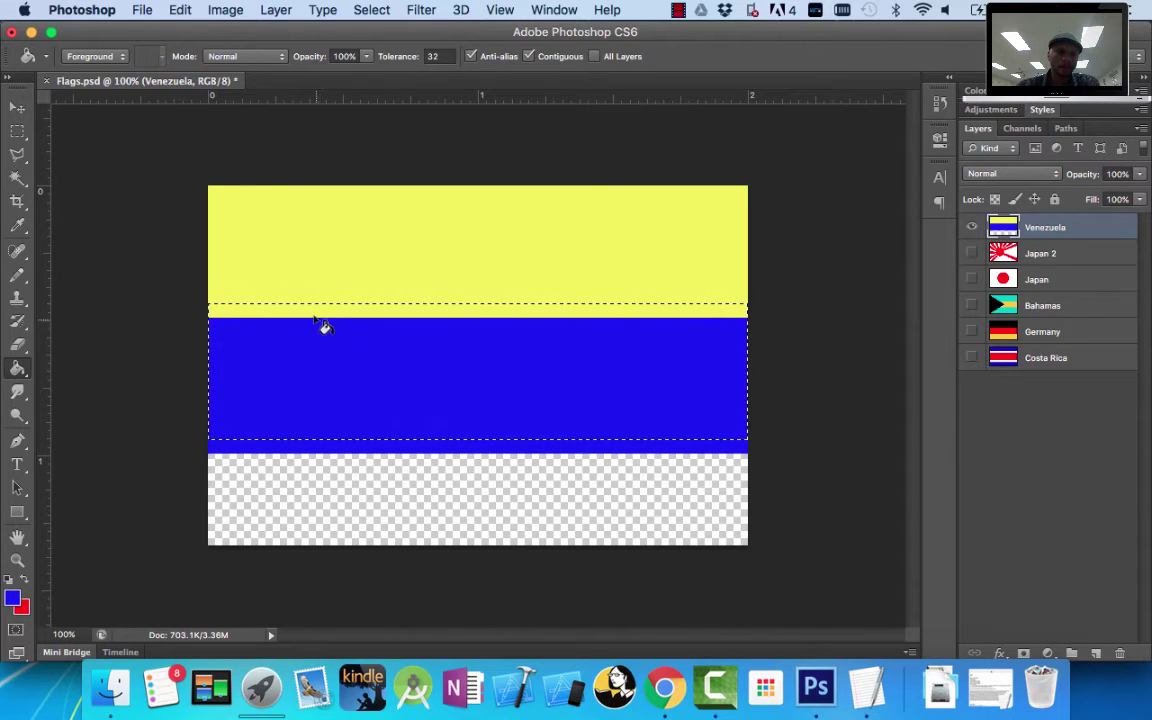
{"action": "left_click", "coordinate": [326, 312]}
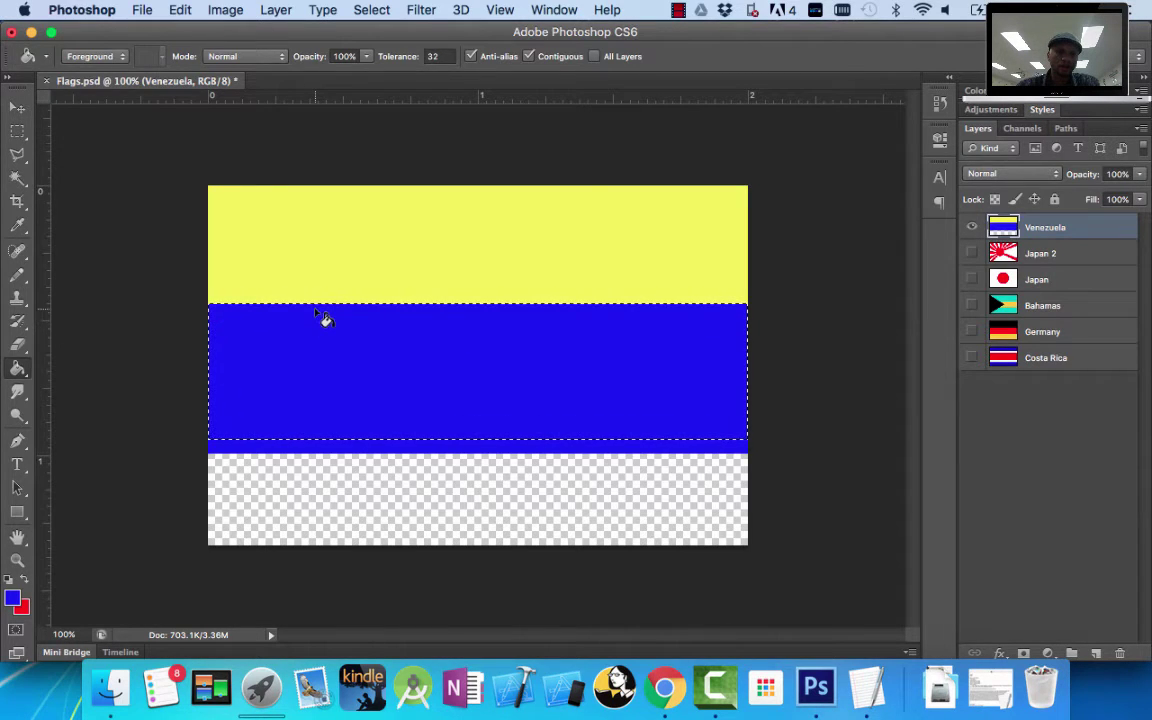
Marquee-select the empty bottom band of the flag
{"action": "left_click", "coordinate": [17, 131]}
{"action": "left_click", "coordinate": [166, 373]}
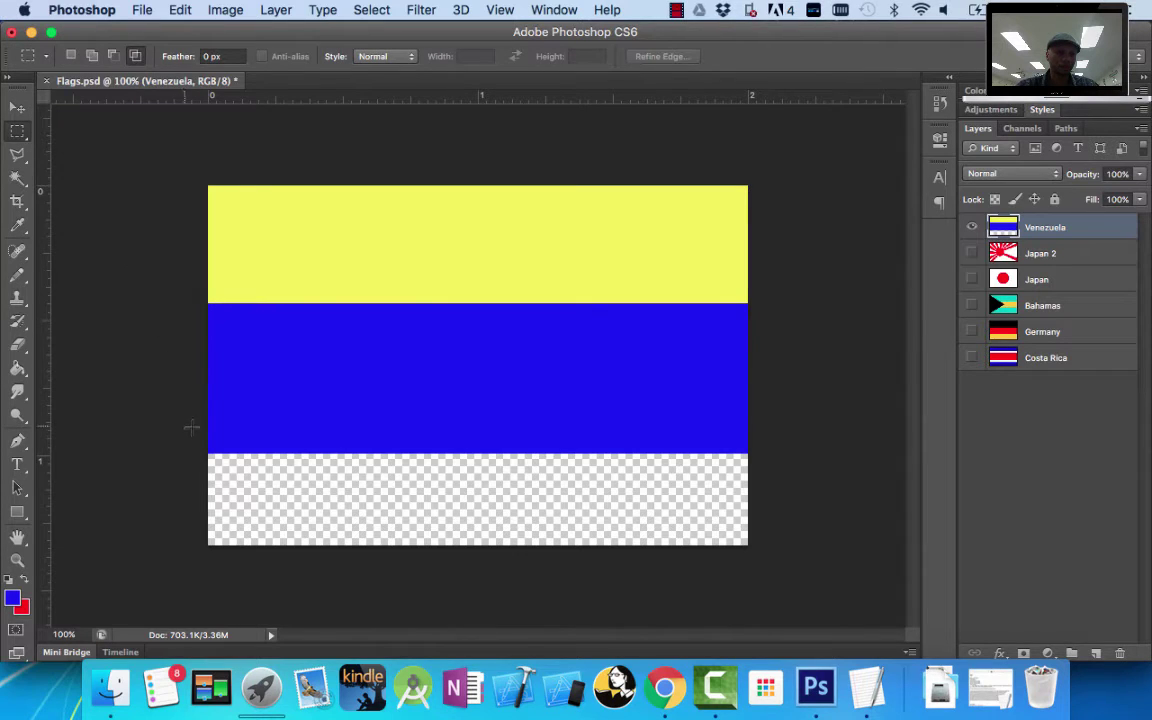
{"action": "left_click_drag", "start_coordinate": [191, 427], "coordinate": [913, 671]}
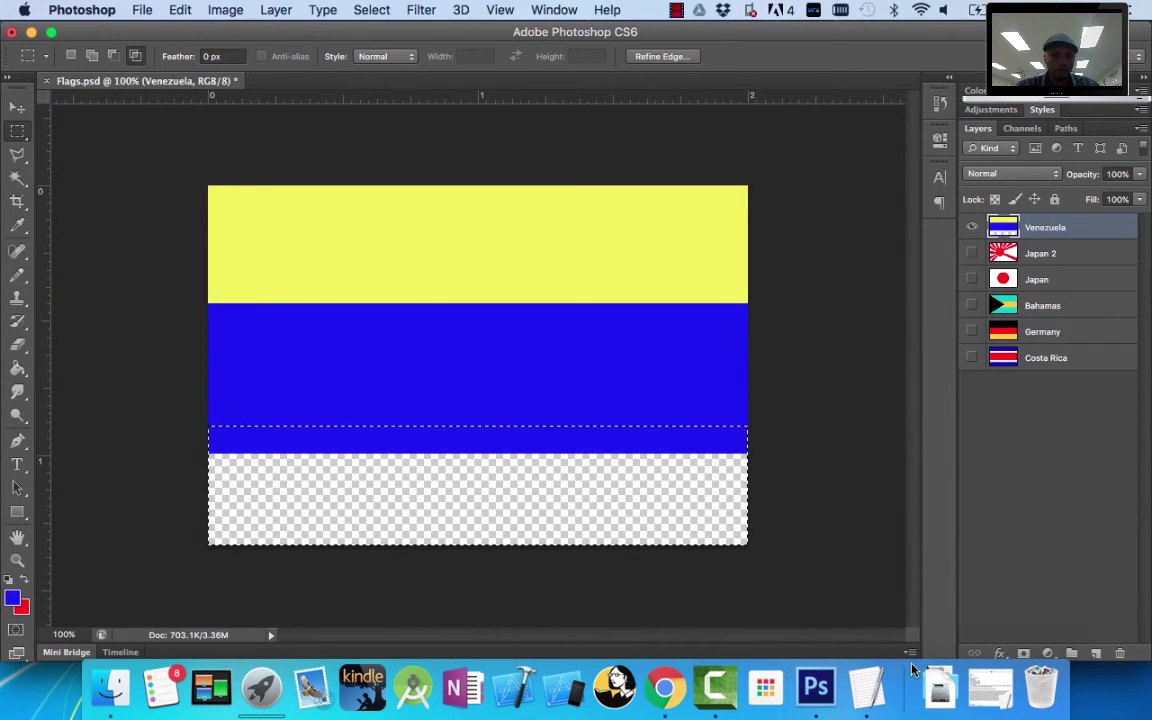
Fill the bottom band and the leftover blue sliver with red, then deselect
{"action": "left_click", "coordinate": [26, 580]}
{"action": "left_click", "coordinate": [17, 368]}
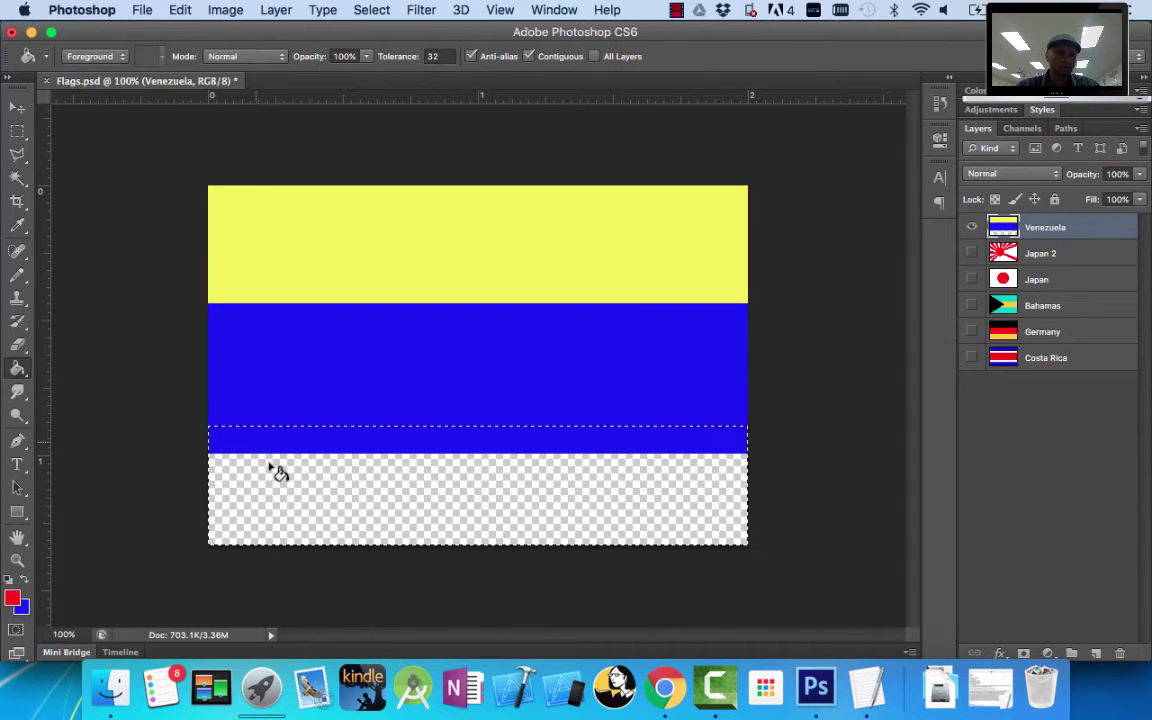
{"action": "left_click", "coordinate": [276, 472]}
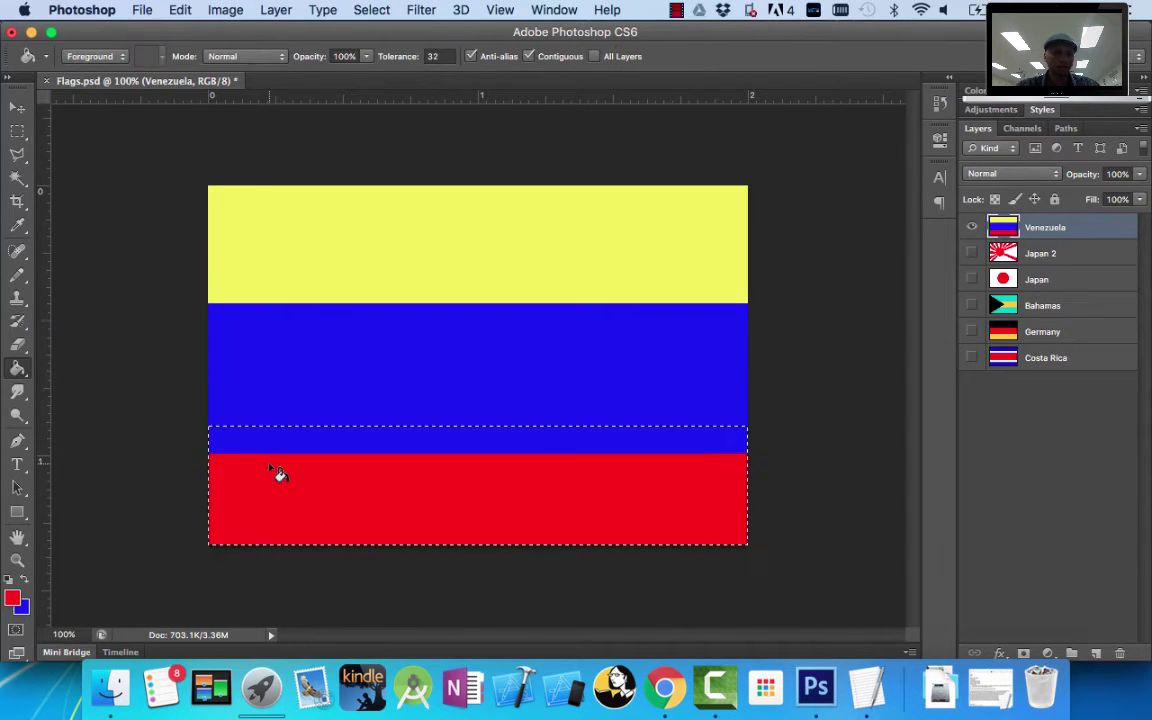
{"action": "left_click", "coordinate": [388, 451]}
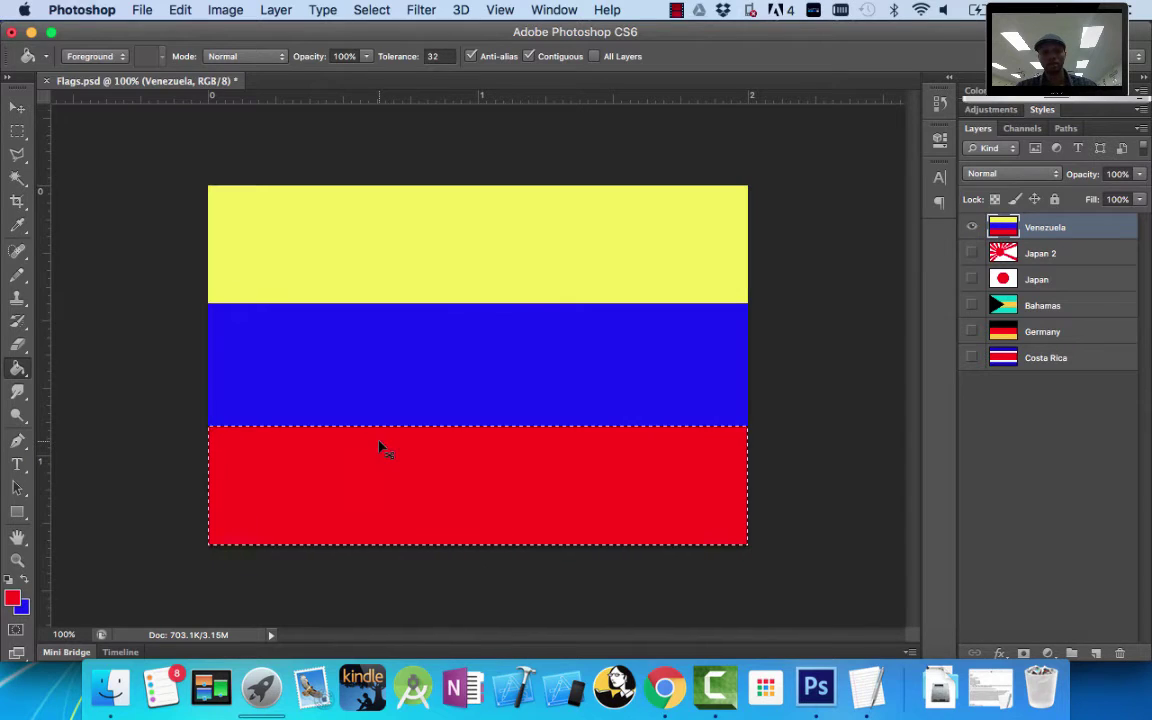
{"action": "key", "text": "super+d"}
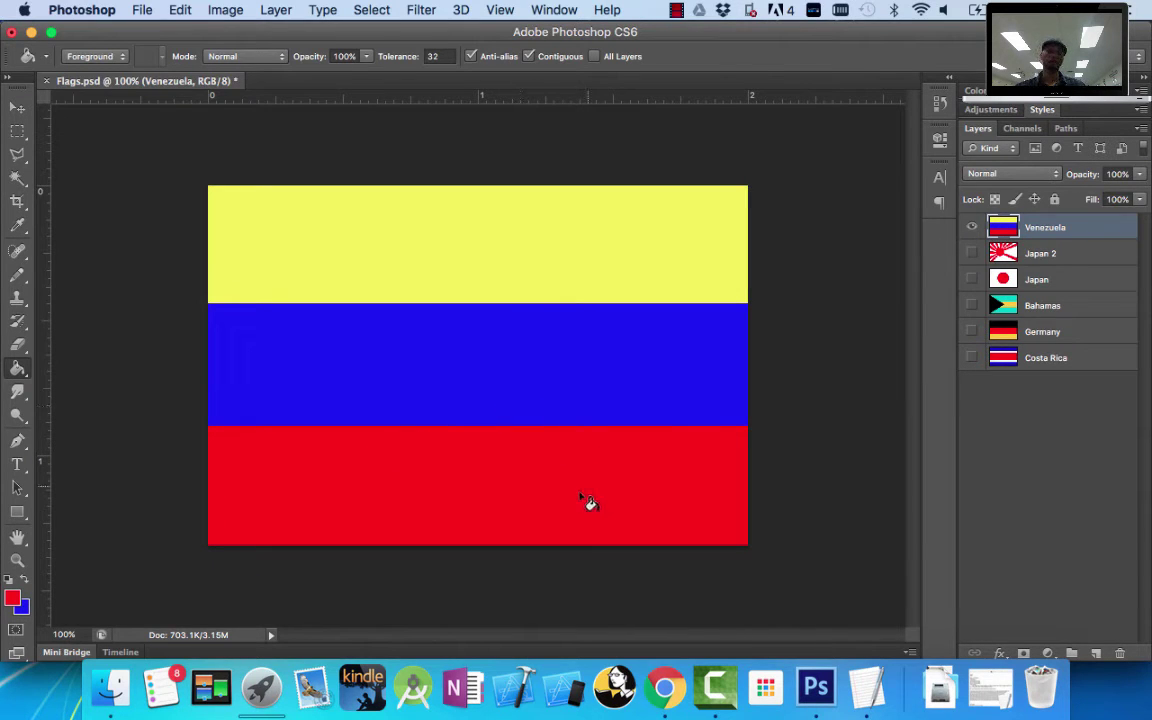
{"action": "left_click", "coordinate": [665, 688]}
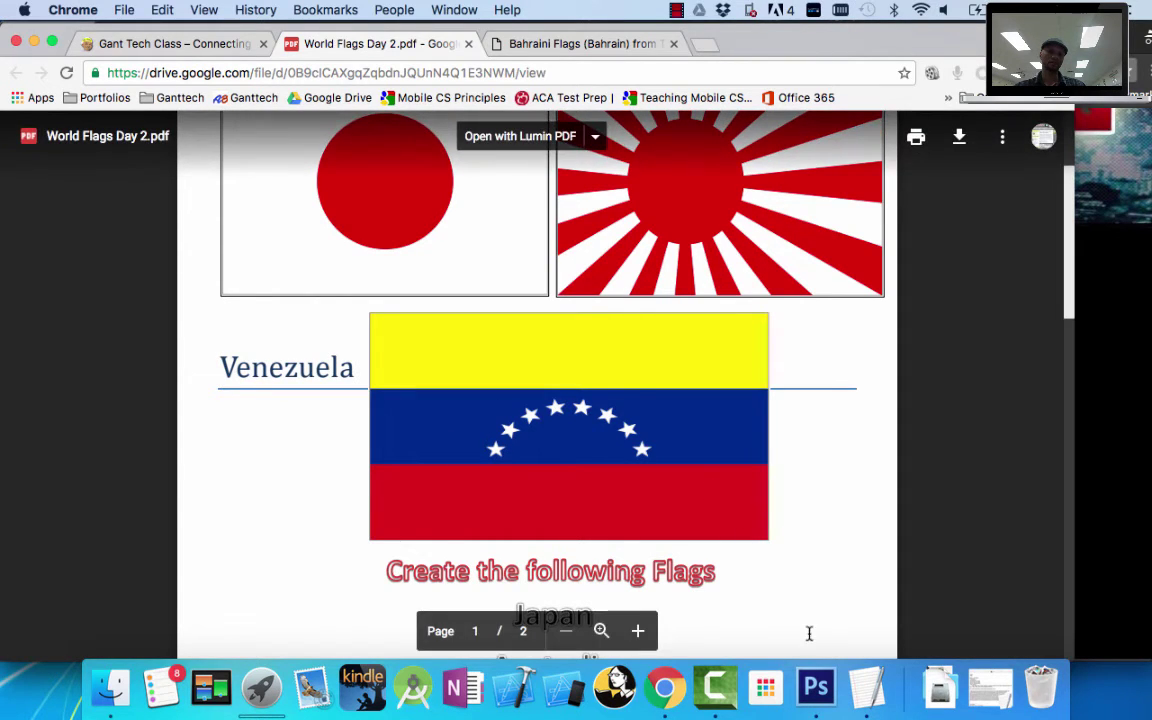
Return from the Venezuela reference PDF to Flags.psd in Photoshop
{"action": "left_click", "coordinate": [812, 688]}
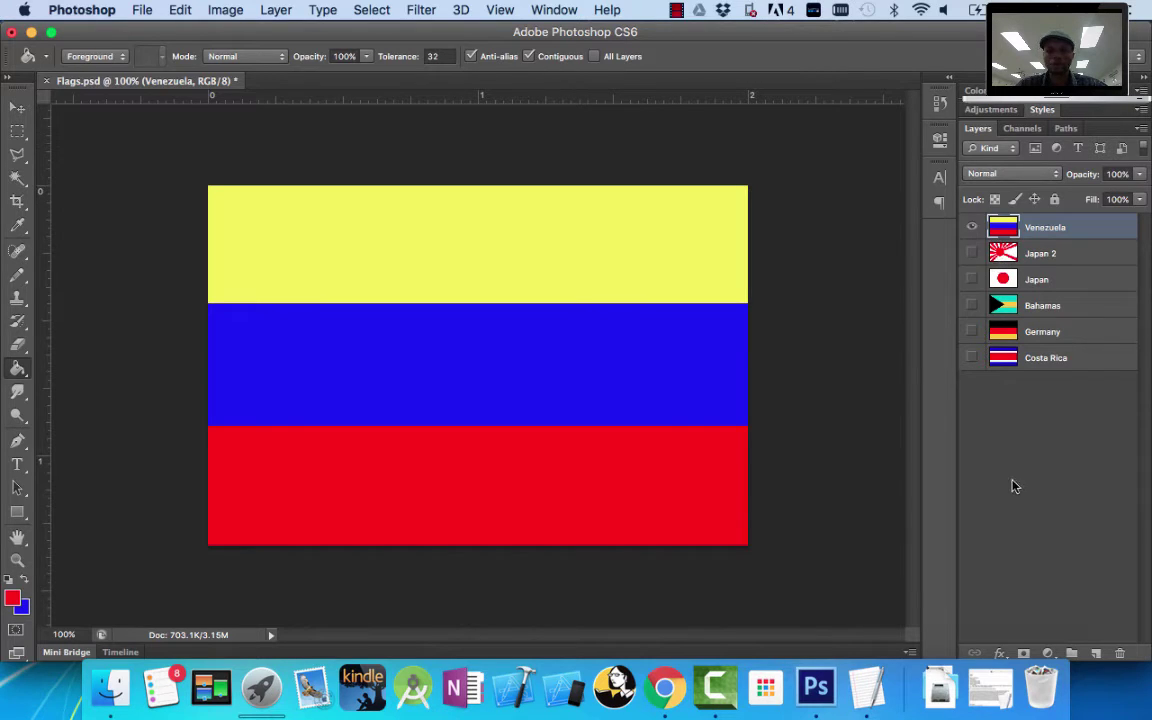
Add a new layer above Venezuela and name it star
{"action": "left_click", "coordinate": [1094, 654]}
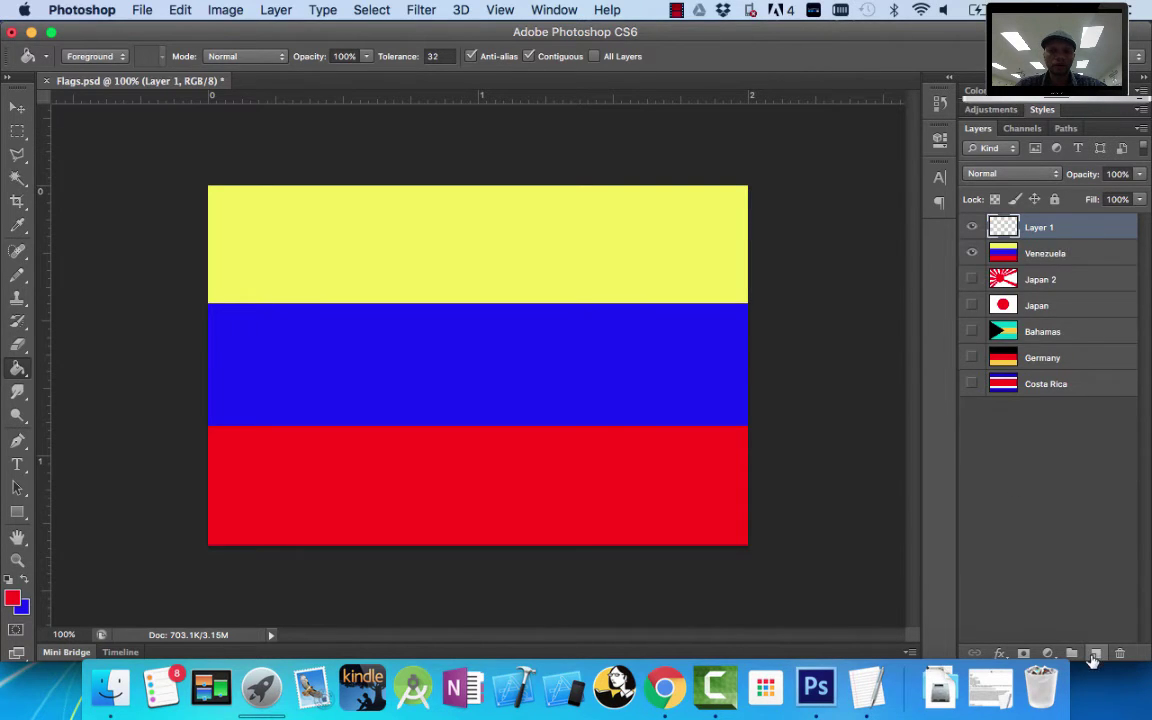
{"action": "double_click", "coordinate": [1040, 227]}
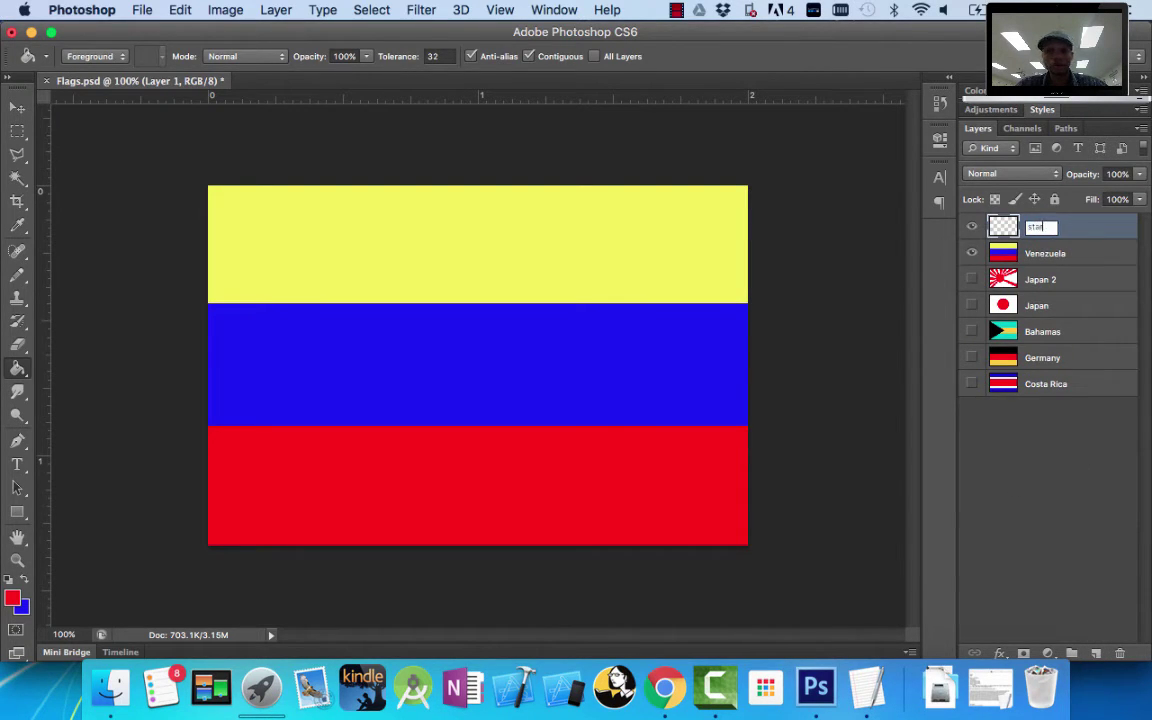
{"action": "key", "text": "Return"}
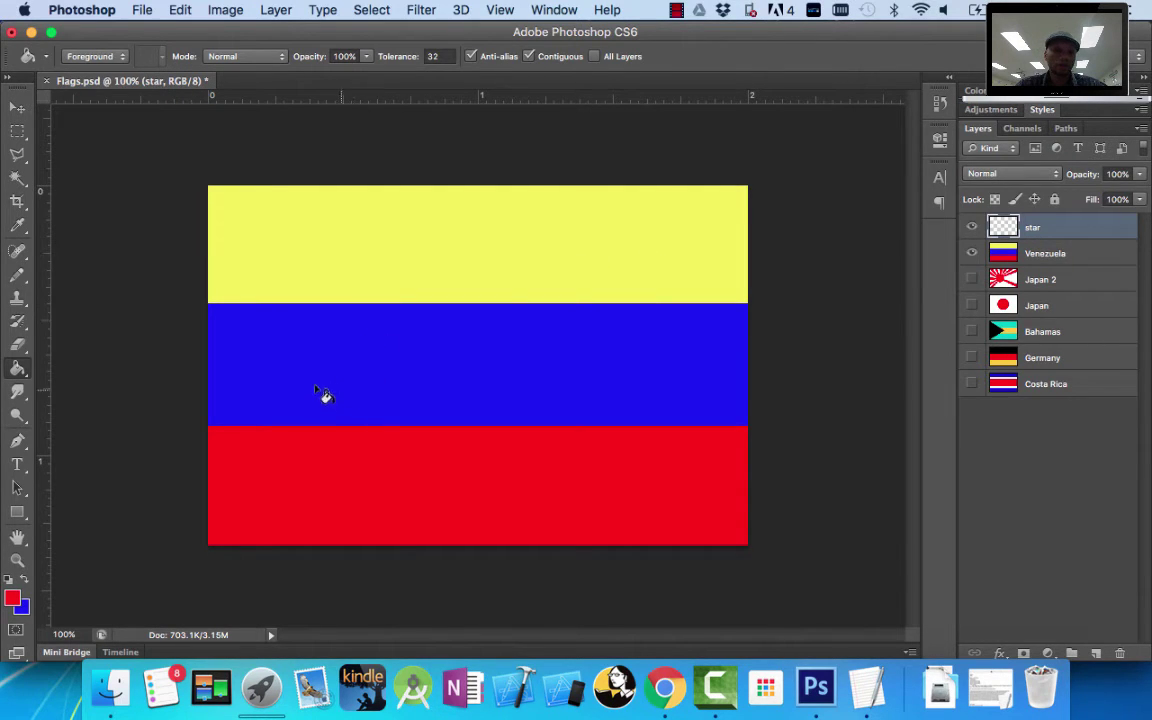
{"action": "left_click", "coordinate": [665, 687]}
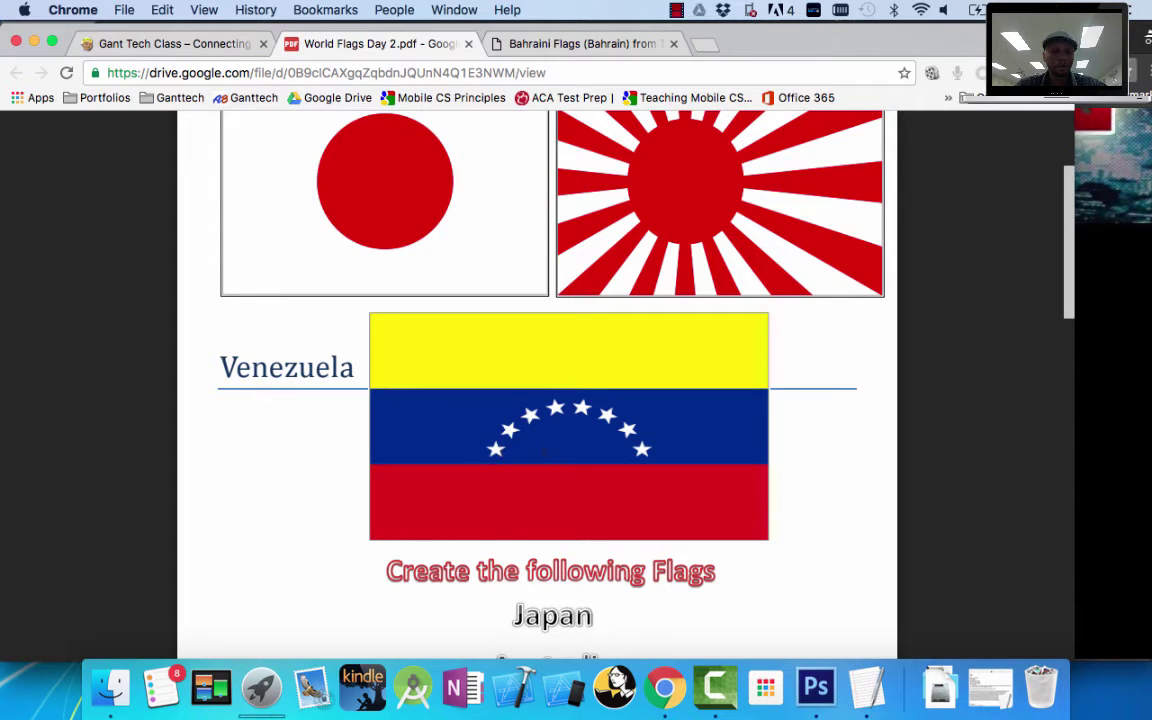
{"action": "left_click", "coordinate": [816, 687]}
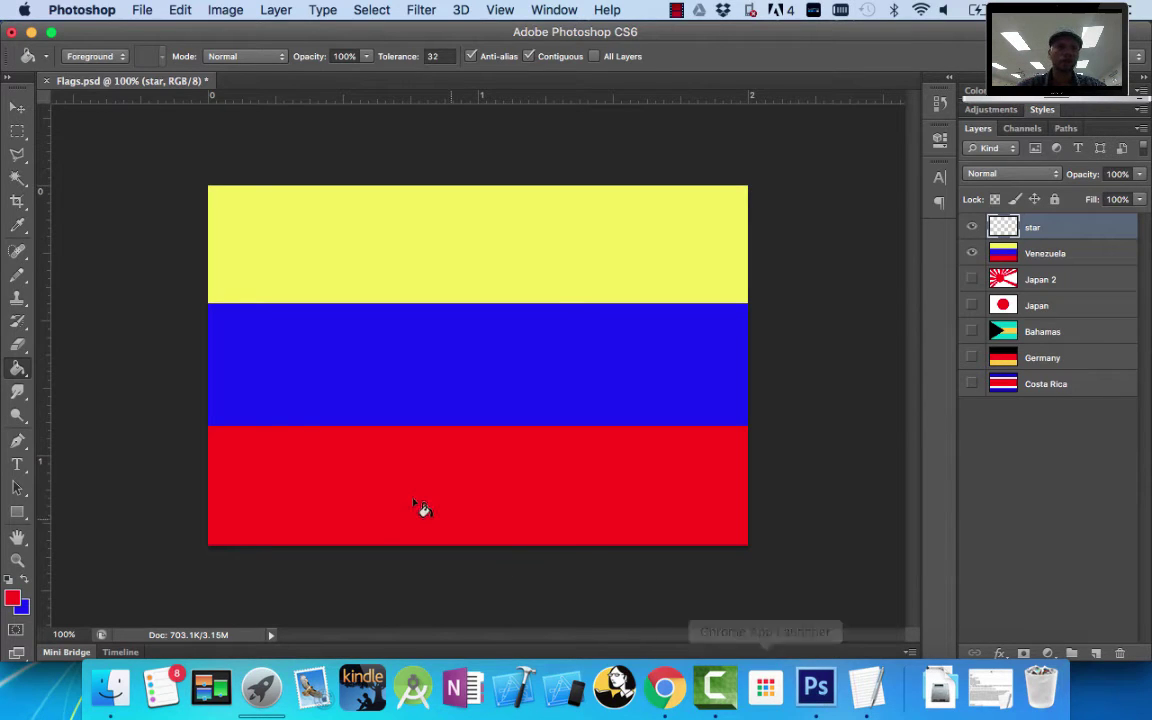
Outline a star in the yellow band with the Polygonal Lasso
{"action": "left_click", "coordinate": [21, 157]}
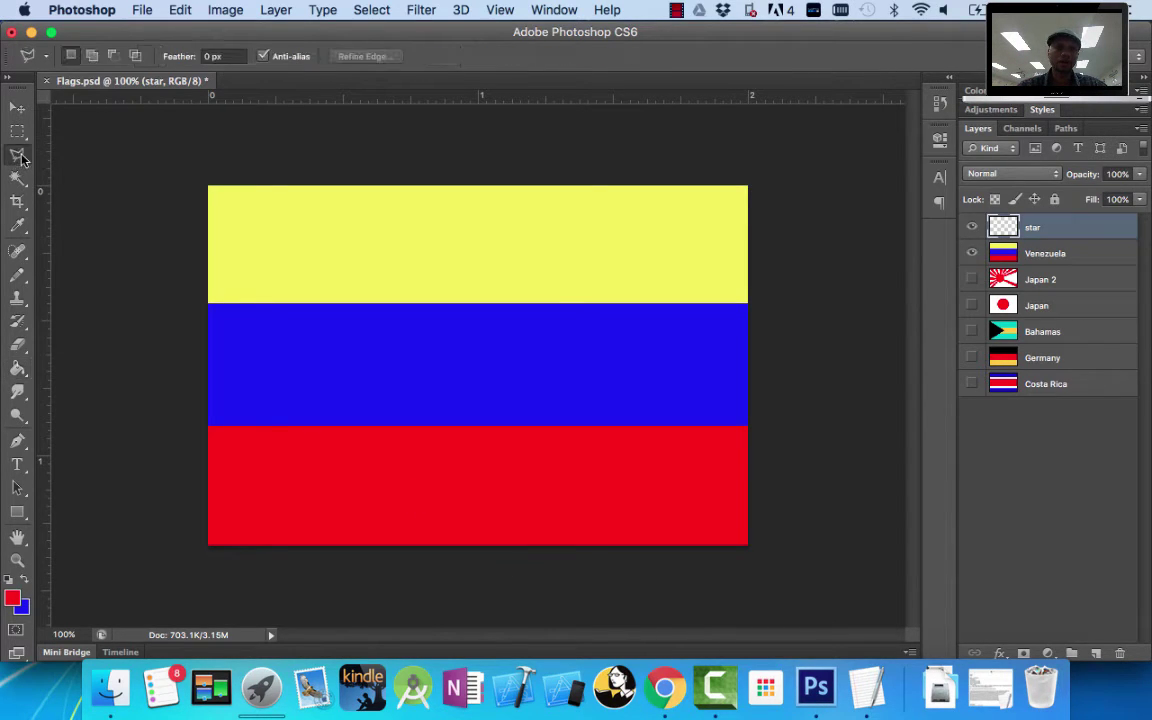
{"action": "left_click", "coordinate": [452, 200]}
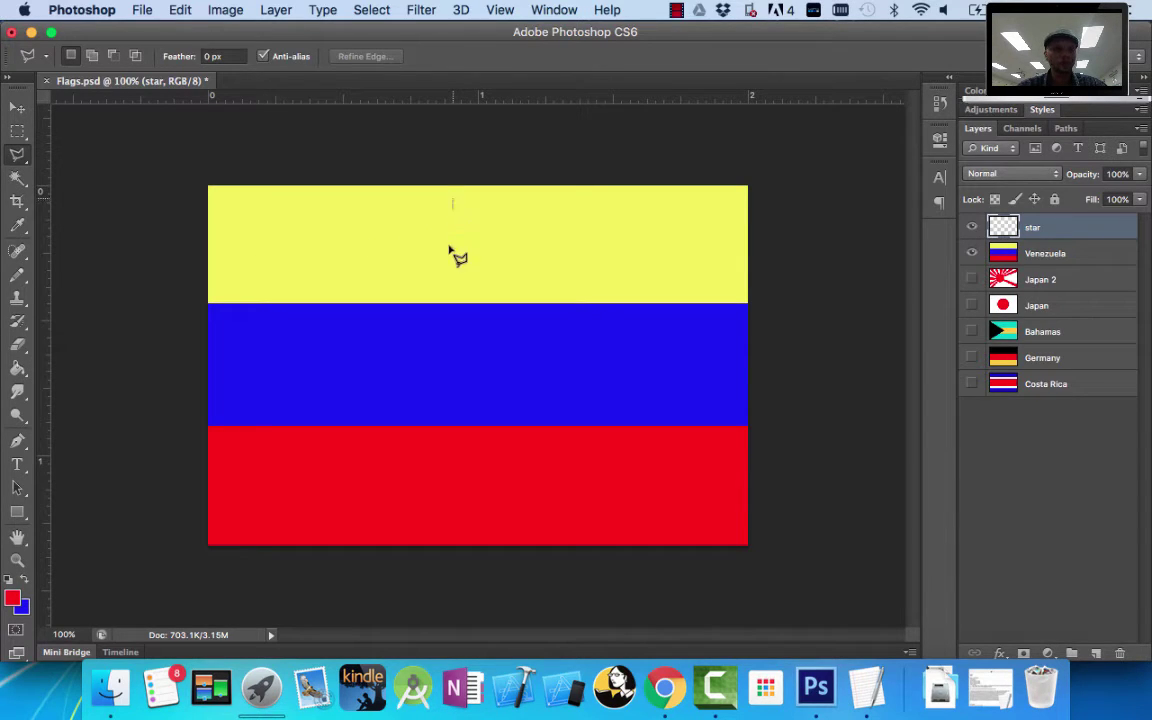
{"action": "left_click", "coordinate": [410, 300]}
{"action": "left_click", "coordinate": [272, 297]}
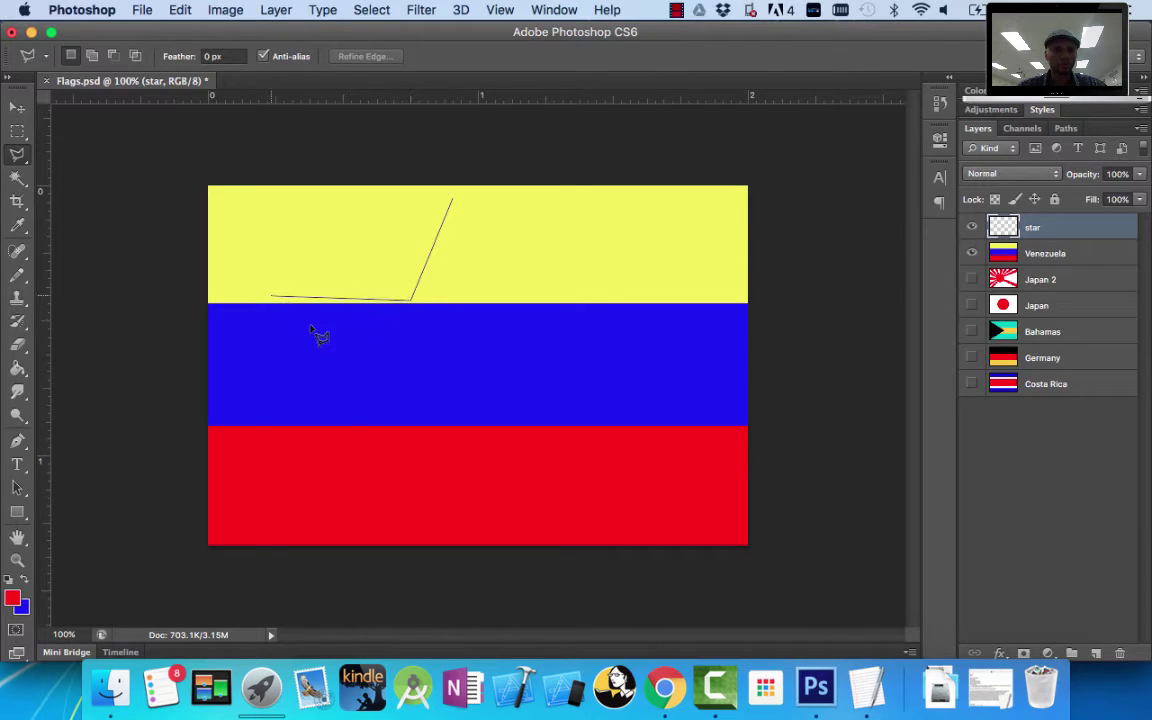
{"action": "left_click", "coordinate": [372, 366]}
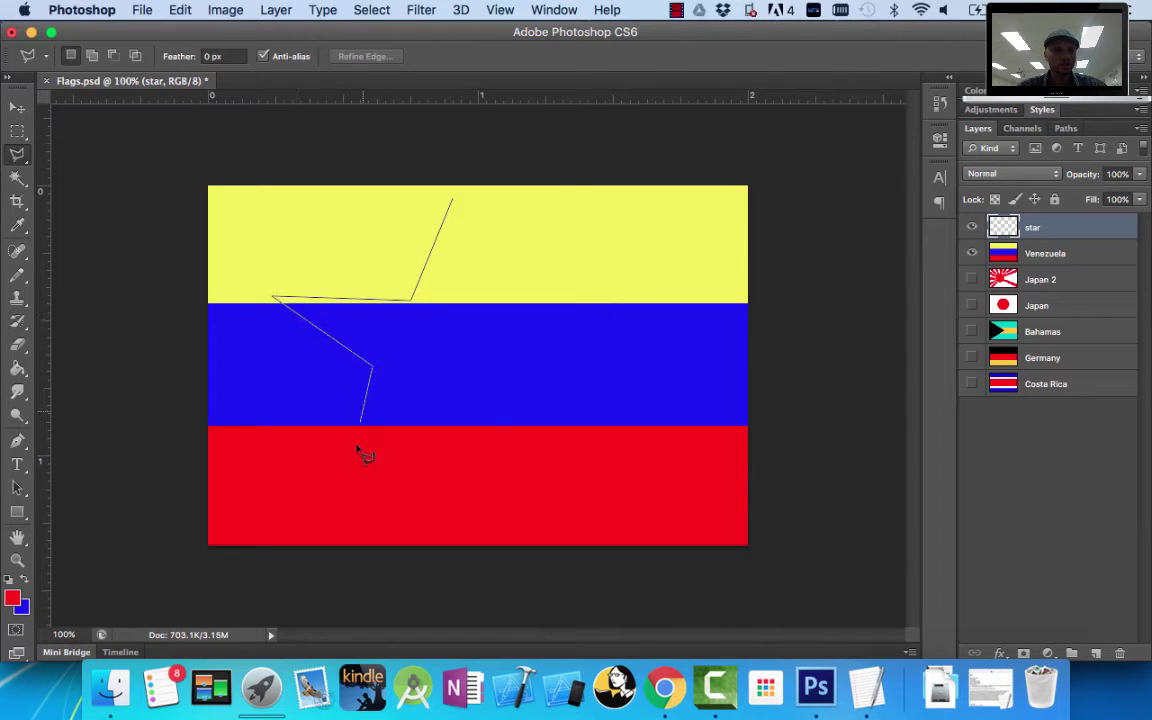
{"action": "left_click", "coordinate": [438, 399]}
{"action": "left_click", "coordinate": [558, 480]}
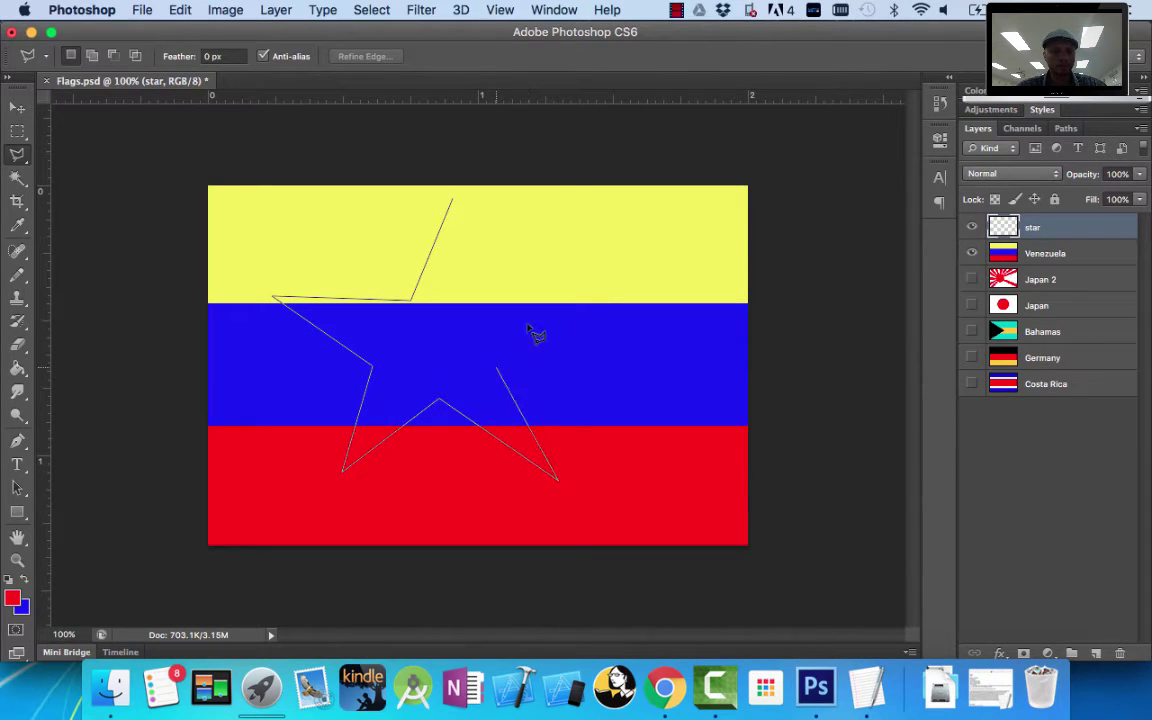
{"action": "left_click", "coordinate": [592, 295]}
{"action": "left_click", "coordinate": [497, 289]}
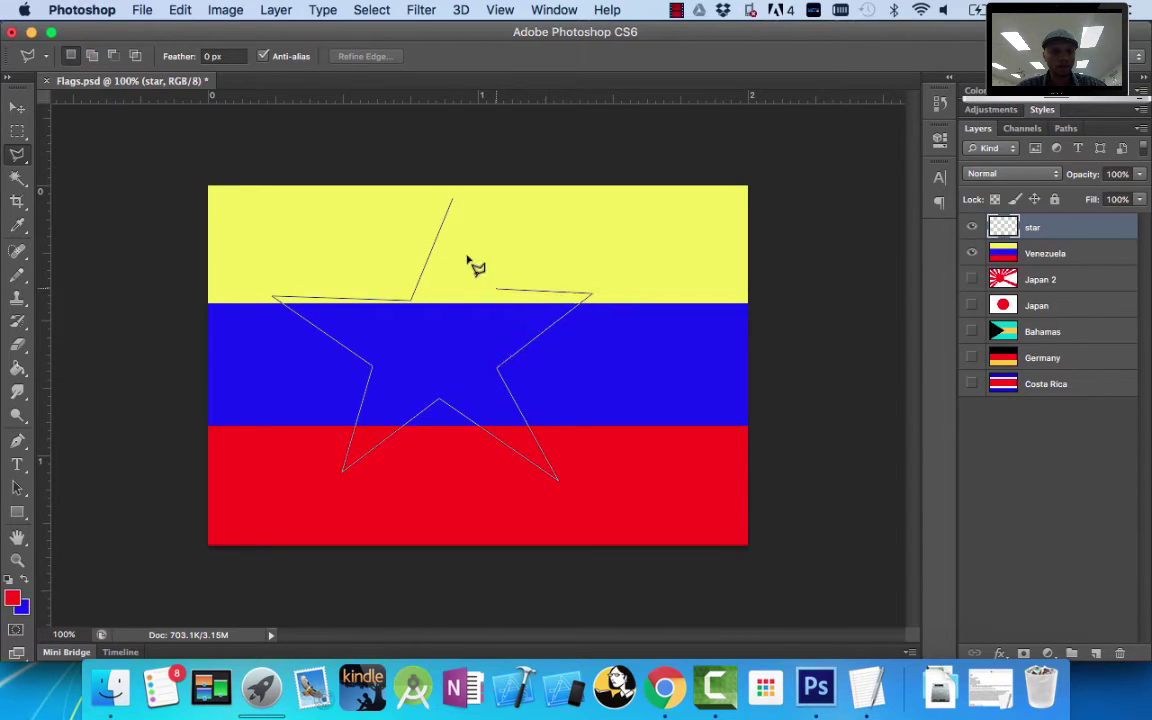
{"action": "left_click", "coordinate": [453, 205]}
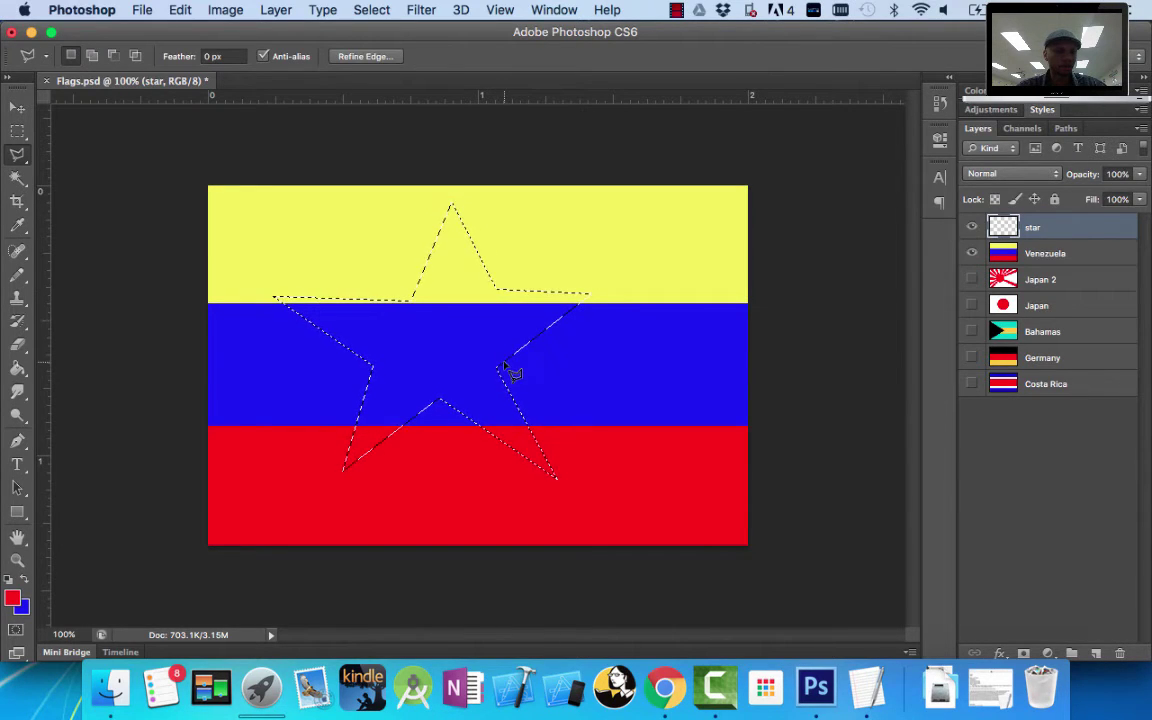
Fill the star white and deselect, then undo both to remove the trial star
{"action": "key", "text": "d"}
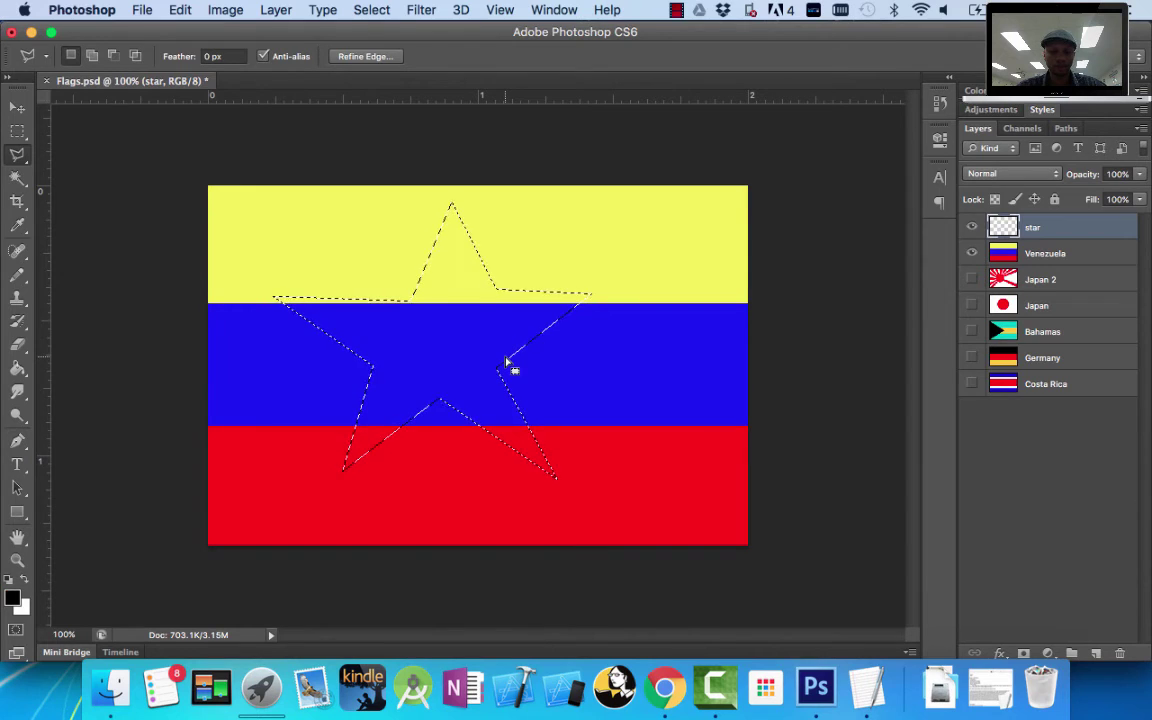
{"action": "key", "text": "super+BackSpace"}
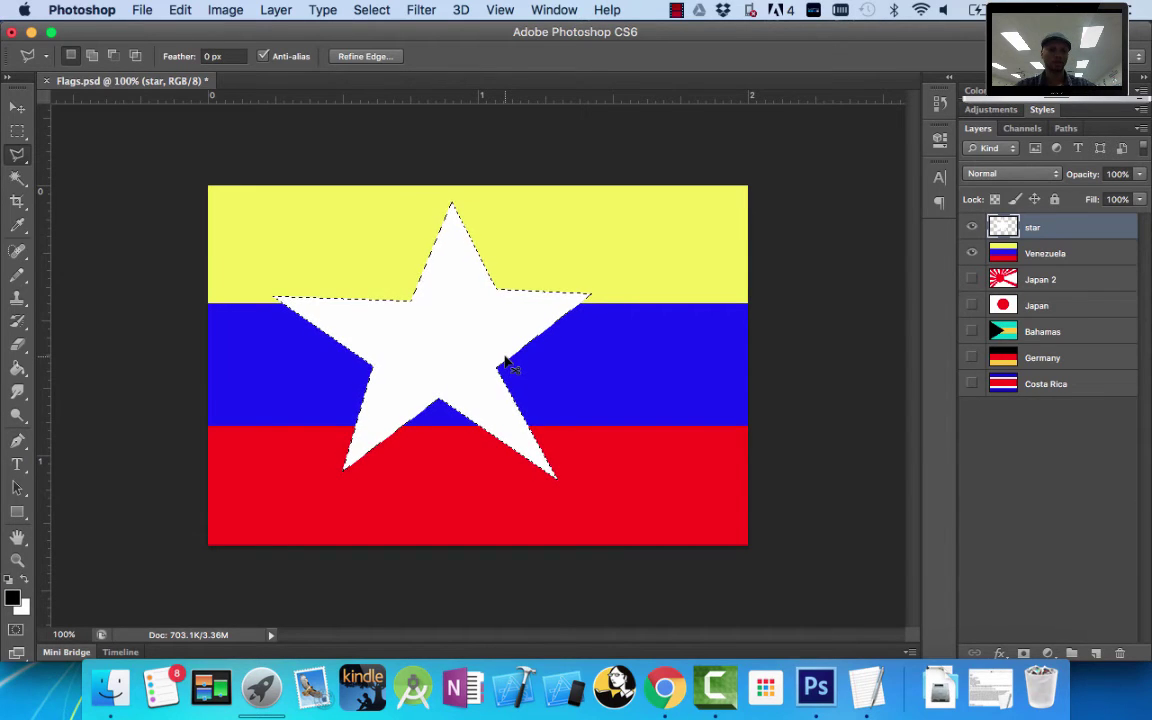
{"action": "key", "text": "super+d"}
{"action": "key", "text": "super+alt+z"}
{"action": "key", "text": "super+alt+z"}
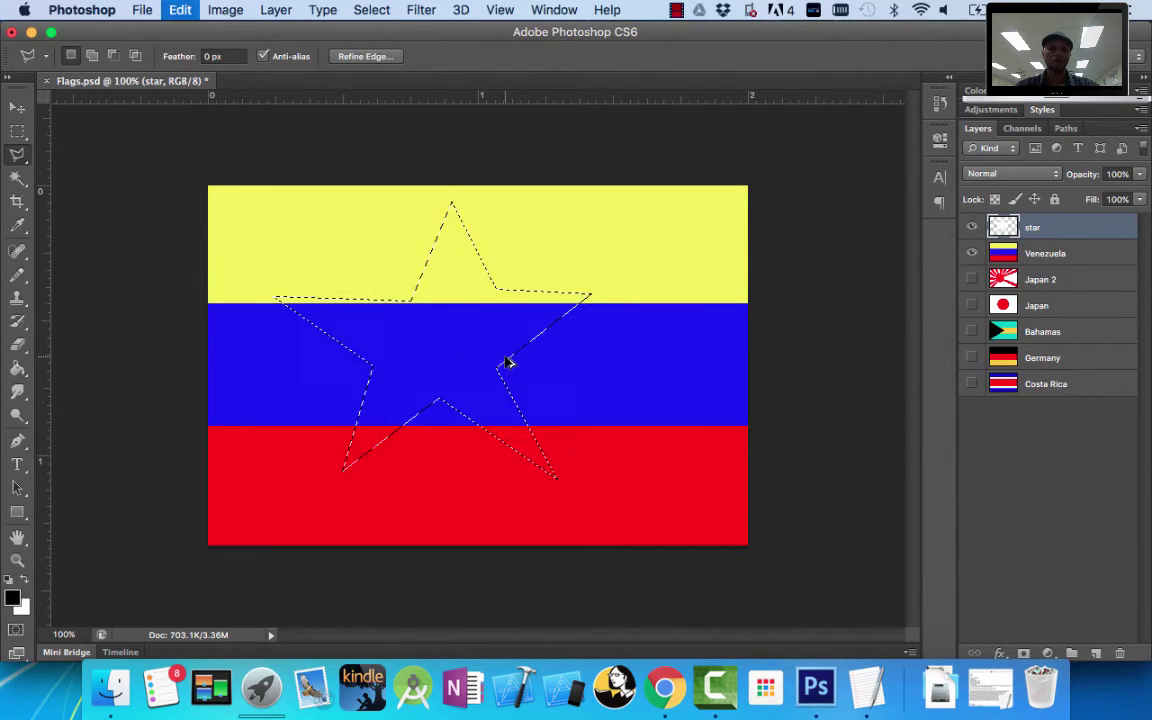
{"action": "key", "text": "super+alt+z"}
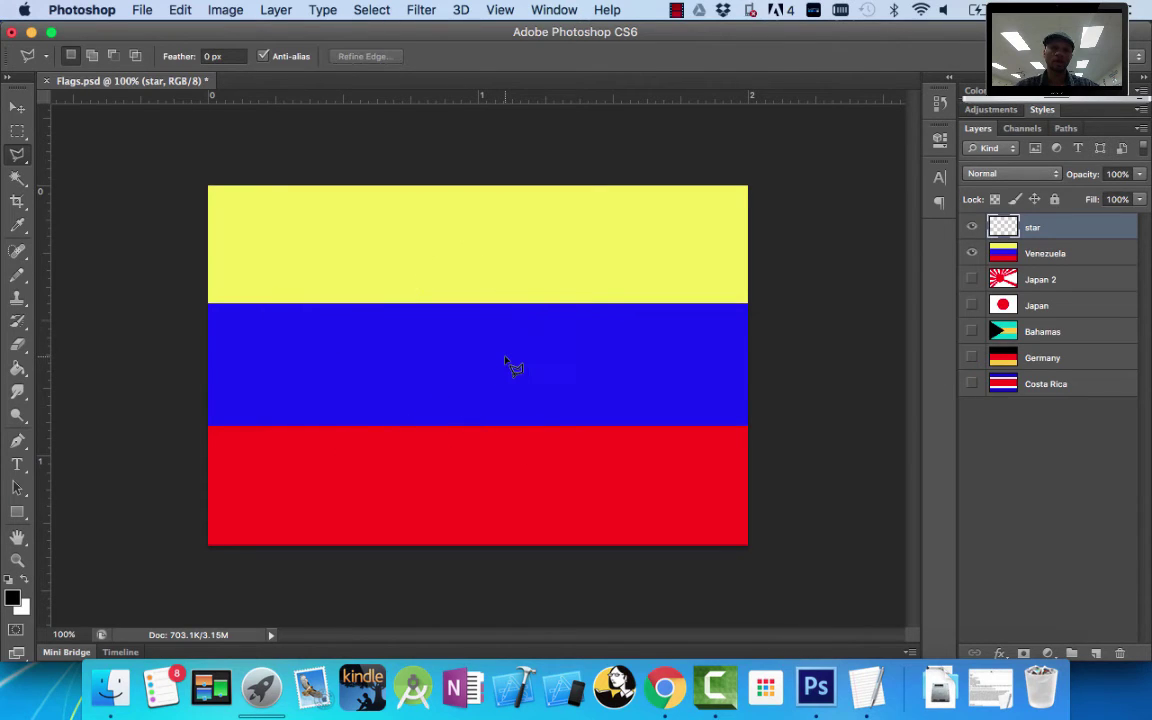
{"action": "left_click", "coordinate": [456, 207]}
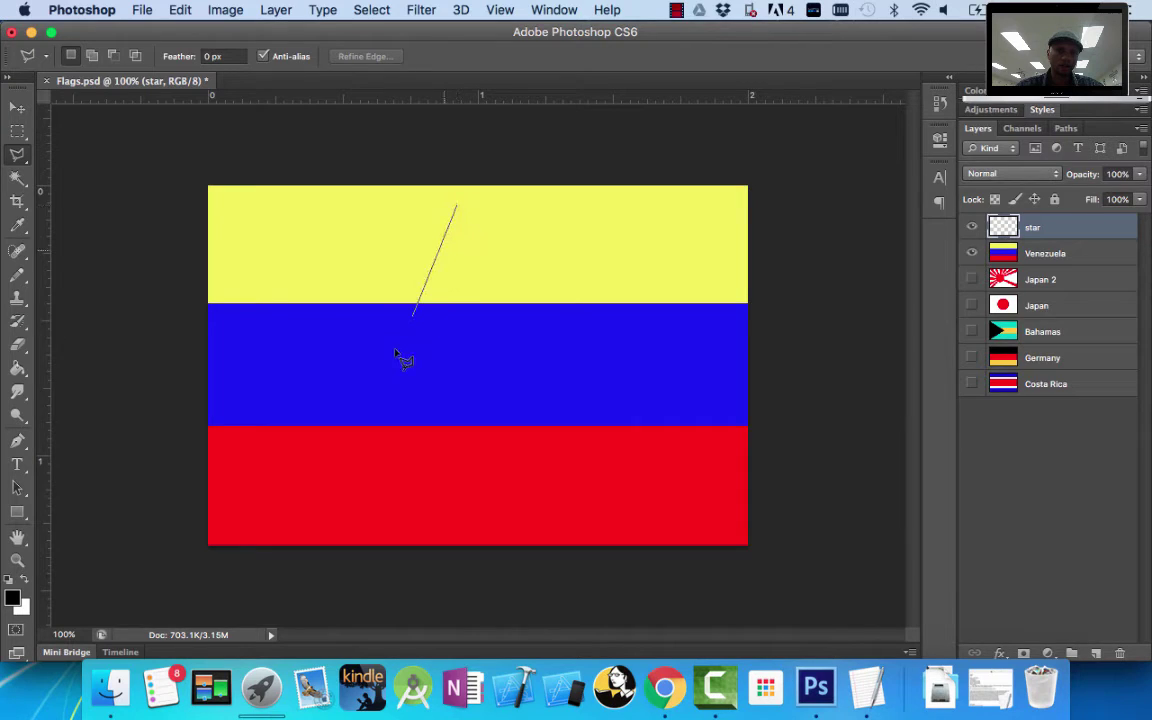
{"action": "left_click", "coordinate": [334, 508]}
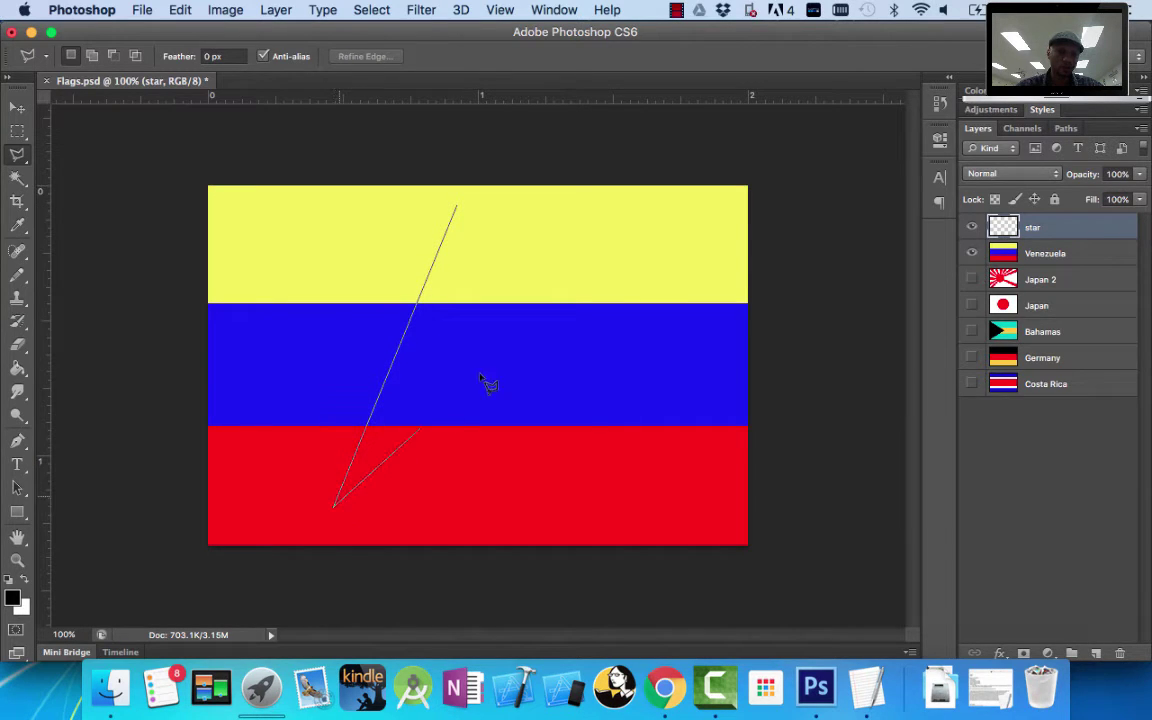
{"action": "left_click", "coordinate": [661, 290]}
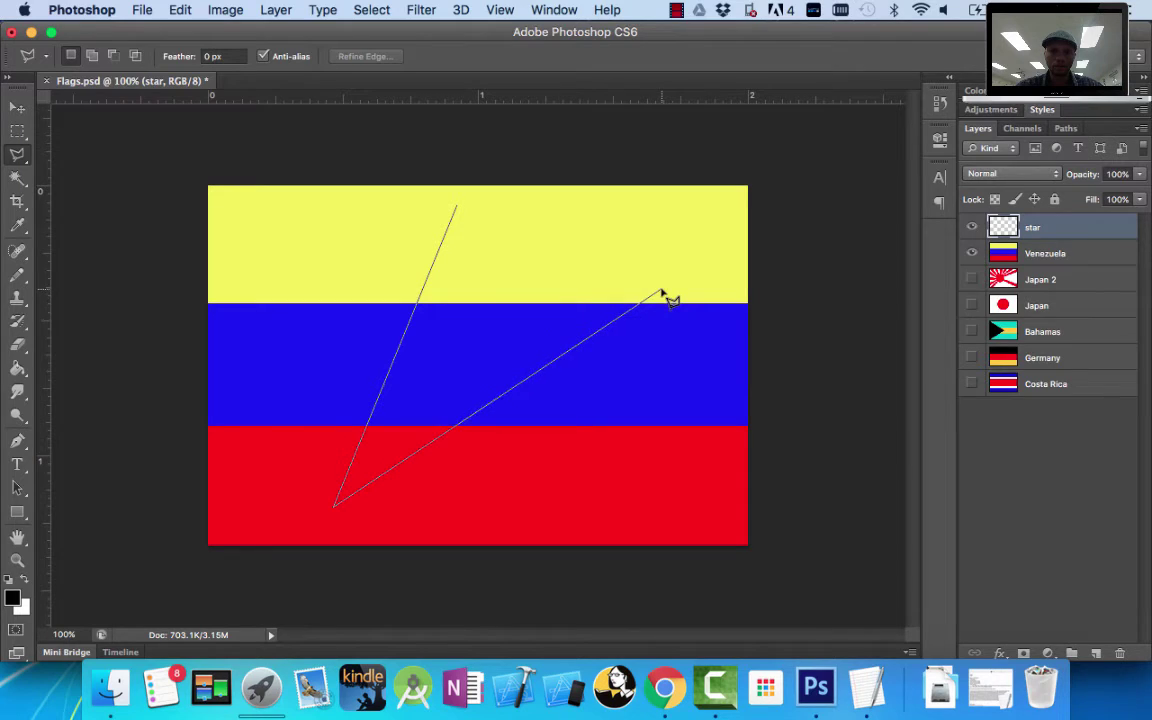
{"action": "left_click", "coordinate": [300, 292]}
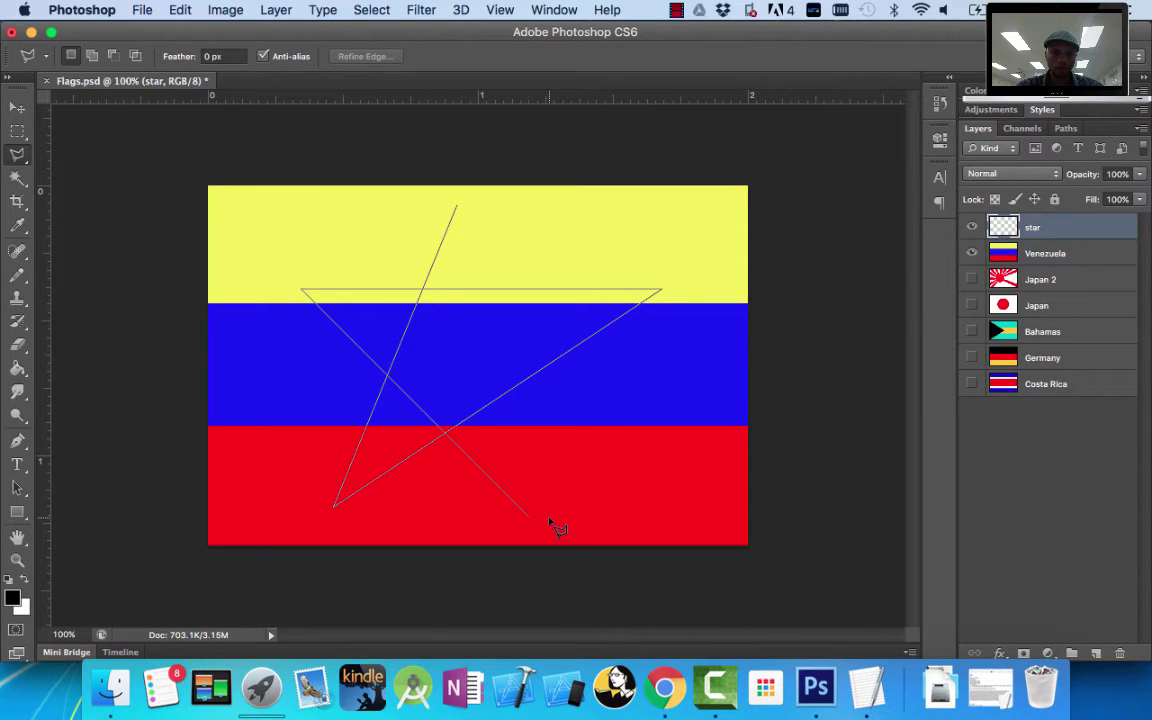
{"action": "left_click", "coordinate": [458, 210]}
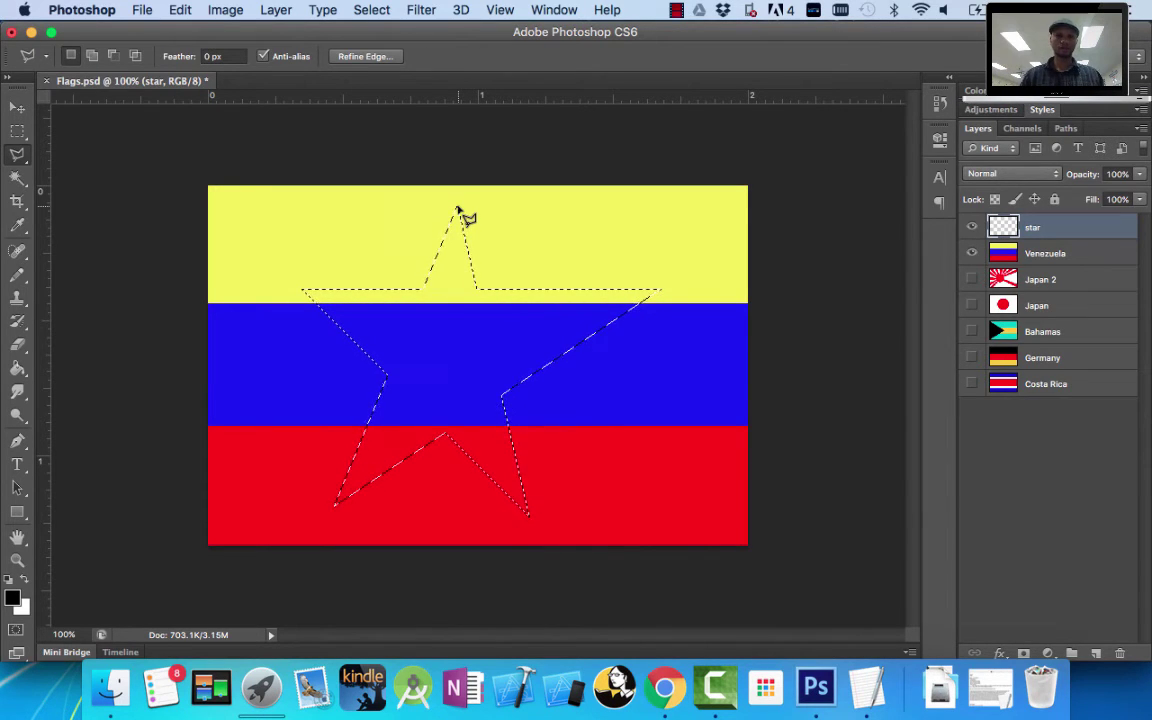
{"action": "key", "text": "super+BackSpace"}
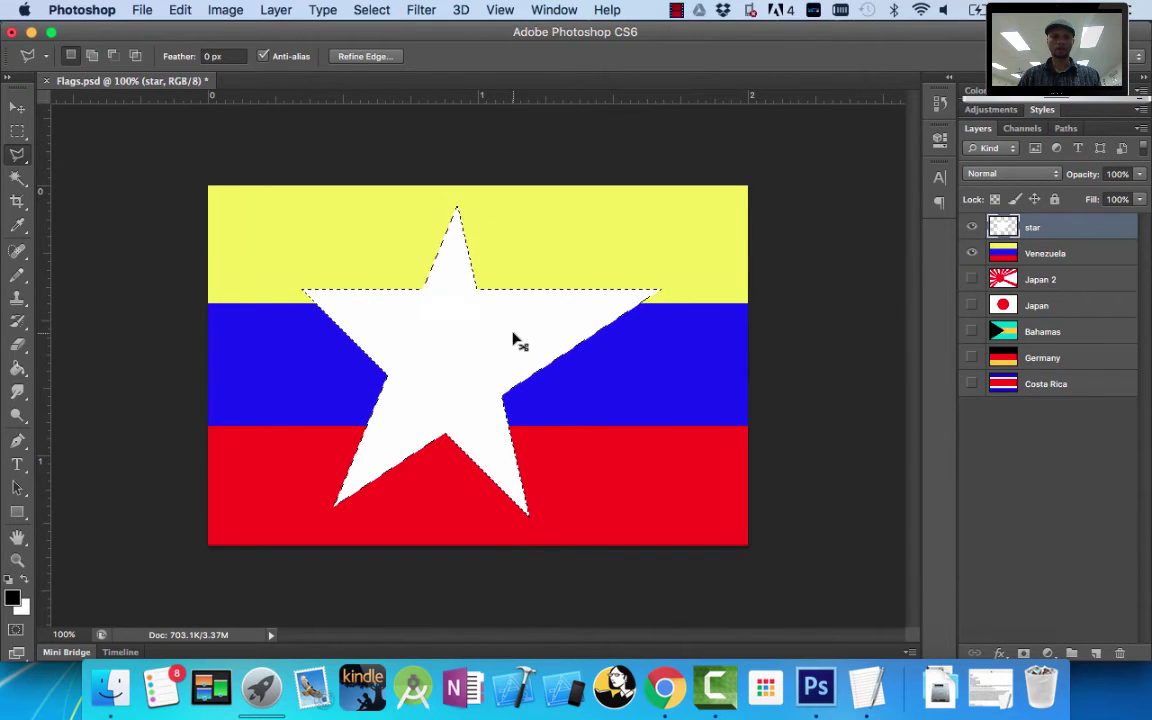
{"action": "key", "text": "super+z"}
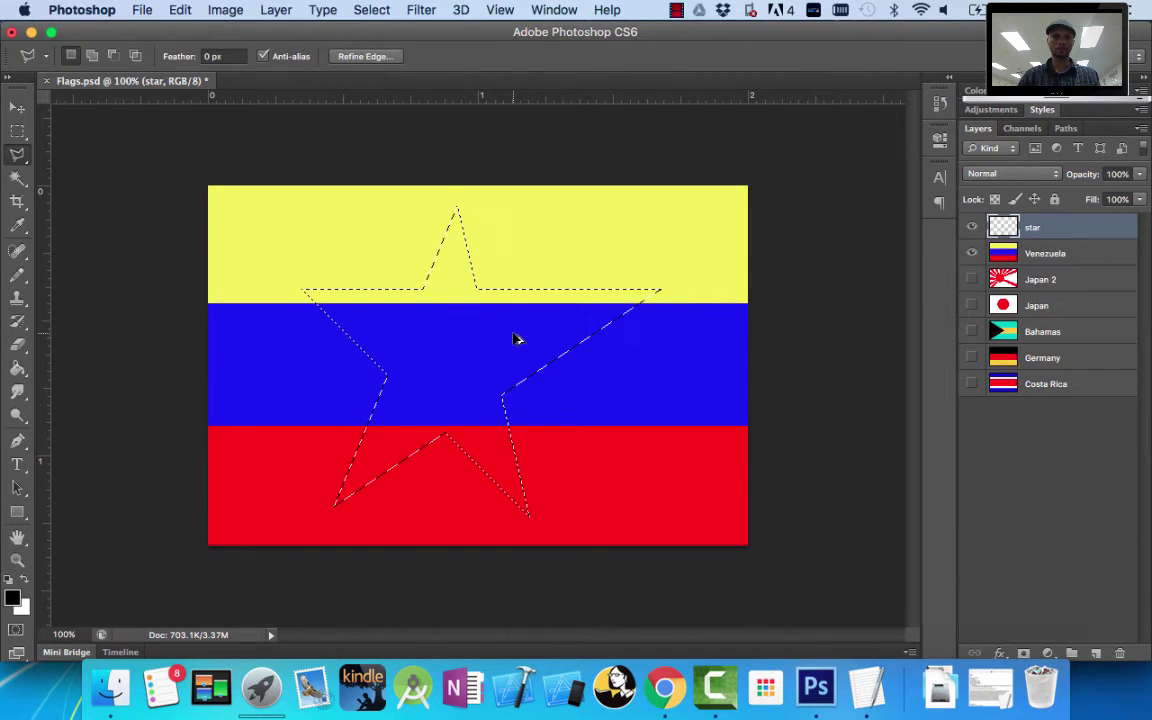
{"action": "key", "text": "super+d"}
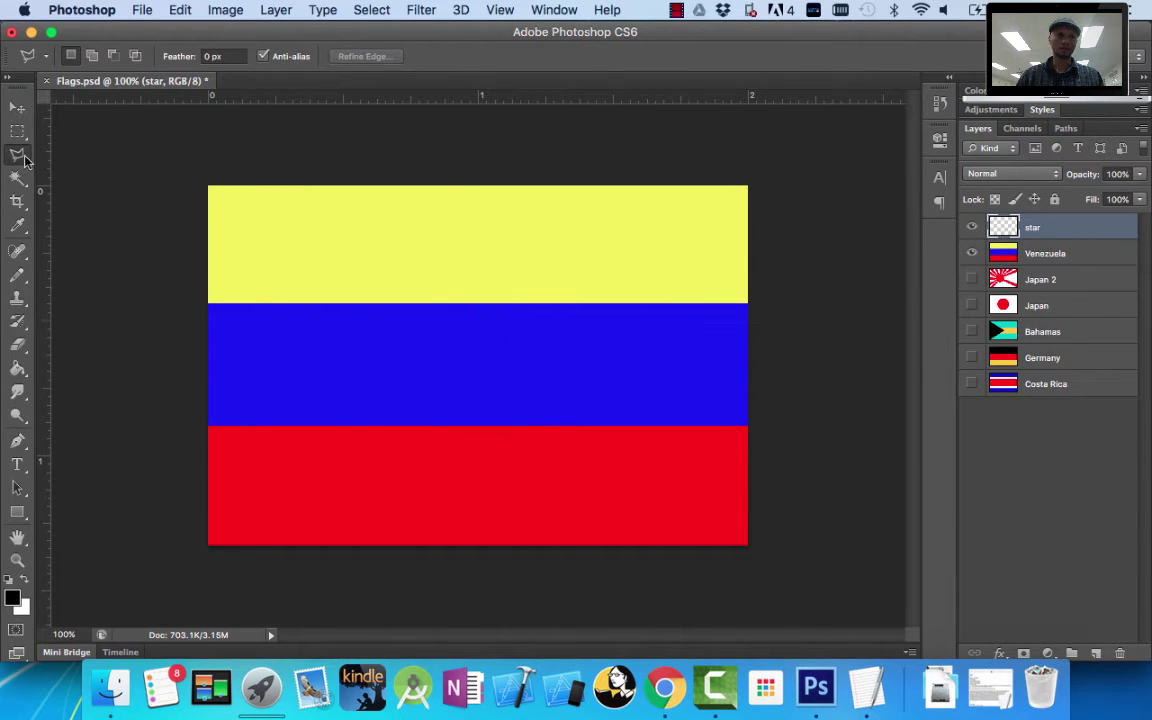
Draw a large five-pointed star selection spanning all three stripes with the Polygonal Lasso
{"action": "left_click", "coordinate": [462, 227]}
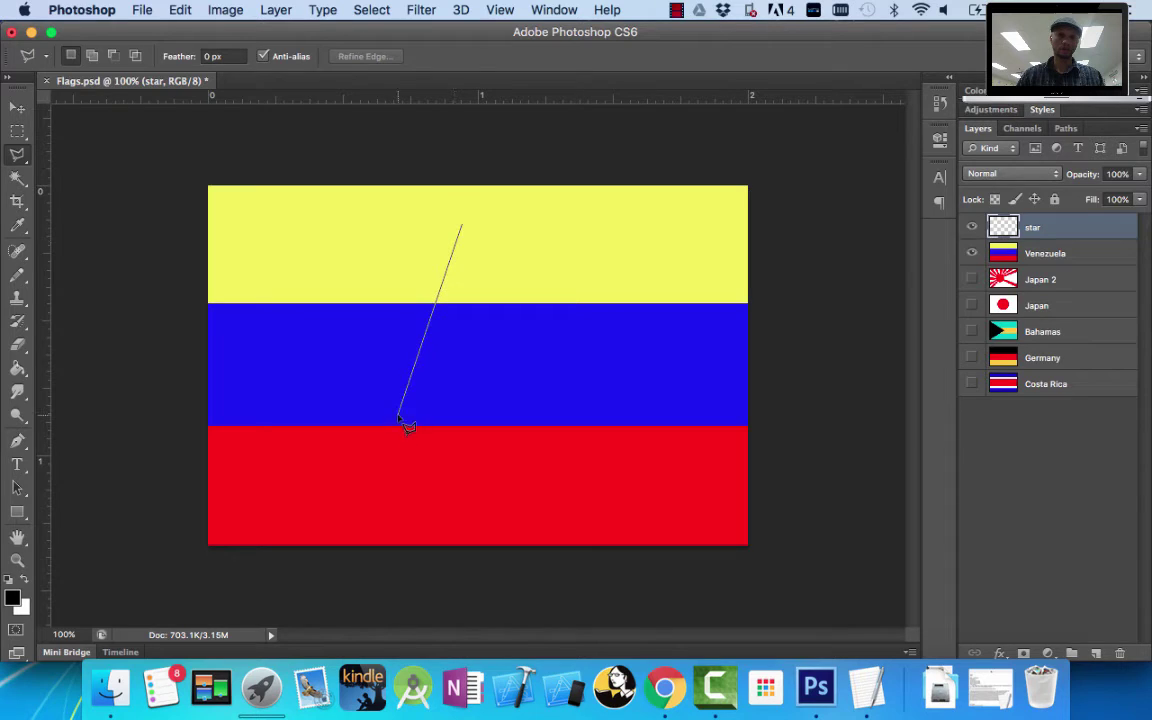
{"action": "left_click", "coordinate": [314, 521]}
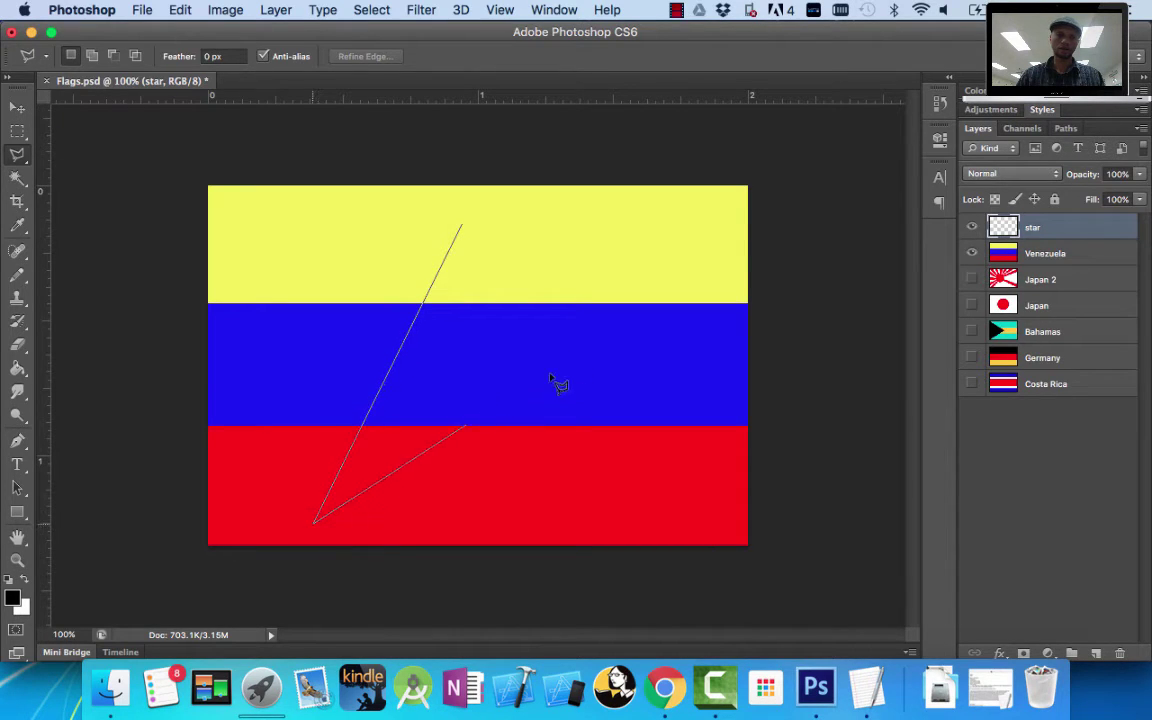
{"action": "left_click", "coordinate": [645, 318]}
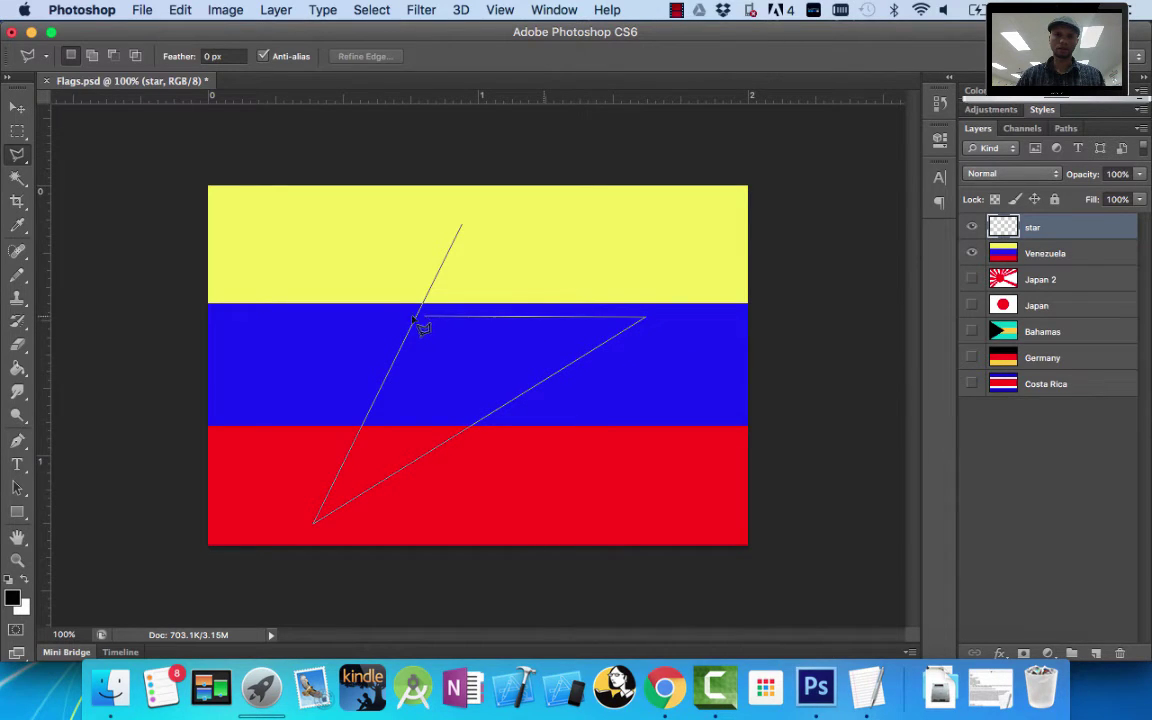
{"action": "left_click", "coordinate": [313, 318]}
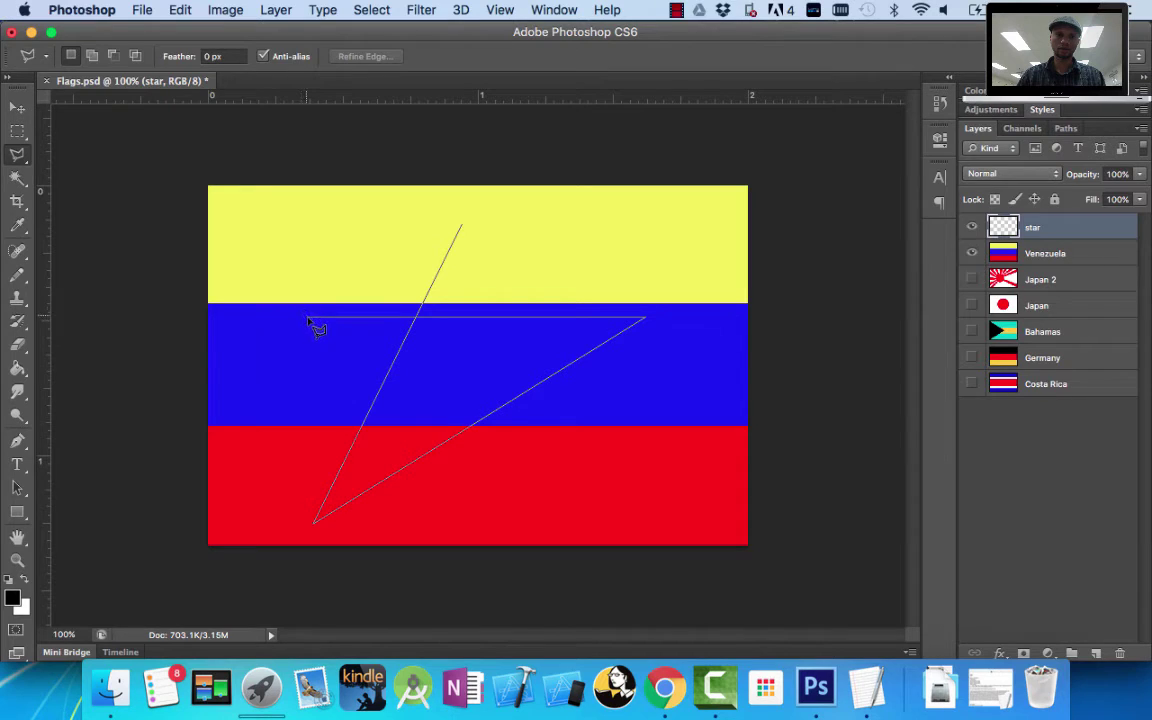
{"action": "left_click", "coordinate": [590, 522]}
{"action": "left_click", "coordinate": [464, 226]}
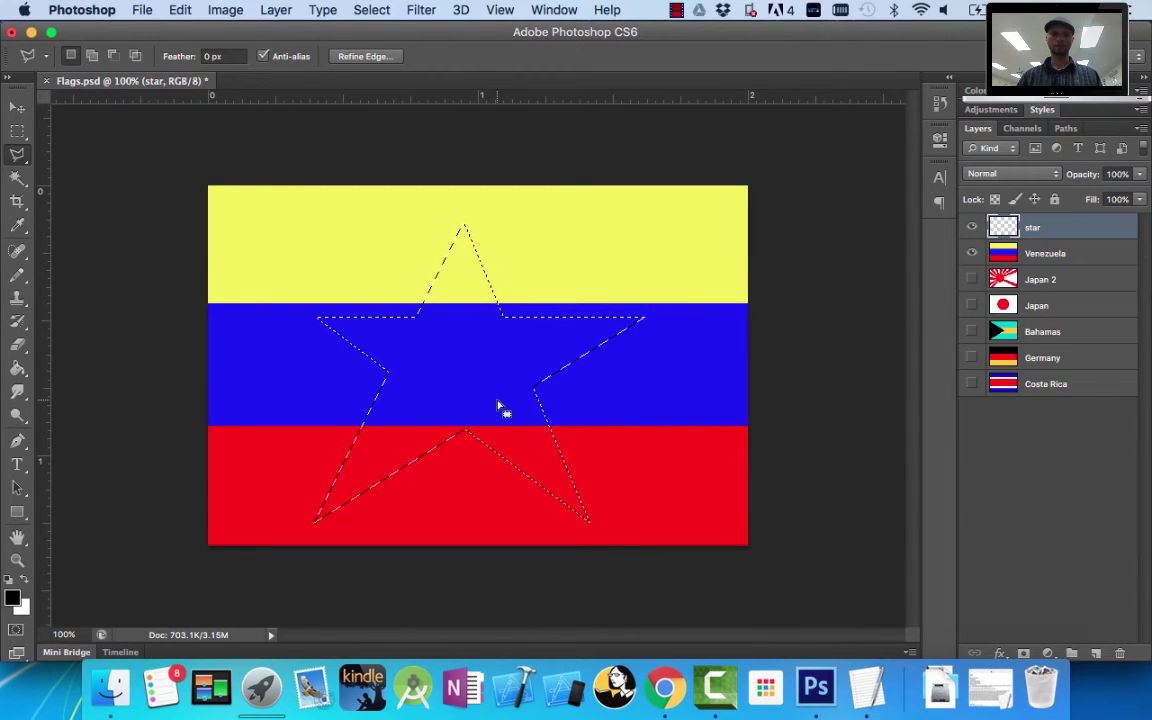
{"action": "left_click", "coordinate": [17, 368]}
Fill the star selection black, then white after swapping colours, and deselect
{"action": "left_click", "coordinate": [404, 413]}
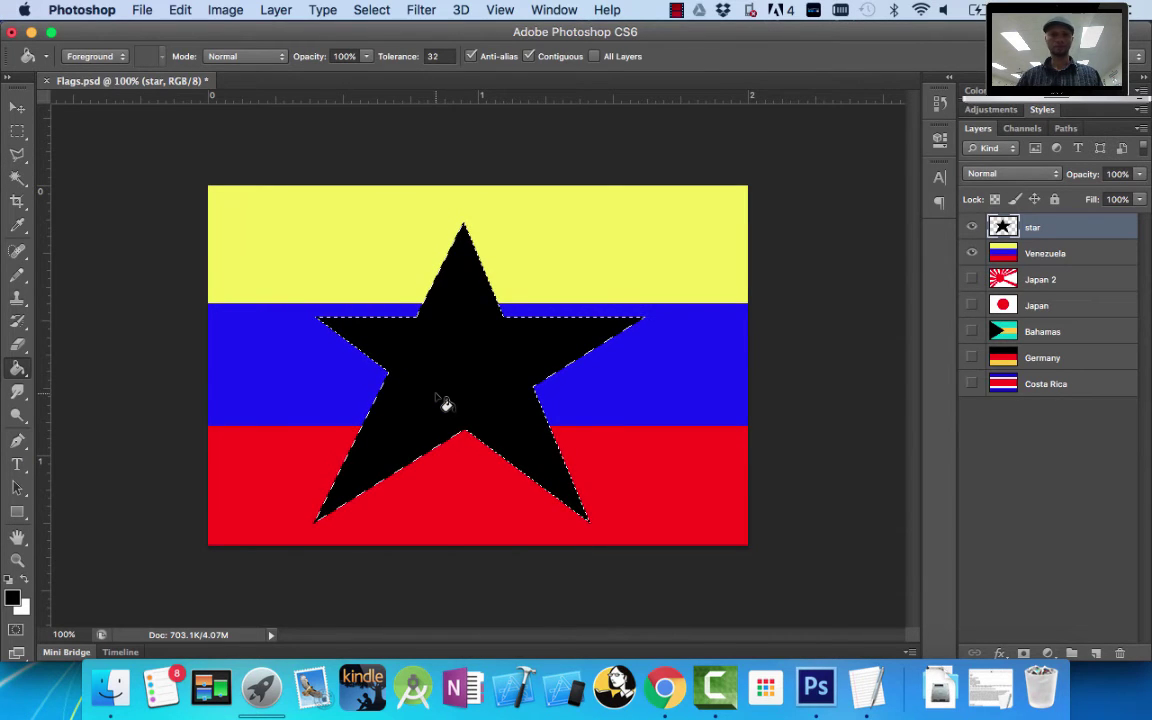
{"action": "left_click", "coordinate": [25, 589]}
{"action": "left_click", "coordinate": [487, 394]}
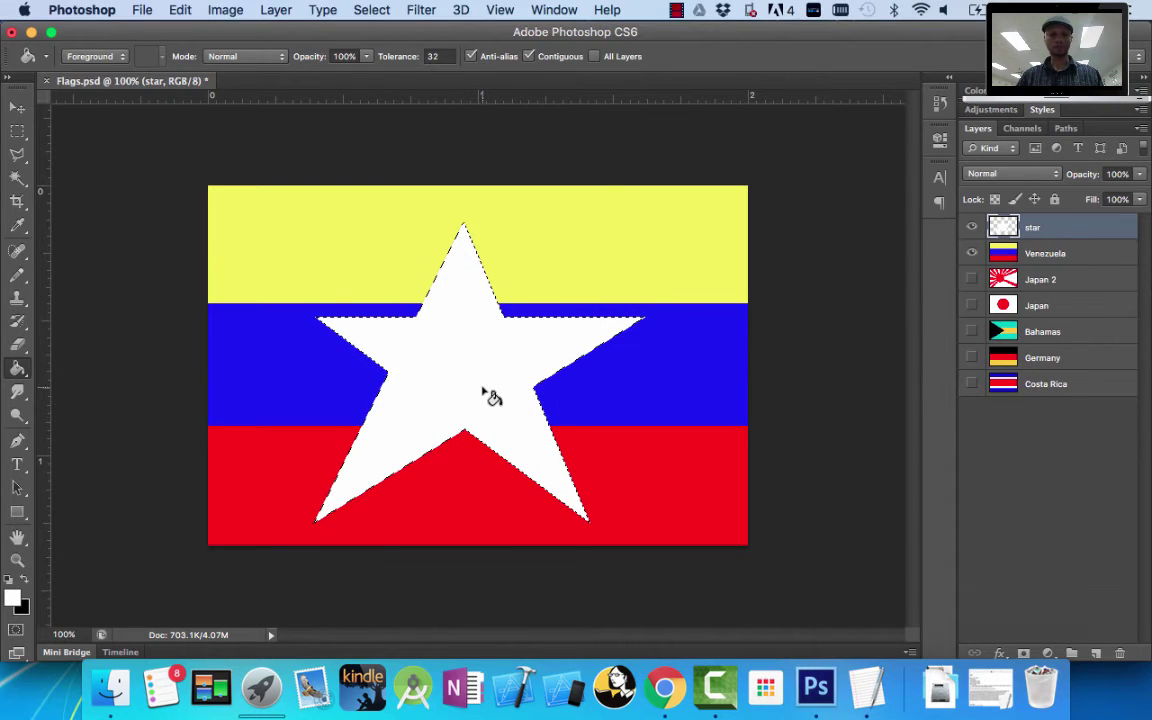
{"action": "left_click", "coordinate": [370, 10]}
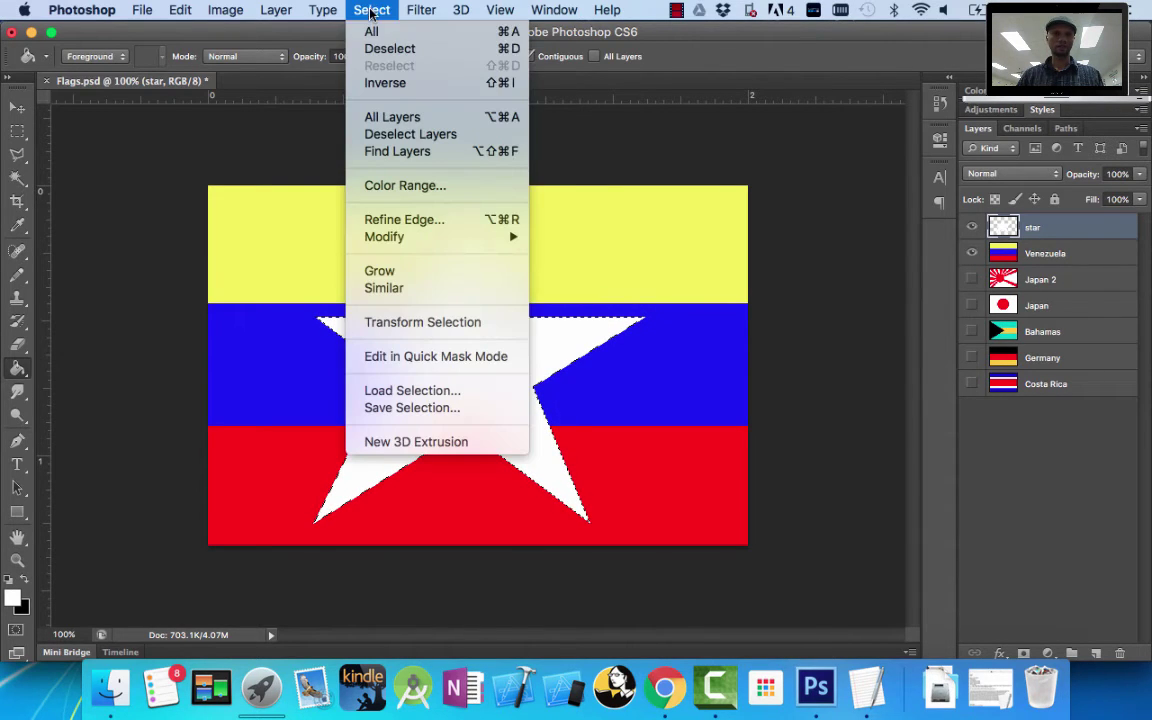
{"action": "left_click", "coordinate": [389, 49]}
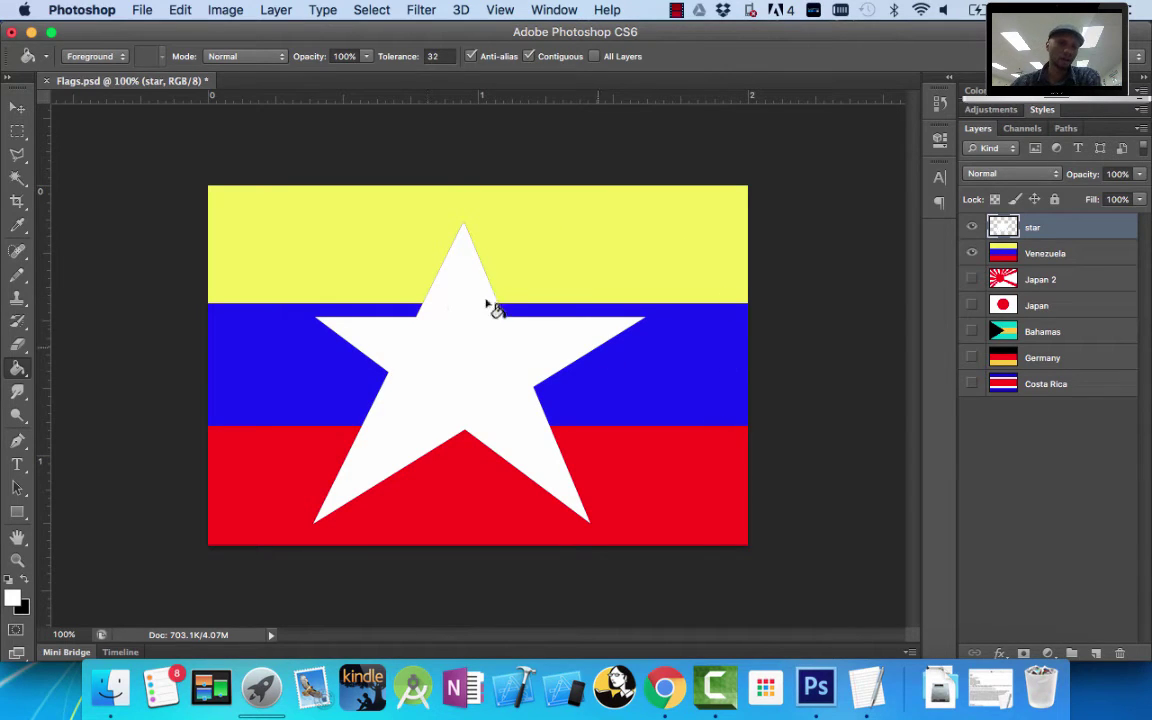
Toggle the star layer's visibility to compare, then bring up the flag reference PDF
{"action": "left_click", "coordinate": [973, 228]}
{"action": "left_click", "coordinate": [973, 228]}
{"action": "left_click", "coordinate": [973, 228]}
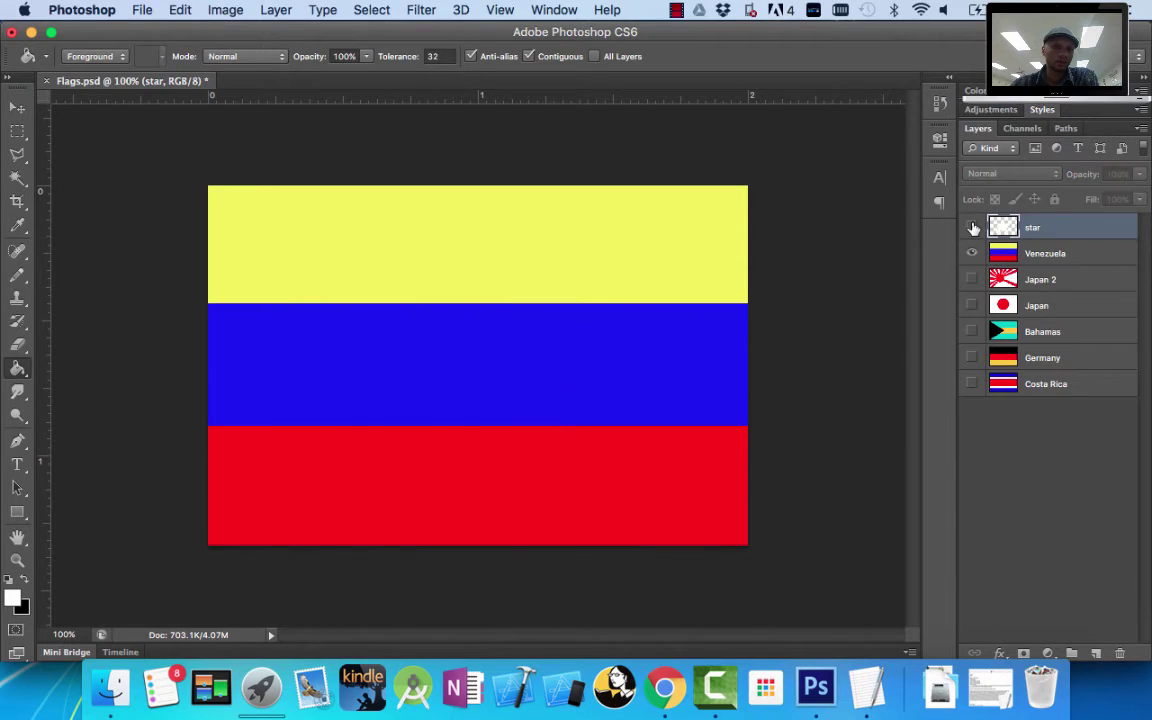
{"action": "left_click", "coordinate": [973, 228]}
{"action": "left_click", "coordinate": [973, 228]}
{"action": "left_click", "coordinate": [973, 228]}
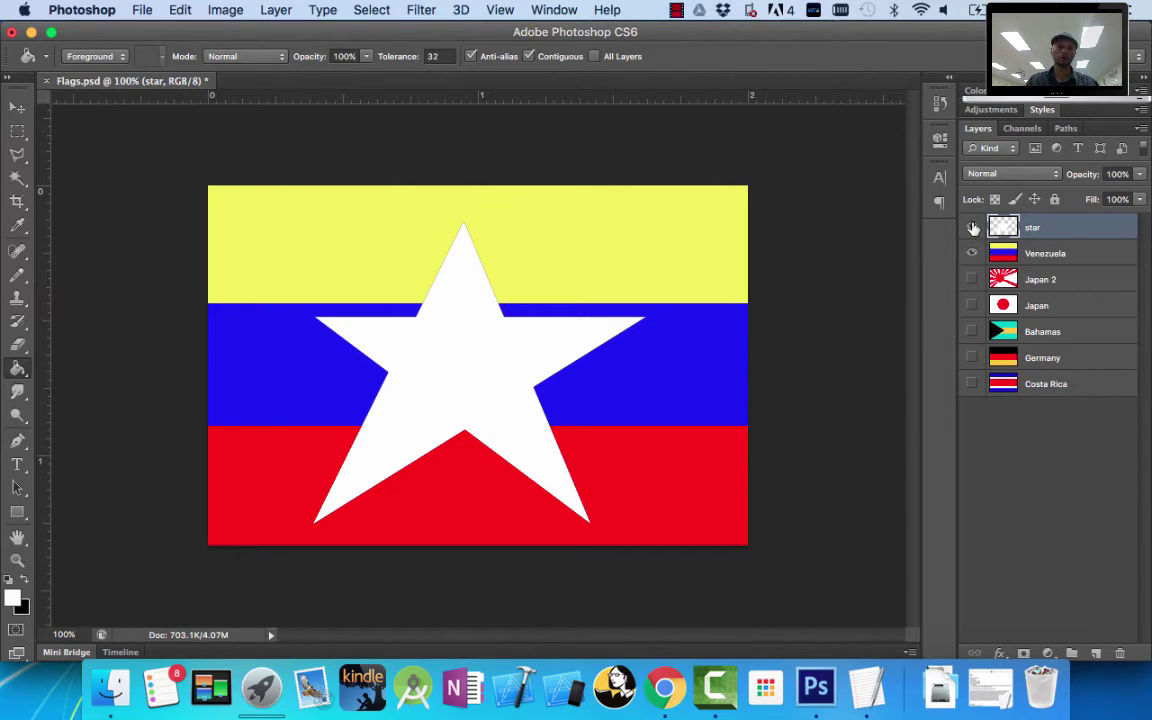
{"action": "left_click", "coordinate": [665, 687]}
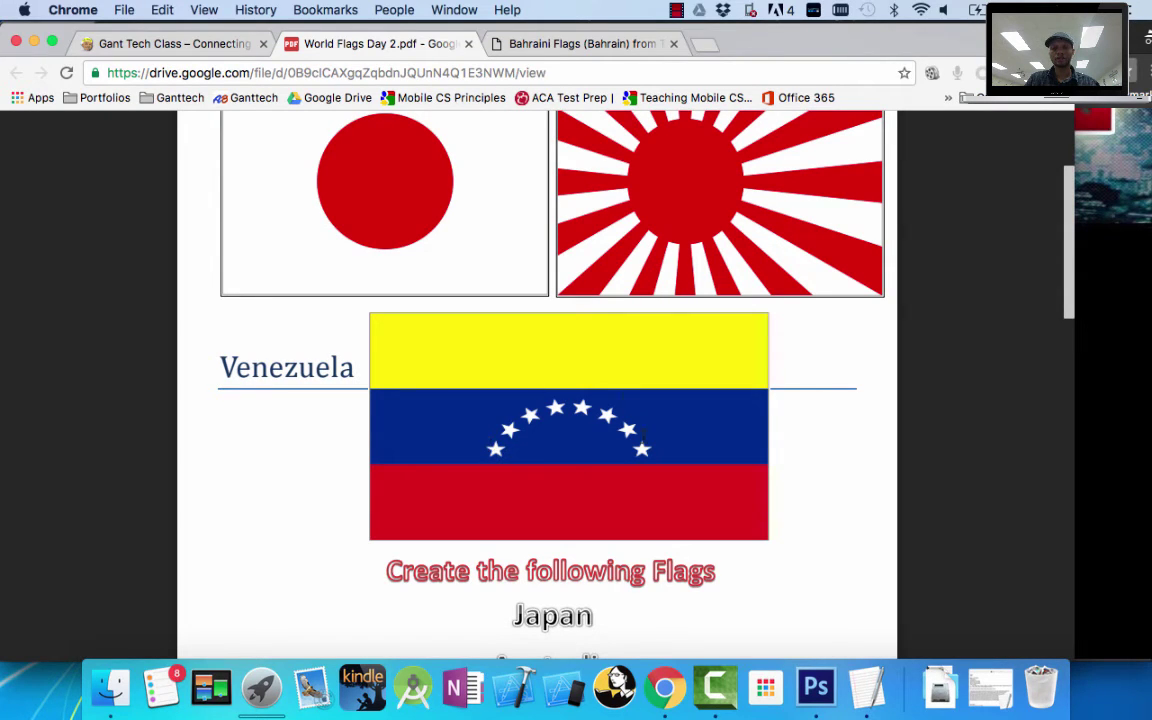
Go back from Chrome's Venezuela reference to Flags.psd in Photoshop
{"action": "left_click", "coordinate": [815, 687]}
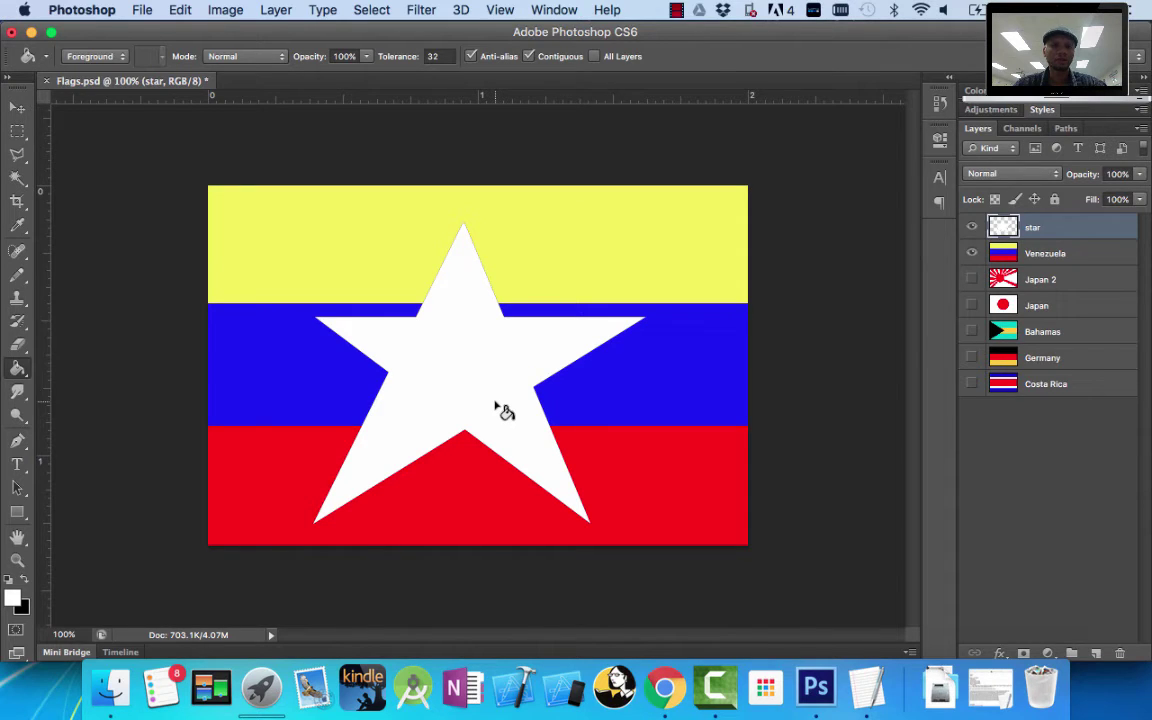
Scale the white star down to about 9.4% in the upper-left of the yellow stripe
{"action": "left_click", "coordinate": [18, 108]}
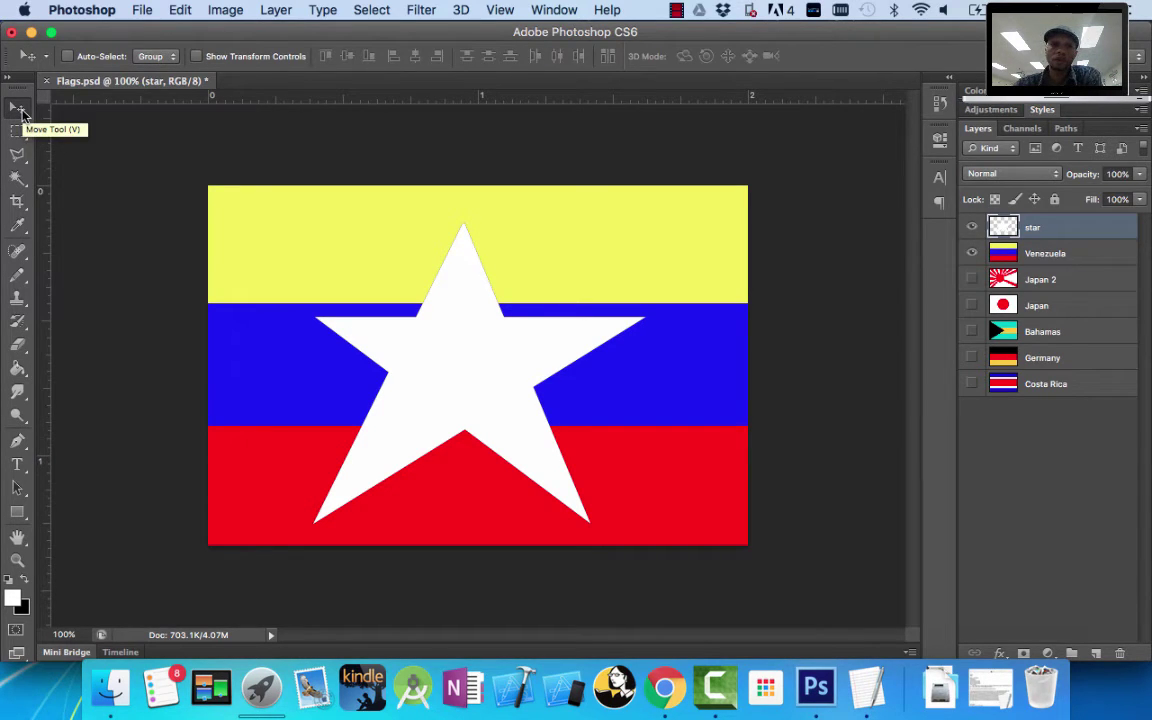
{"action": "left_click_drag", "start_coordinate": [312, 376], "coordinate": [478, 354]}
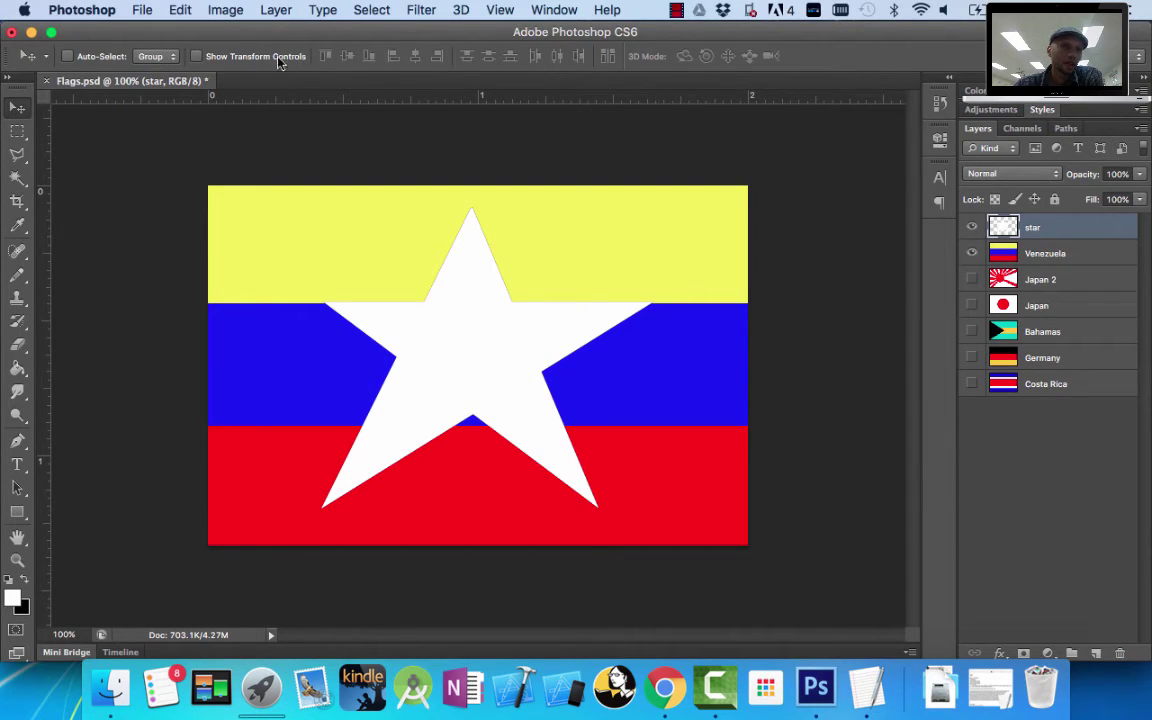
{"action": "left_click", "coordinate": [197, 57]}
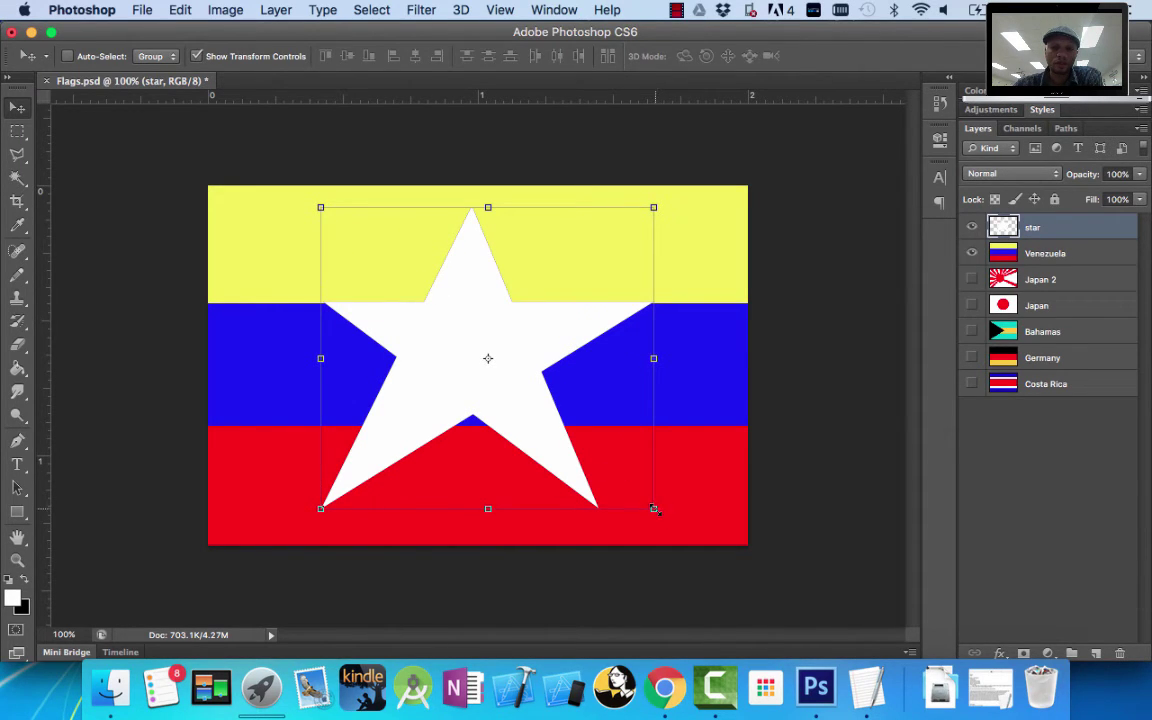
{"action": "left_click_drag", "start_coordinate": [655, 510], "coordinate": [357, 241]}
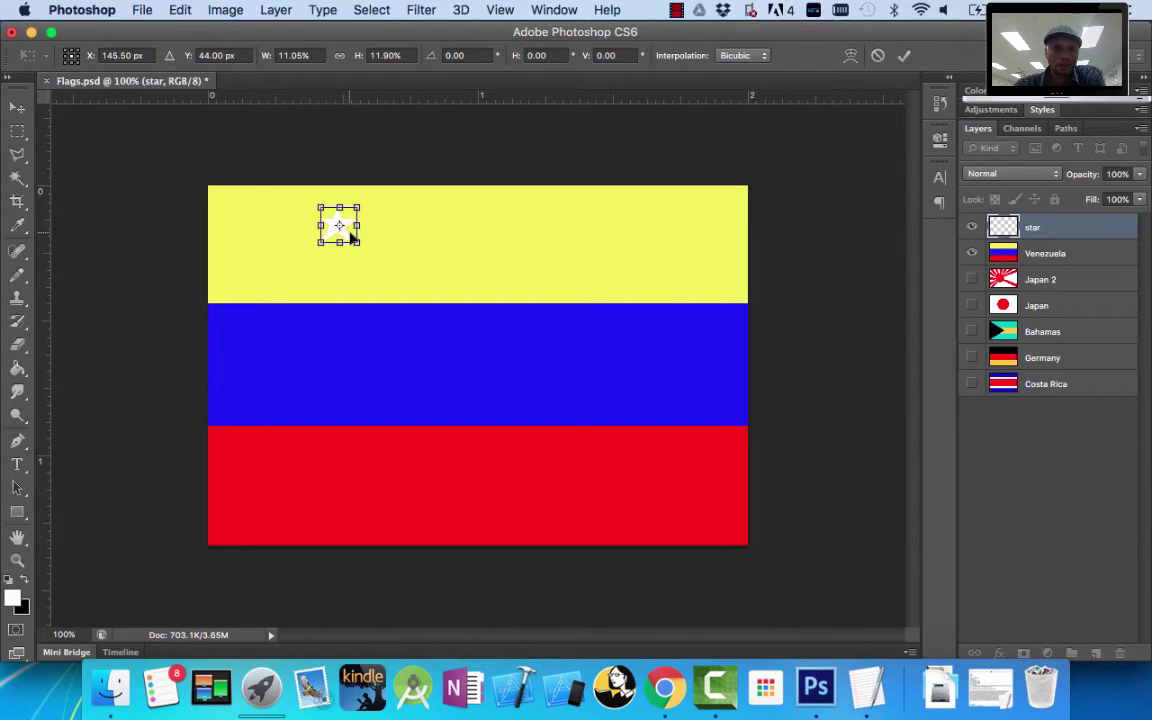
{"action": "left_click_drag", "start_coordinate": [358, 242], "coordinate": [350, 233]}
{"action": "left_click", "coordinate": [905, 57]}
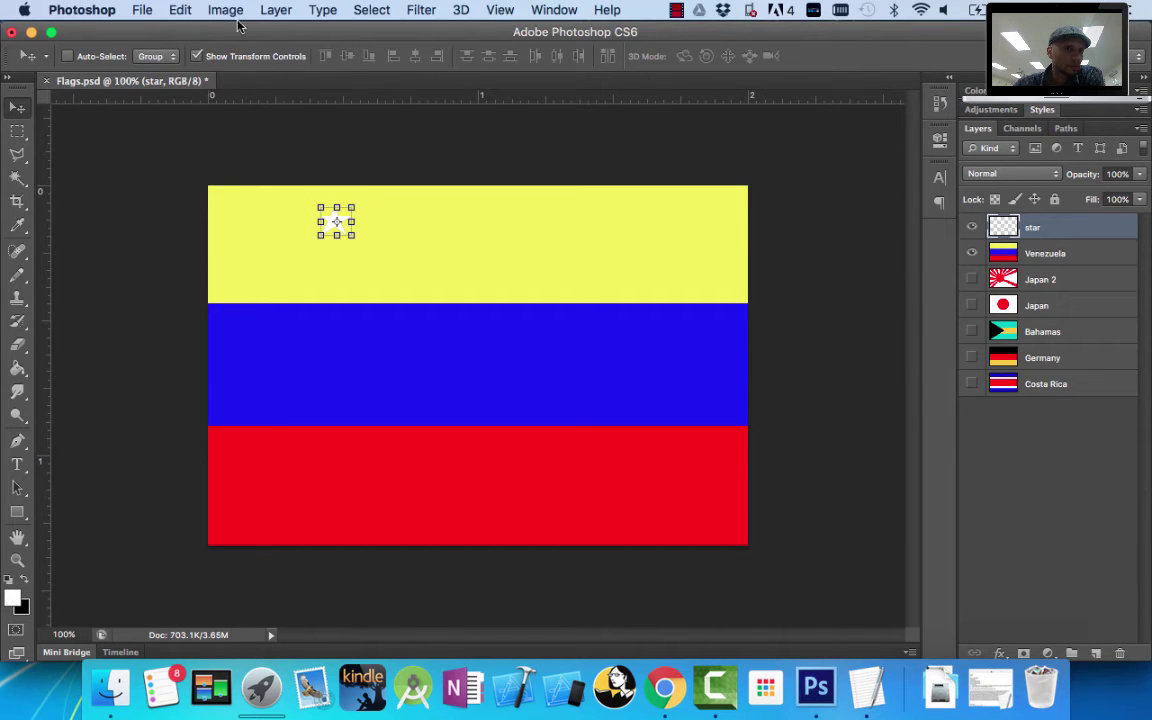
Move the tiny star down from the yellow stripe into the blue stripe
{"action": "left_click", "coordinate": [198, 57]}
{"action": "left_click_drag", "start_coordinate": [342, 240], "coordinate": [352, 421]}
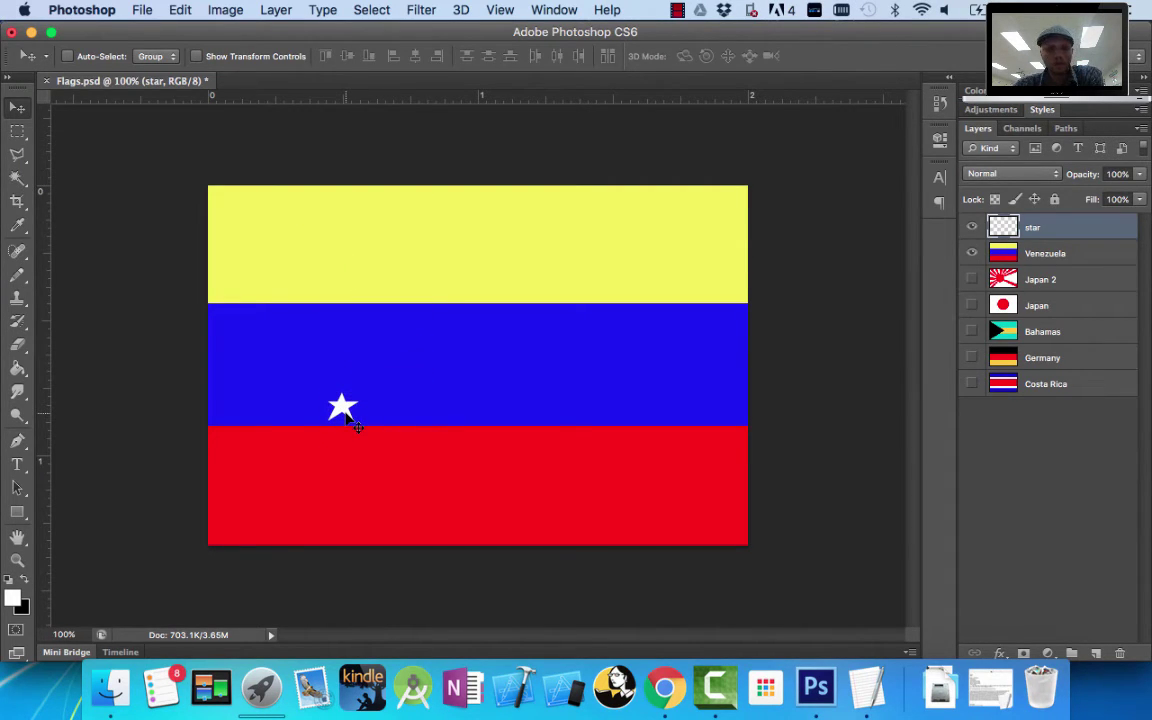
{"action": "mouse_move", "coordinate": [350, 412]}
{"action": "left_mouse_down"}
{"action": "mouse_move", "coordinate": [362, 408]}
{"action": "mouse_move", "coordinate": [352, 404]}
{"action": "left_mouse_up"}
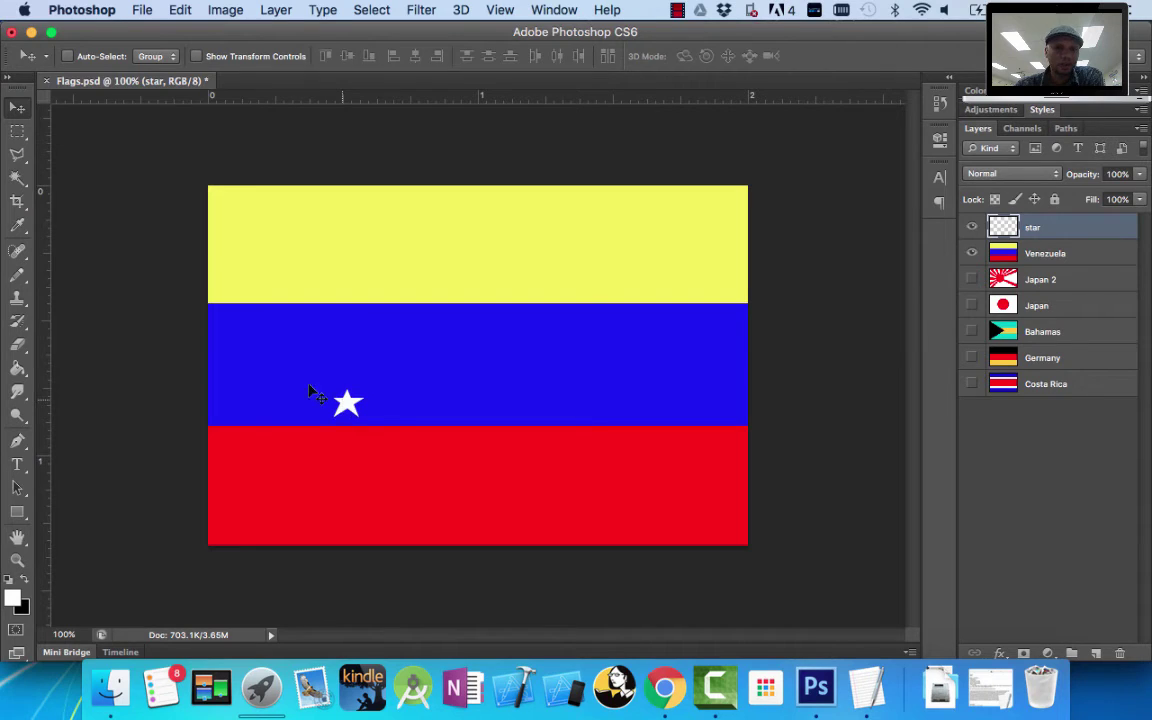
Shrink the star slightly and lower it toward the red stripe, left of centre
{"action": "left_click", "coordinate": [197, 56]}
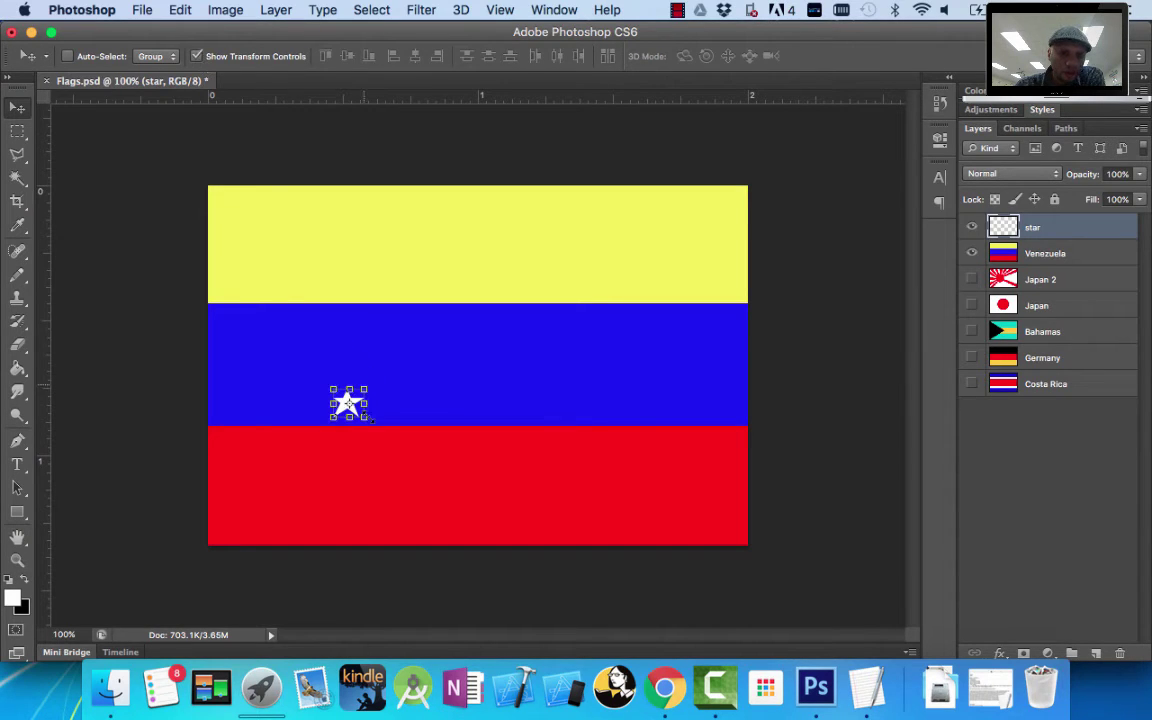
{"action": "left_click_drag", "start_coordinate": [368, 418], "coordinate": [365, 421]}
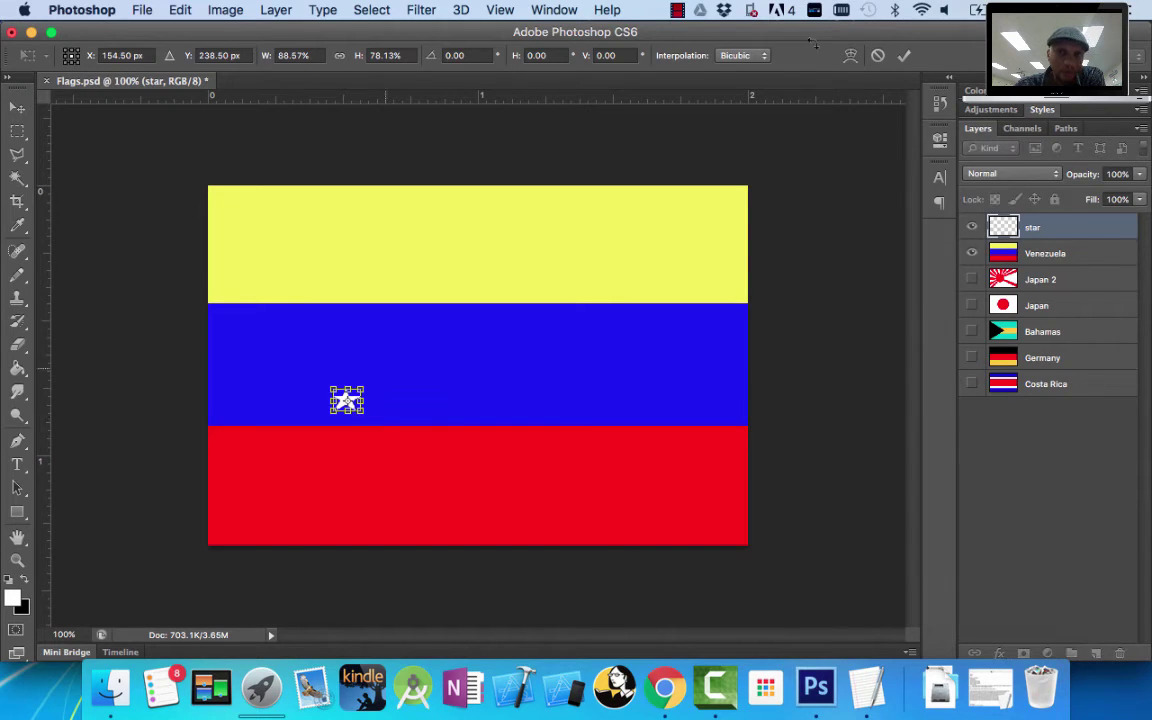
{"action": "left_click", "coordinate": [903, 56]}
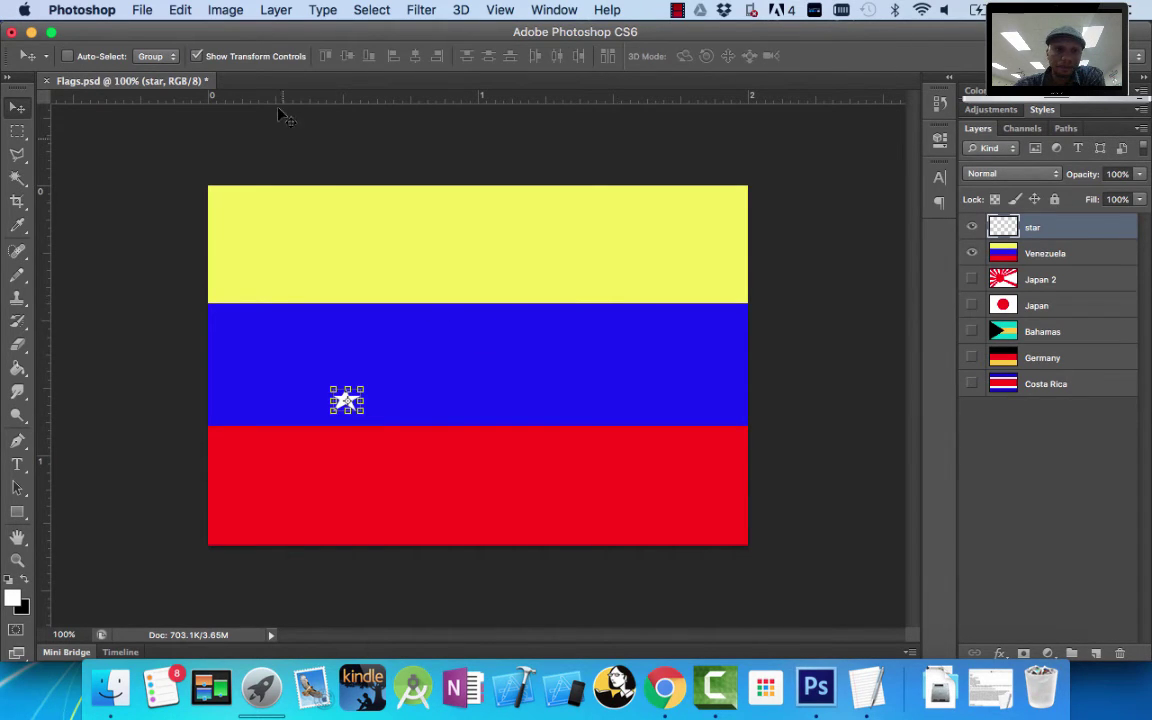
{"action": "left_click", "coordinate": [196, 57]}
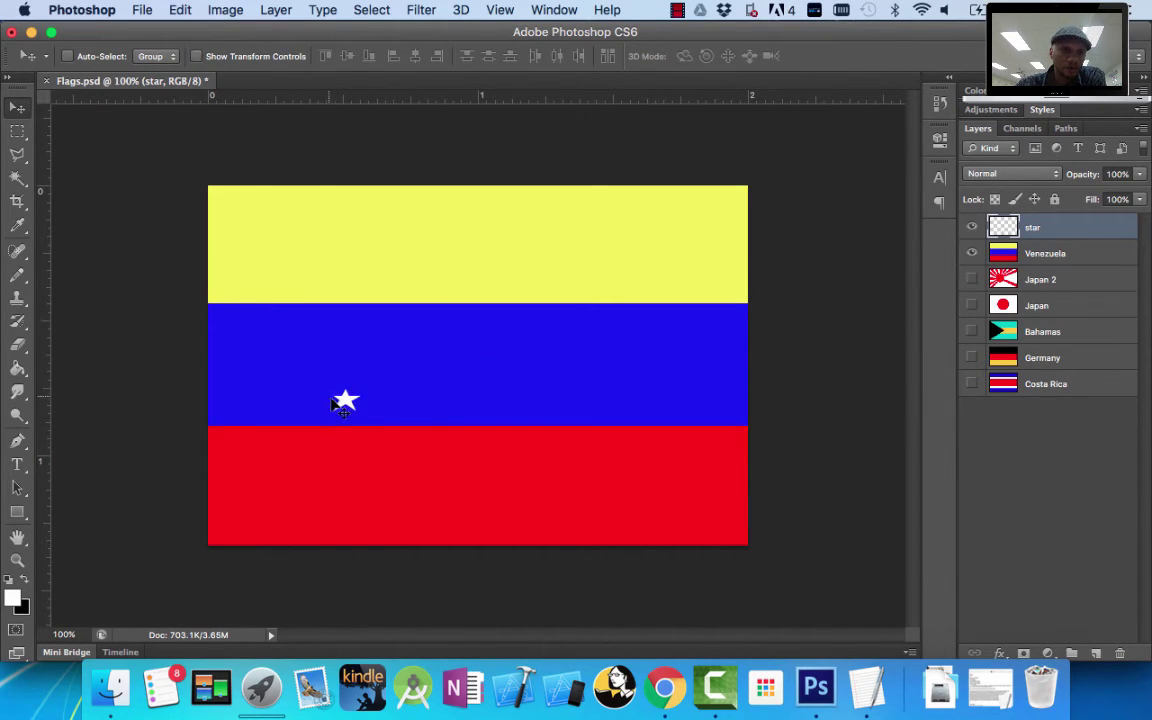
{"action": "mouse_move", "coordinate": [335, 401]}
{"action": "left_mouse_down"}
{"action": "mouse_move", "coordinate": [336, 414]}
{"action": "mouse_move", "coordinate": [348, 410]}
{"action": "left_mouse_up"}
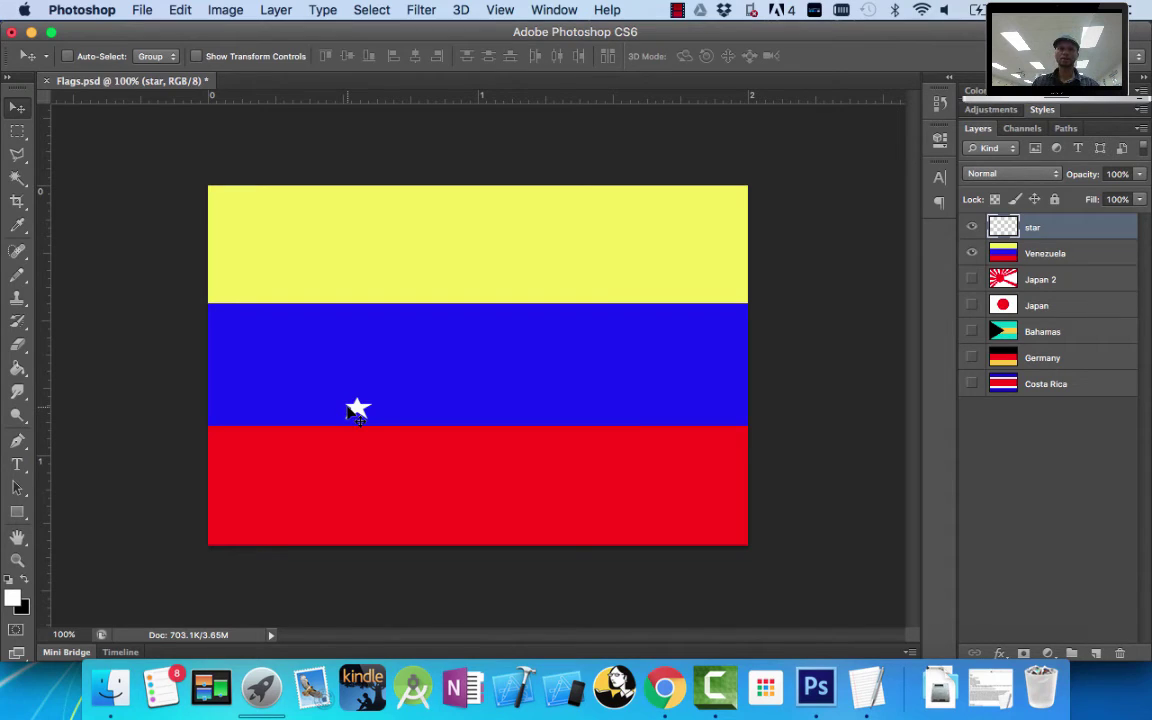
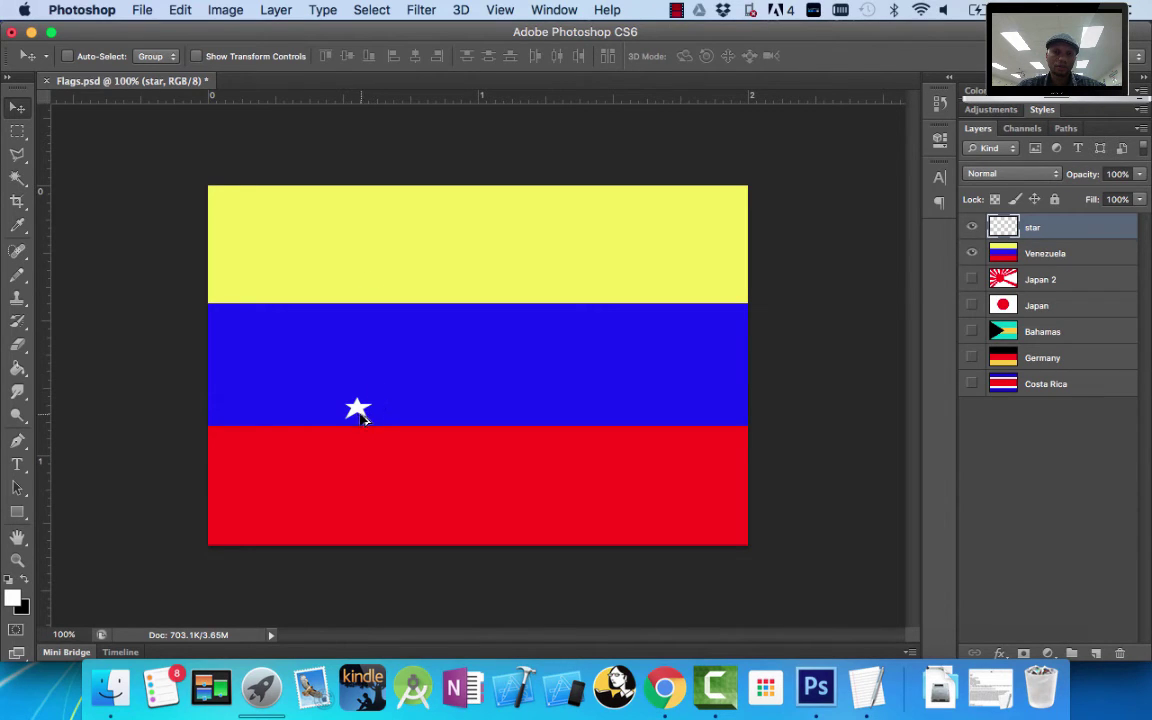
Alt-drag three copies of the white star up, across and down along the arc on the blue stripe
{"action": "left_click_drag", "start_coordinate": [358, 412], "coordinate": [381, 378]}
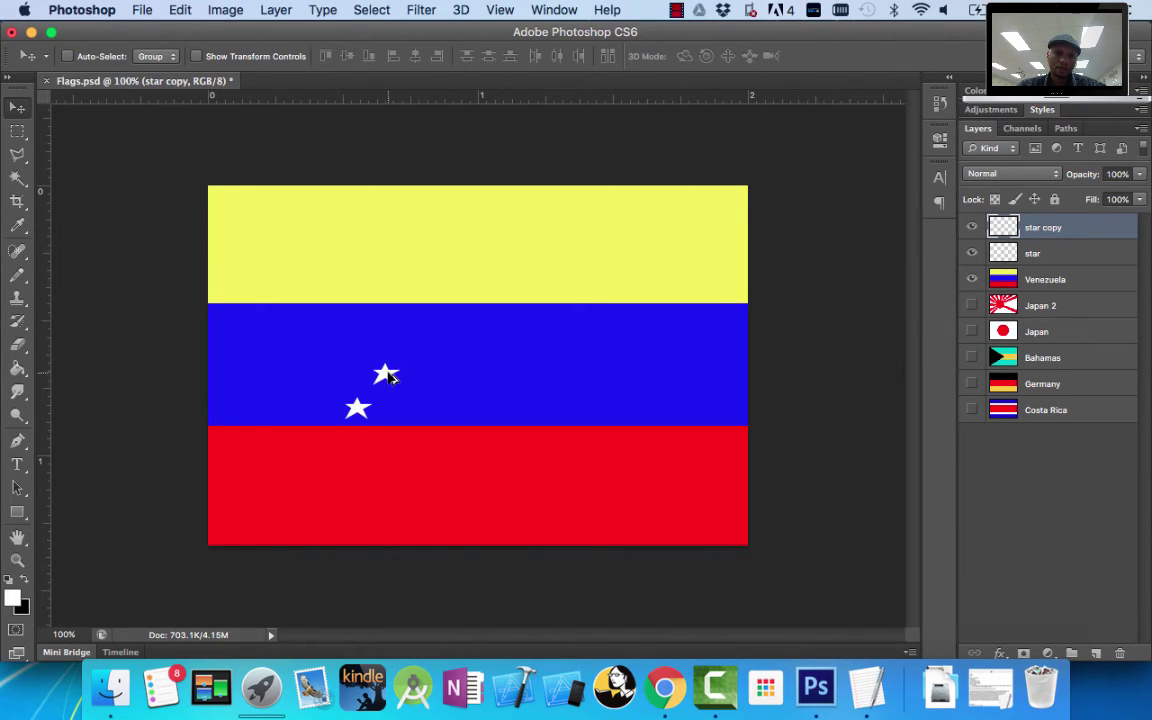
{"action": "left_click_drag", "start_coordinate": [391, 376], "coordinate": [524, 342]}
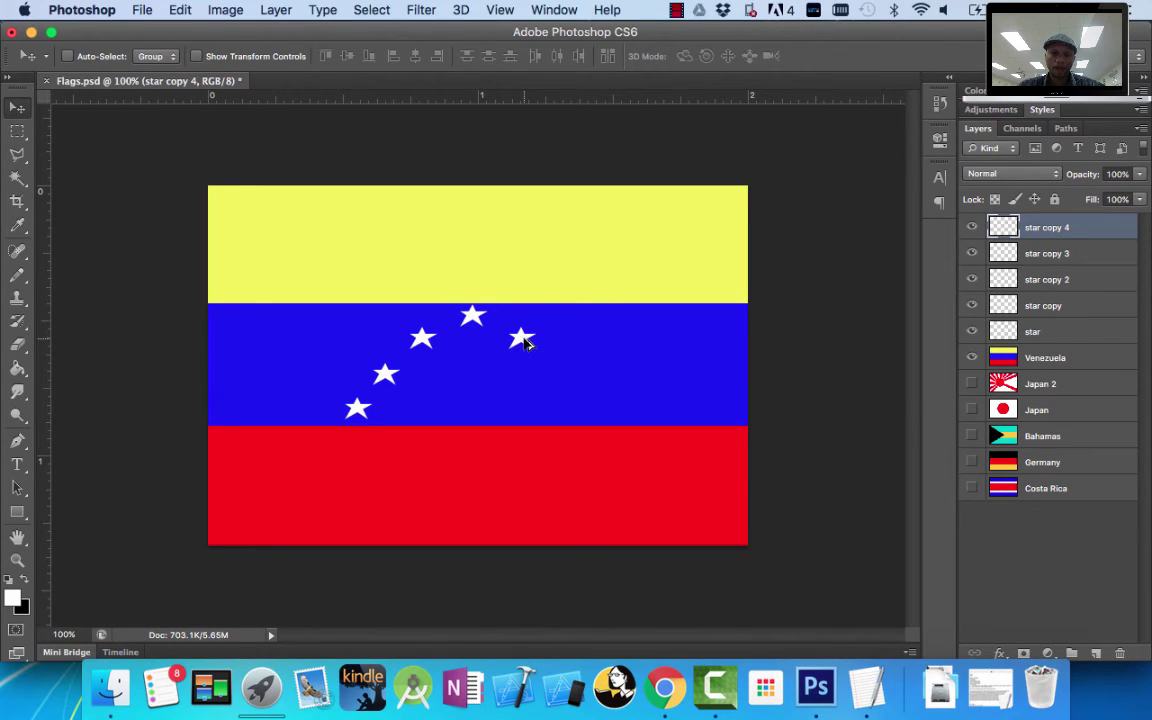
{"action": "left_click_drag", "start_coordinate": [526, 343], "coordinate": [592, 410]}
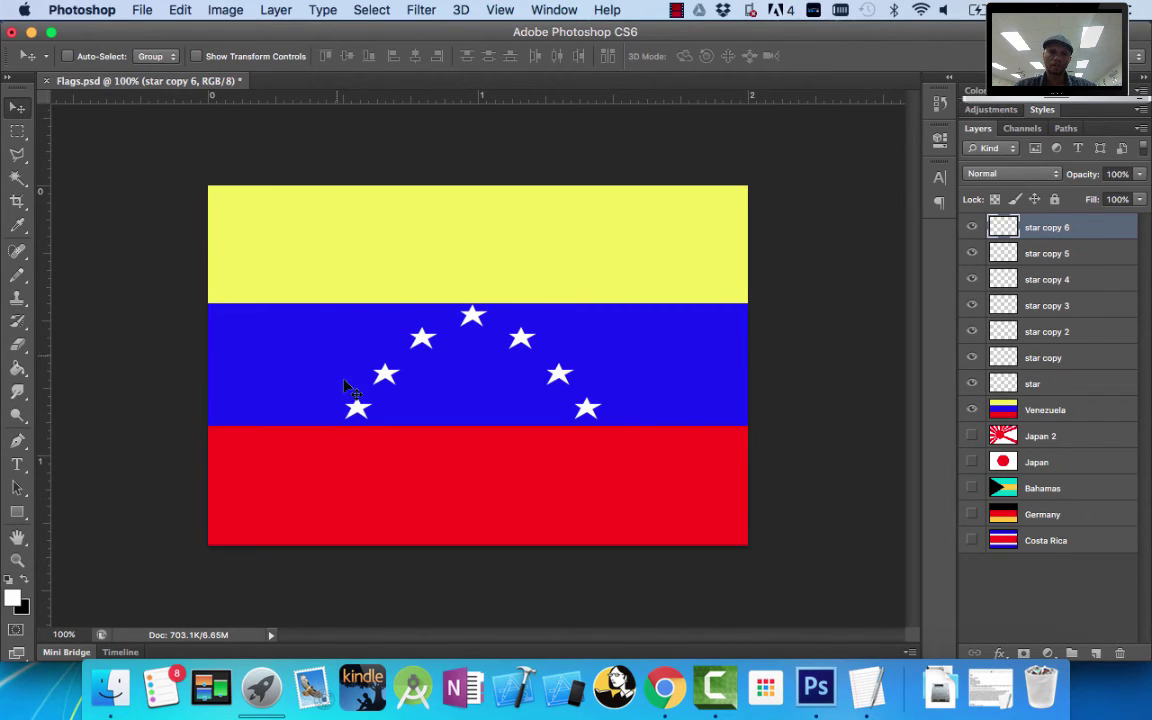
{"action": "left_click", "coordinate": [664, 686]}
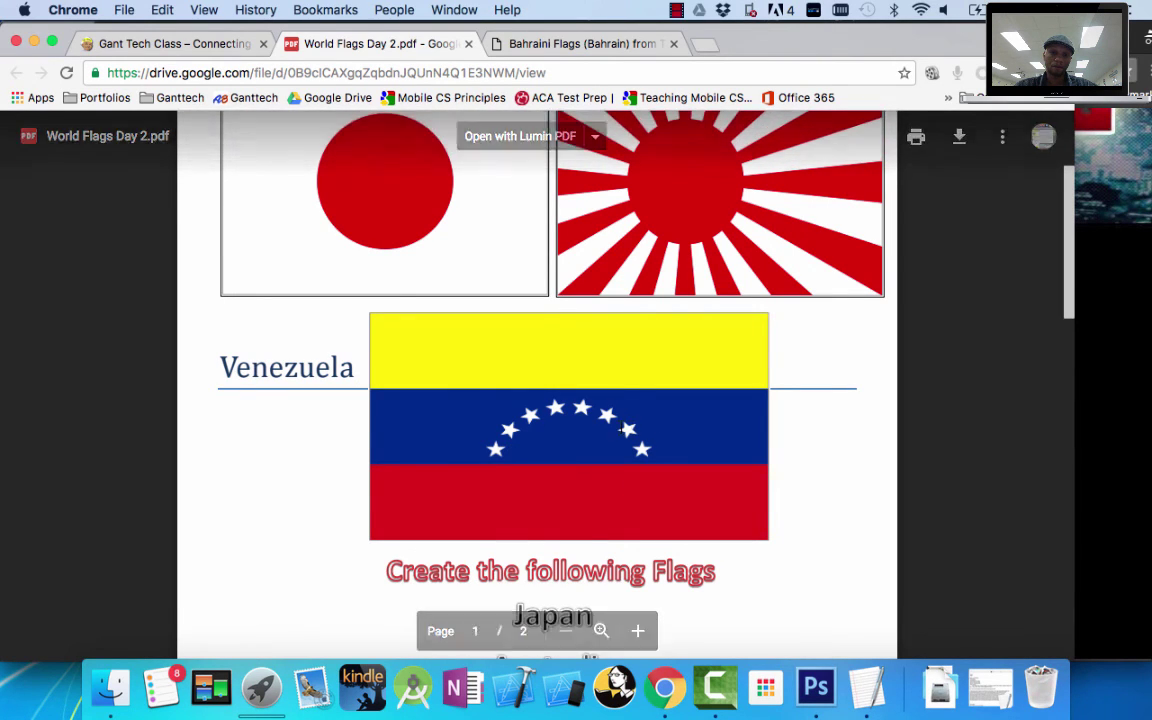
{"action": "left_click", "coordinate": [817, 688]}
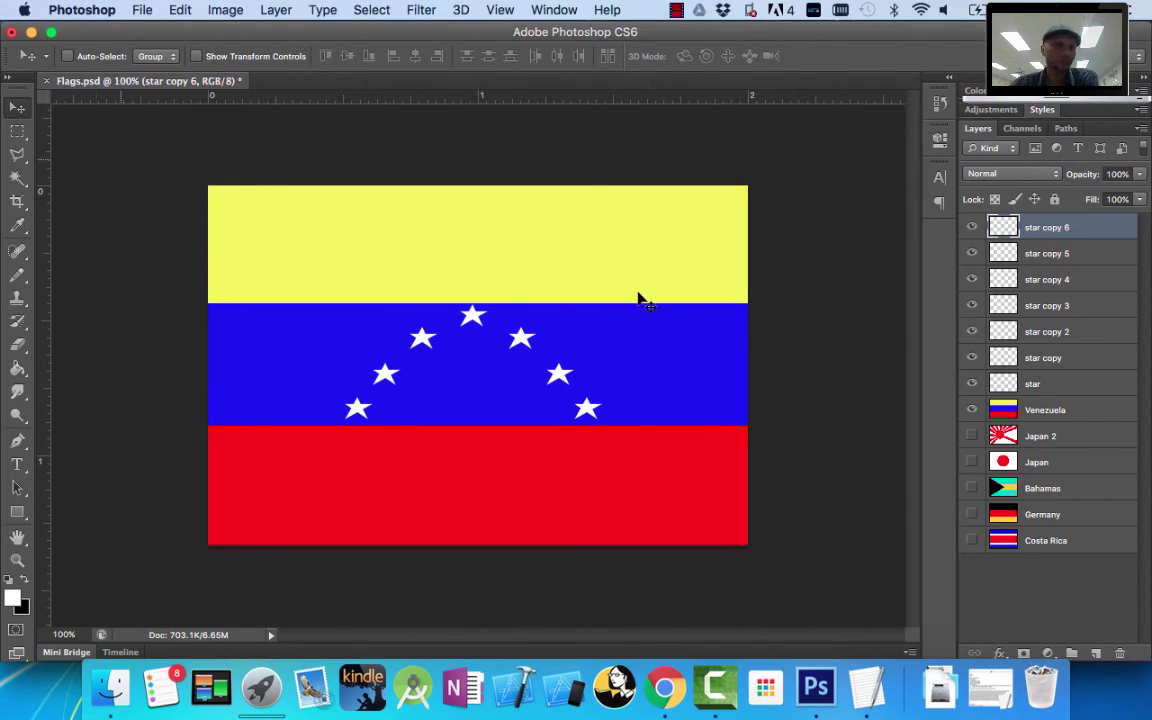
Move the bottom-right star and the star copy 4 star further right
{"action": "left_click_drag", "start_coordinate": [535, 367], "coordinate": [598, 378]}
{"action": "left_click", "coordinate": [985, 252]}
{"action": "left_click", "coordinate": [1034, 284]}
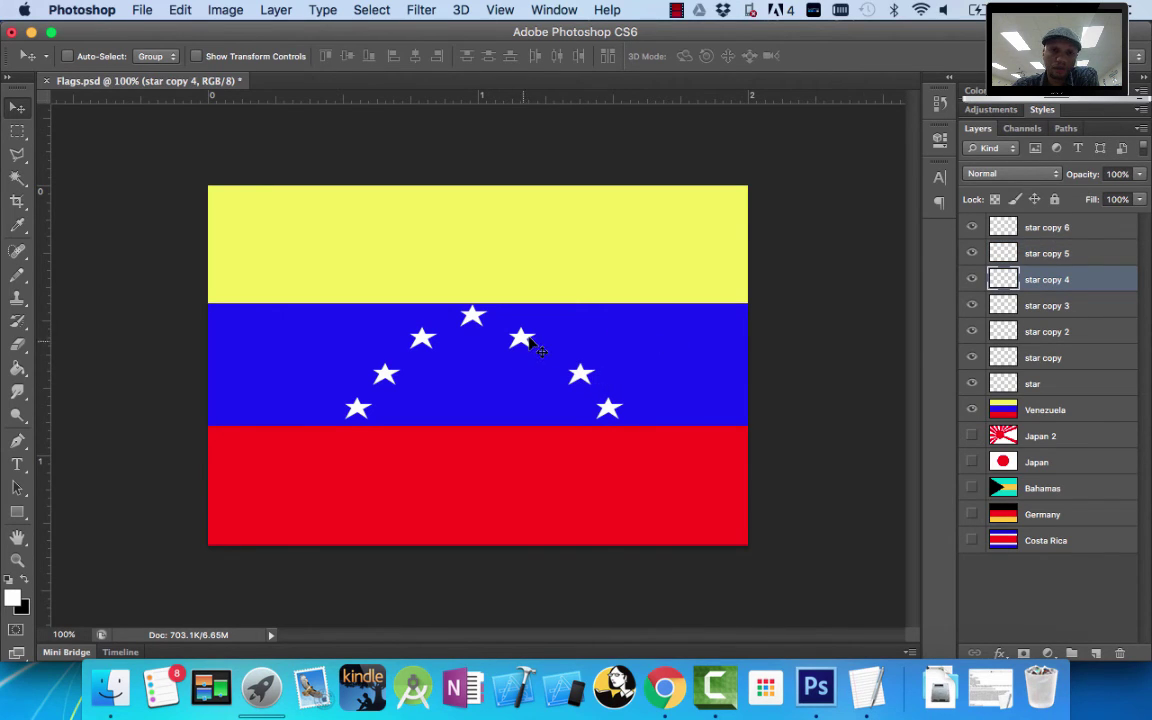
{"action": "mouse_move", "coordinate": [535, 342]}
{"action": "left_mouse_down"}
{"action": "mouse_move", "coordinate": [564, 340]}
{"action": "mouse_move", "coordinate": [544, 341]}
{"action": "left_mouse_up"}
Reposition the top star (star copy 3) with a drag and arrow-key nudges up and left
{"action": "left_click", "coordinate": [1040, 305]}
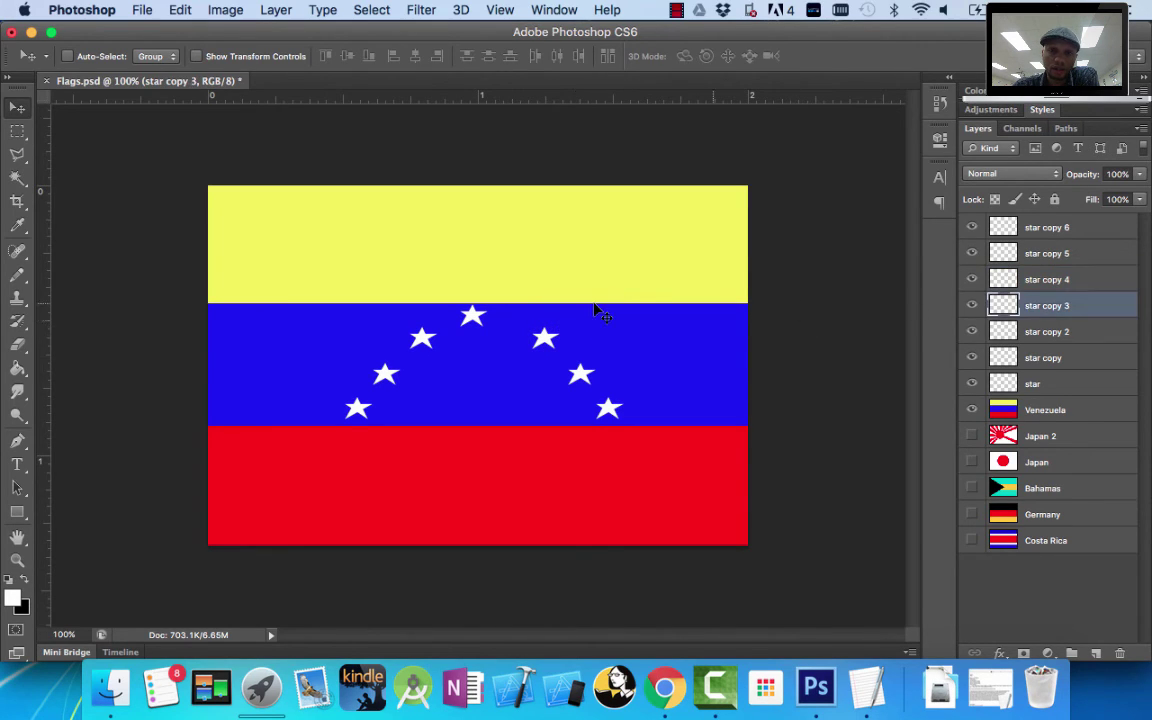
{"action": "left_click_drag", "start_coordinate": [472, 316], "coordinate": [490, 329]}
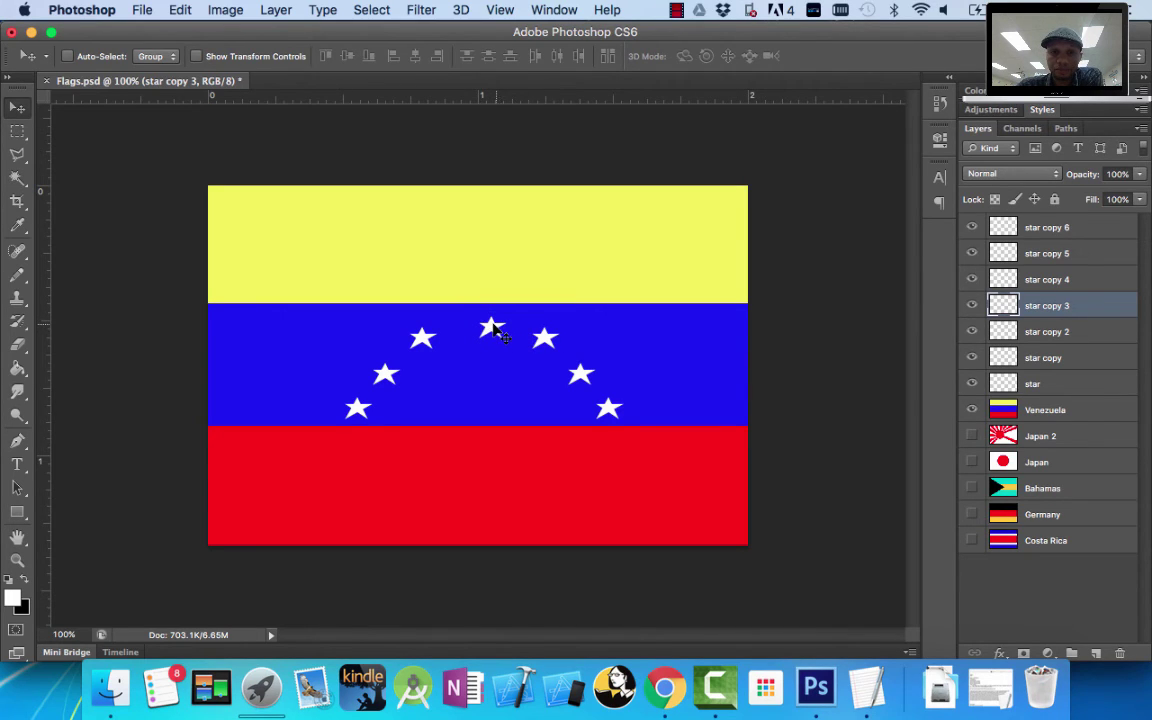
{"action": "key", "text": "Left"}
{"action": "key", "text": "Left"}
{"action": "key", "text": "Left"}
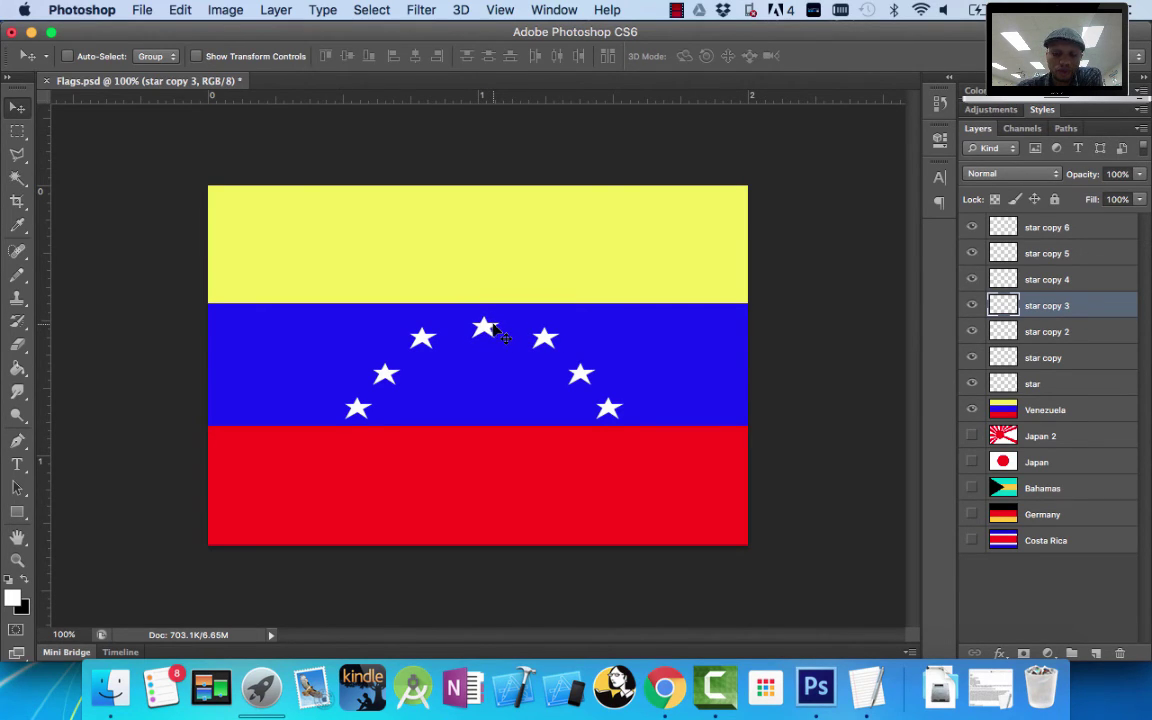
{"action": "key", "text": "Up"}
{"action": "key", "text": "Up"}
{"action": "key", "text": "Up"}
{"action": "key", "text": "Up"}
{"action": "key", "text": "Up"}
{"action": "key", "text": "Up"}
{"action": "key", "text": "Left"}
{"action": "key", "text": "Up"}
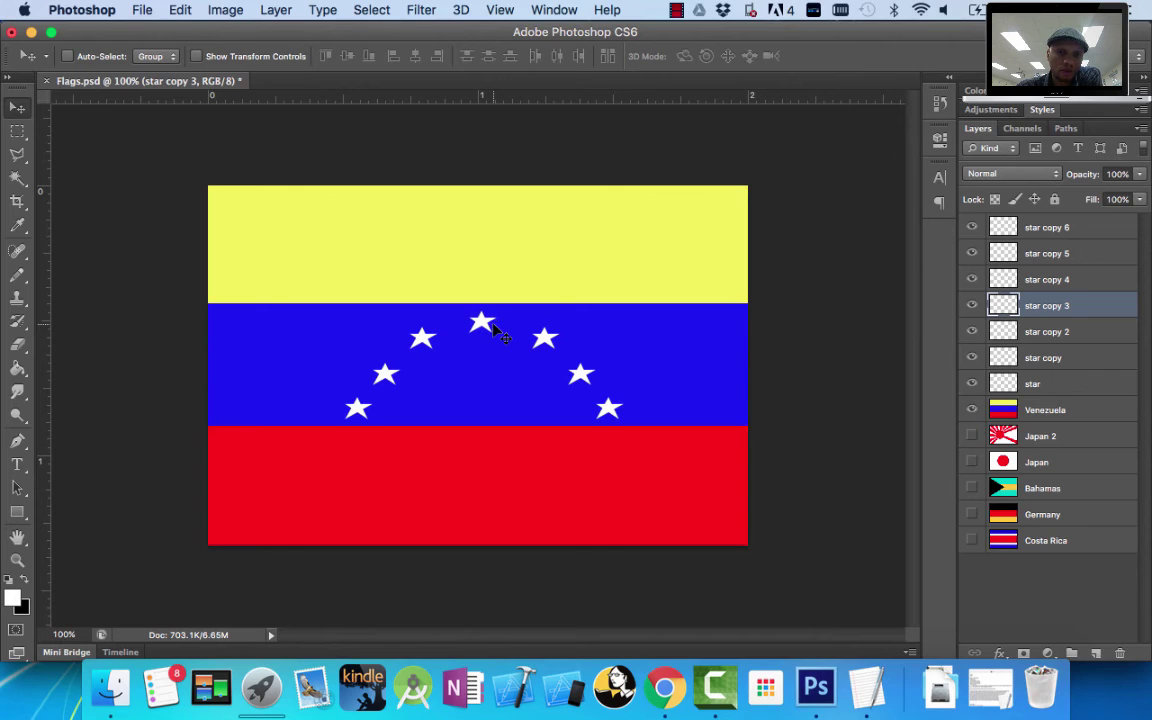
{"action": "key", "text": "Right"}
{"action": "key", "text": "Right"}
{"action": "key", "text": "Right"}
{"action": "key", "text": "Right"}
{"action": "key", "text": "Right"}
{"action": "key", "text": "Right"}
{"action": "key", "text": "Right"}
{"action": "key", "text": "Right"}
{"action": "key", "text": "Right"}
{"action": "key", "text": "Right"}
{"action": "key", "text": "Right"}
{"action": "key", "text": "Right"}
{"action": "key", "text": "Right"}
{"action": "key", "text": "Right"}
{"action": "key", "text": "Right"}
{"action": "key", "text": "Right"}
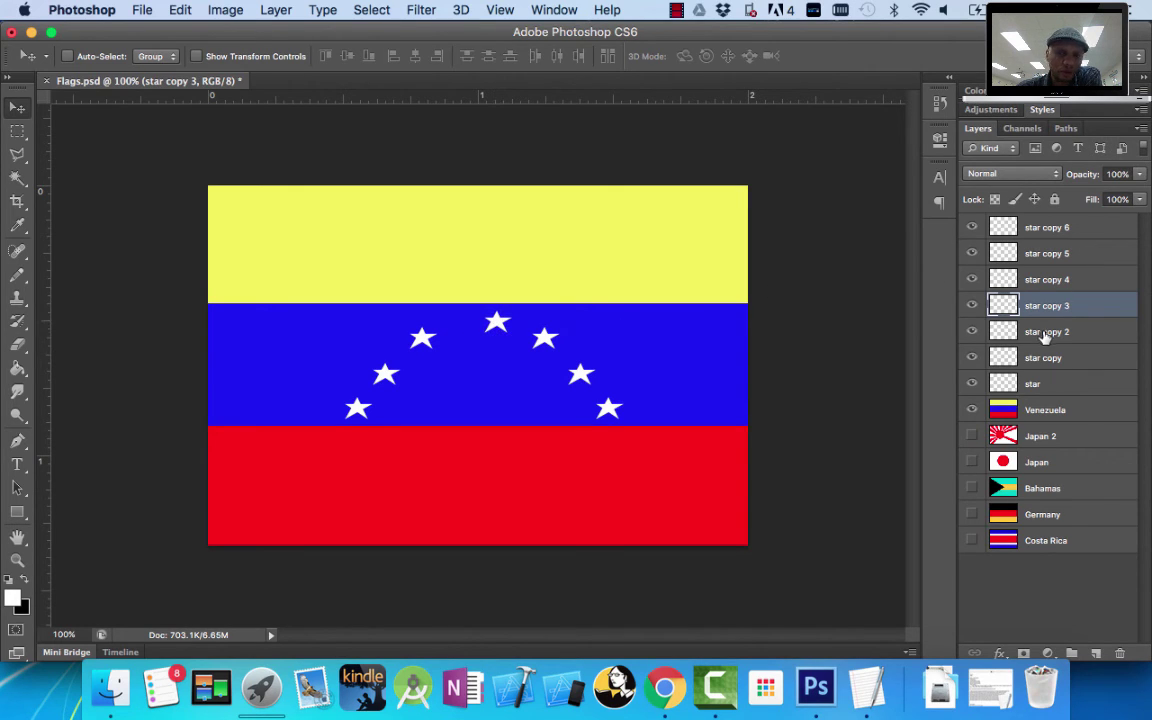
Fine-tune the upper-left star (star copy 2), then shift the top star left, leaving a gap beside it
{"action": "left_click", "coordinate": [1005, 331]}
{"action": "left_click_drag", "start_coordinate": [424, 342], "coordinate": [447, 344]}
{"action": "key", "text": "Right"}
{"action": "key", "text": "Right"}
{"action": "key", "text": "Right"}
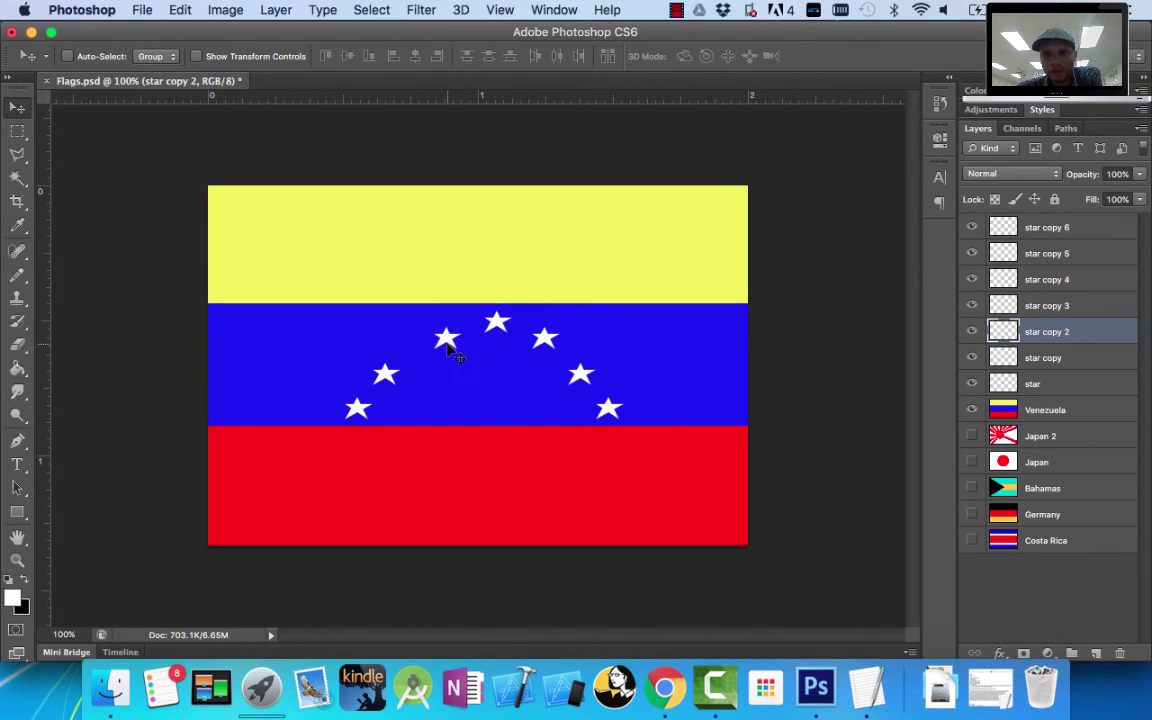
{"action": "key", "text": "Left"}
{"action": "key", "text": "Left"}
{"action": "key", "text": "Left"}
{"action": "key", "text": "Left"}
{"action": "key", "text": "Left"}
{"action": "key", "text": "Left"}
{"action": "key", "text": "Left"}
{"action": "key", "text": "Left"}
{"action": "key", "text": "Left"}
{"action": "key", "text": "Left"}
{"action": "key", "text": "Left"}
{"action": "key", "text": "Left"}
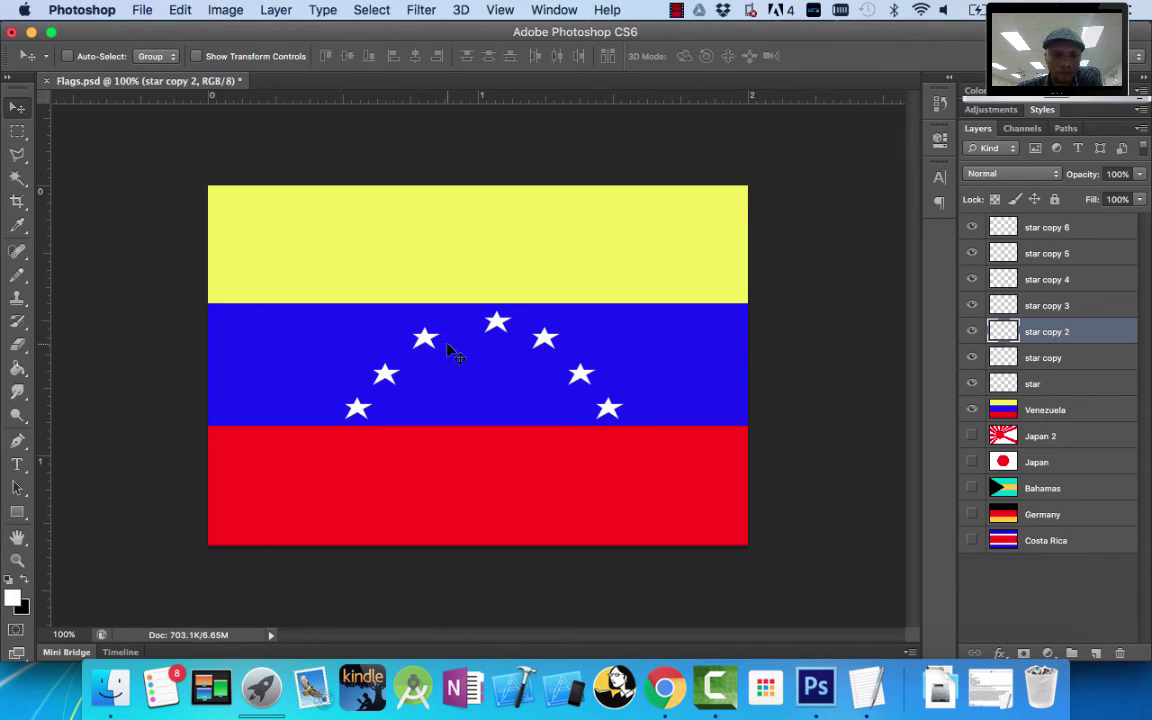
{"action": "key", "text": "Left"}
{"action": "key", "text": "Left"}
{"action": "key", "text": "Left"}
{"action": "key", "text": "Left"}
{"action": "key", "text": "Left"}
{"action": "left_click", "coordinate": [995, 305]}
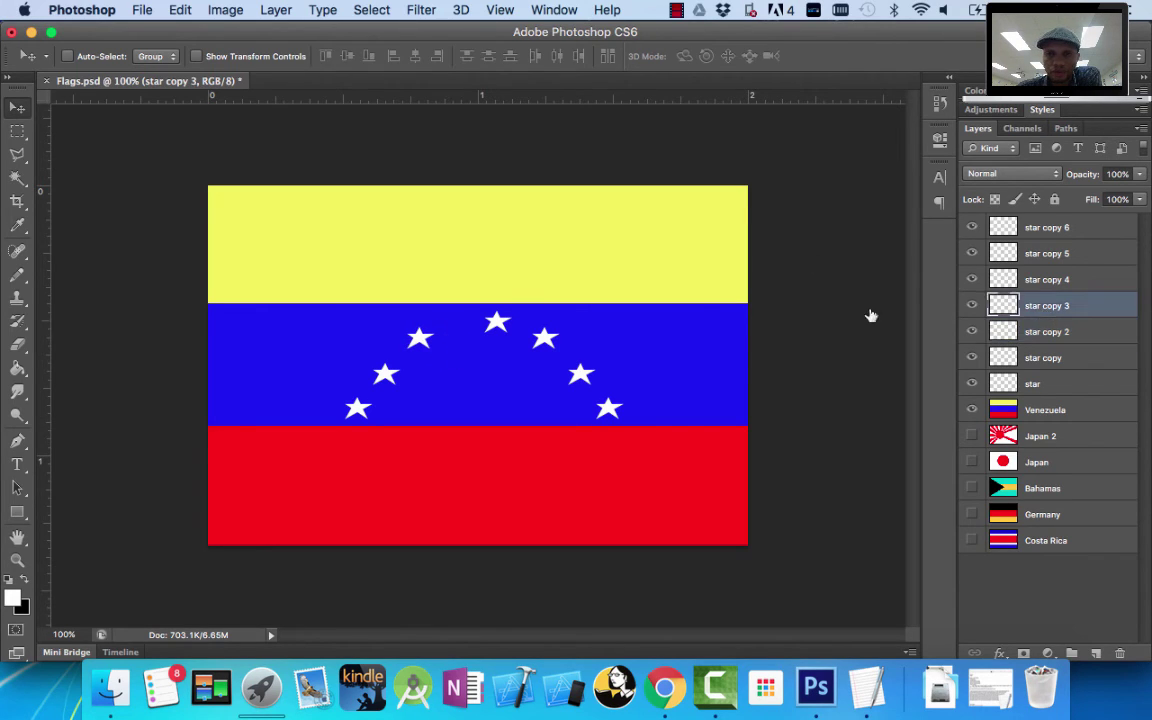
{"action": "left_click_drag", "start_coordinate": [501, 320], "coordinate": [466, 315]}
{"action": "key", "text": "Up"}
{"action": "key", "text": "Up"}
{"action": "key", "text": "Up"}
{"action": "key", "text": "Up"}
{"action": "key", "text": "Up"}
{"action": "key", "text": "Up"}
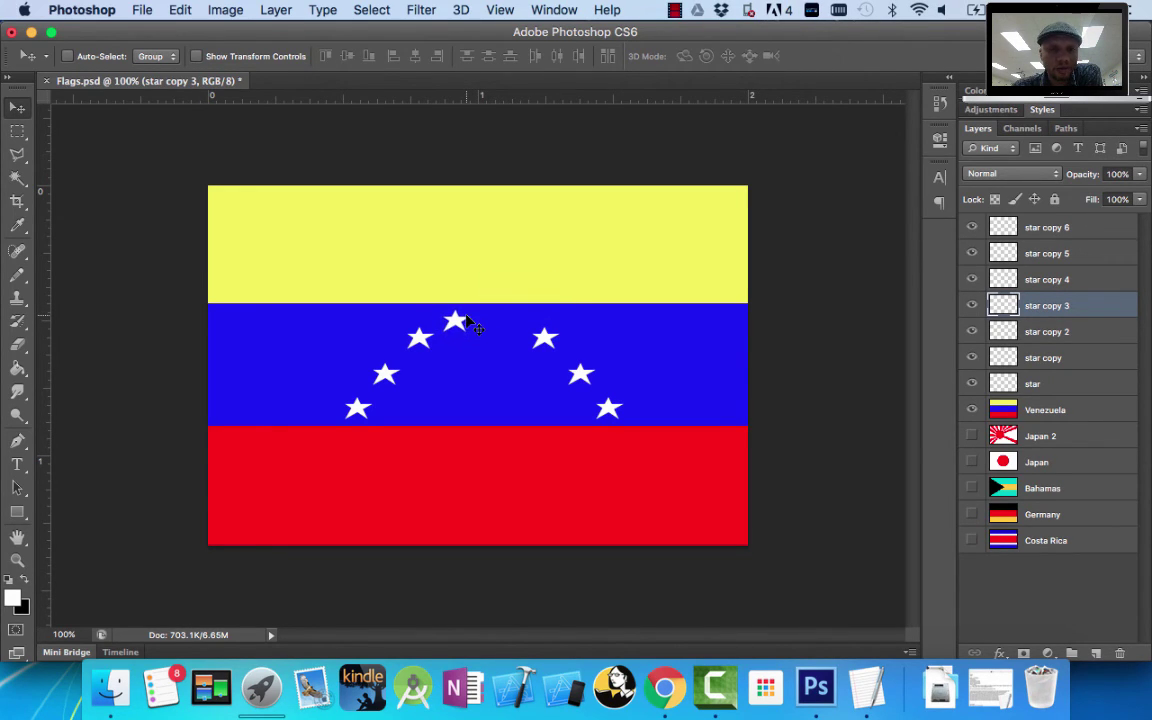
{"action": "key", "text": "Right"}
{"action": "key", "text": "Right"}
{"action": "key", "text": "Right"}
{"action": "key", "text": "Right"}
{"action": "key", "text": "Right"}
{"action": "key", "text": "Right"}
{"action": "key", "text": "Right"}
{"action": "key", "text": "Right"}
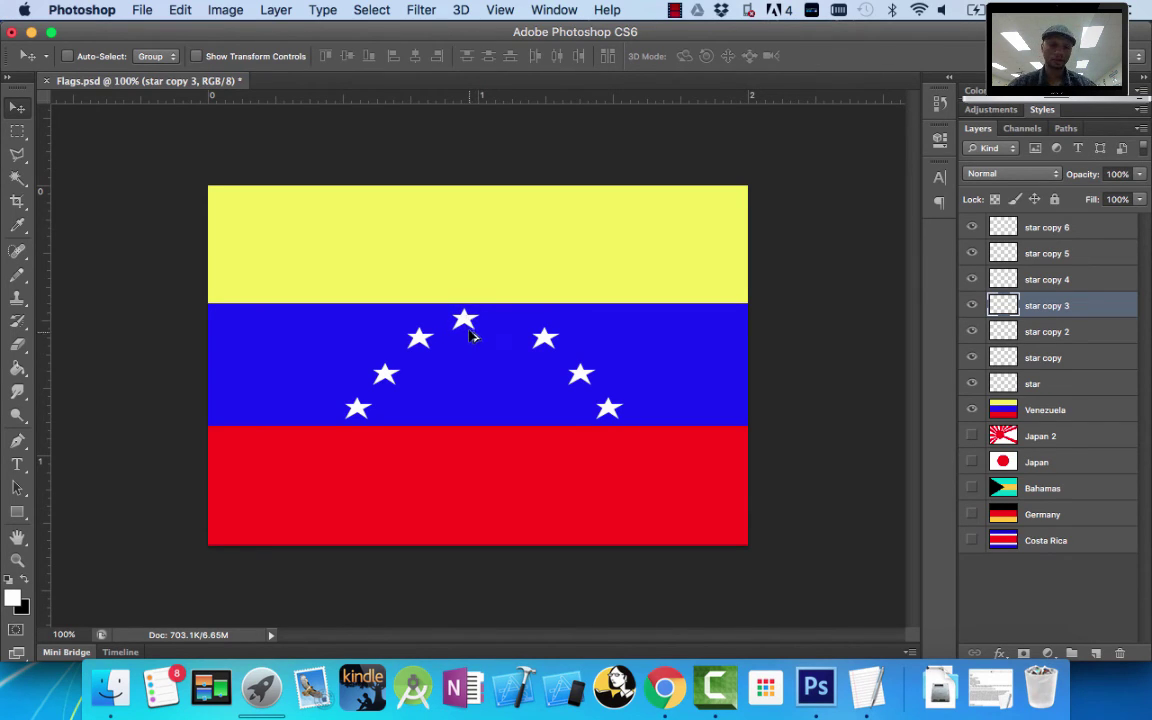
Alt-drag a copy of the top star to its right and nudge star copy 4 right
{"action": "left_click_drag", "start_coordinate": [469, 322], "coordinate": [517, 330]}
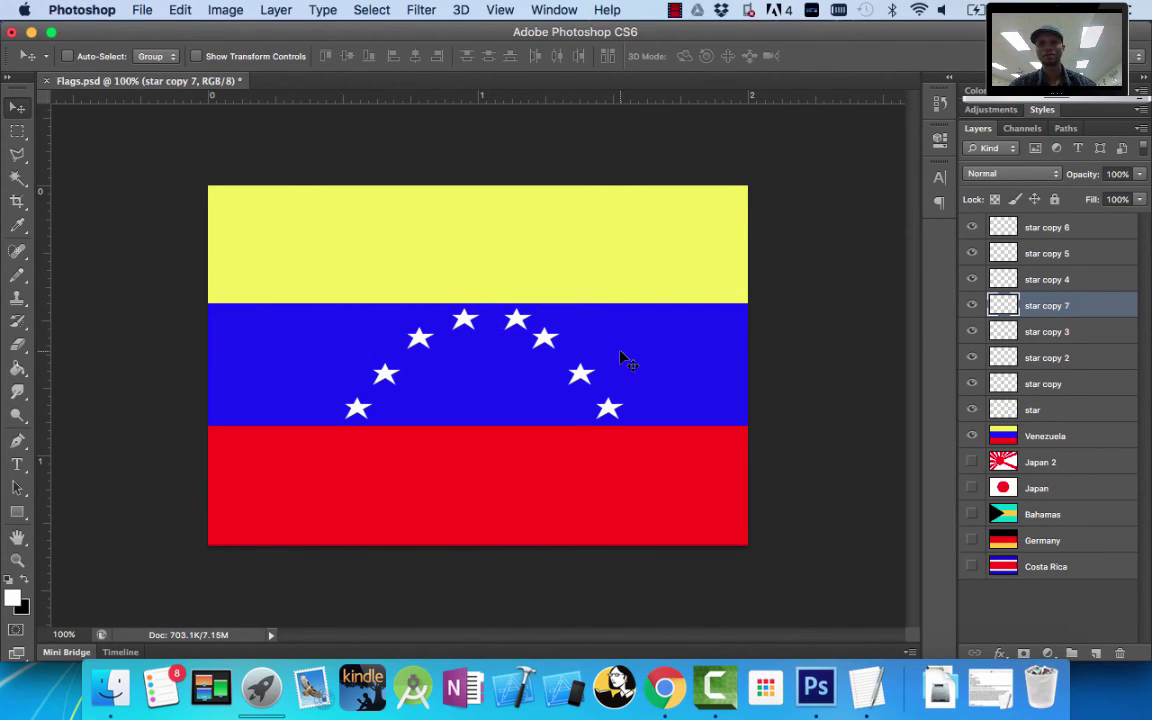
{"action": "left_click", "coordinate": [1045, 280]}
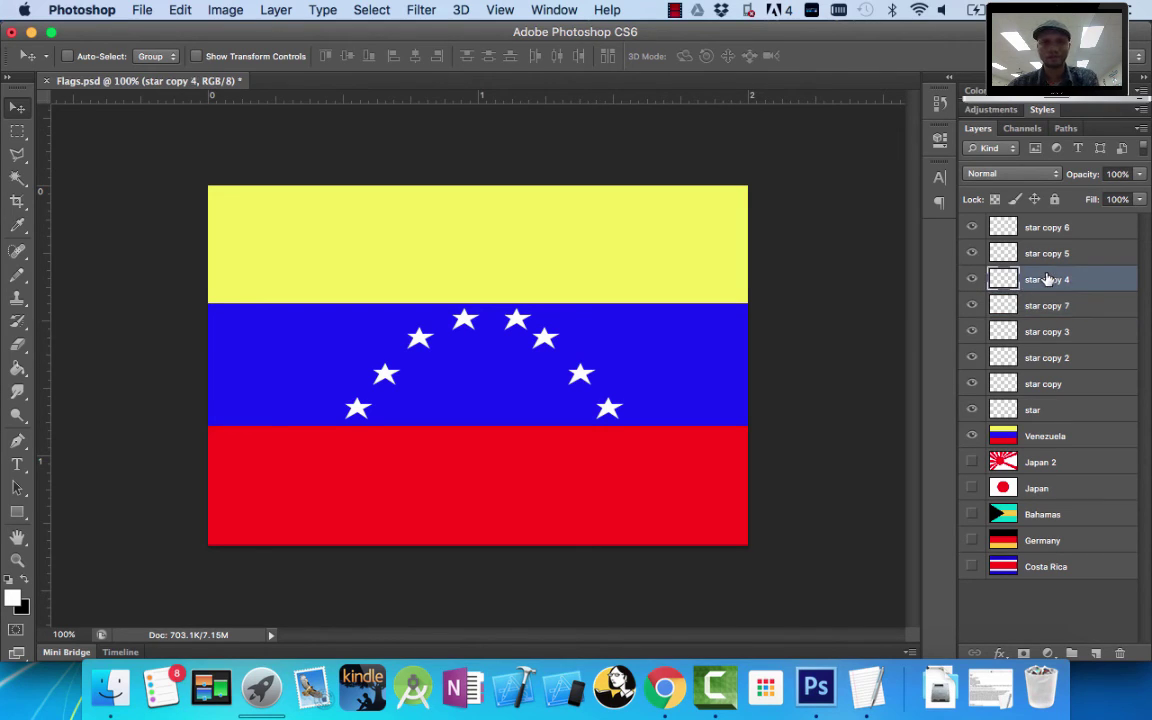
{"action": "key", "text": "Right"}
{"action": "key", "text": "Right"}
{"action": "key", "text": "Right"}
{"action": "key", "text": "Right"}
{"action": "key", "text": "Right"}
{"action": "key", "text": "Right"}
{"action": "key", "text": "Right"}
{"action": "key", "text": "Right"}
{"action": "key", "text": "Right"}
{"action": "key", "text": "Right"}
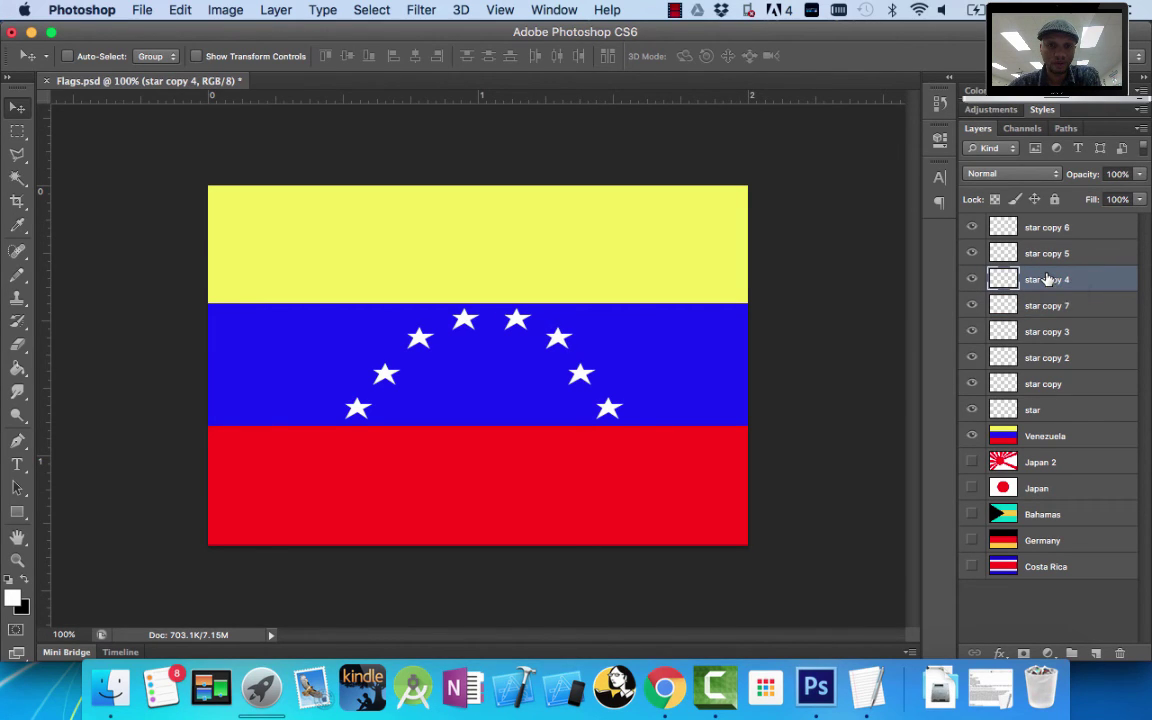
Nudge star copy 5 and star copy 6 further right to even out the arc
{"action": "left_click", "coordinate": [1060, 255]}
{"action": "key", "text": "Right"}
{"action": "key", "text": "Right"}
{"action": "key", "text": "Right"}
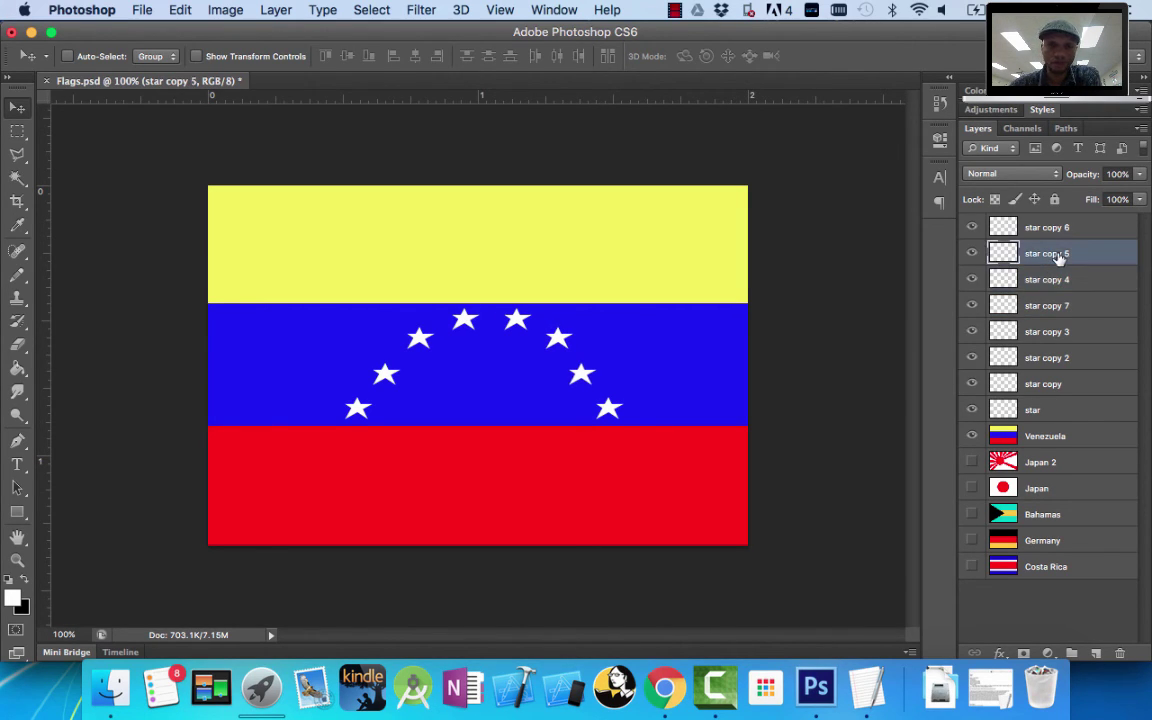
{"action": "key", "text": "Right"}
{"action": "key", "text": "Right"}
{"action": "key", "text": "Right"}
{"action": "key", "text": "Right"}
{"action": "key", "text": "Right"}
{"action": "key", "text": "Right"}
{"action": "key", "text": "Right"}
{"action": "key", "text": "Right"}
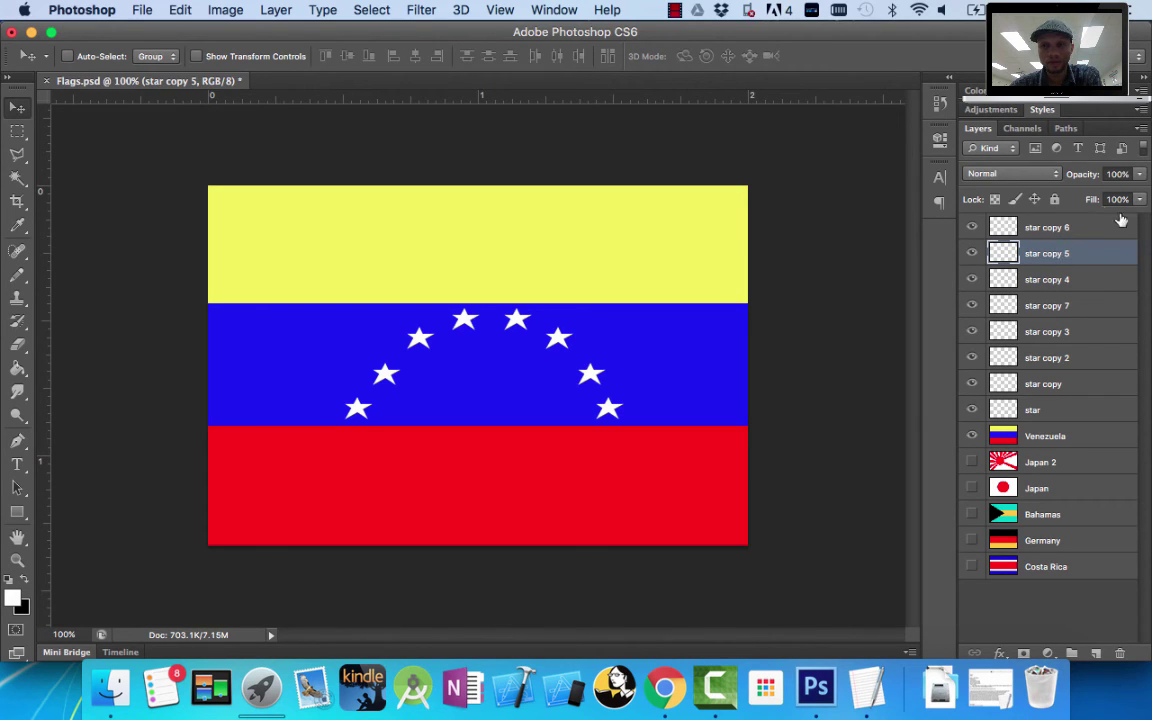
{"action": "left_click", "coordinate": [1062, 236]}
{"action": "key", "text": "Right"}
{"action": "key", "text": "Right"}
{"action": "key", "text": "Right"}
{"action": "key", "text": "Right"}
{"action": "key", "text": "Right"}
{"action": "key", "text": "Right"}
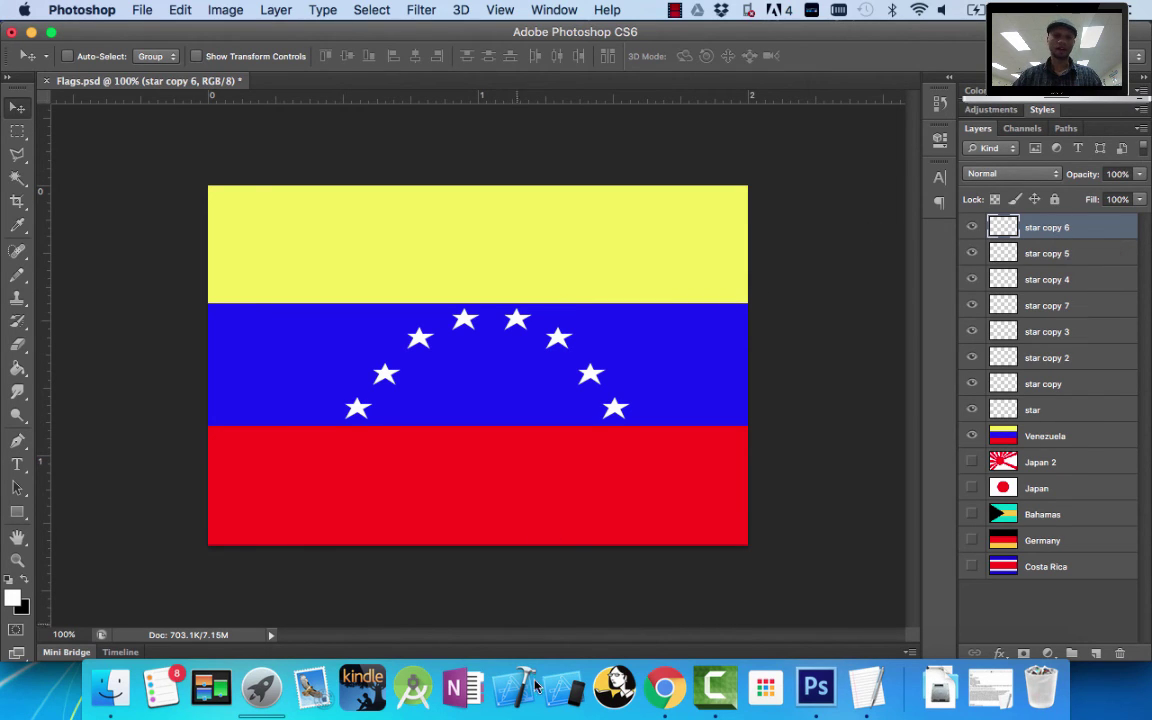
{"action": "left_click", "coordinate": [665, 688]}
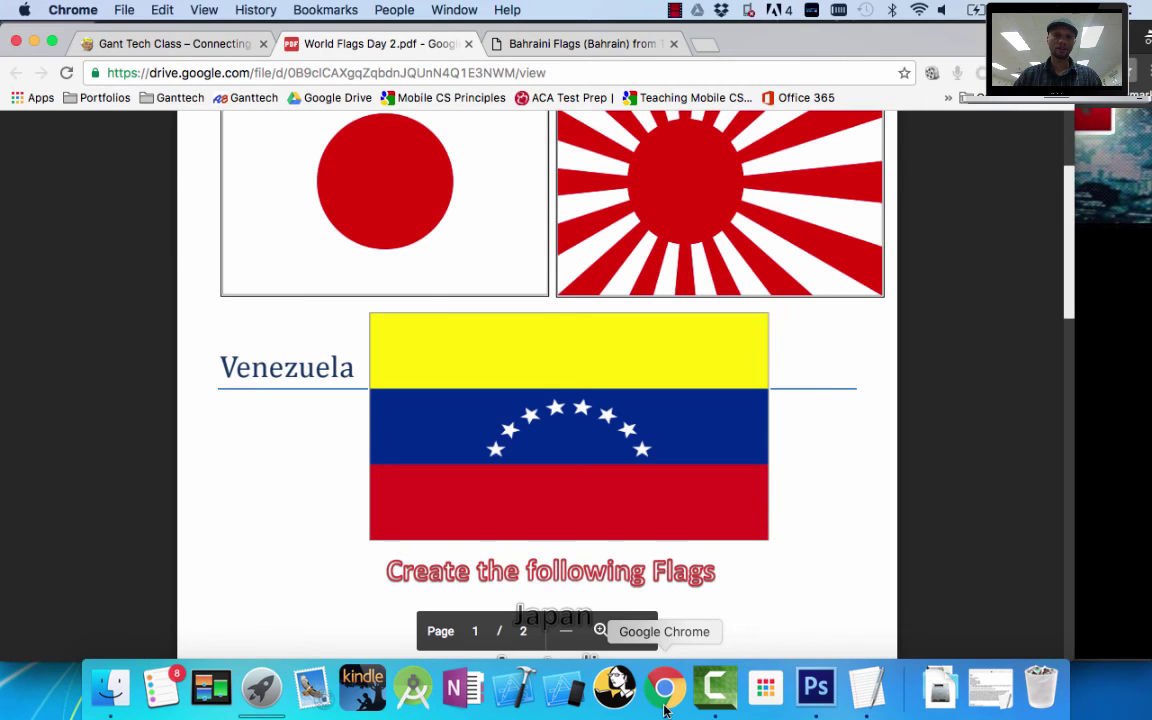
{"action": "left_click", "coordinate": [815, 688]}
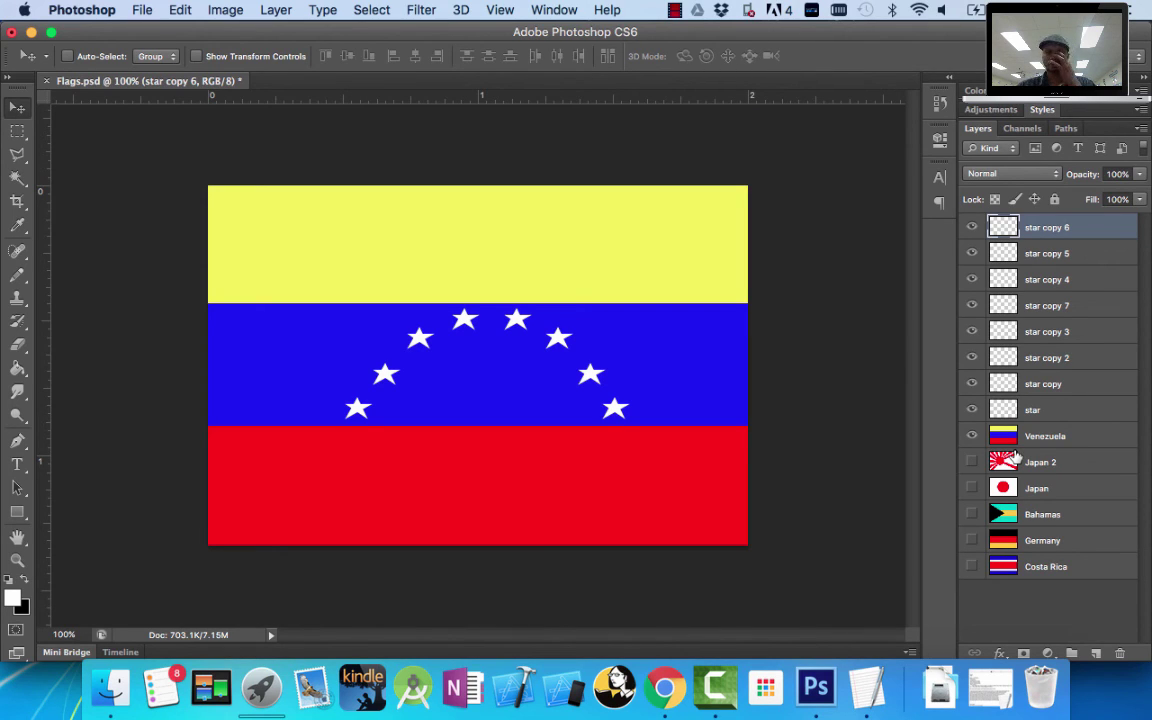
Merge Down star copy 6 into star copy 5, then merge again, toggling visibility to verify
{"action": "left_click", "coordinate": [278, 10]}
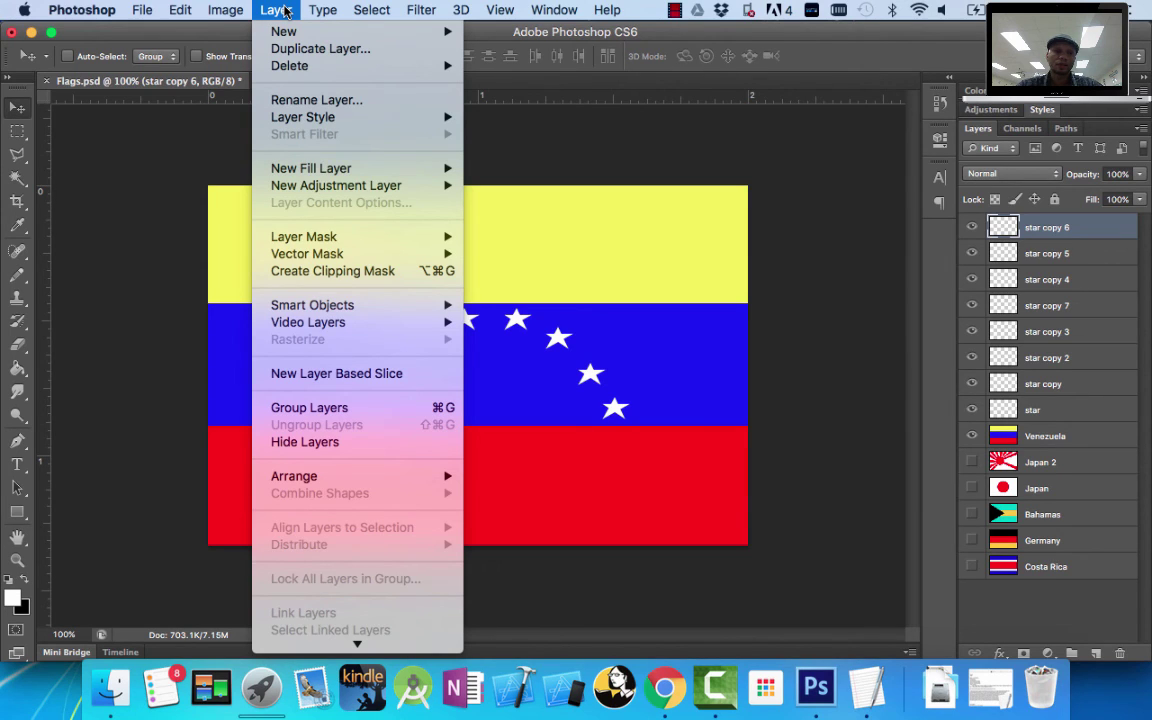
{"action": "mouse_move", "coordinate": [301, 246]}
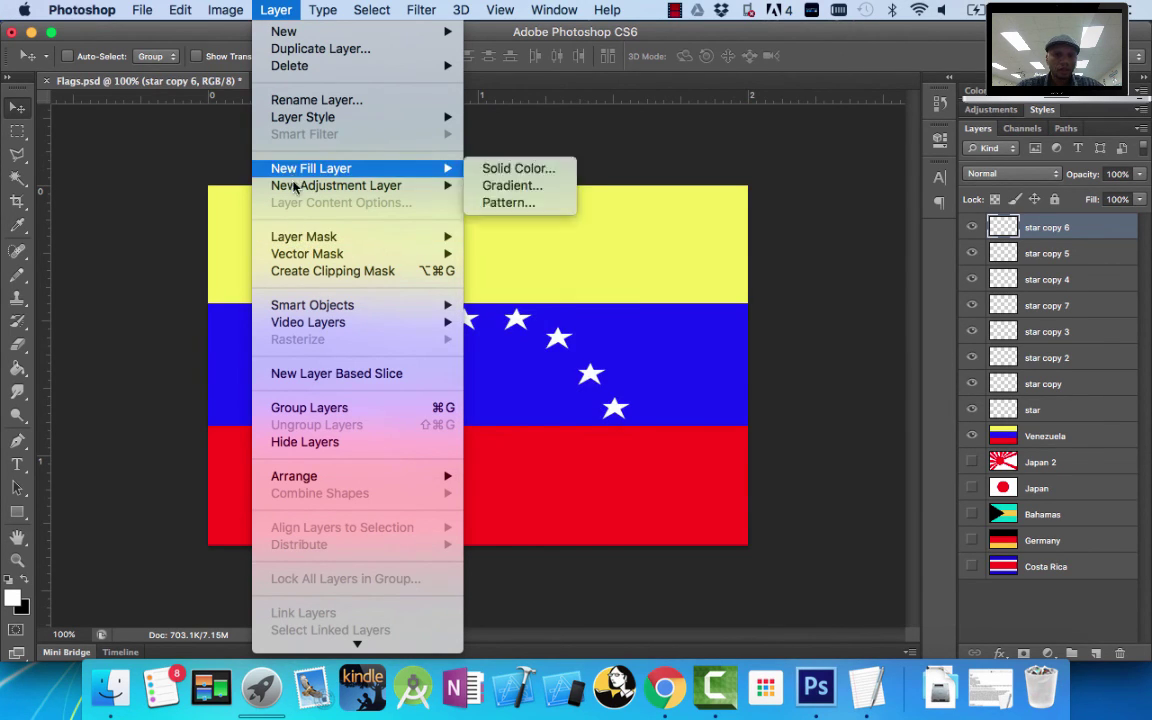
{"action": "mouse_move", "coordinate": [357, 643]}
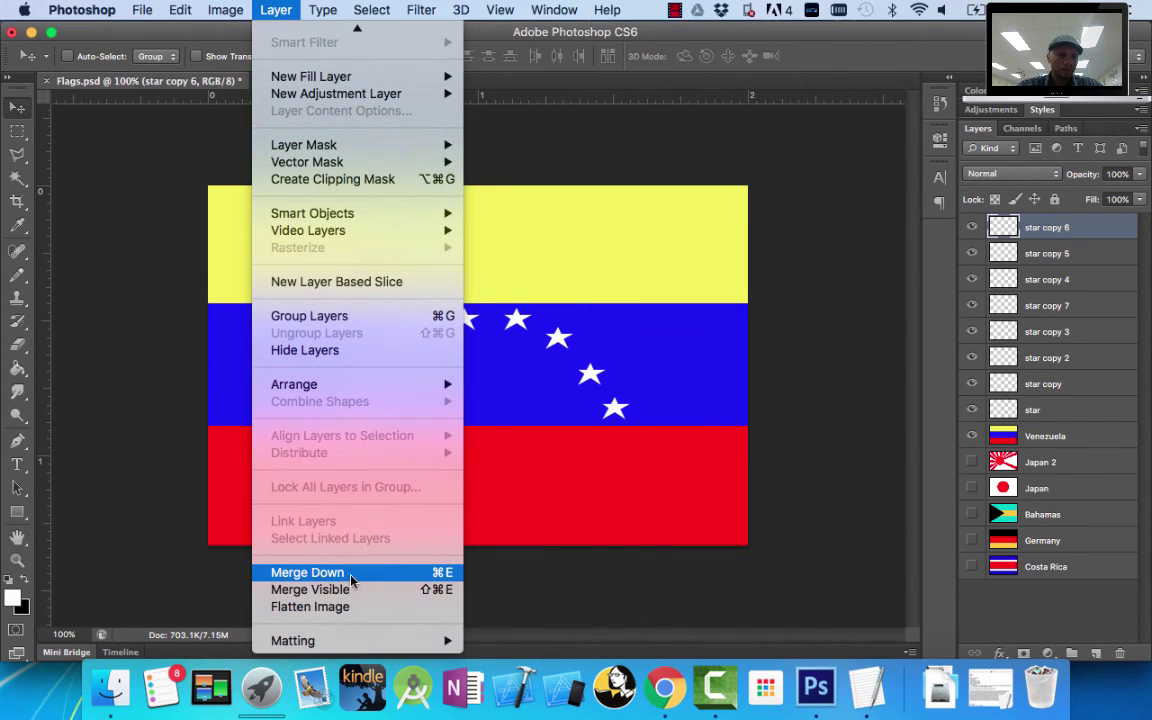
{"action": "left_click", "coordinate": [425, 576]}
{"action": "left_click", "coordinate": [973, 227]}
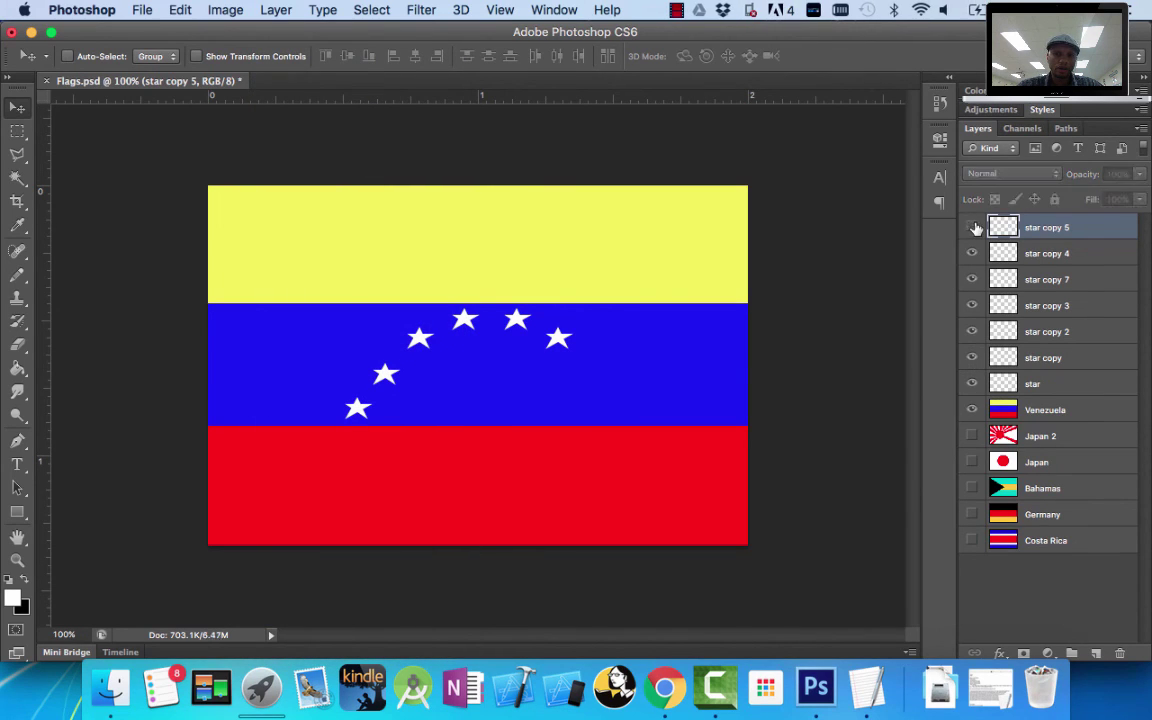
{"action": "left_click", "coordinate": [973, 227]}
{"action": "left_click", "coordinate": [973, 227]}
{"action": "left_click", "coordinate": [973, 227]}
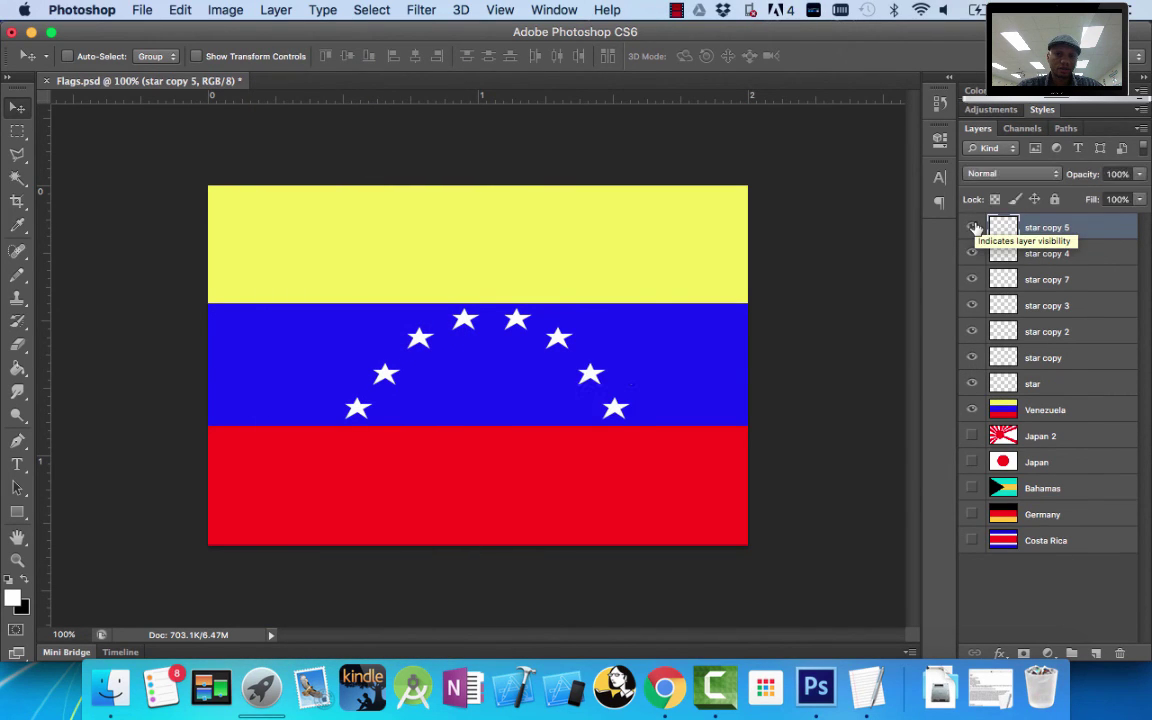
{"action": "left_click", "coordinate": [276, 10]}
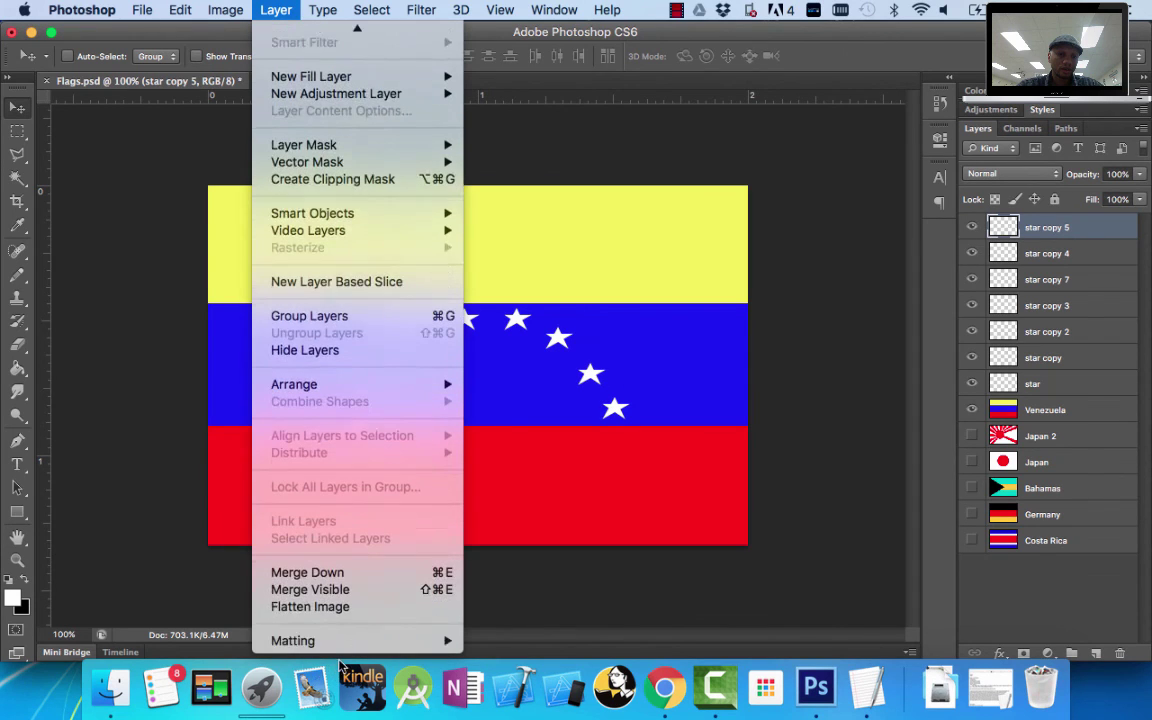
{"action": "left_click", "coordinate": [328, 573]}
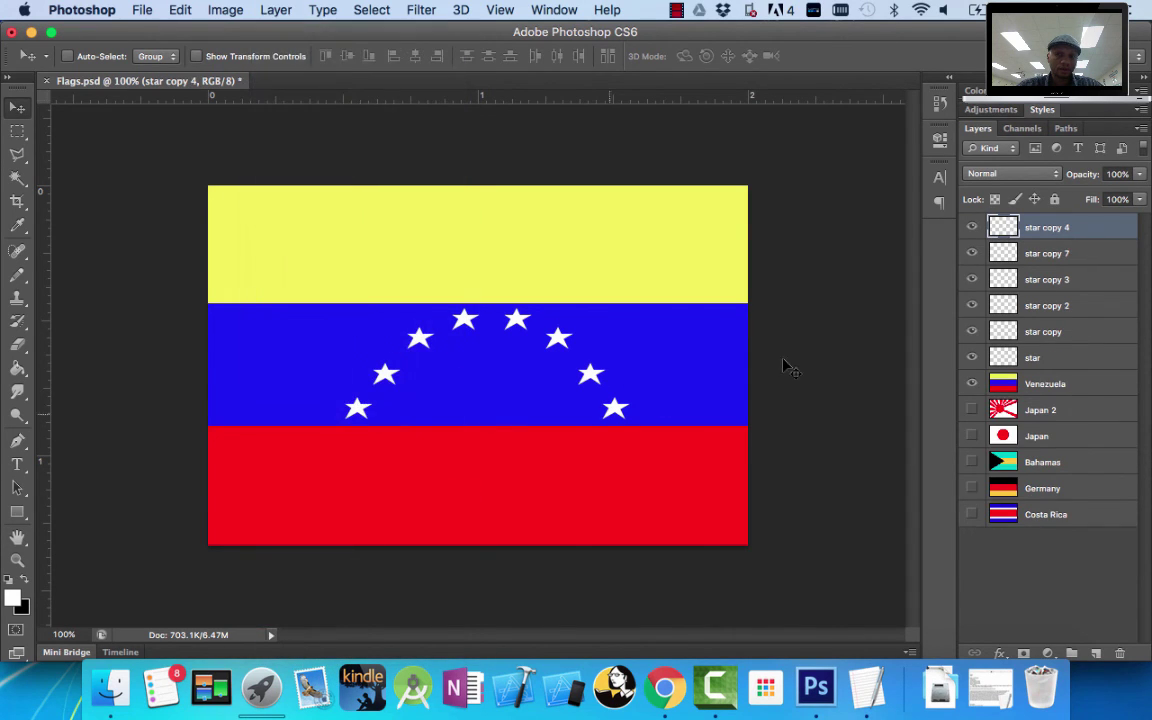
{"action": "left_click", "coordinate": [972, 228]}
{"action": "left_click", "coordinate": [972, 229]}
{"action": "left_click", "coordinate": [972, 229]}
{"action": "left_click", "coordinate": [972, 229]}
Merge Down the star layers through star copy 7 and copy 3 into star copy 2, checking visibility
{"action": "left_click", "coordinate": [276, 10]}
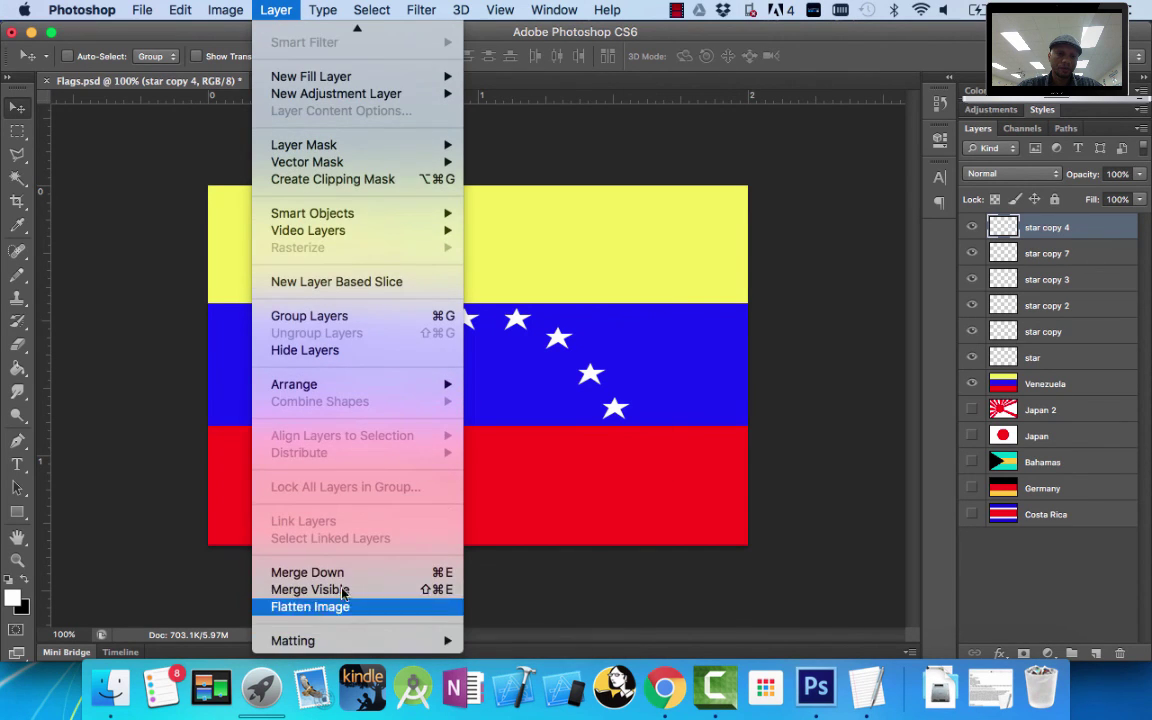
{"action": "left_click", "coordinate": [334, 574]}
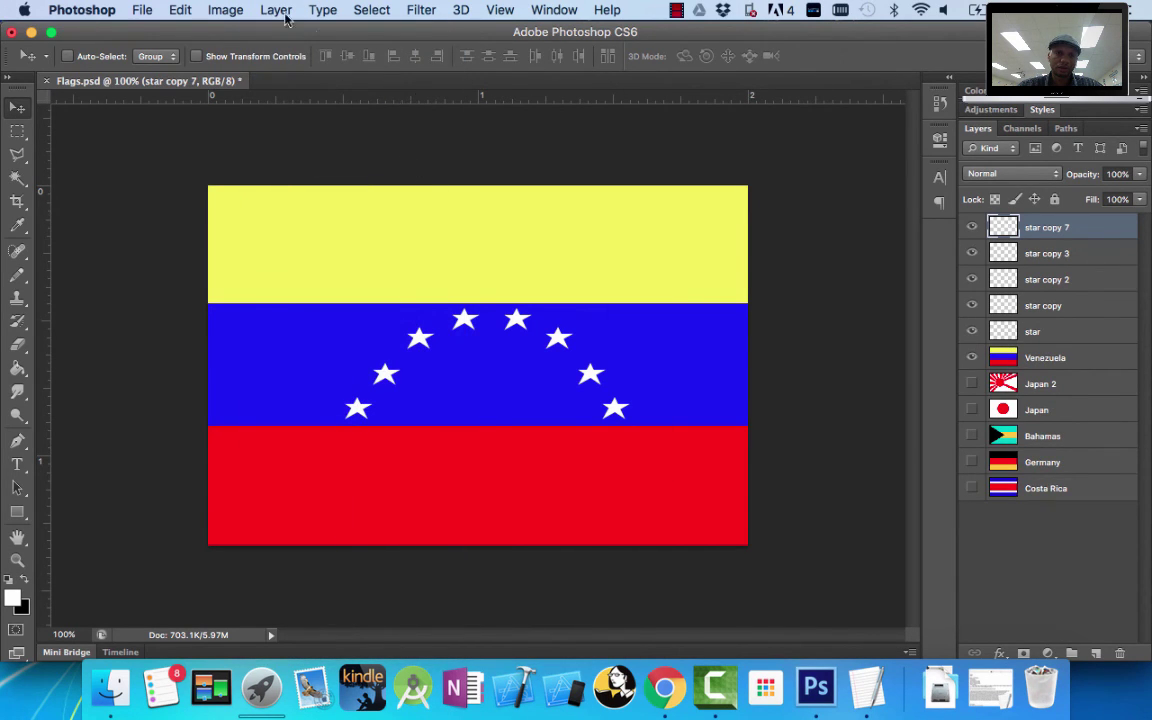
{"action": "left_click", "coordinate": [224, 10]}
{"action": "mouse_move", "coordinate": [276, 8]}
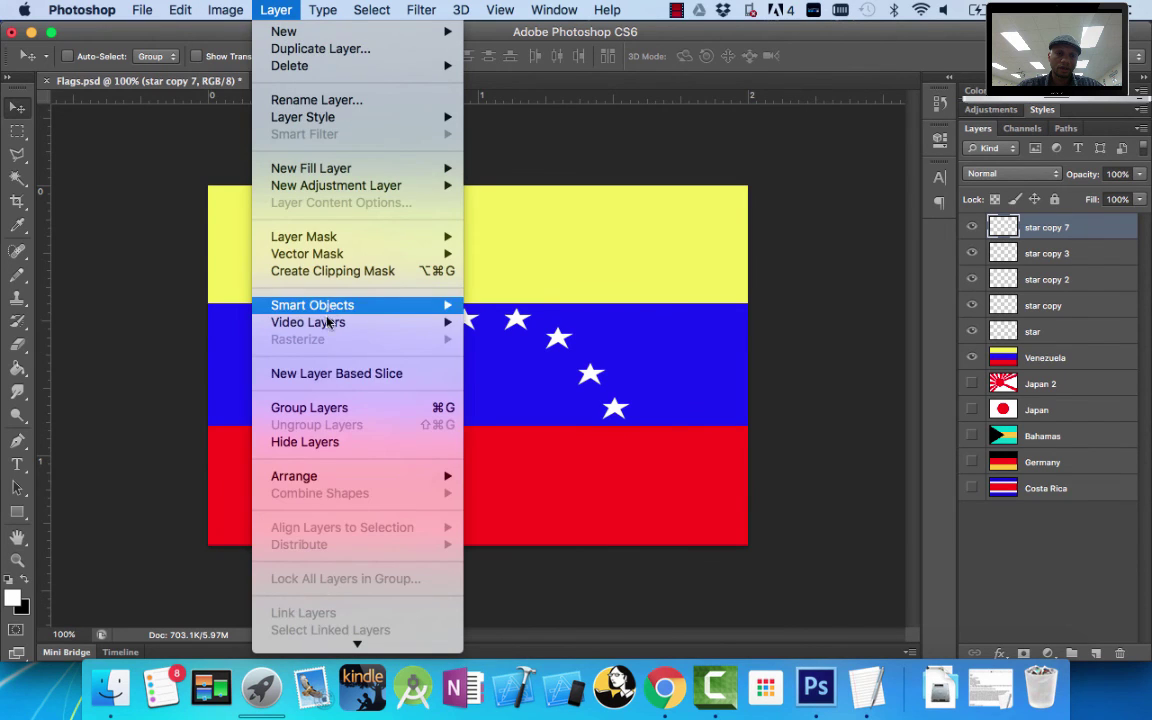
{"action": "mouse_move", "coordinate": [334, 636]}
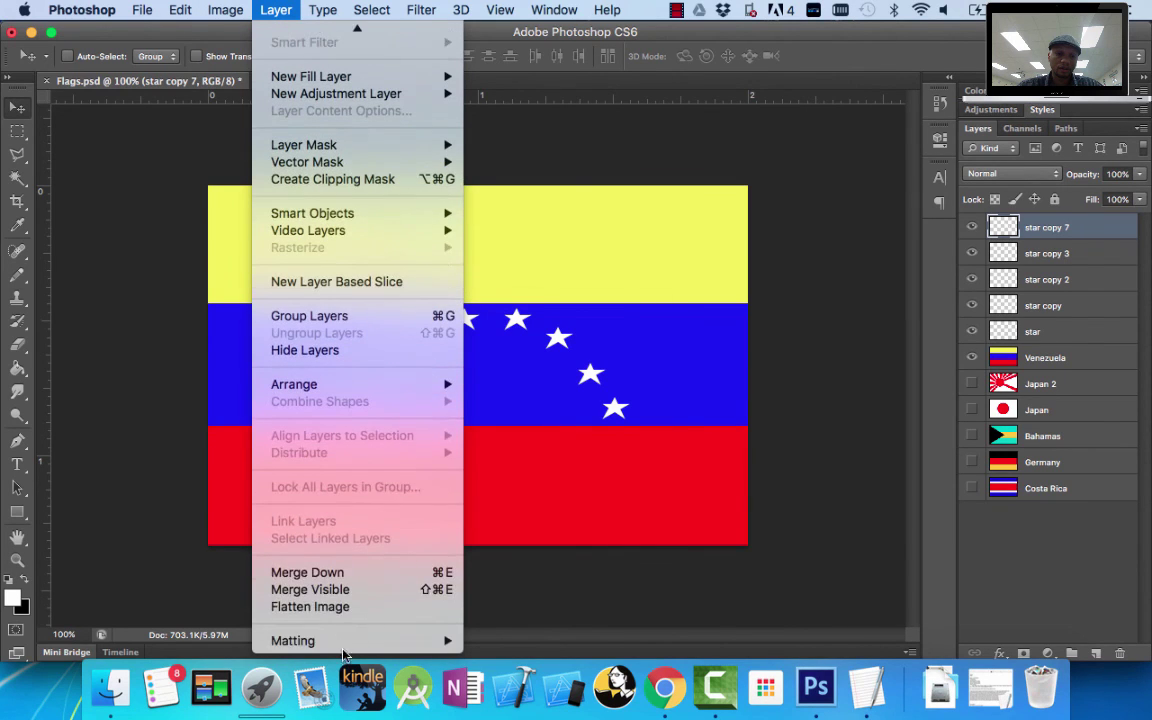
{"action": "left_click", "coordinate": [331, 577]}
{"action": "left_click", "coordinate": [272, 14]}
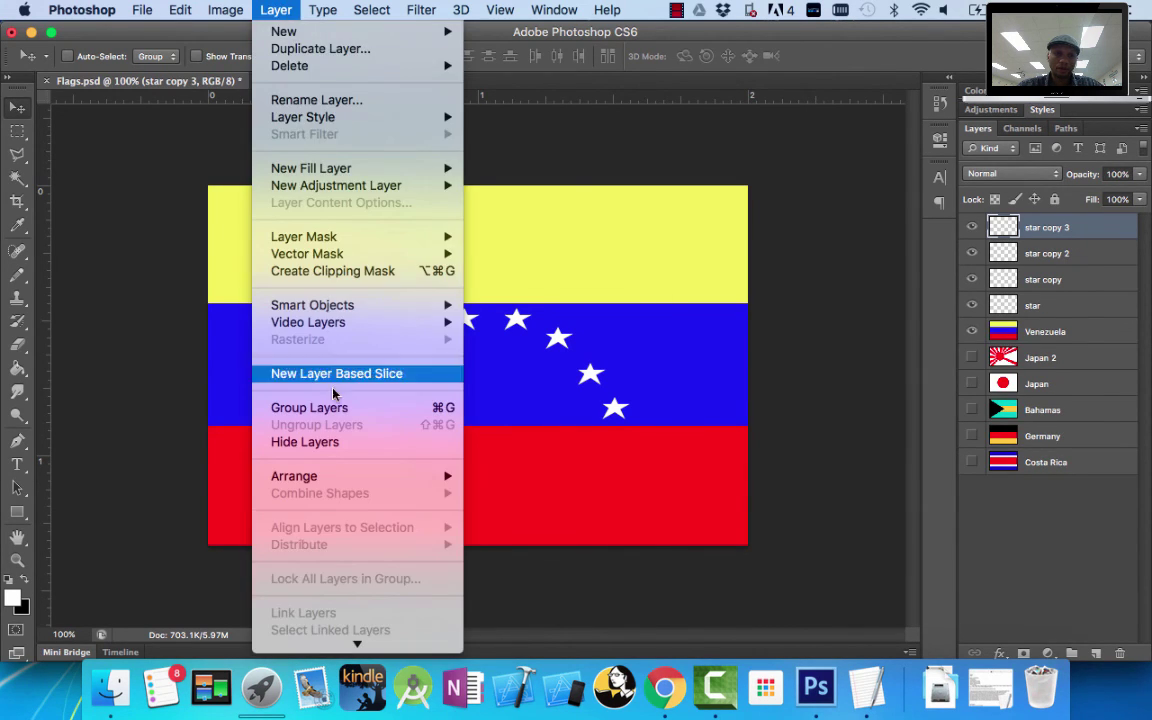
{"action": "mouse_move", "coordinate": [357, 640]}
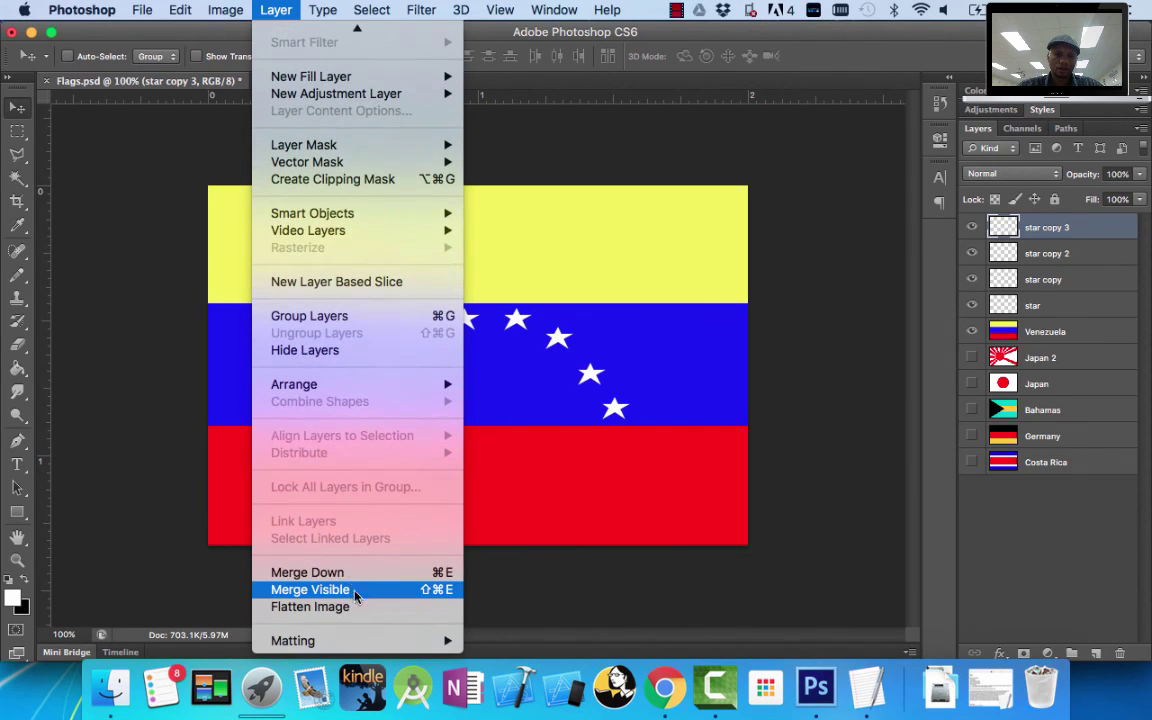
{"action": "left_click", "coordinate": [307, 572]}
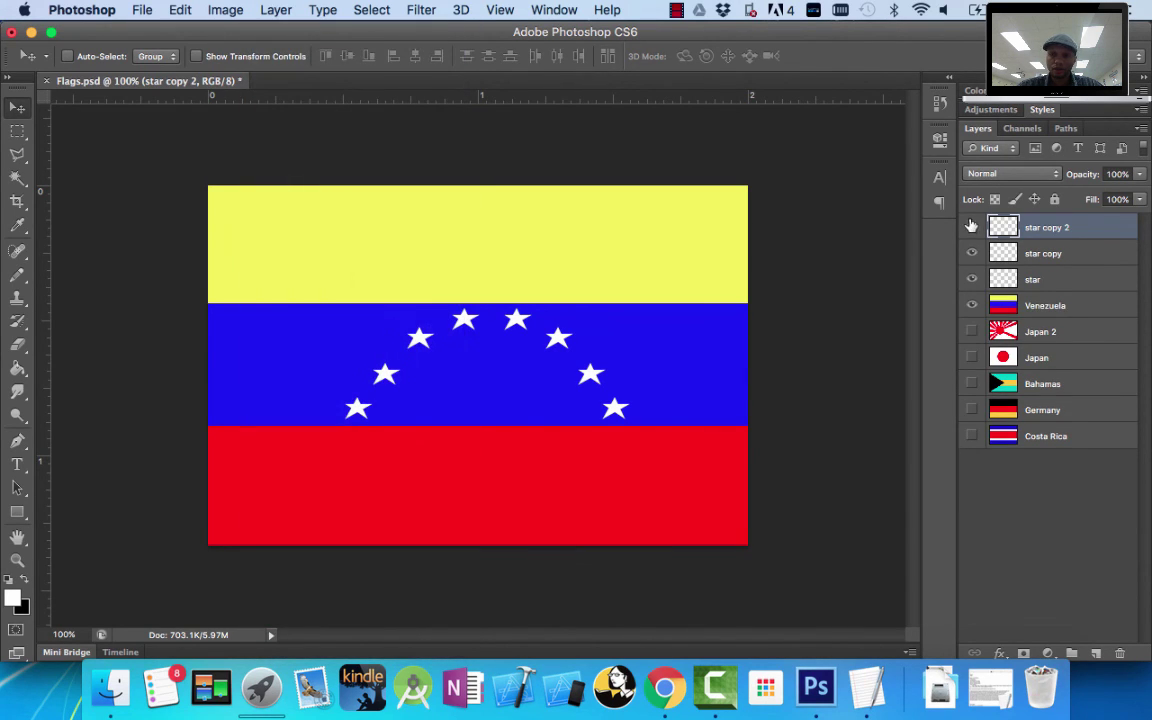
{"action": "left_click", "coordinate": [971, 227]}
{"action": "left_click", "coordinate": [971, 227]}
{"action": "left_click", "coordinate": [971, 227]}
{"action": "left_click", "coordinate": [971, 227]}
{"action": "left_click", "coordinate": [971, 227]}
{"action": "left_click", "coordinate": [971, 227]}
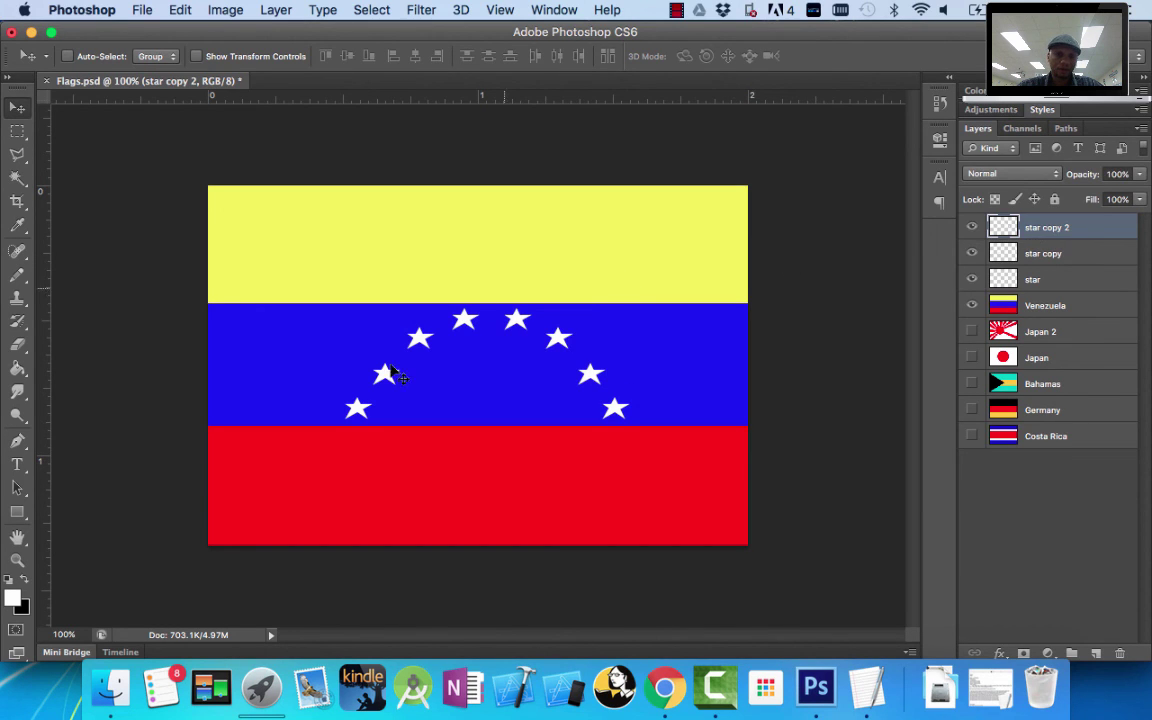
Merge star copy 2 and star copy into the star layer, confirming all eight stars show
{"action": "left_click", "coordinate": [276, 10]}
{"action": "scroll", "coordinate": [305, 520], "scroll_direction": "down", "scroll_amount": 3}
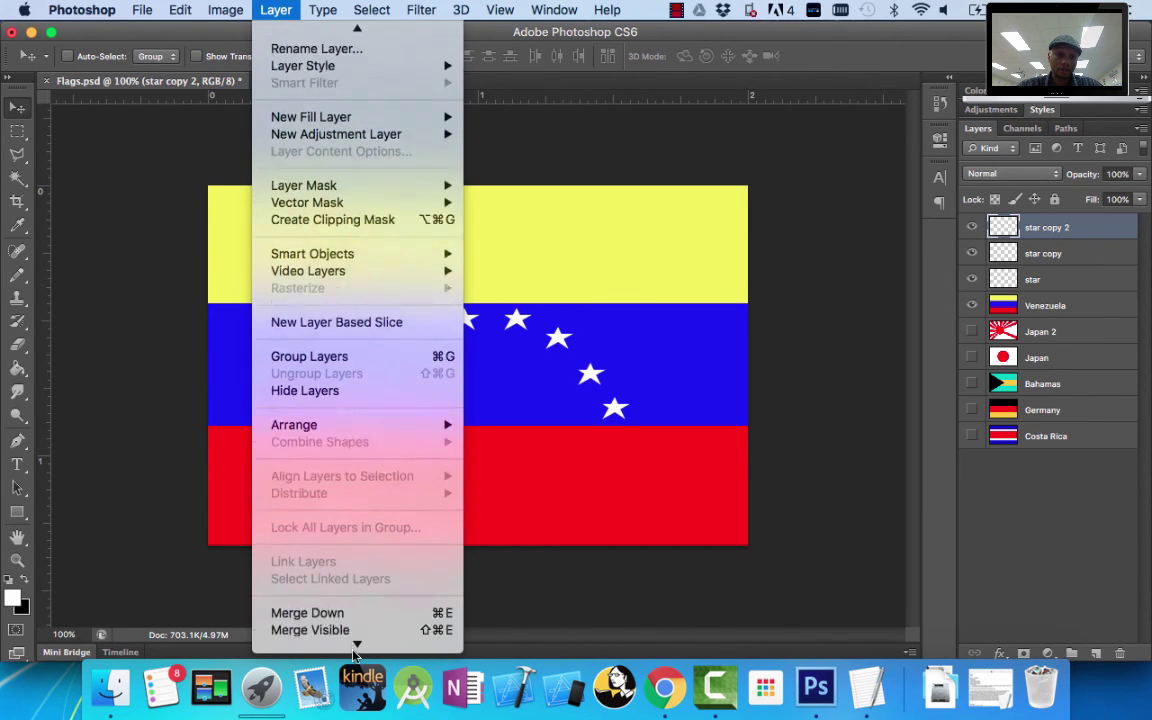
{"action": "left_click", "coordinate": [327, 574]}
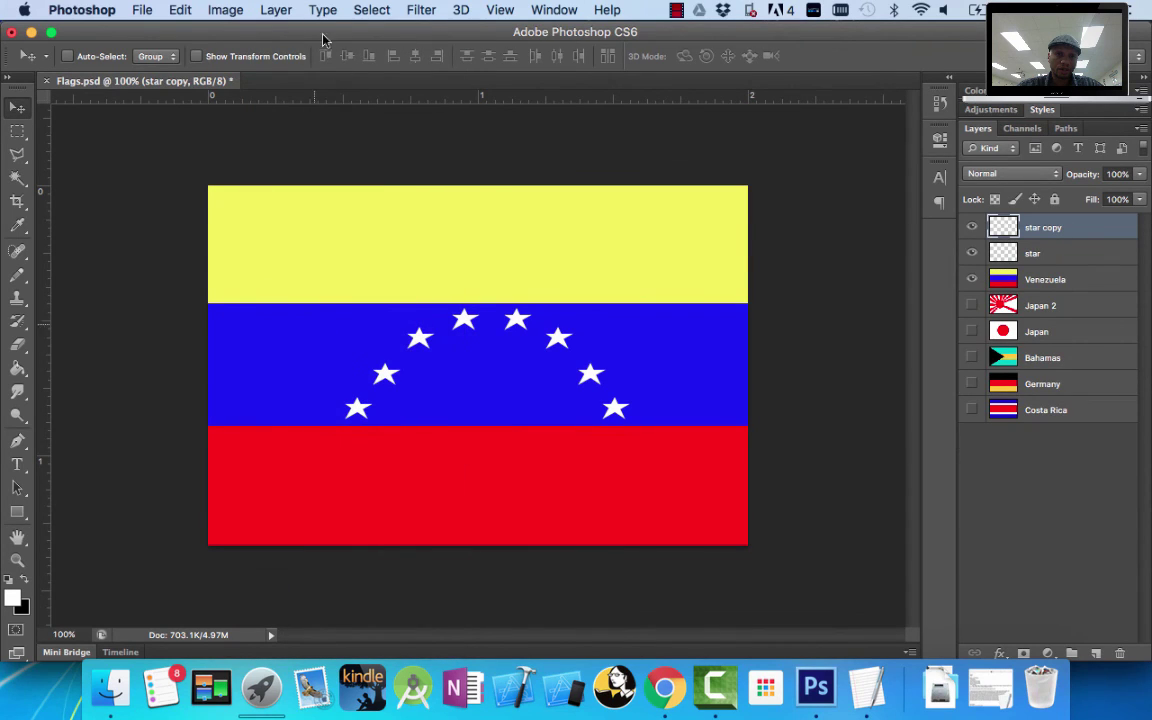
{"action": "left_click", "coordinate": [277, 10]}
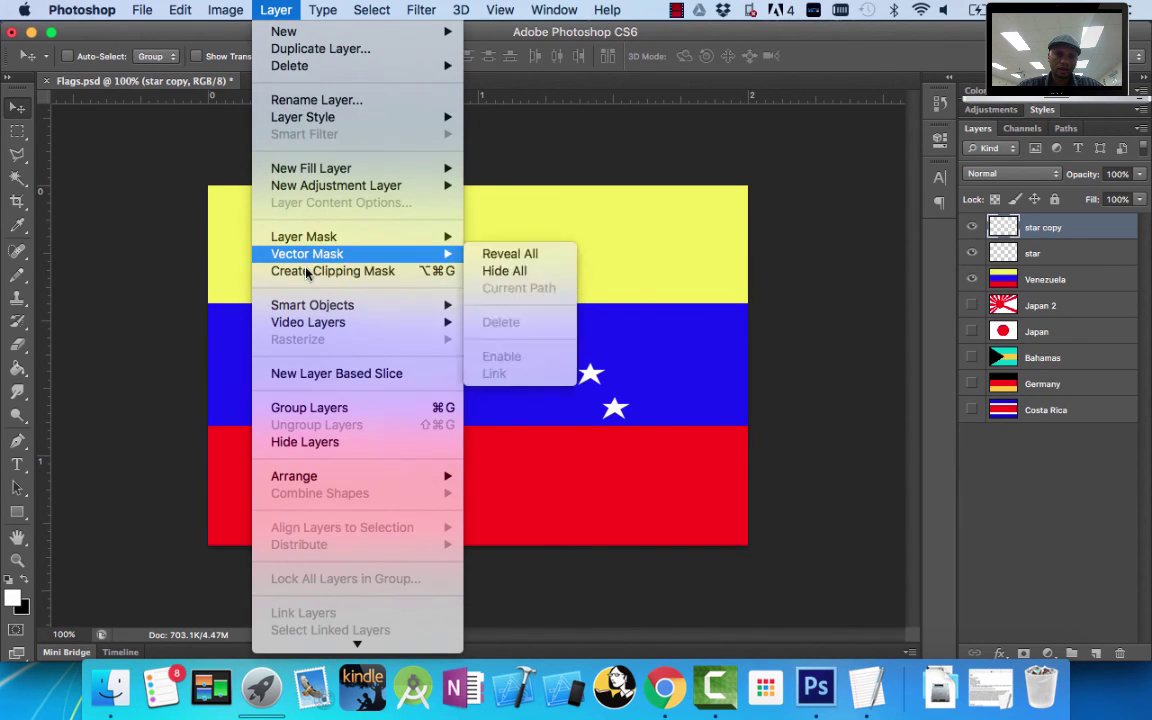
{"action": "mouse_move", "coordinate": [347, 643]}
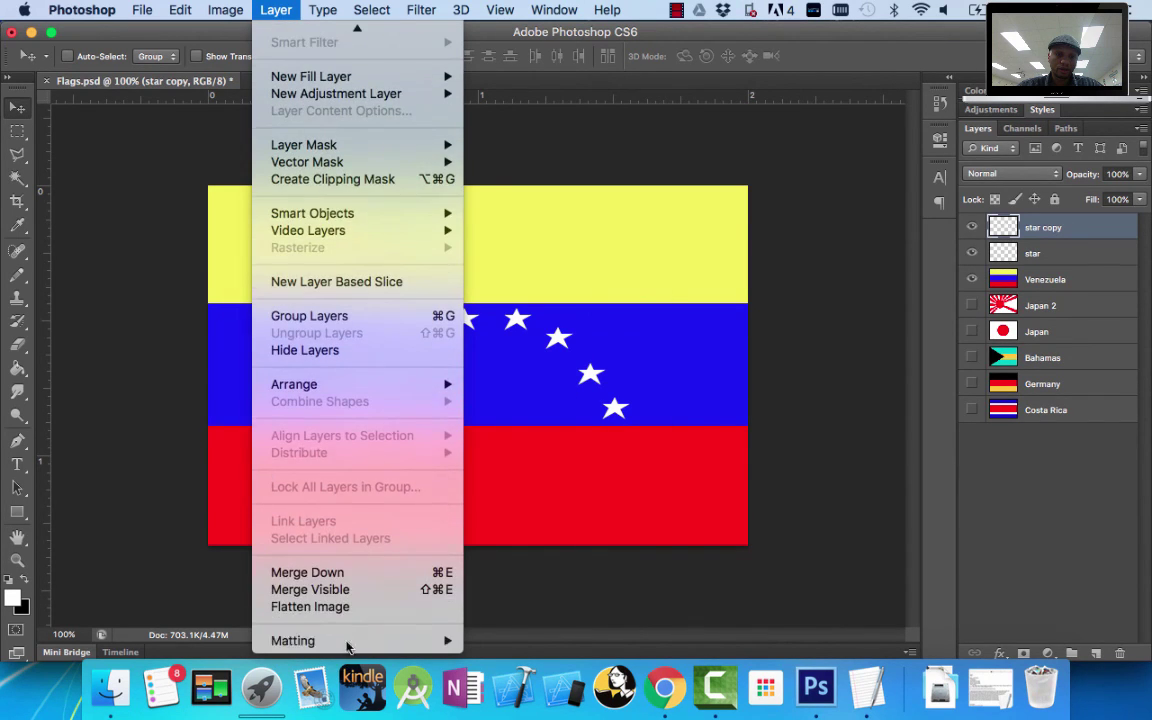
{"action": "left_click", "coordinate": [347, 571]}
{"action": "left_click", "coordinate": [974, 227]}
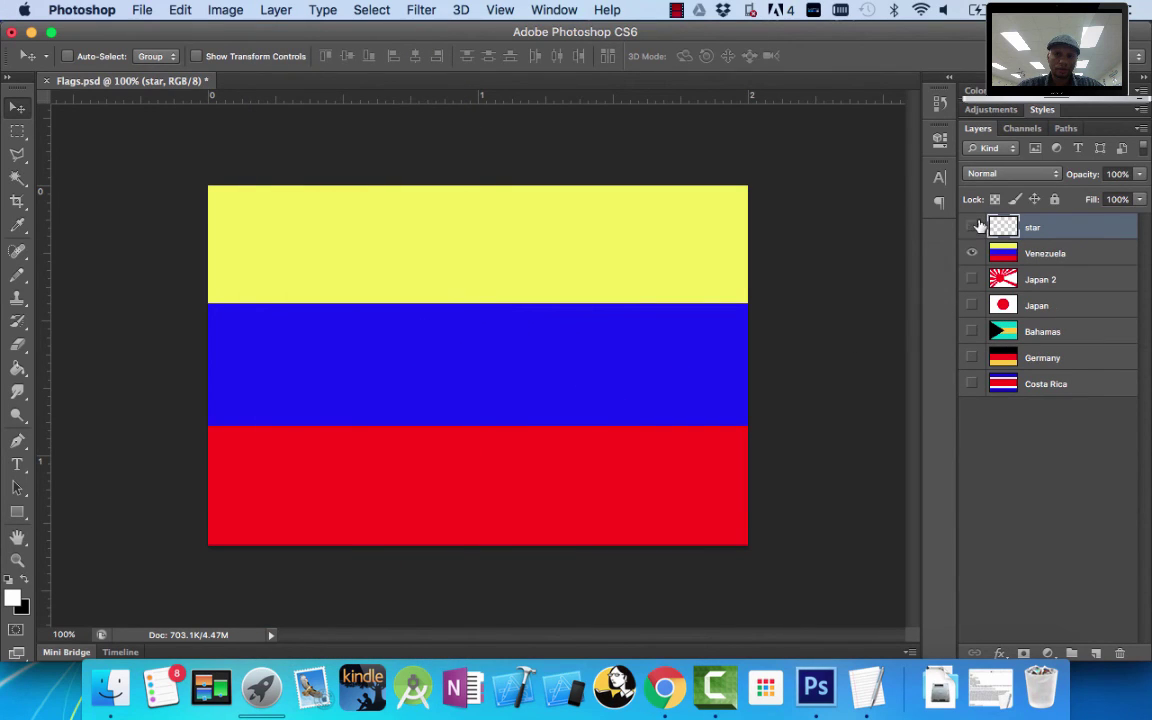
{"action": "left_click", "coordinate": [974, 227]}
{"action": "left_click", "coordinate": [974, 227]}
{"action": "left_click", "coordinate": [975, 227]}
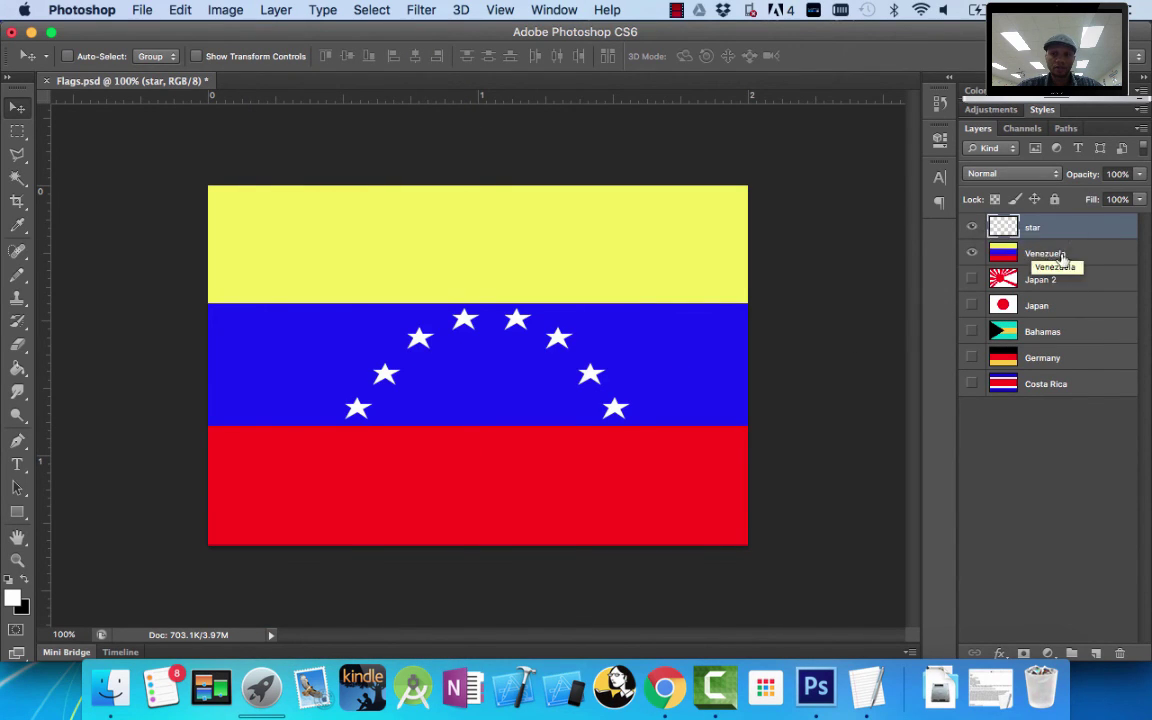
Merge Down the star layer into the Venezuela layer
{"action": "left_click", "coordinate": [225, 9]}
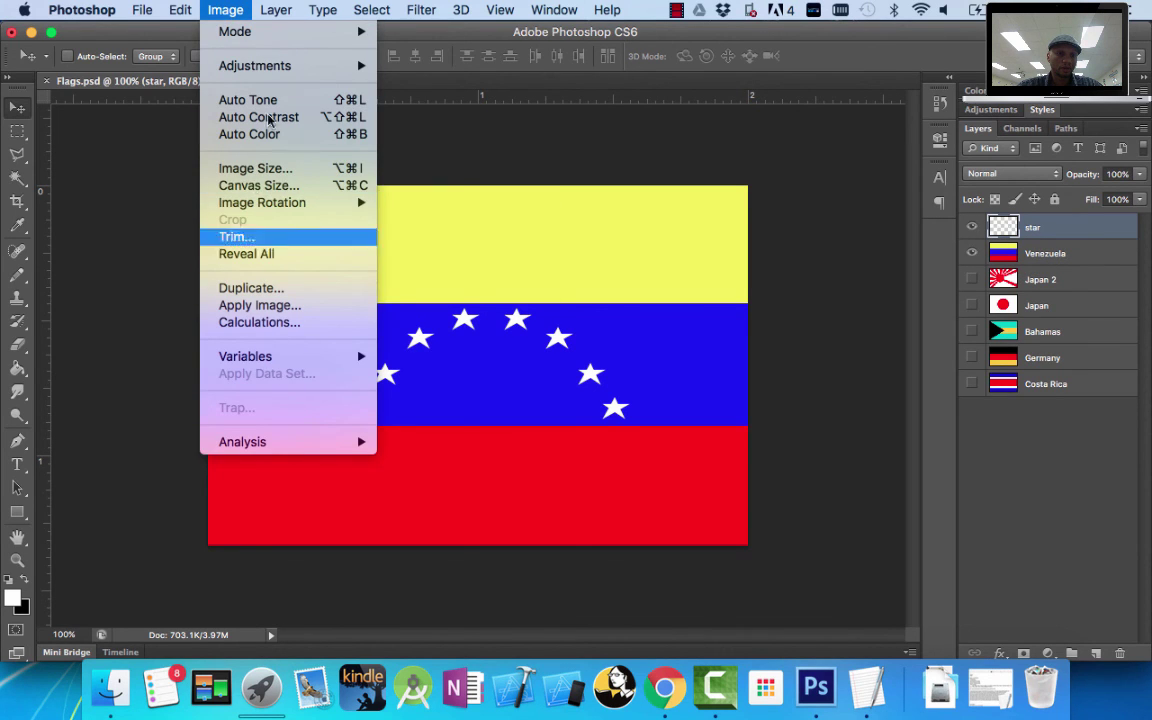
{"action": "mouse_move", "coordinate": [276, 9]}
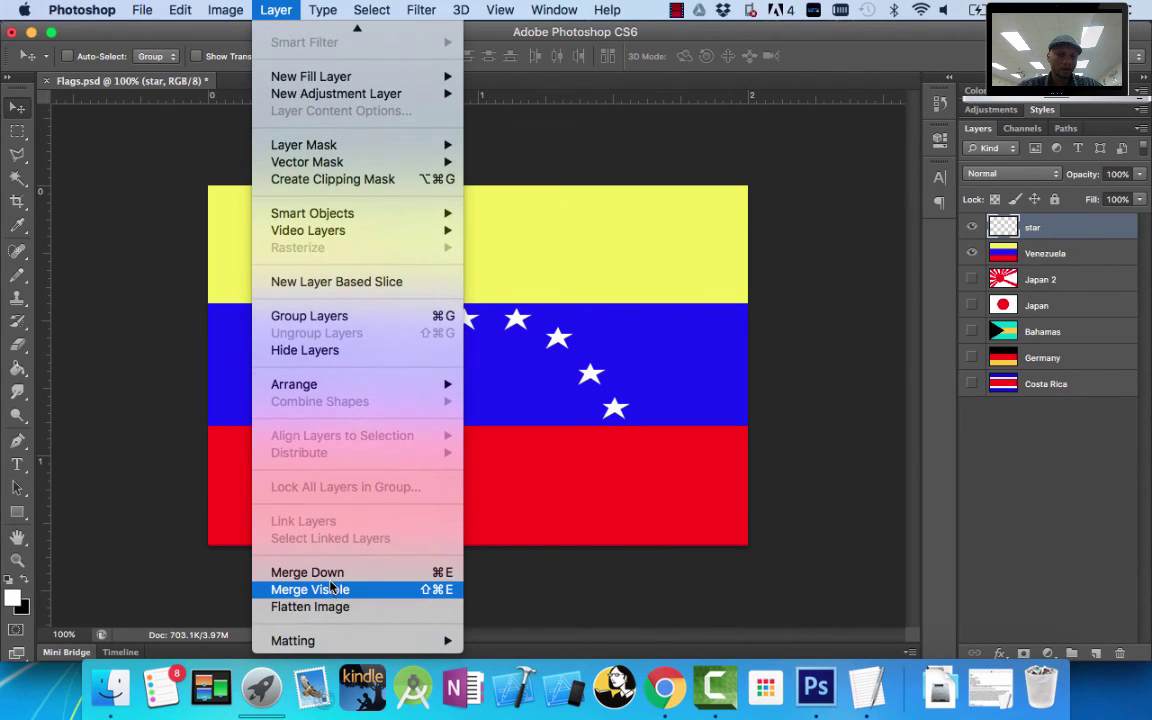
{"action": "left_click", "coordinate": [334, 571]}
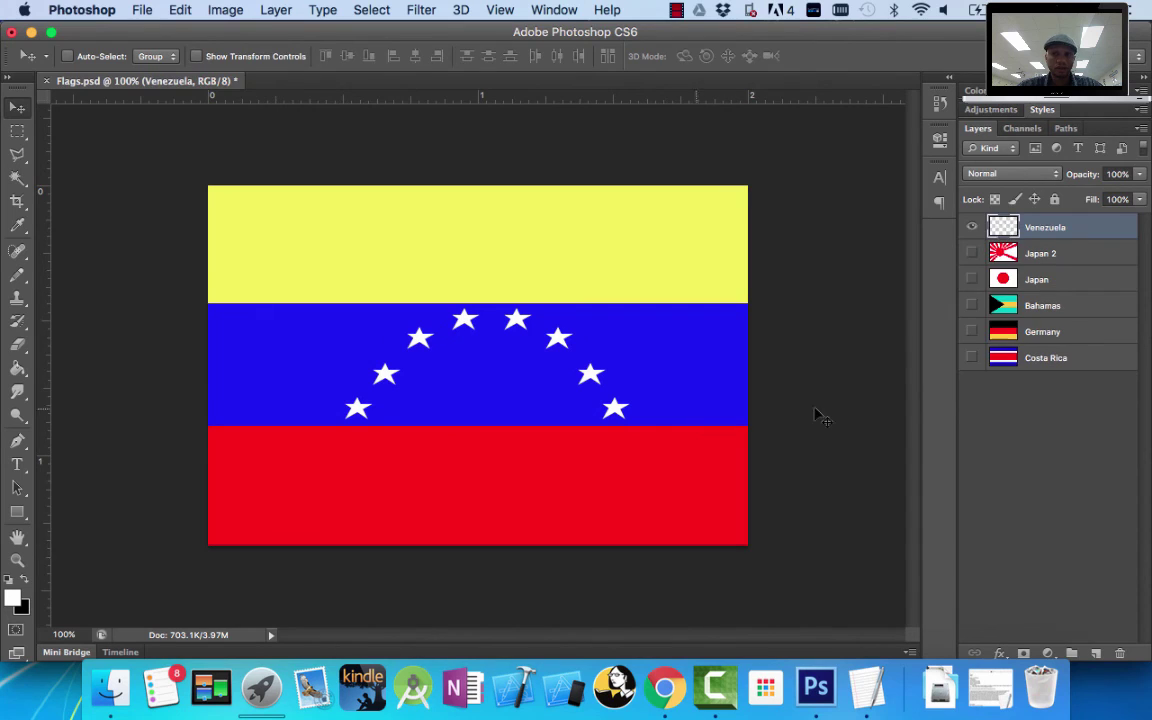
{"action": "left_click", "coordinate": [971, 229]}
{"action": "left_click", "coordinate": [971, 229]}
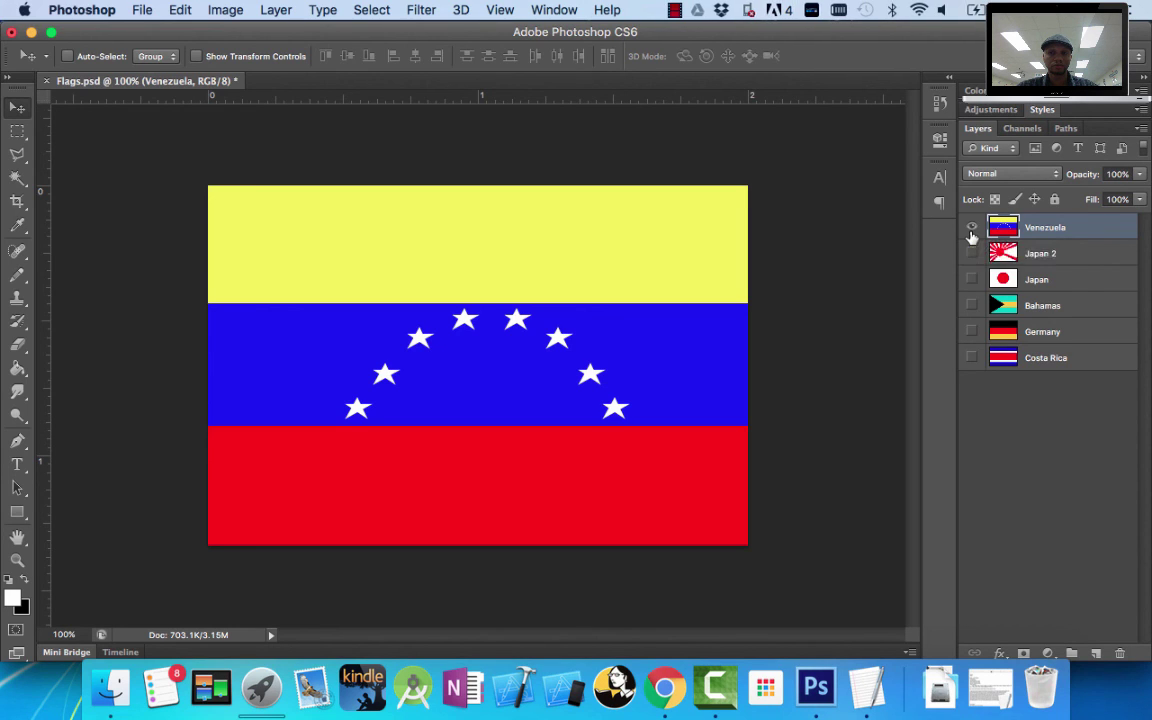
{"action": "left_click", "coordinate": [971, 232]}
{"action": "left_click", "coordinate": [971, 232]}
{"action": "left_click", "coordinate": [971, 230]}
{"action": "left_click", "coordinate": [971, 230]}
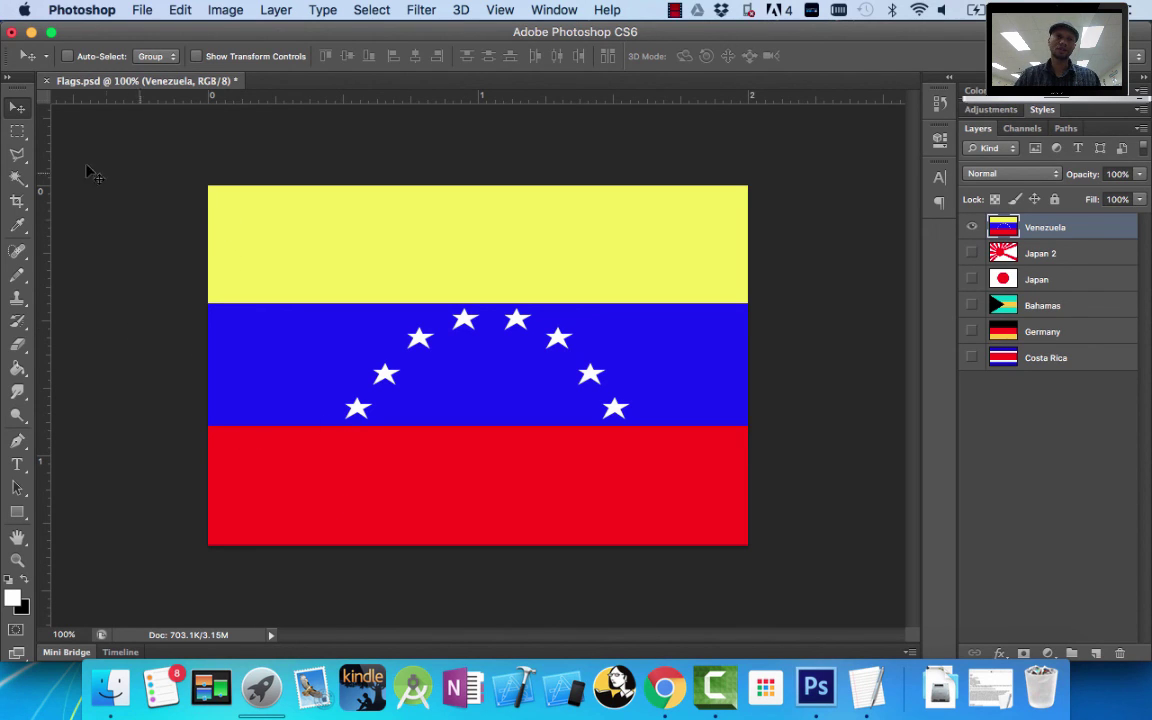
{"action": "left_click", "coordinate": [16, 155]}
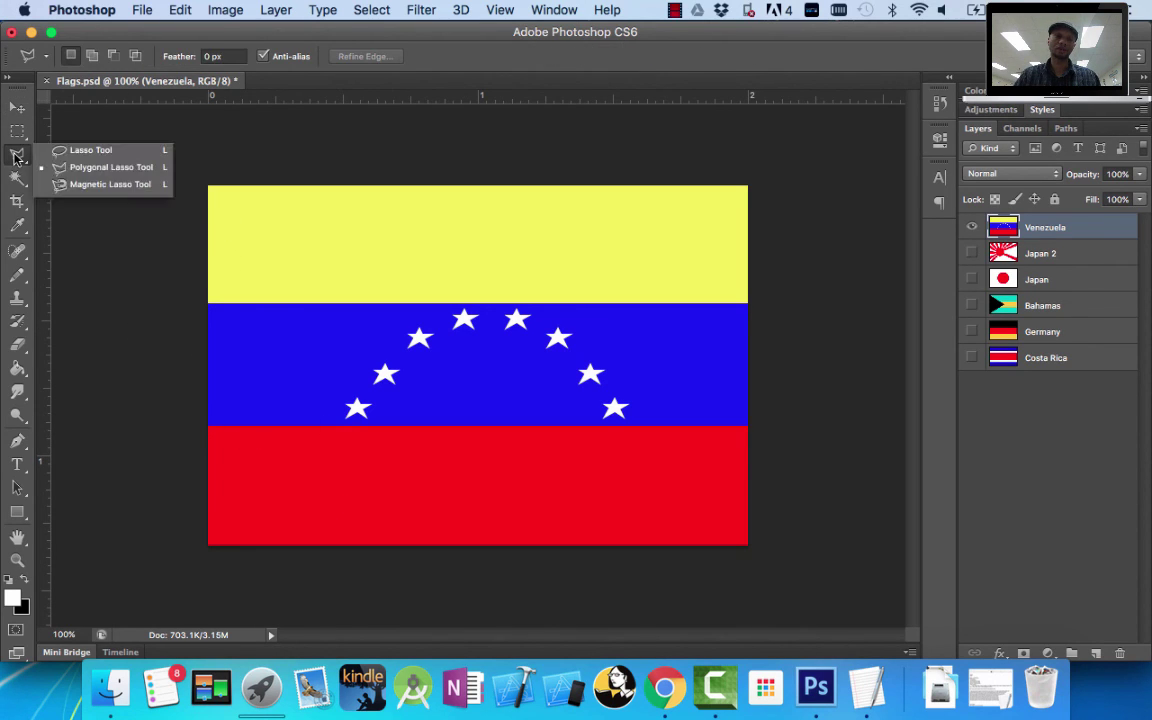
{"action": "left_click", "coordinate": [17, 107]}
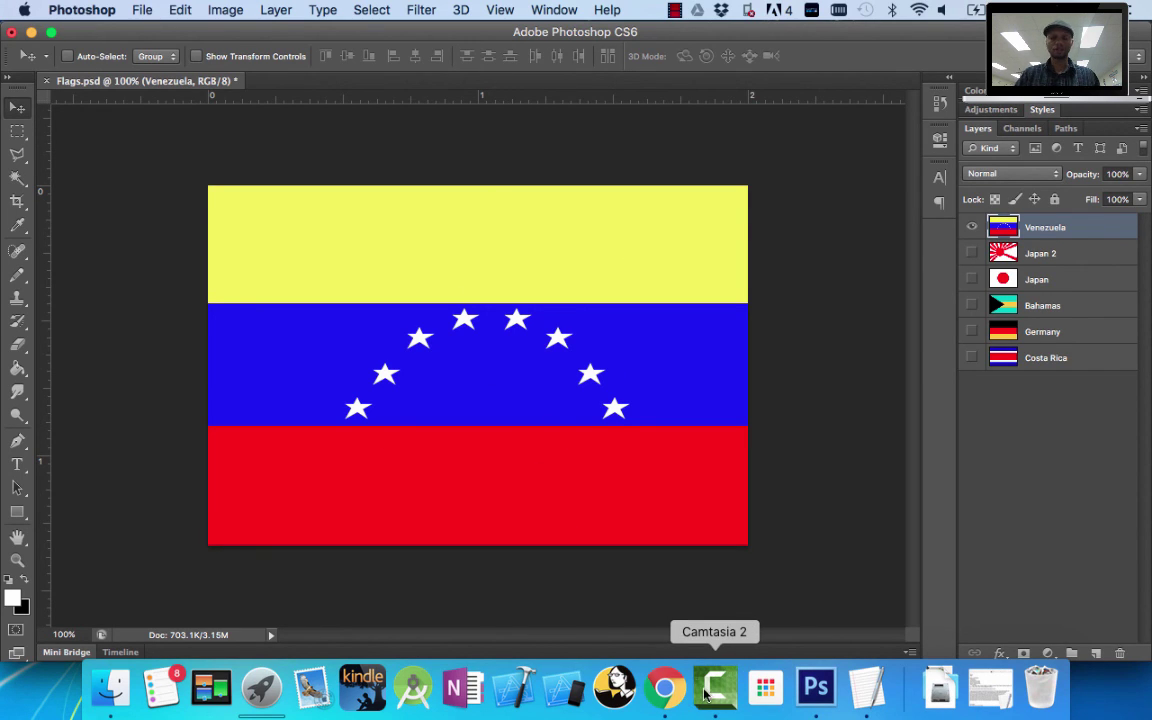
Scroll World Flags Day 2.pdf in Chrome to the United States flag, then return to Photoshop
{"action": "left_click", "coordinate": [665, 688]}
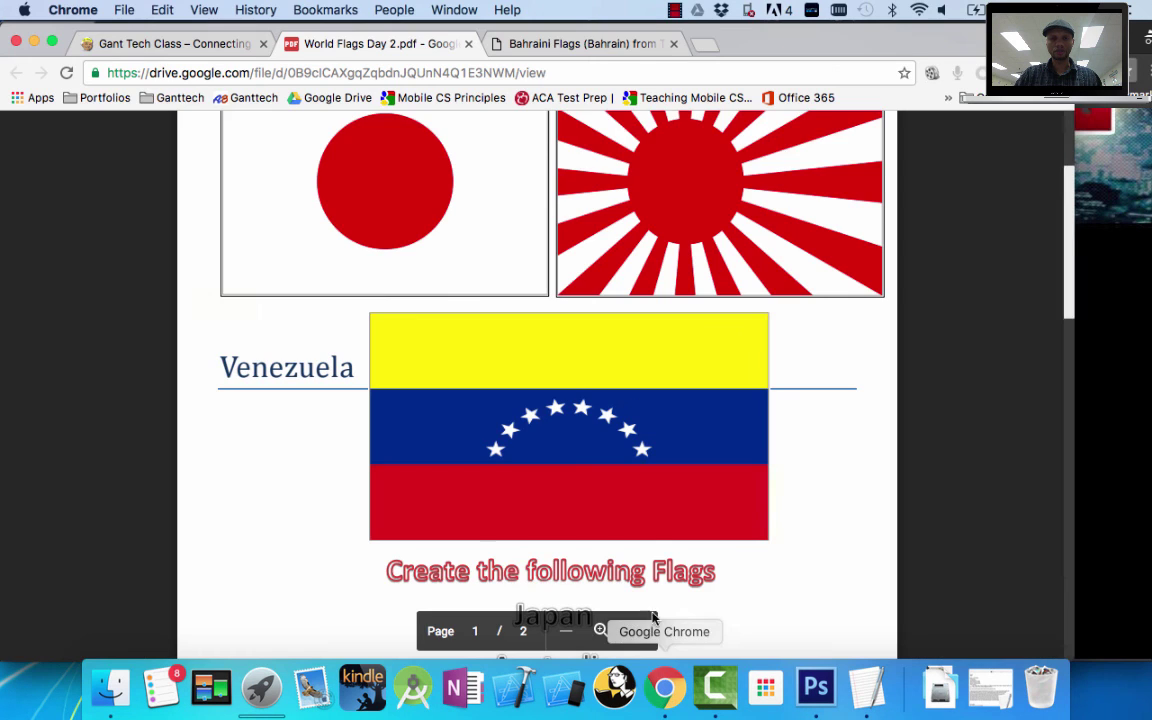
{"action": "scroll", "coordinate": [597, 318], "scroll_direction": "up", "scroll_amount": 2}
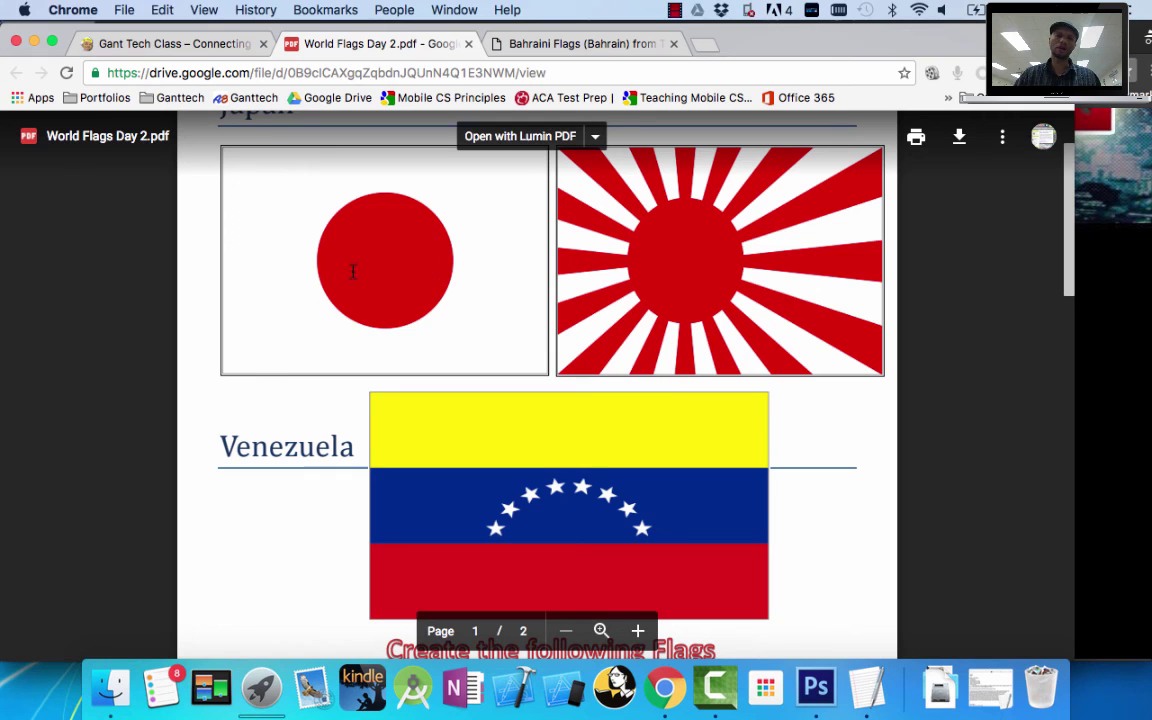
{"action": "scroll", "coordinate": [435, 356], "scroll_direction": "down", "scroll_amount": 1}
{"action": "scroll", "coordinate": [435, 356], "scroll_direction": "down", "scroll_amount": 1}
{"action": "scroll", "coordinate": [434, 355], "scroll_direction": "up", "scroll_amount": 1}
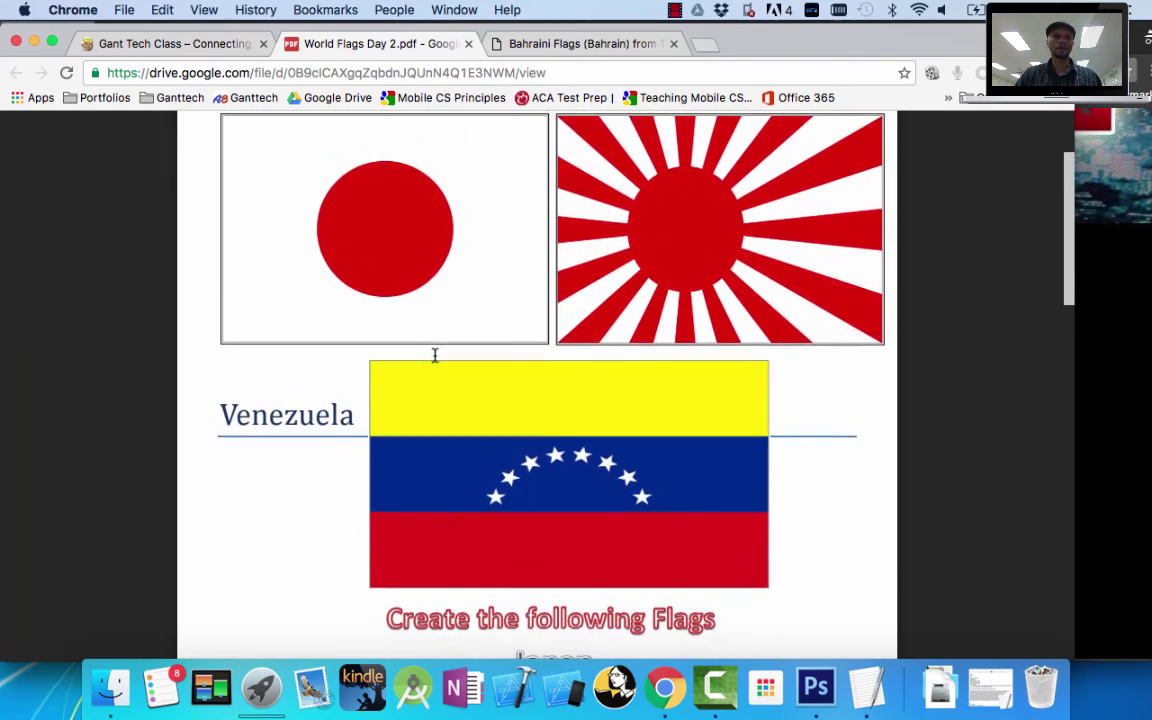
{"action": "scroll", "coordinate": [420, 330], "scroll_direction": "down", "scroll_amount": 1}
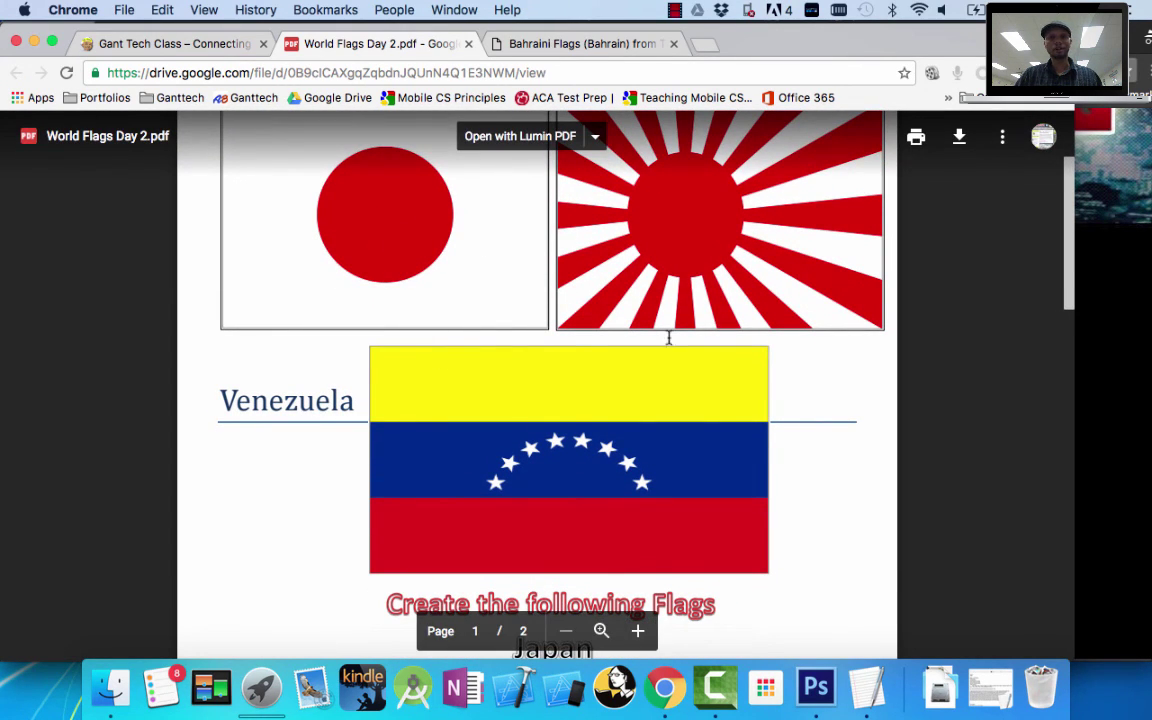
{"action": "scroll", "coordinate": [535, 487], "scroll_direction": "down", "scroll_amount": 5}
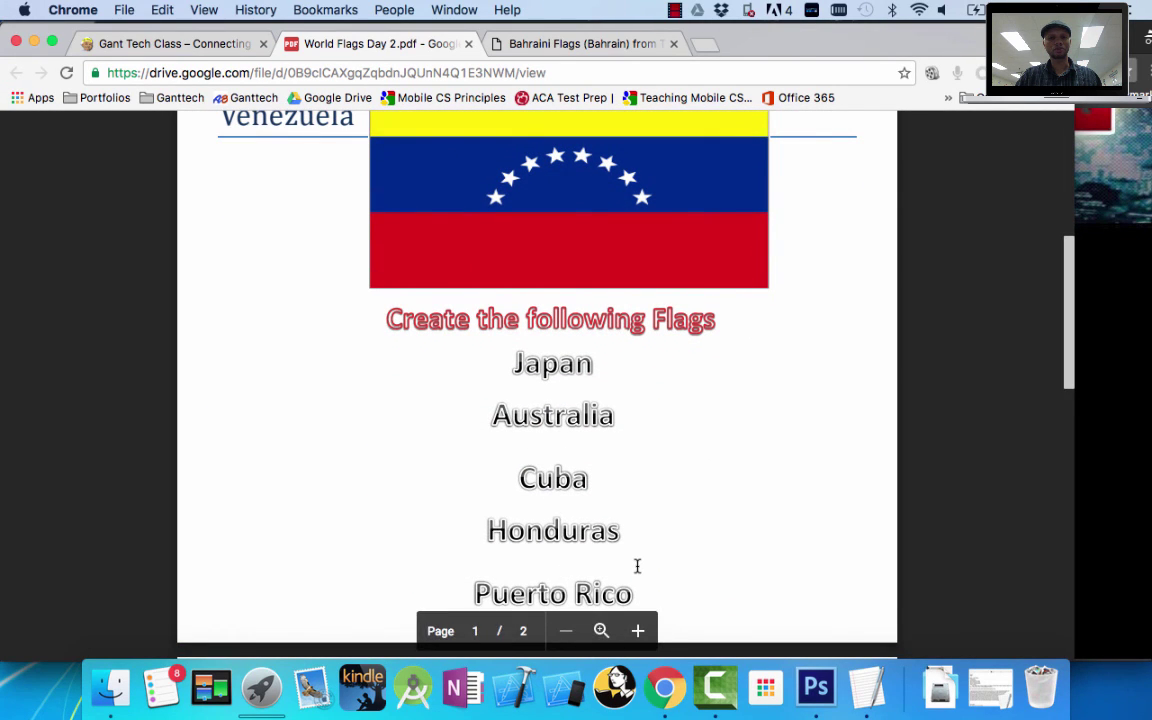
{"action": "scroll", "coordinate": [635, 563], "scroll_direction": "down", "scroll_amount": 5}
{"action": "scroll", "coordinate": [637, 566], "scroll_direction": "down", "scroll_amount": 5}
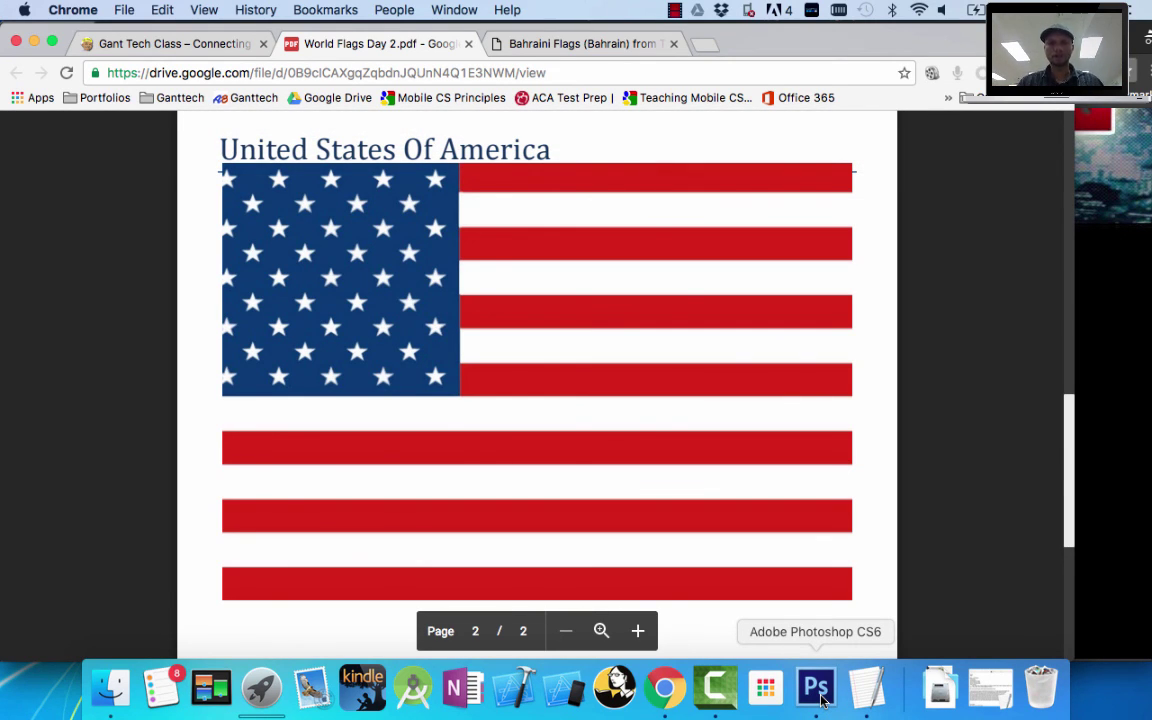
{"action": "left_click", "coordinate": [818, 697]}
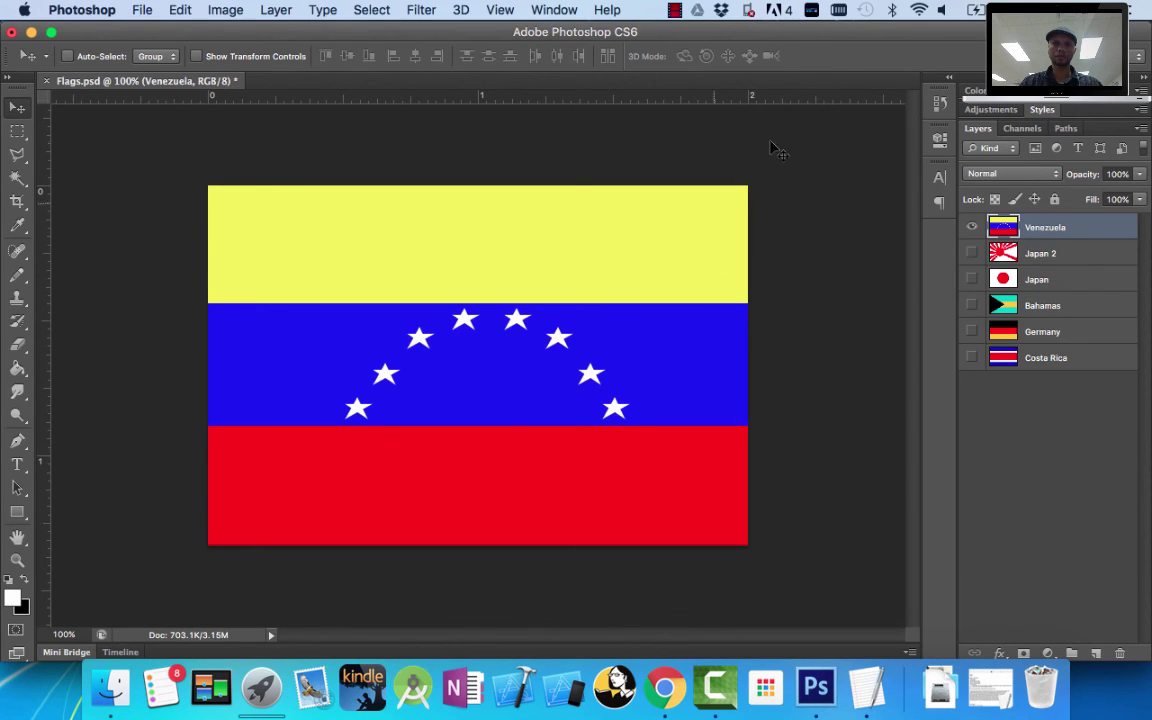
{"action": "left_click", "coordinate": [675, 10]}
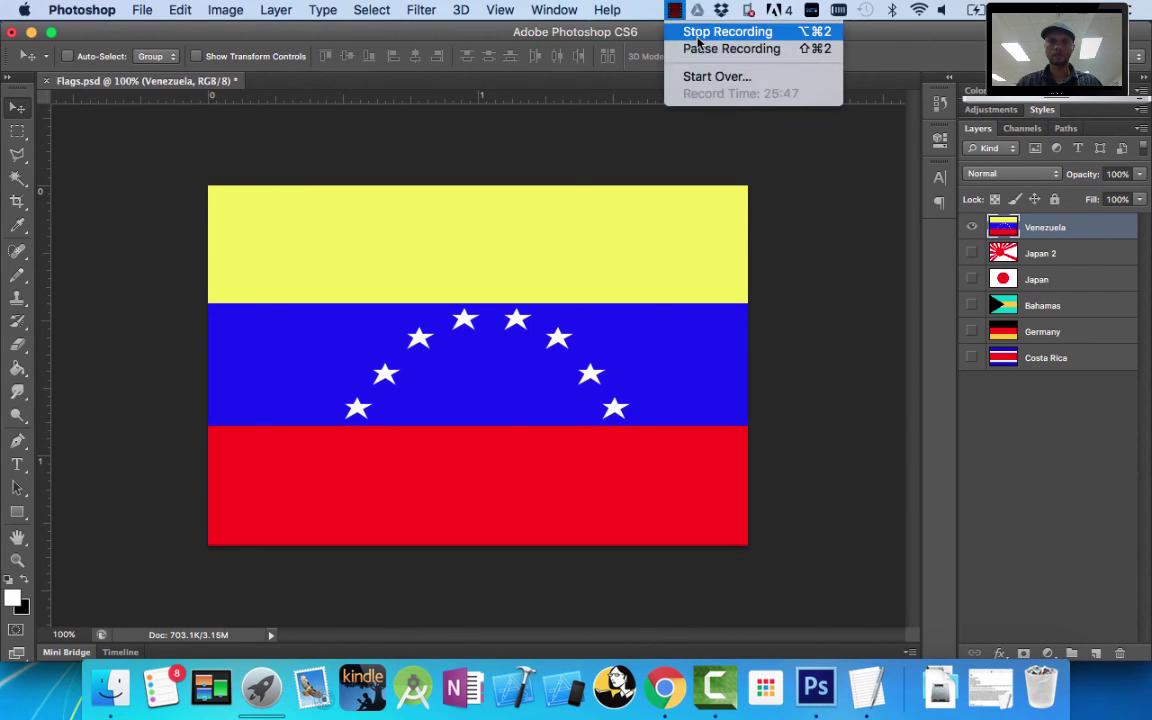